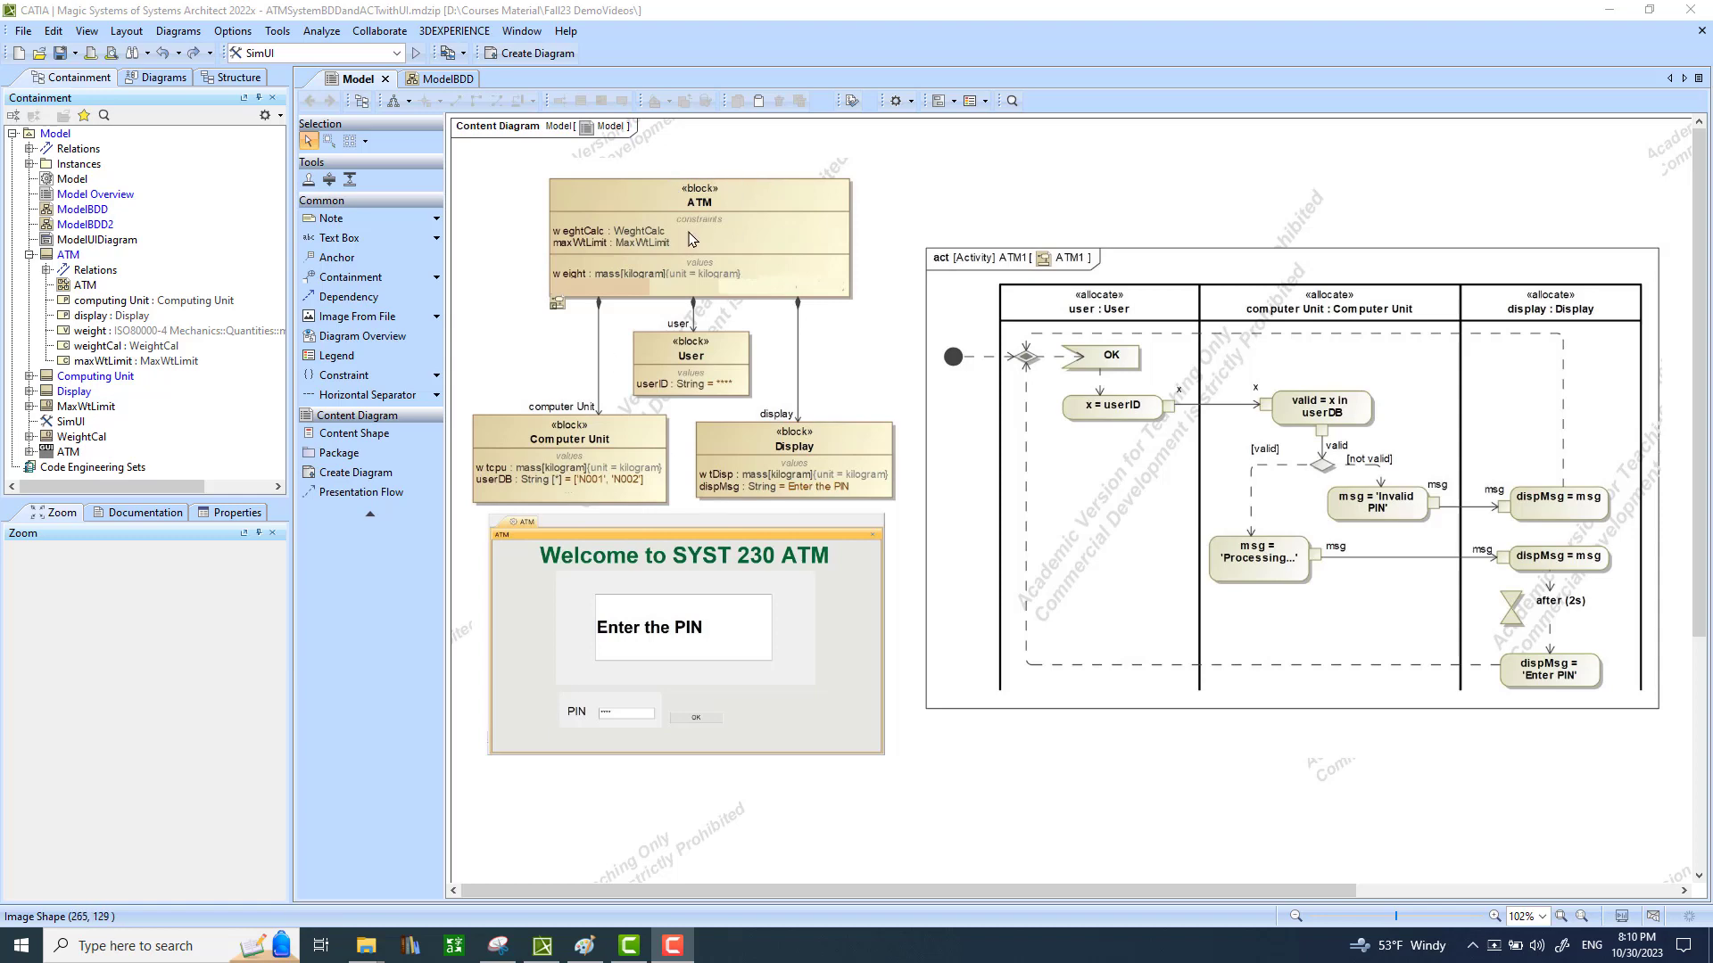
Open the ModelBDD diagram to review it and collapse the ATM block in the model tree.
left_click(442, 82)
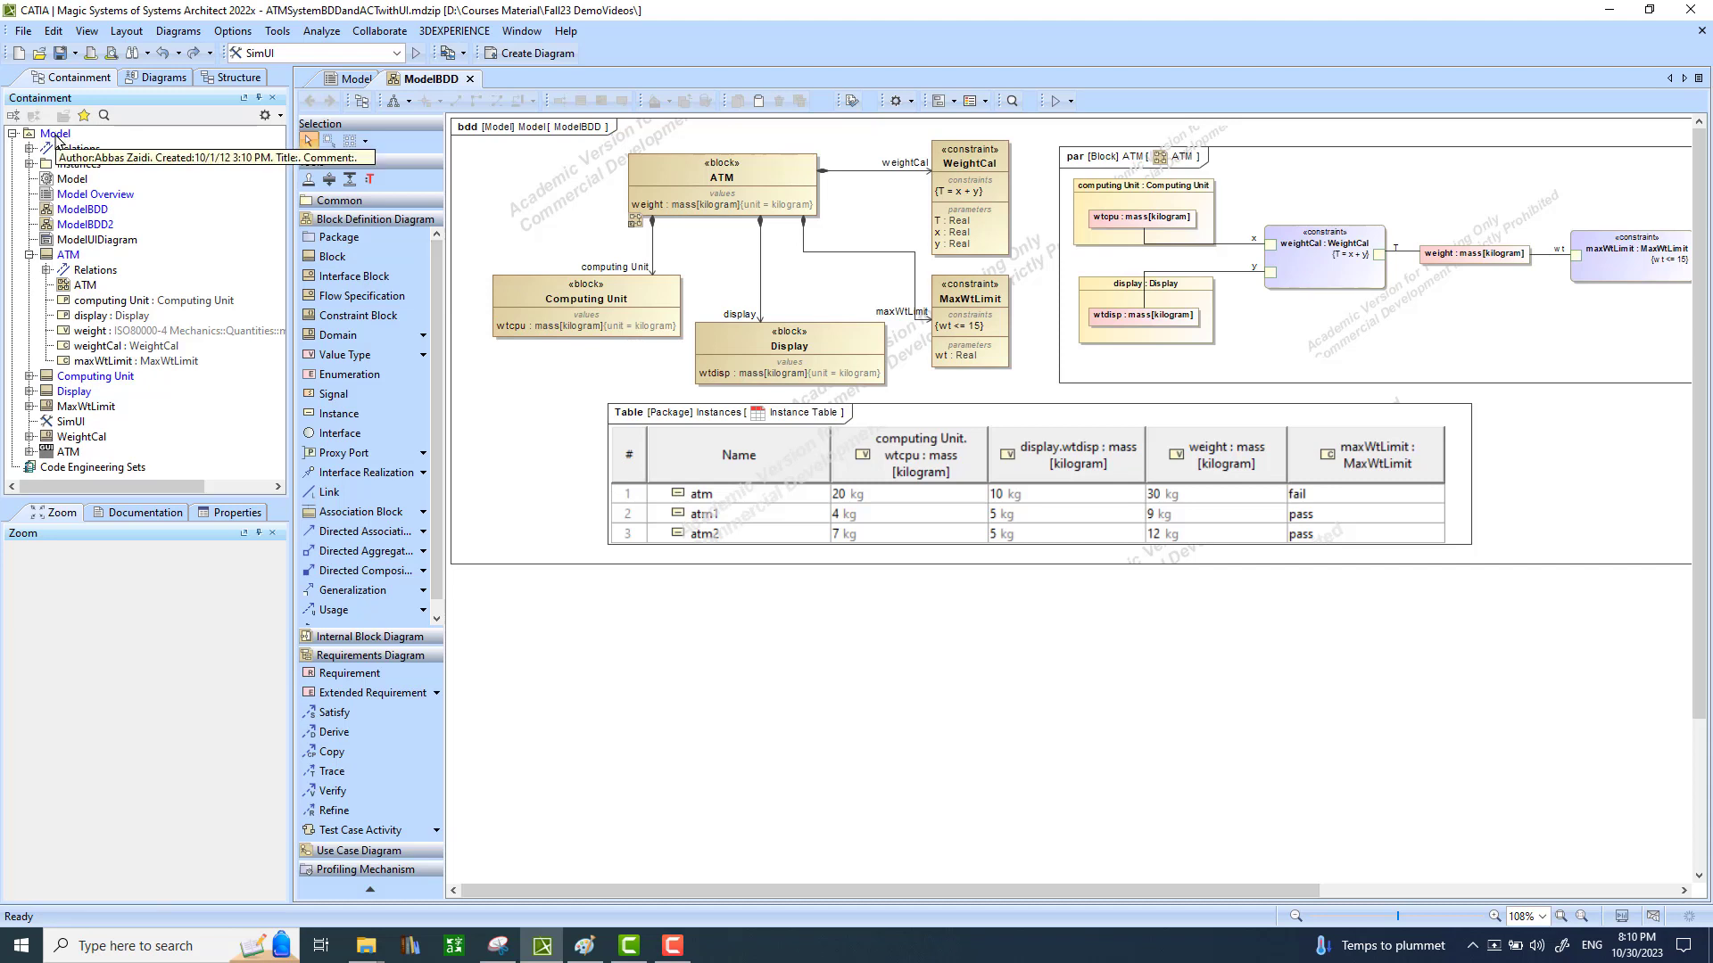
left_click(60, 137)
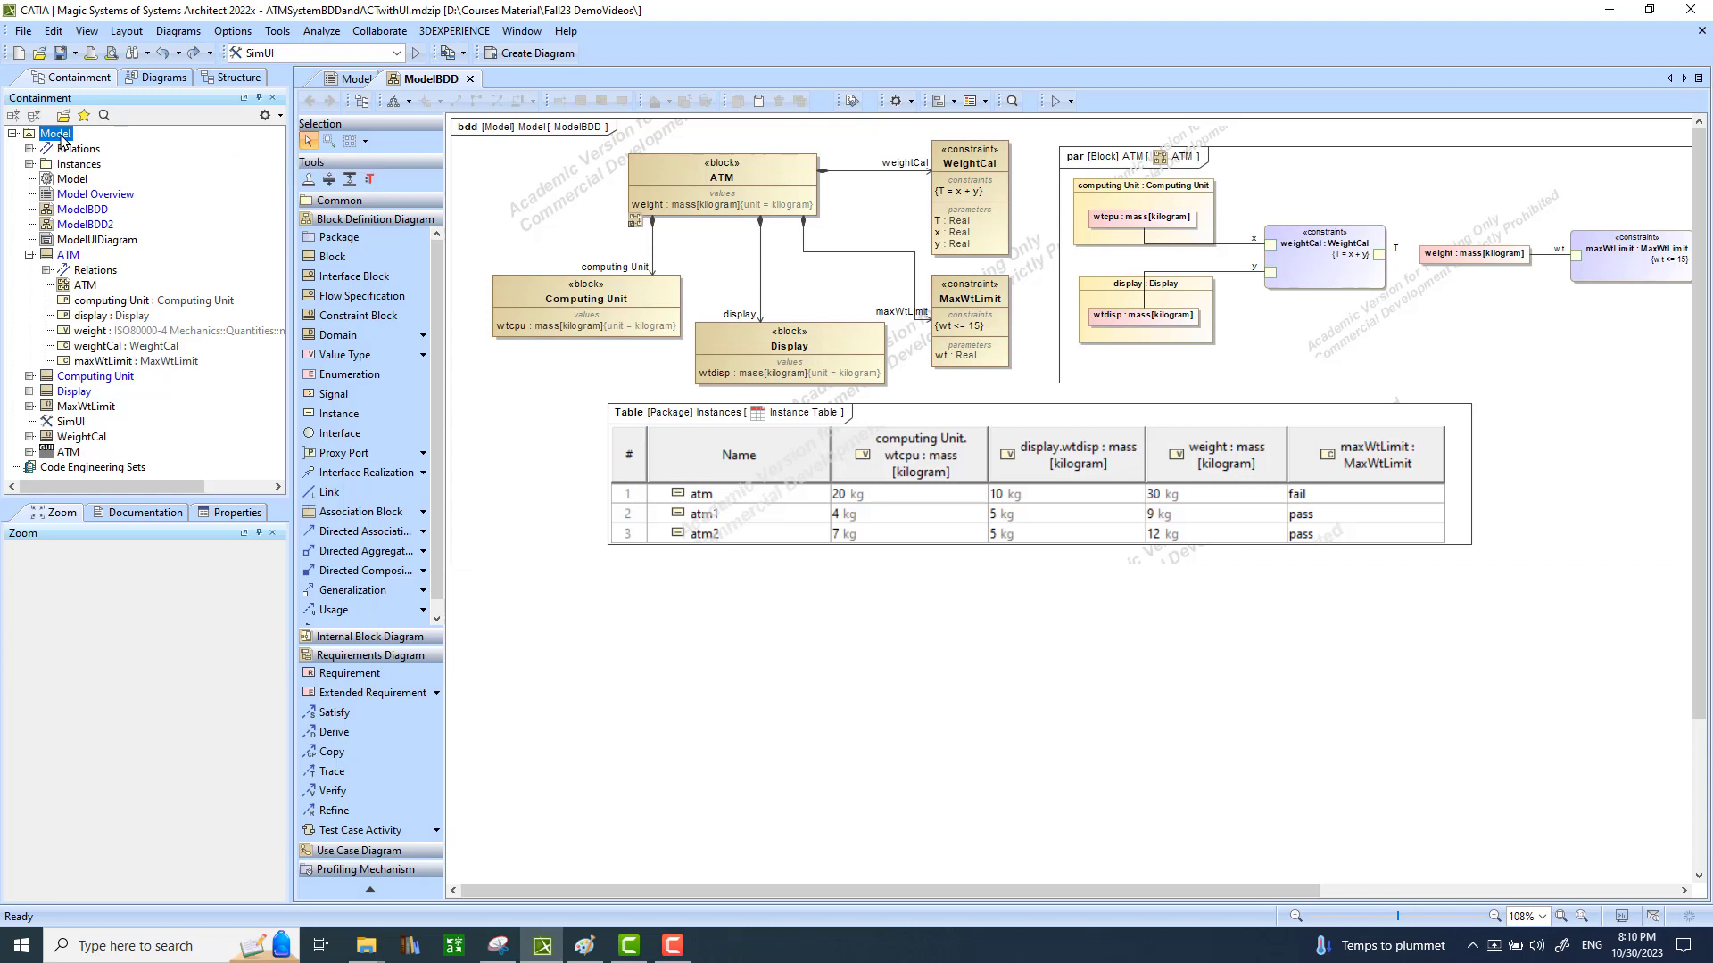
left_click(29, 256)
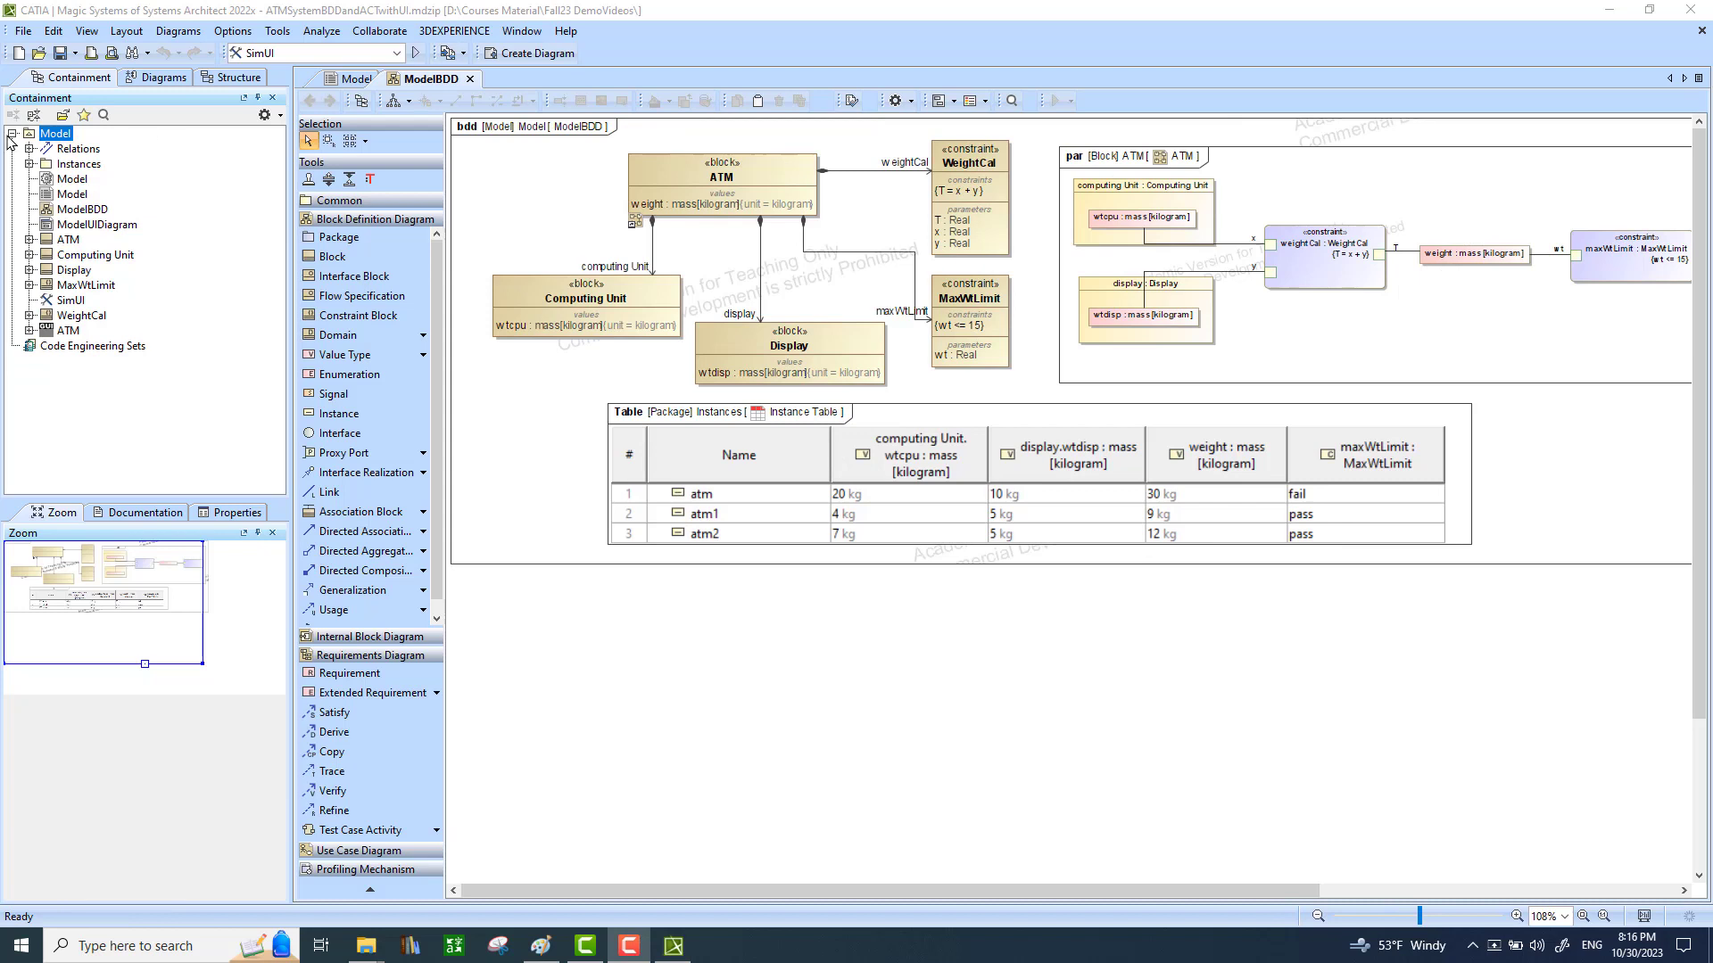
Create a SysML Block Definition Diagram named ModelBDD2 under the Model package.
right_click(56, 134)
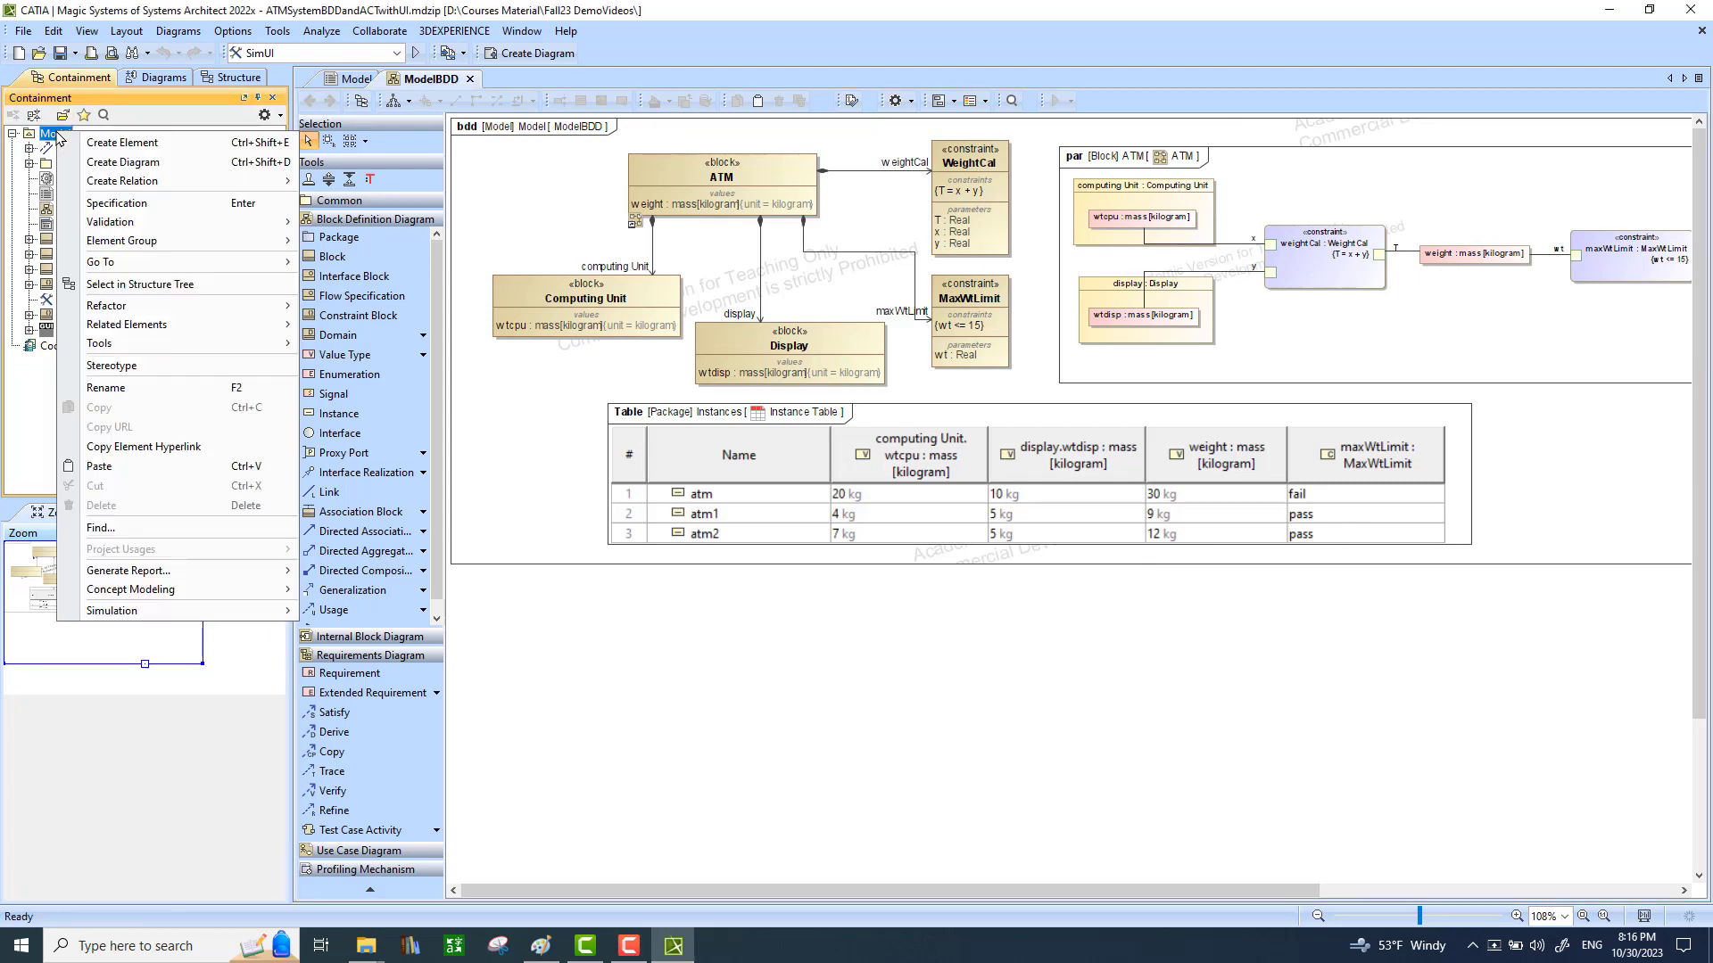
left_click(134, 164)
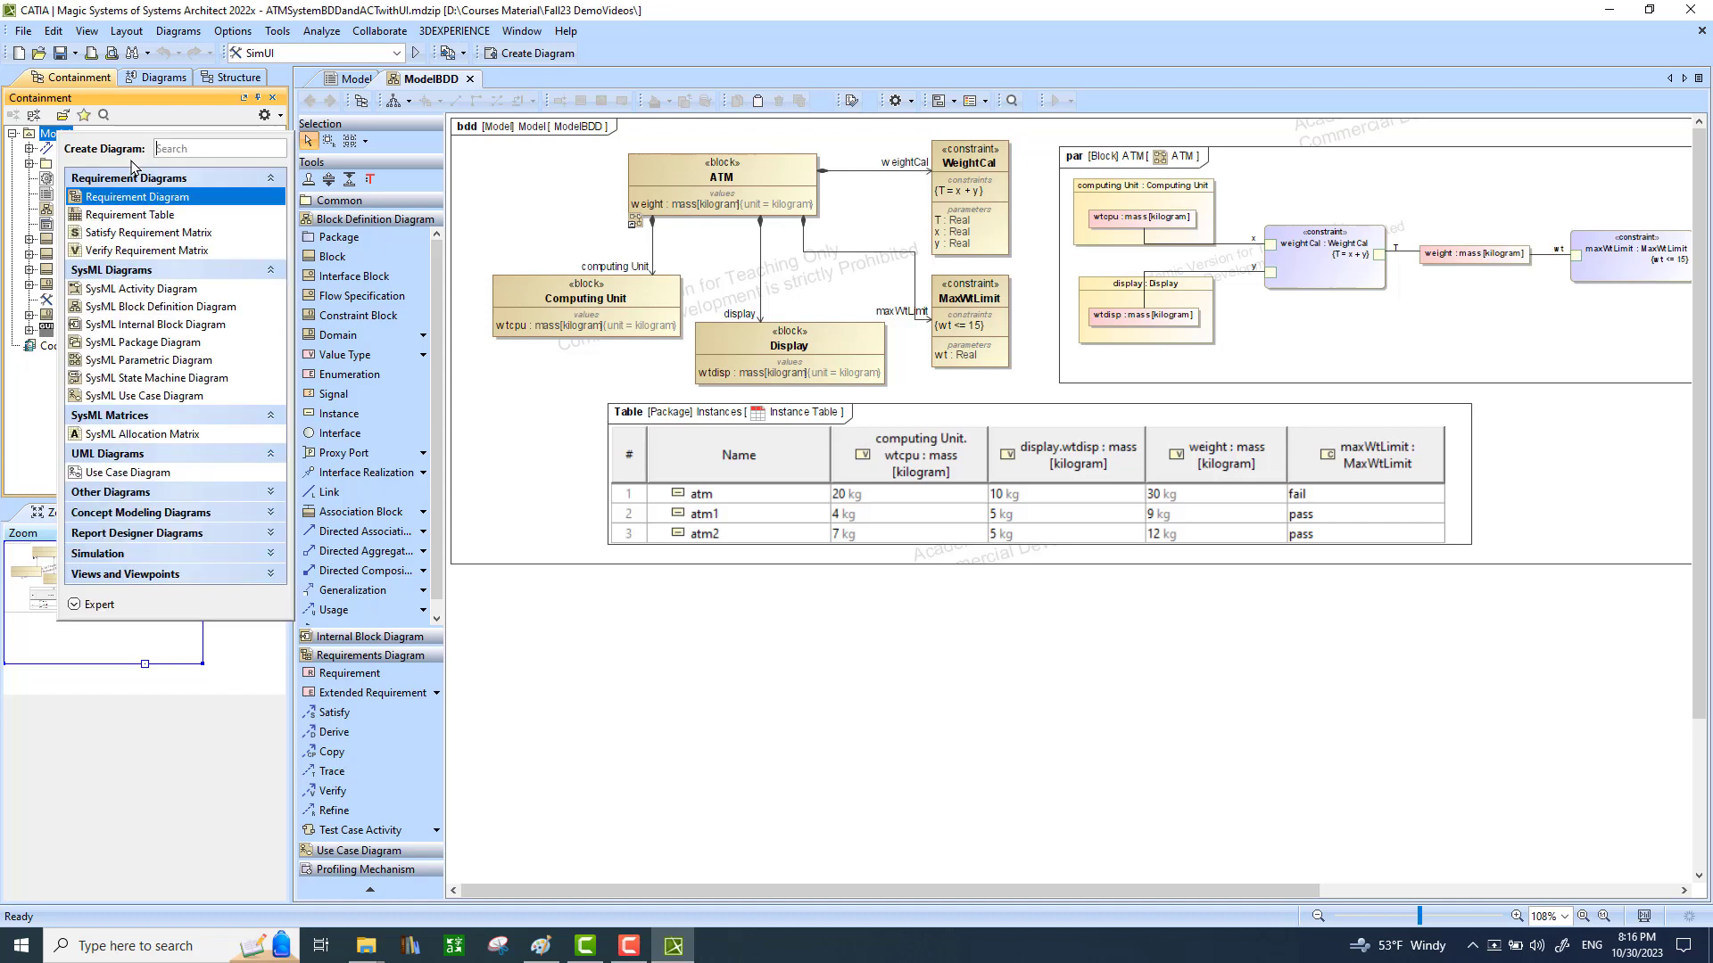
left_click(168, 314)
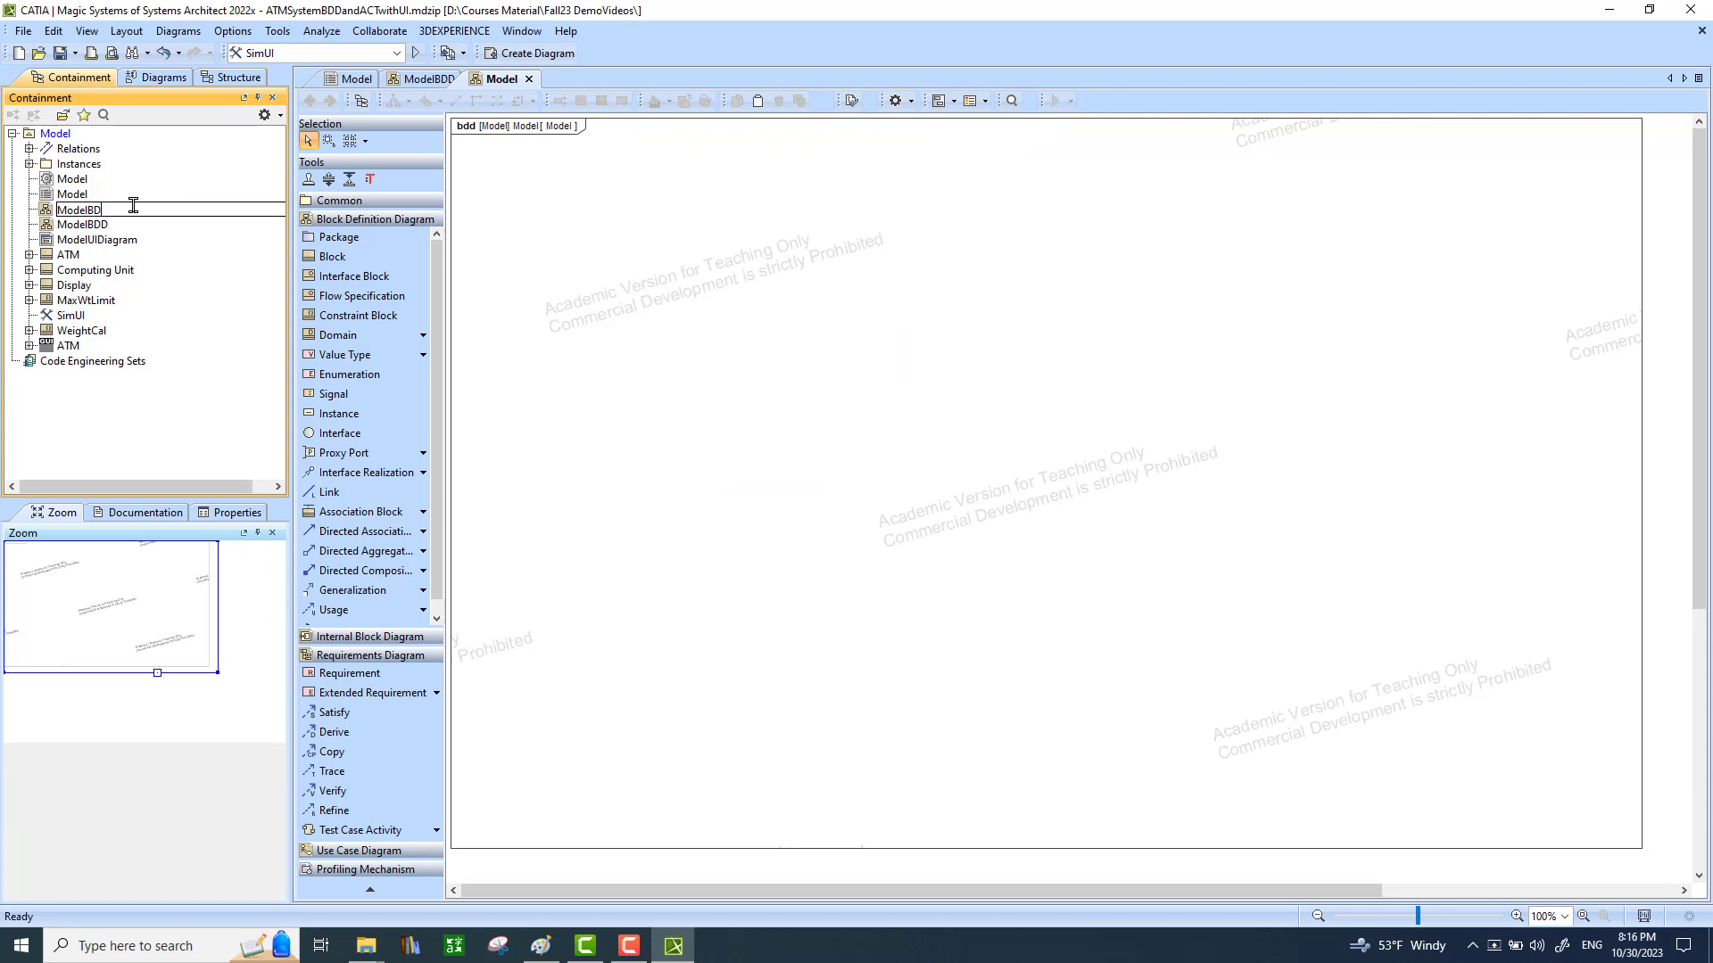
key("Return")
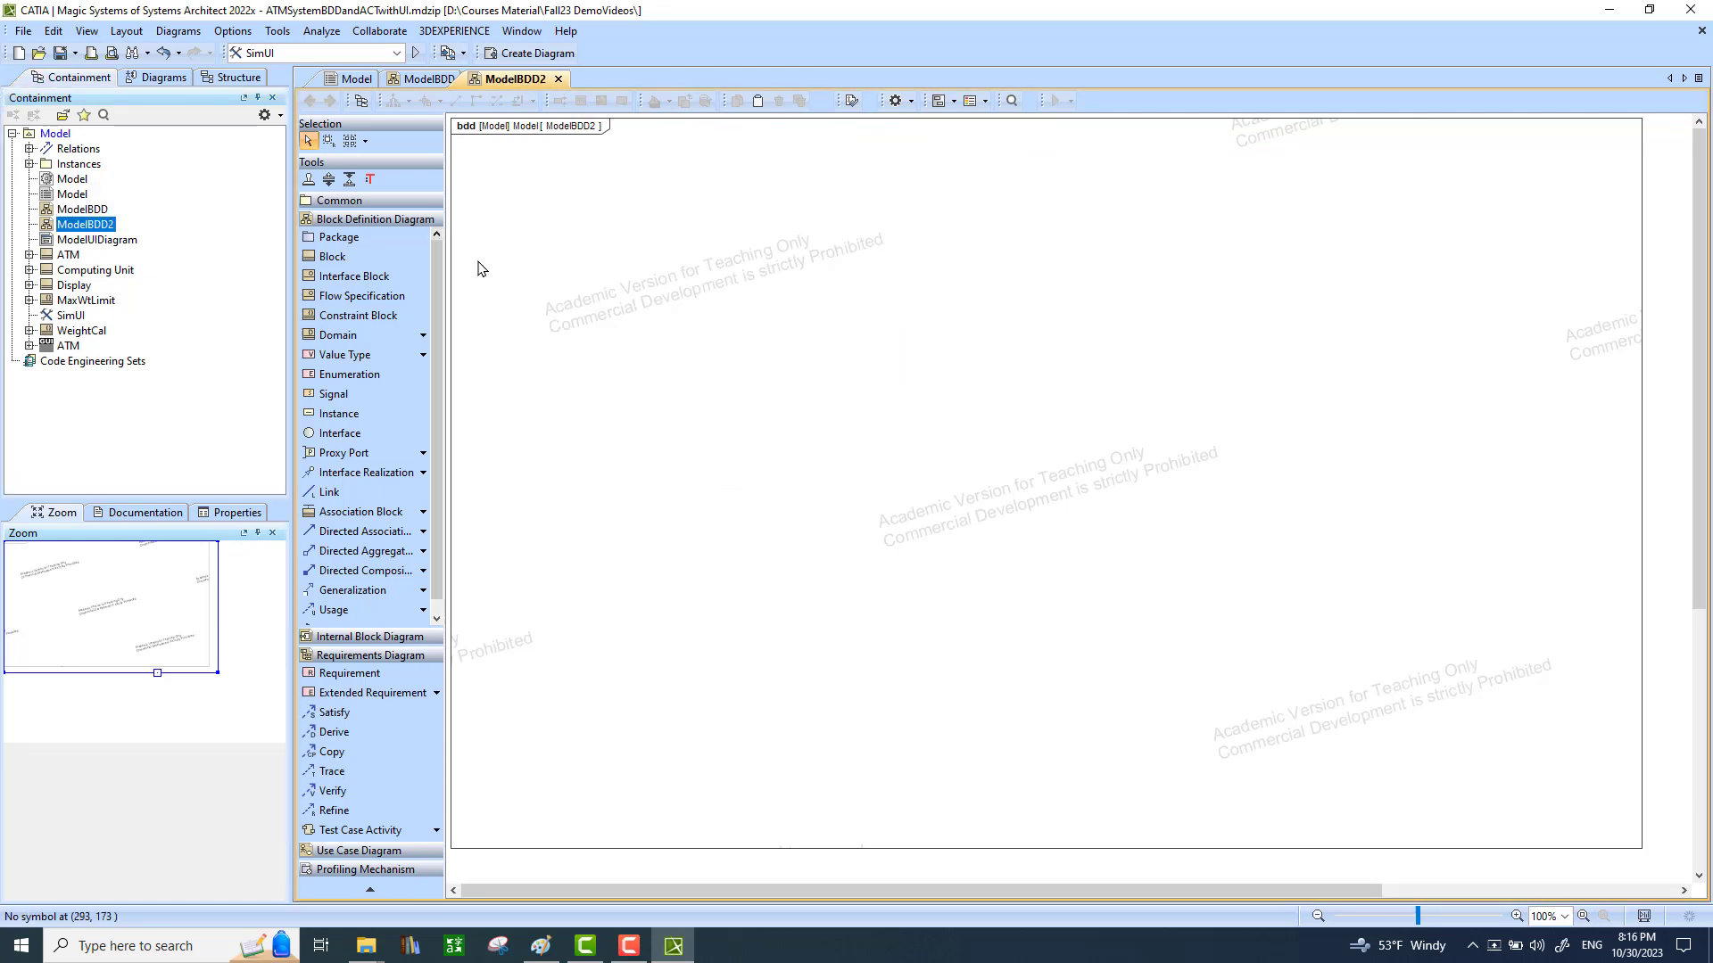
Place the existing ATM block on ModelBDD2 and pull its display and computing Unit parts out as composed blocks beneath it.
left_click(46, 257)
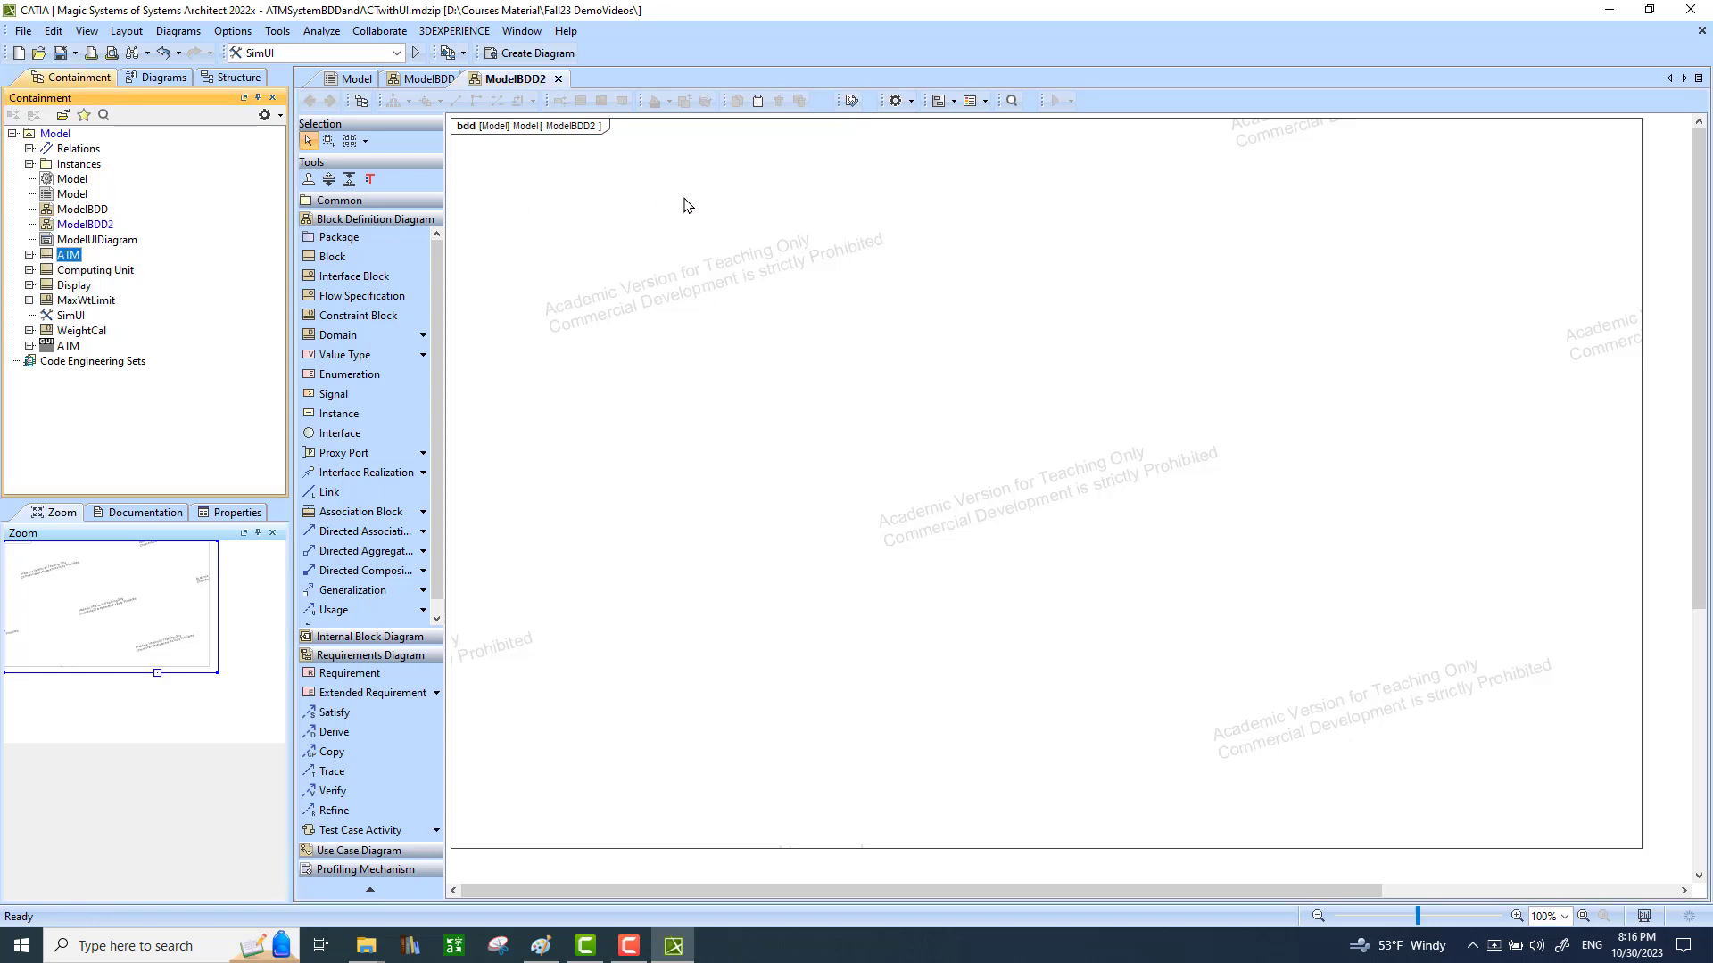
left_click_drag(687, 205, 688, 206)
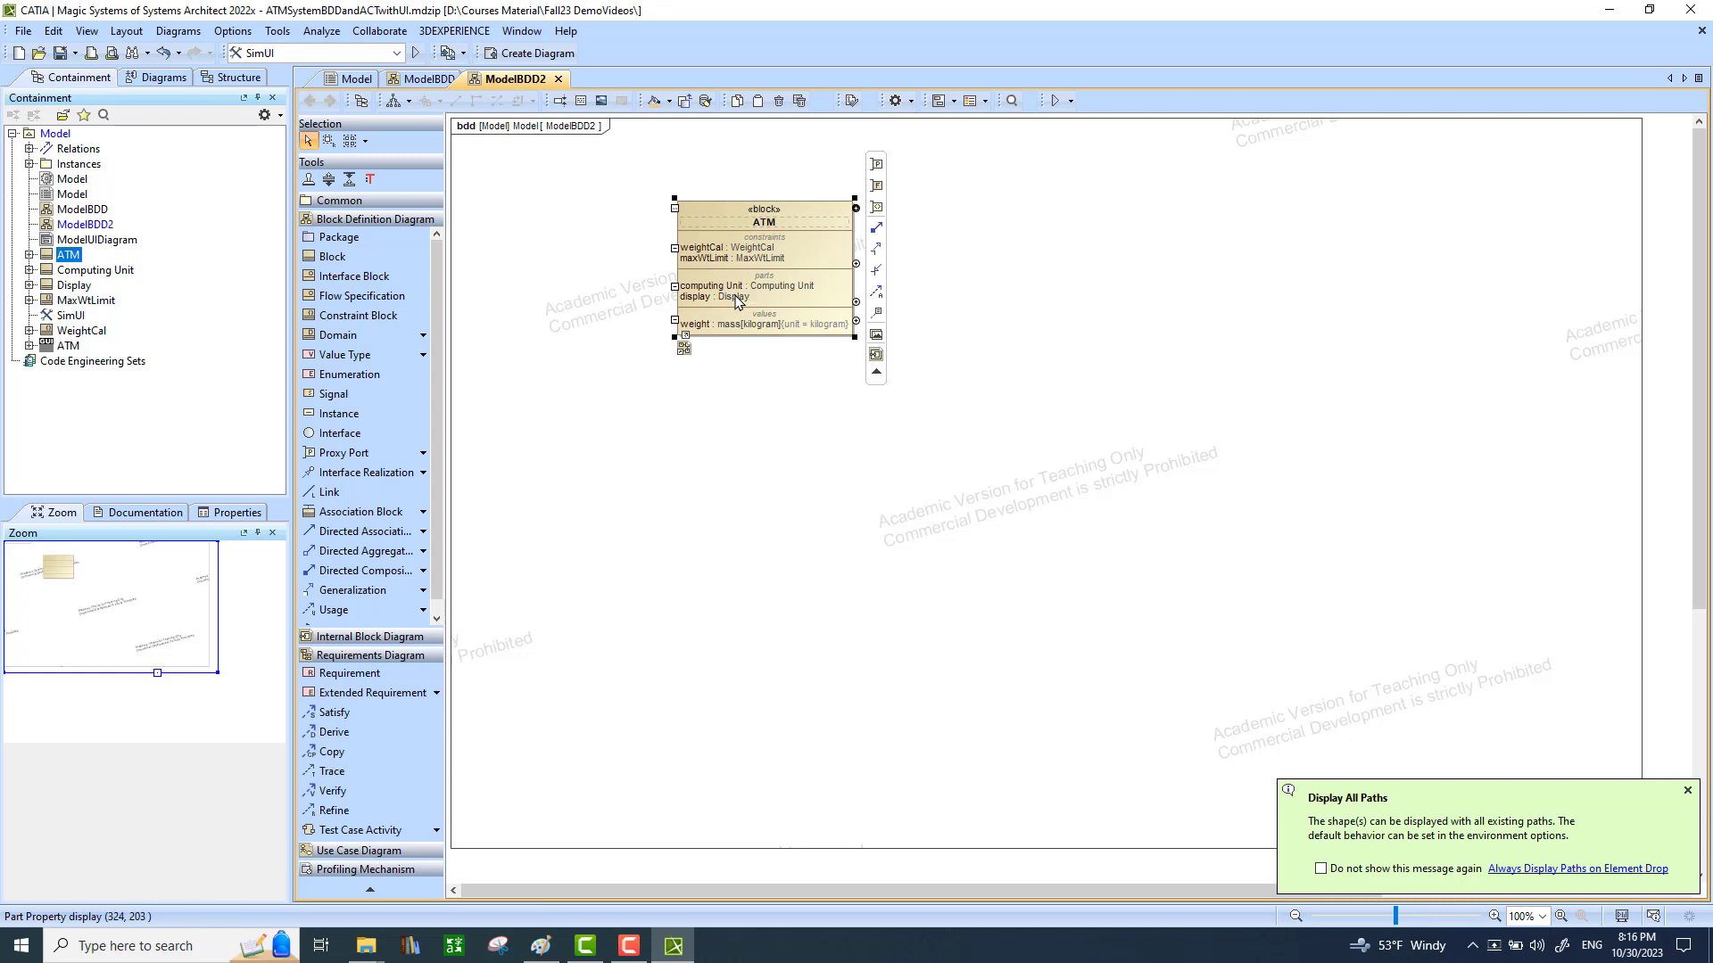
left_click_drag(732, 295, 863, 400)
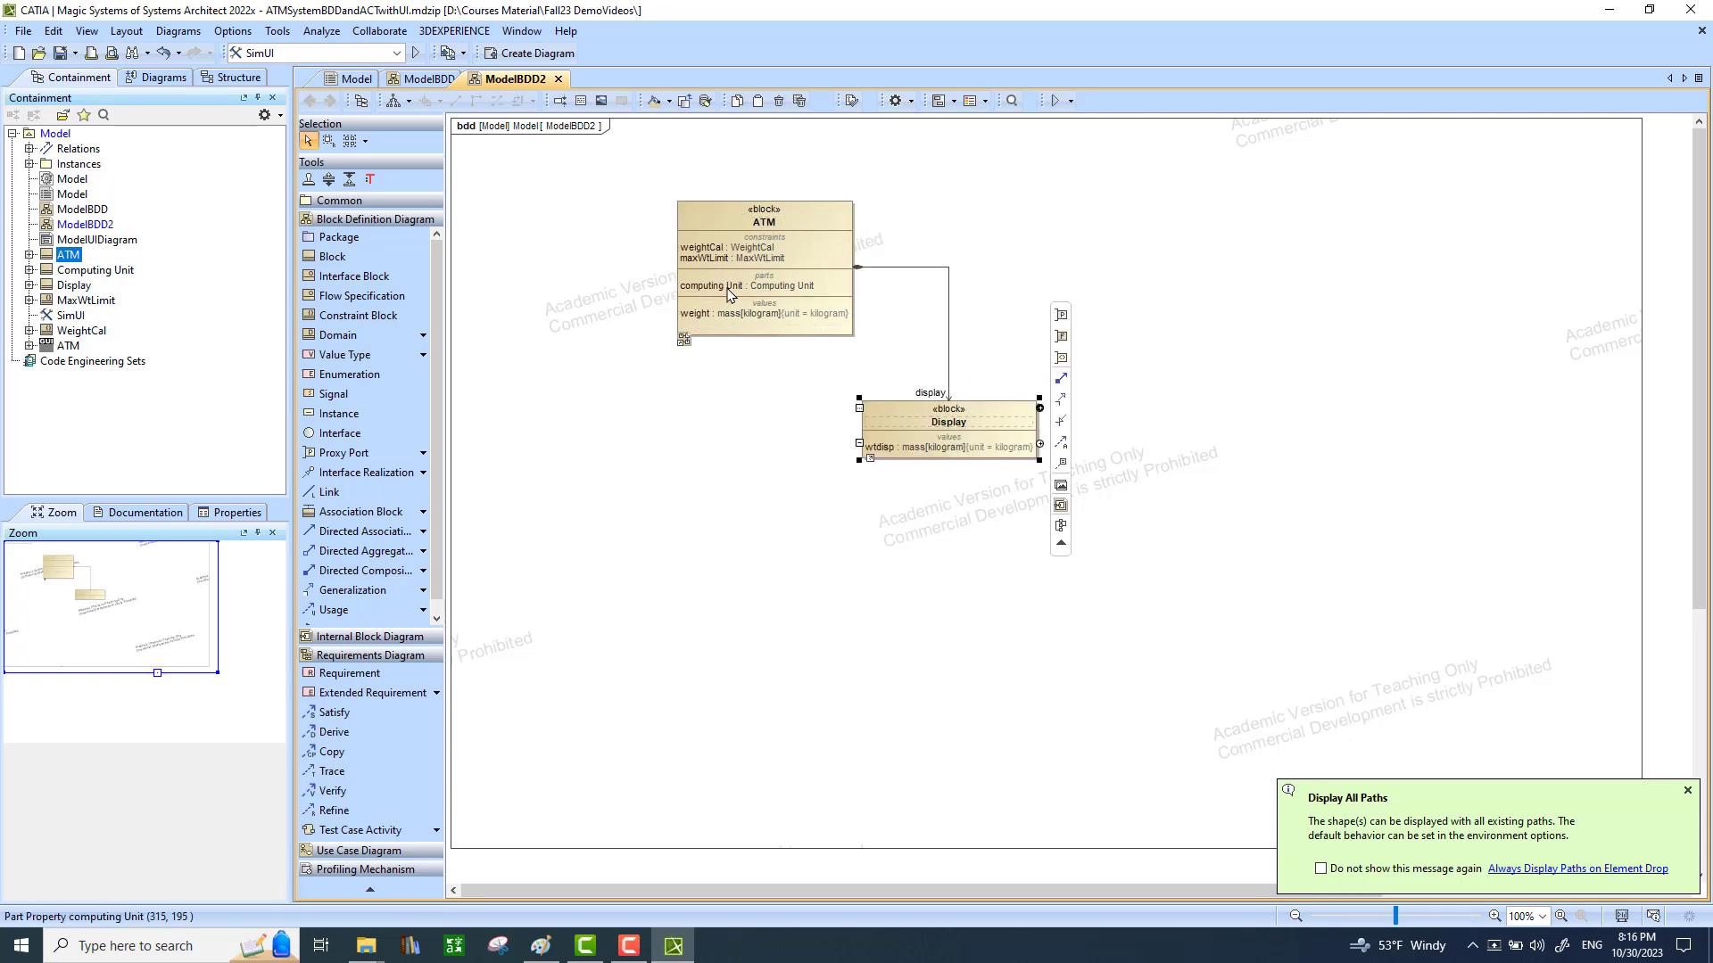
left_click_drag(727, 287, 740, 406)
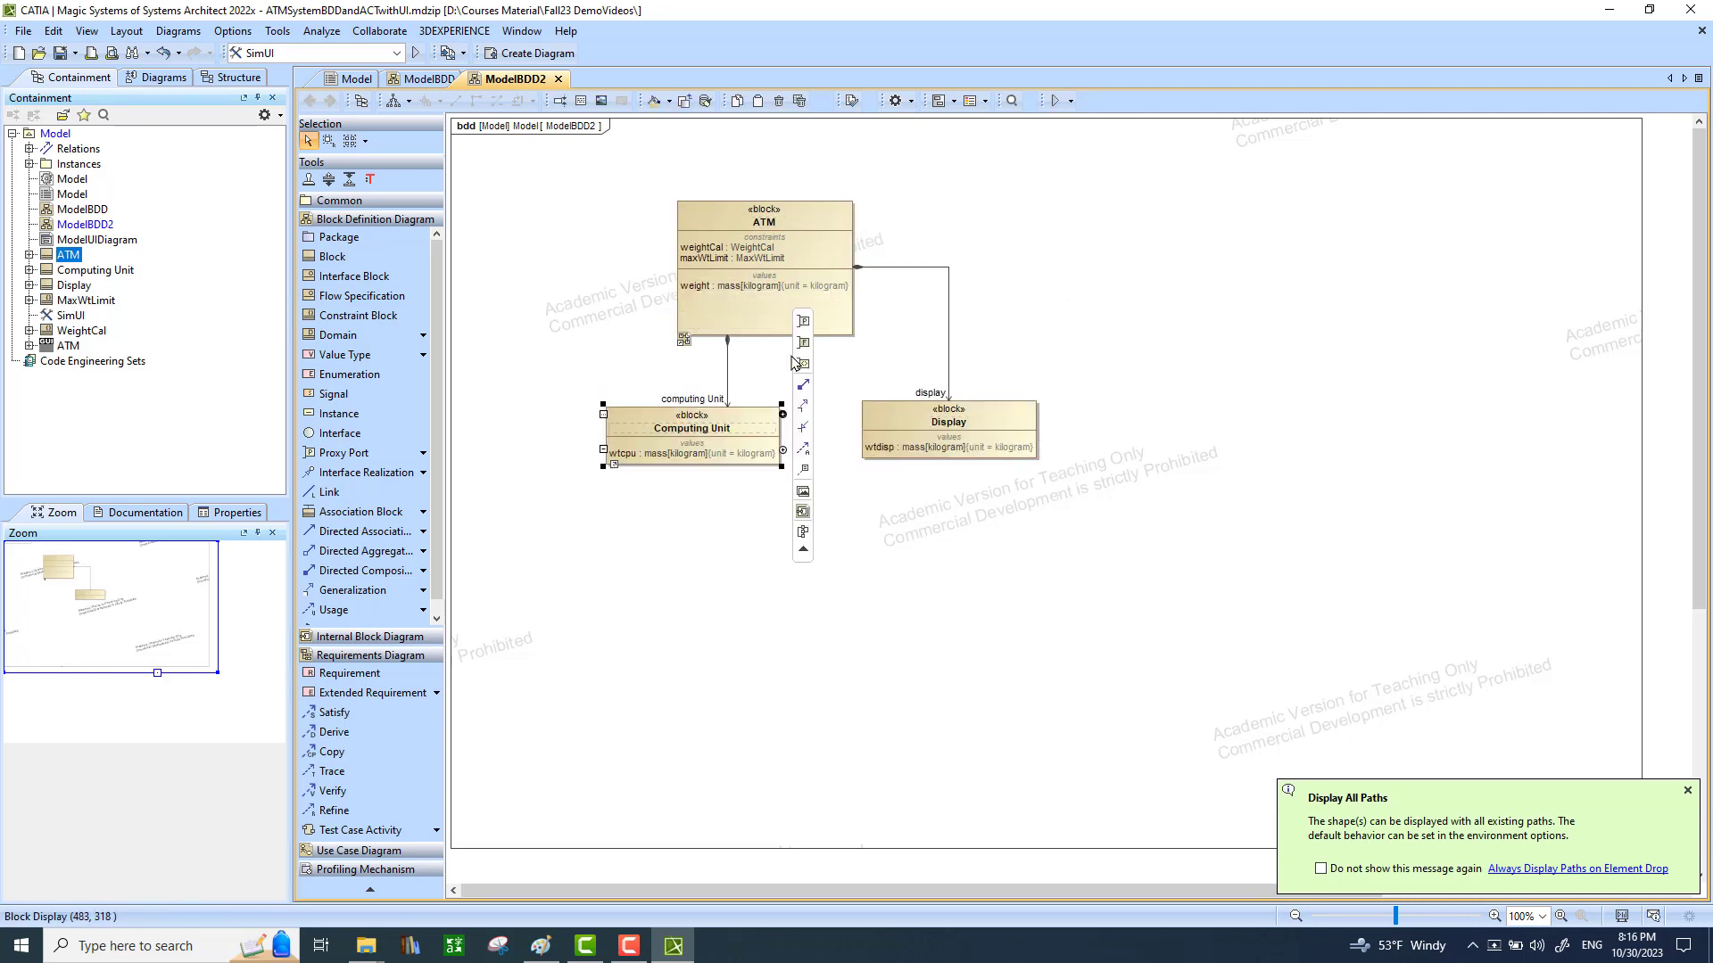
Shrink the ModelBDD2 diagram frame to just around the three blocks and fit the diagram to the window.
left_click(1641, 653)
left_click(1687, 793)
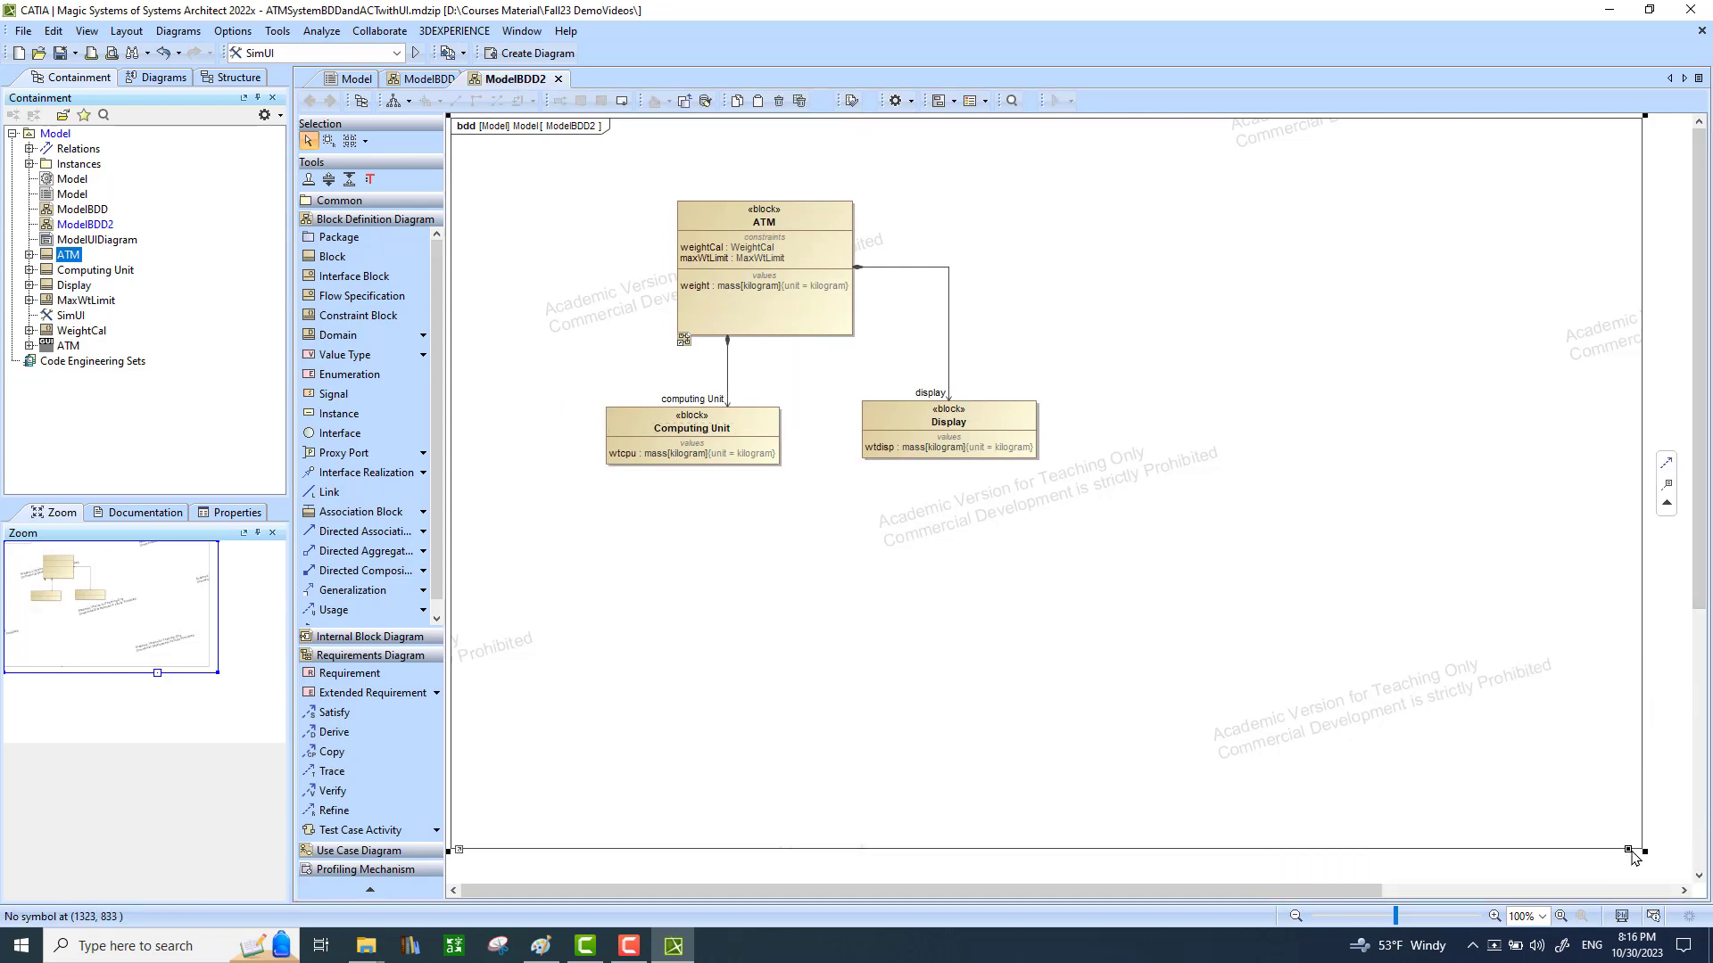
double_click(1644, 849)
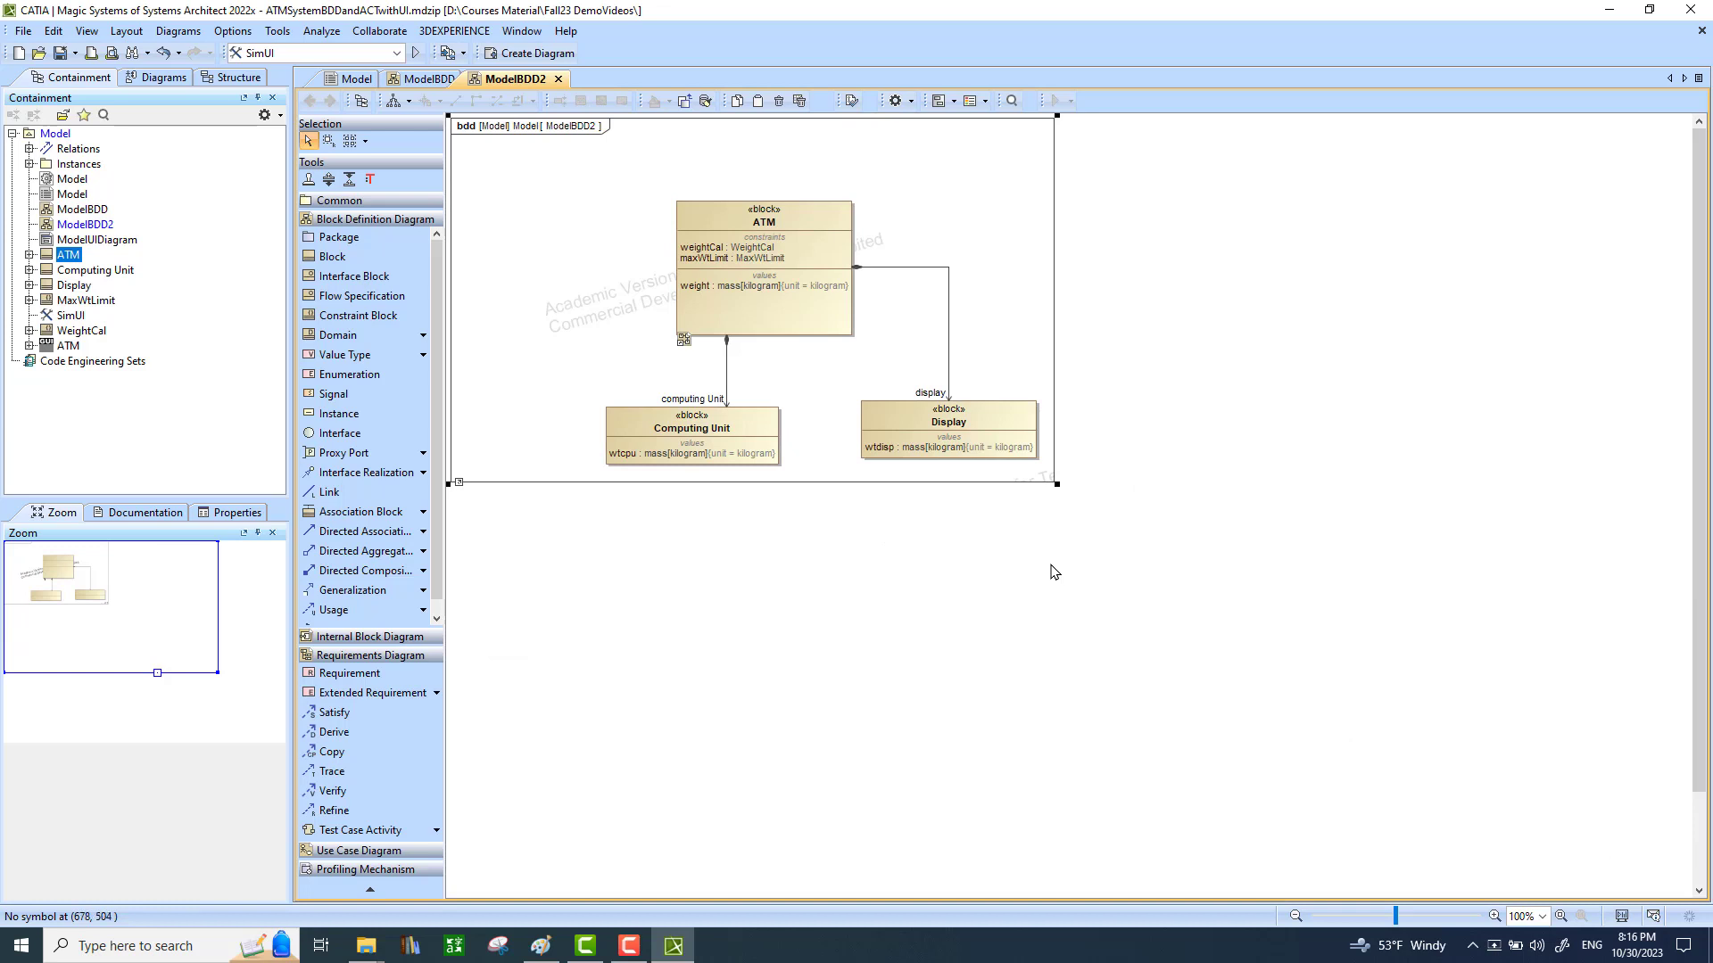
key("ctrl+w")
Shift the ATM block up and left in the frame, and align the Computing Unit and Display blocks in a row beneath it.
left_click_drag(1191, 312, 877, 237)
left_click_drag(832, 660, 799, 627)
left_click_drag(1549, 712, 1255, 630)
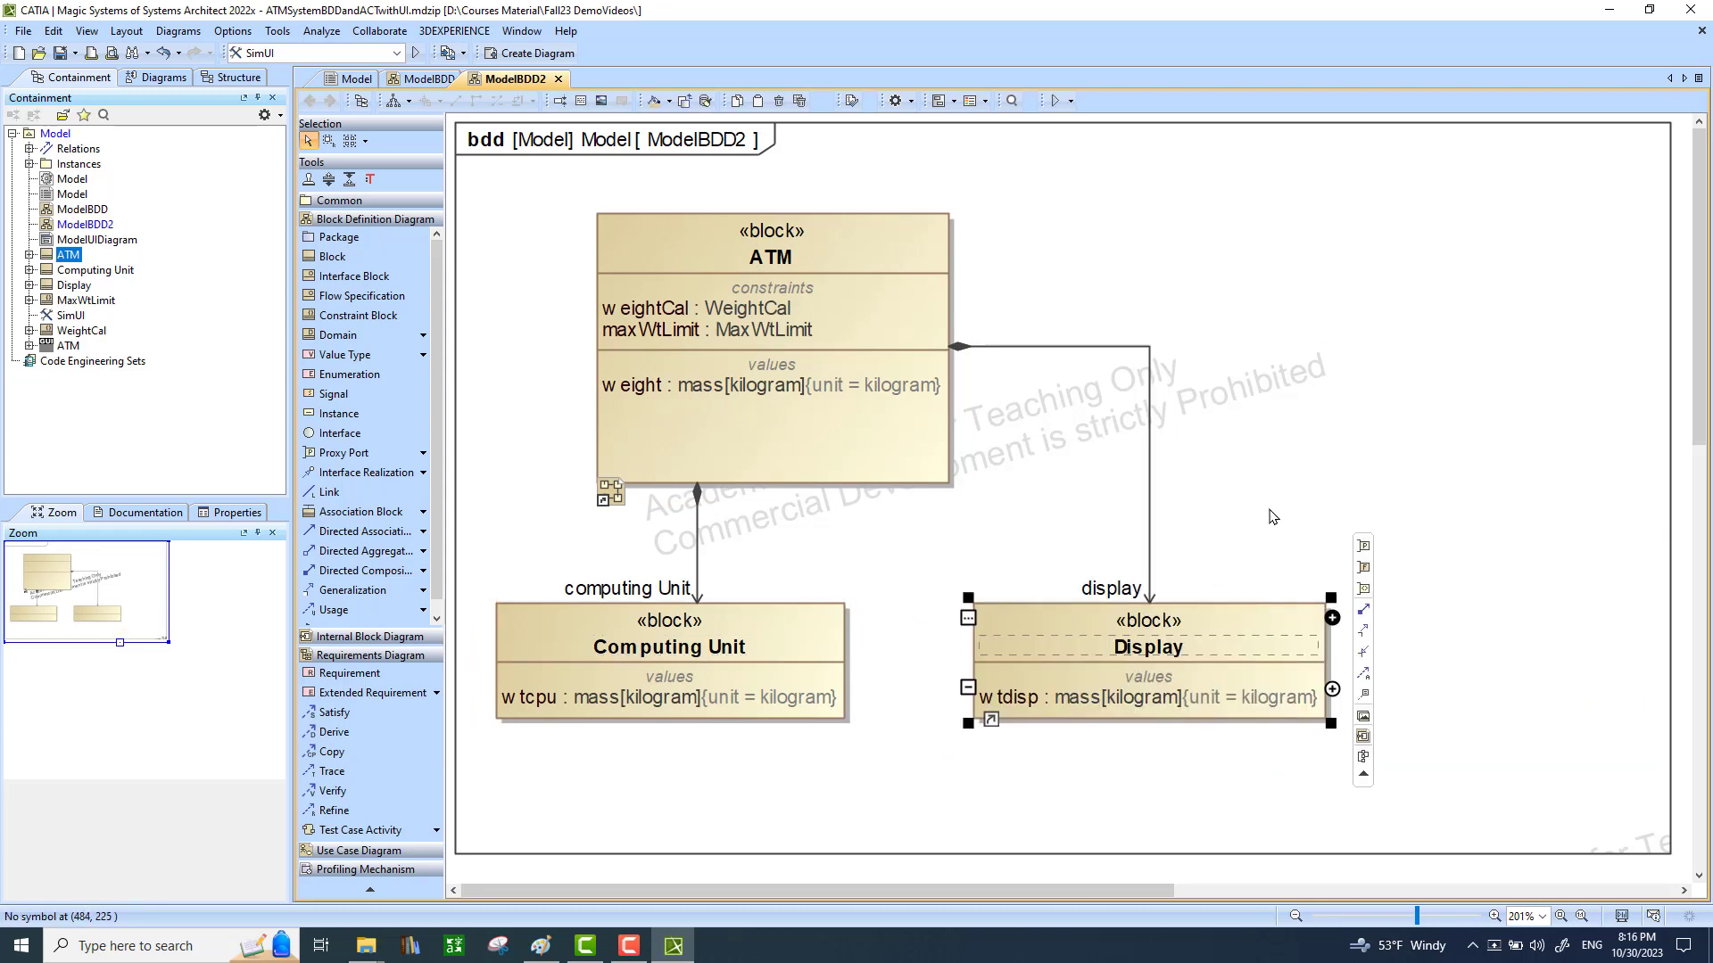
Add a block named User between the Computing Unit and Display blocks, below ATM.
left_click(389, 265)
left_click(858, 523)
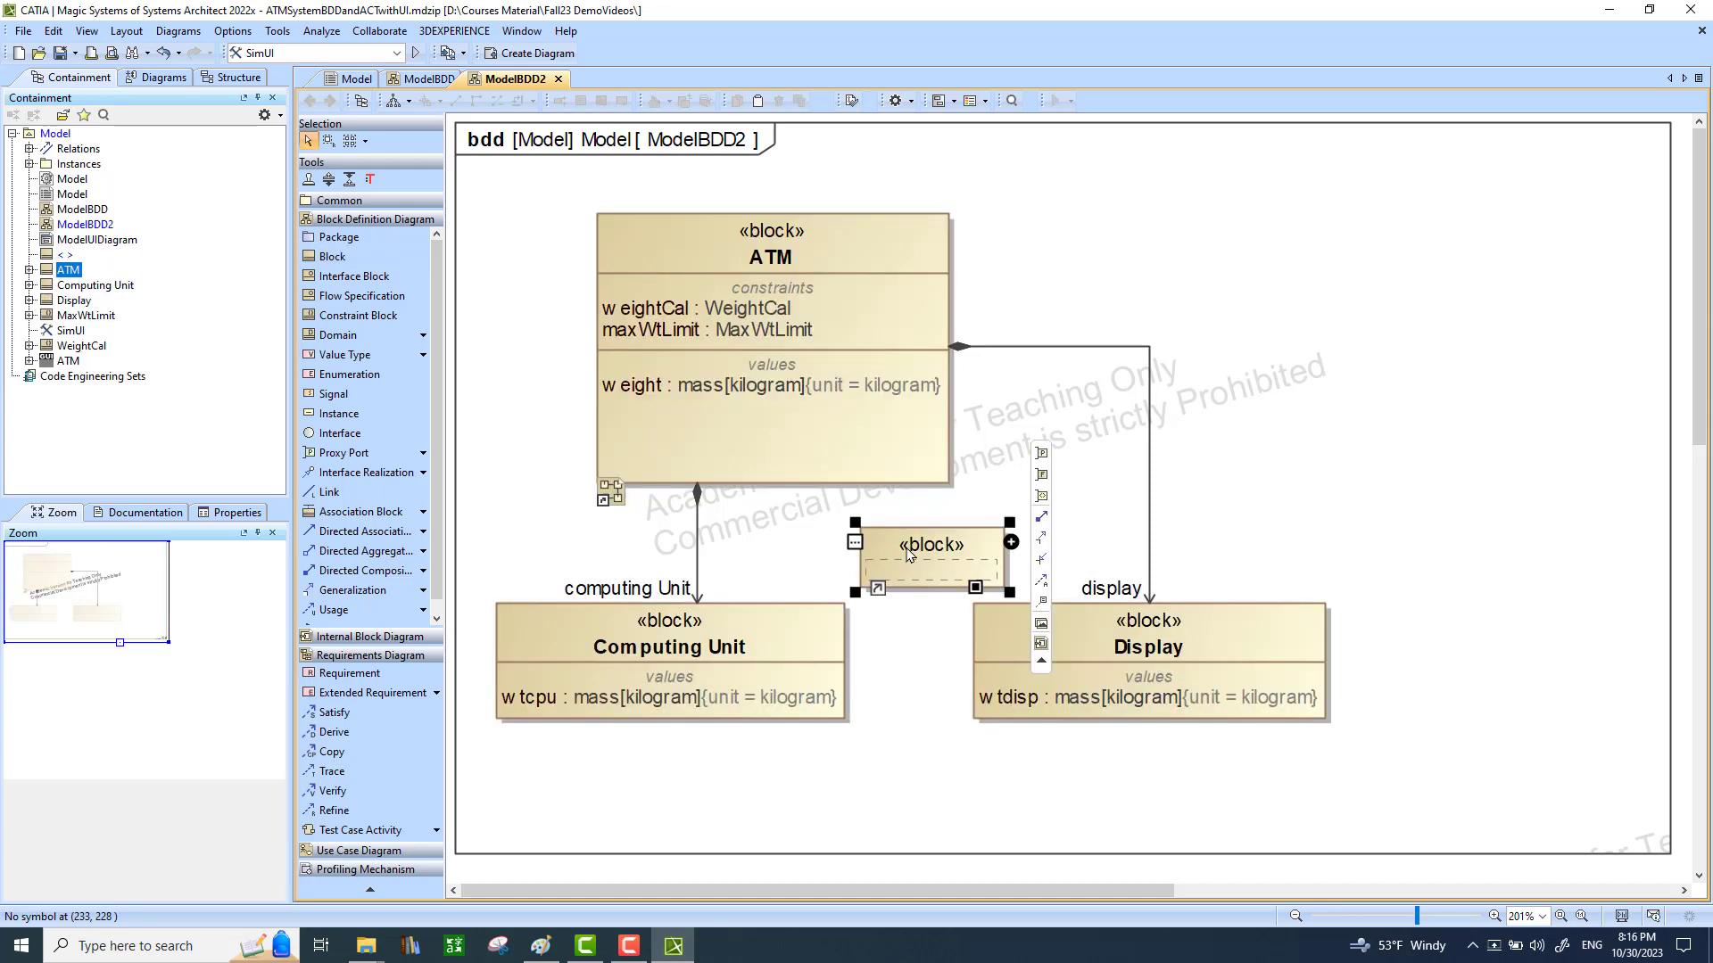
type("U")
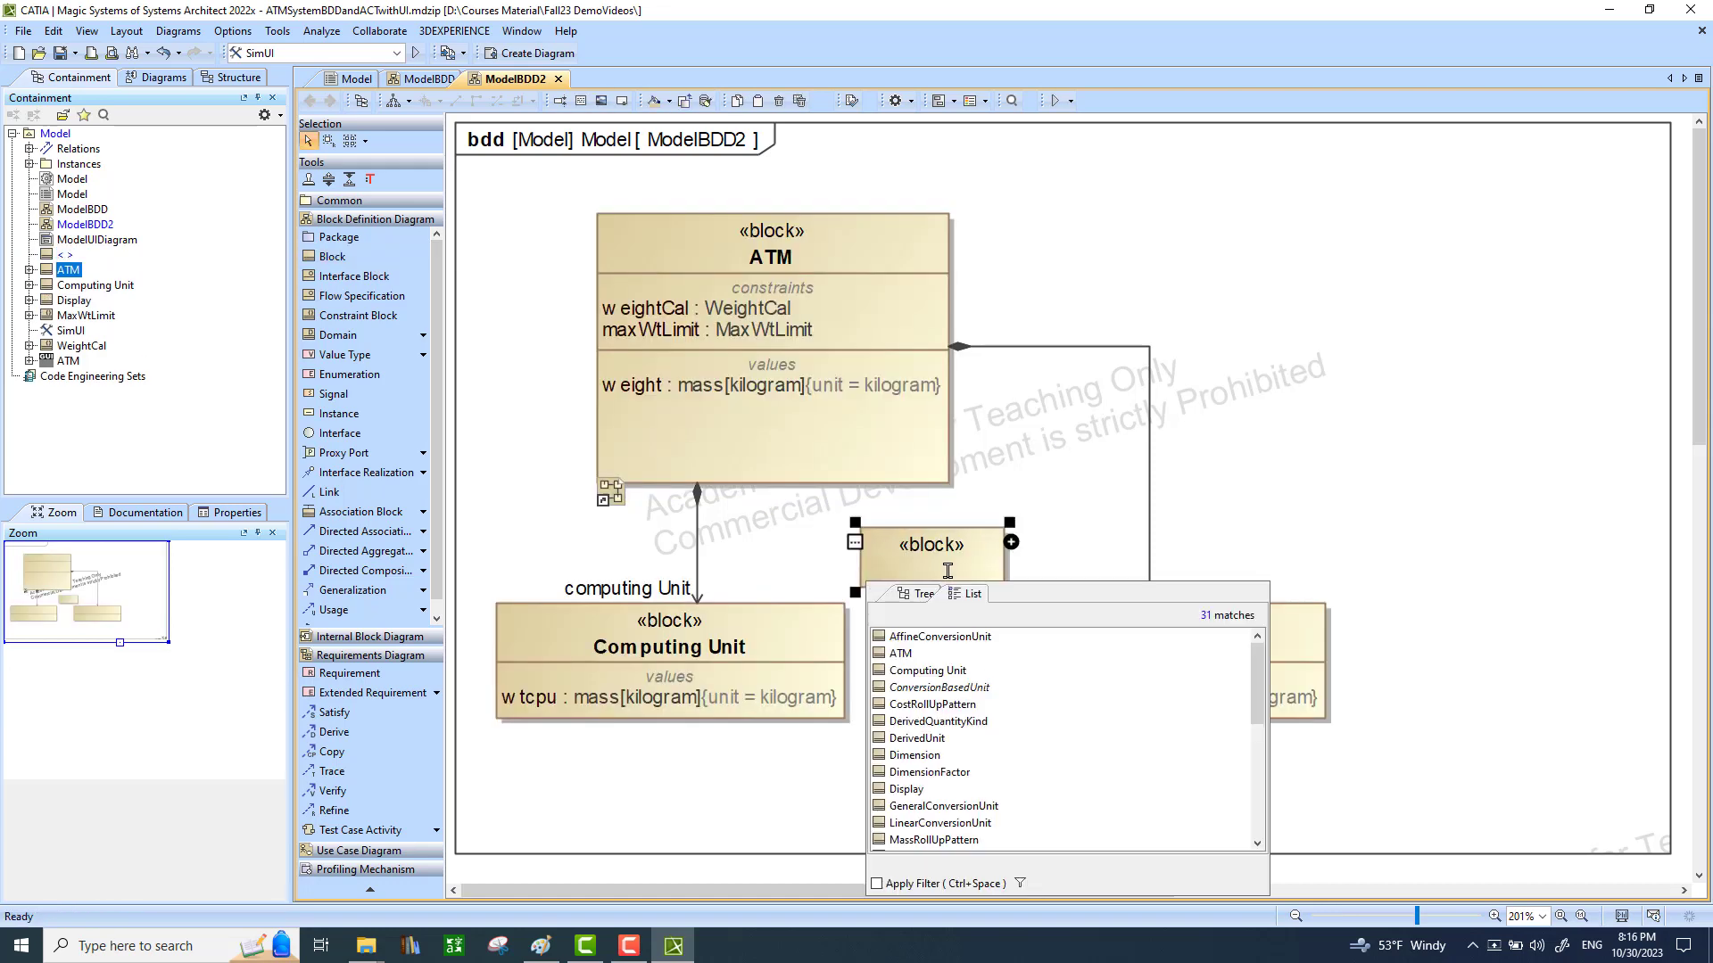
type("ser")
key("Return")
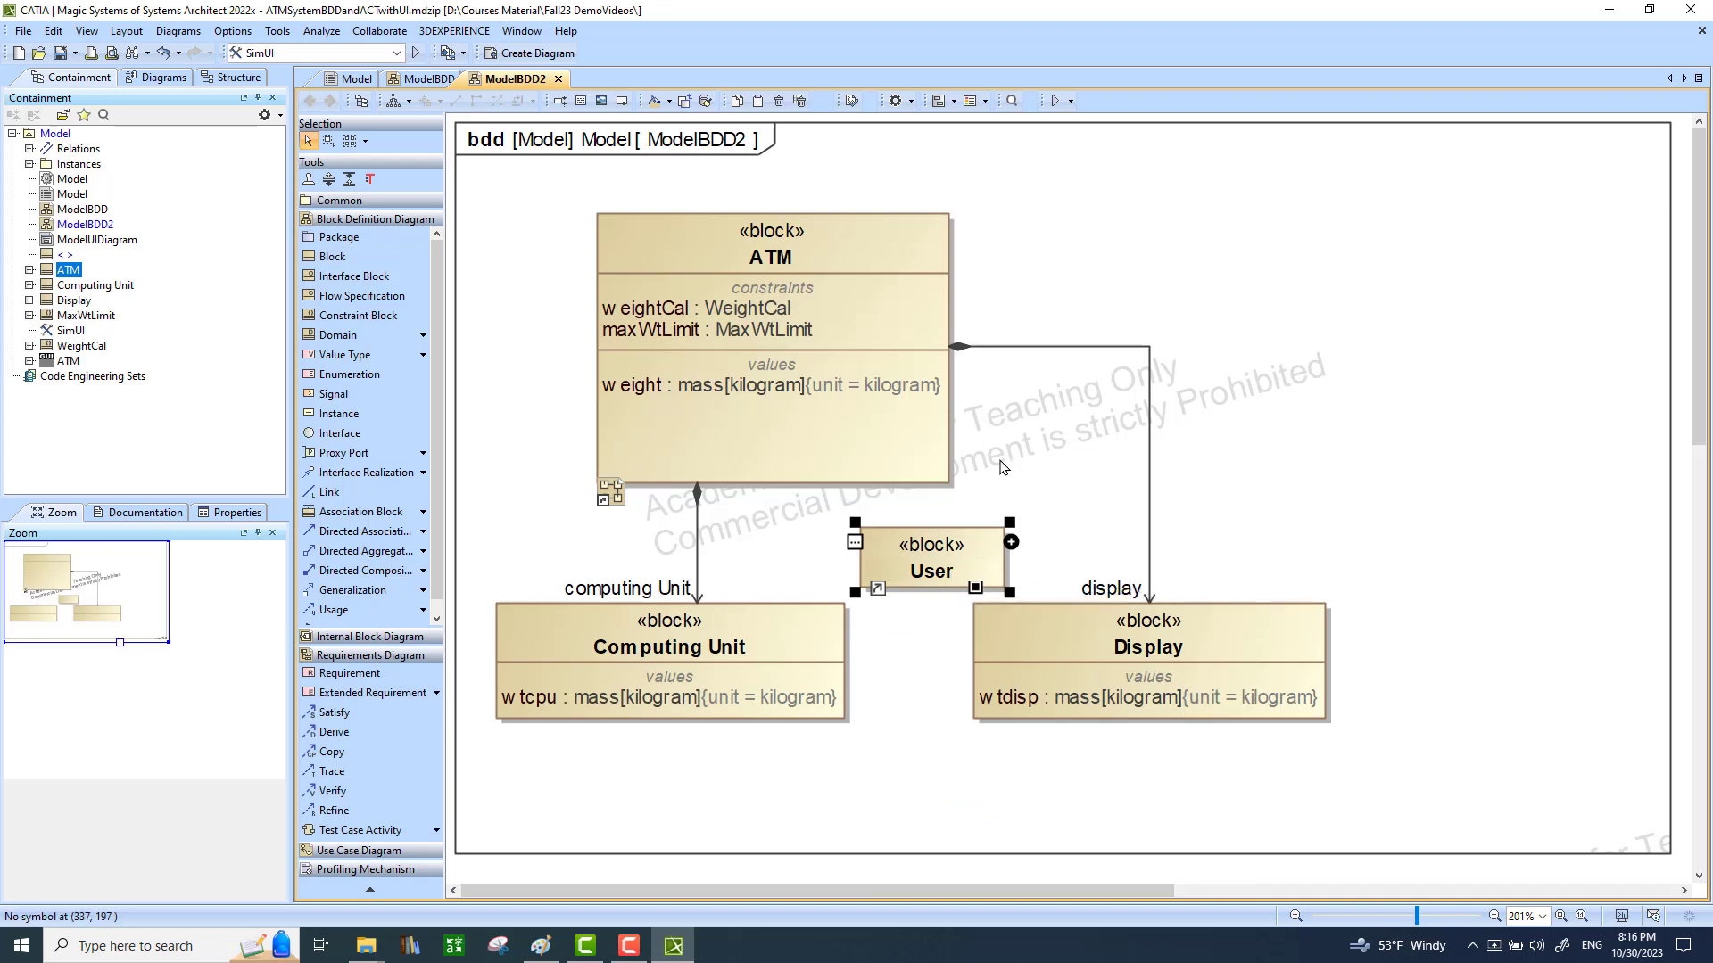
Connect the ATM block to the User block with a directed composition.
left_click(888, 448)
left_click(987, 300)
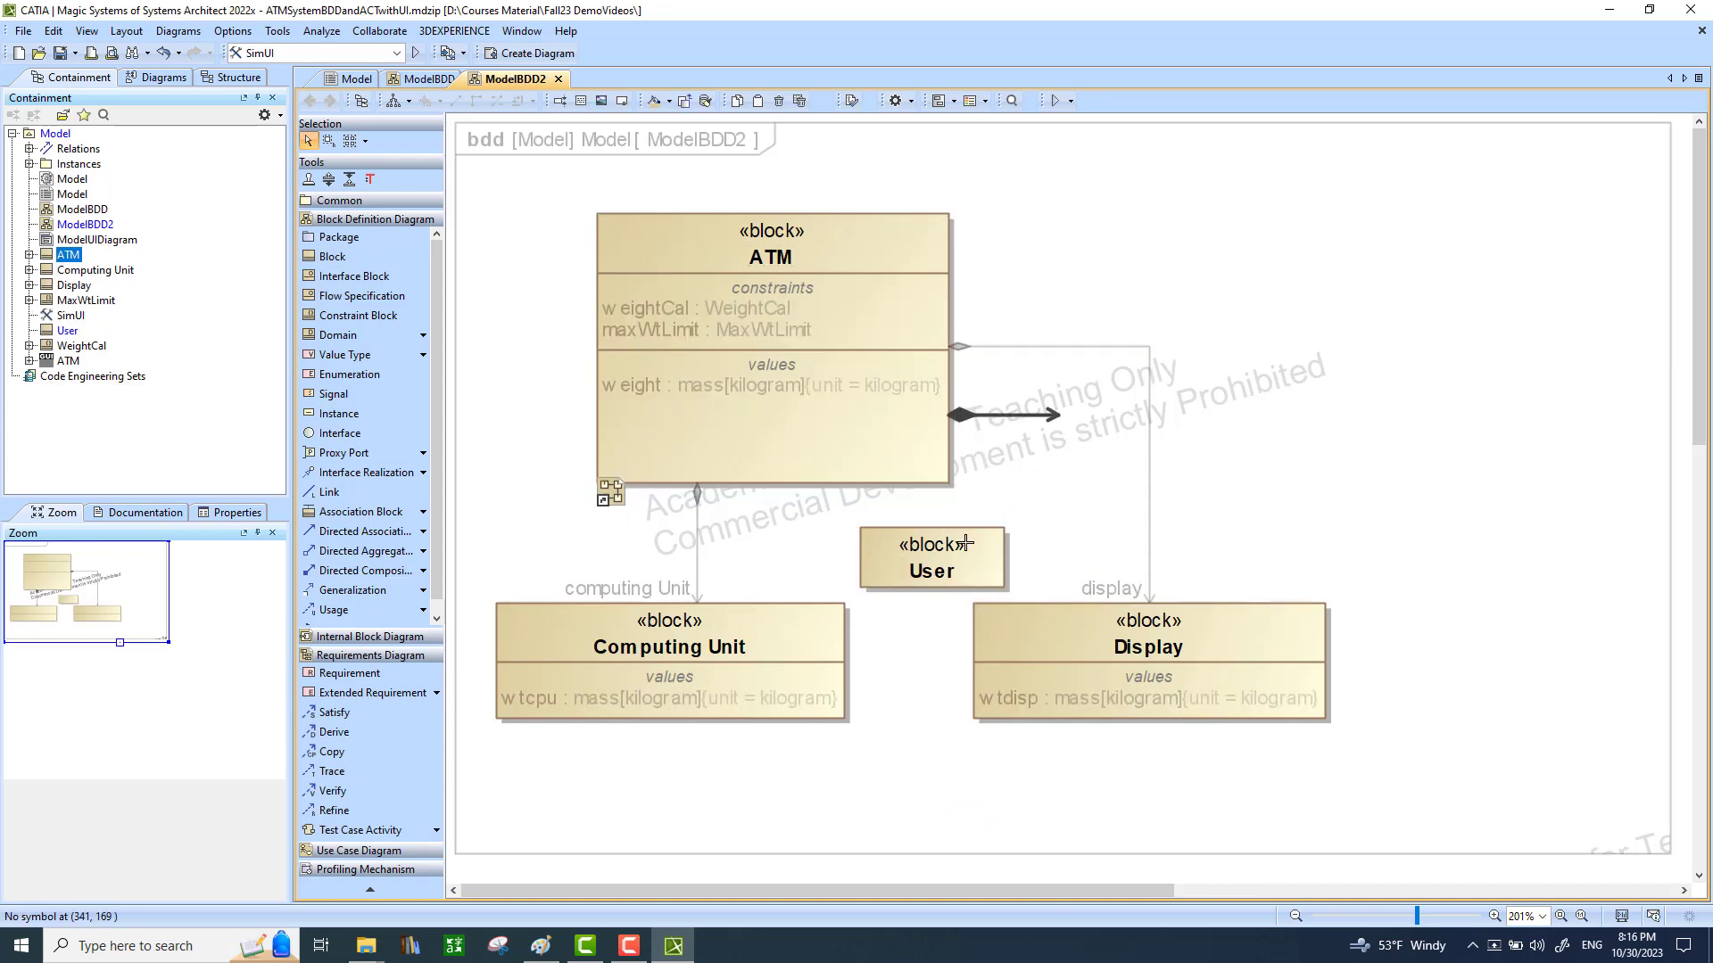
left_click(936, 548)
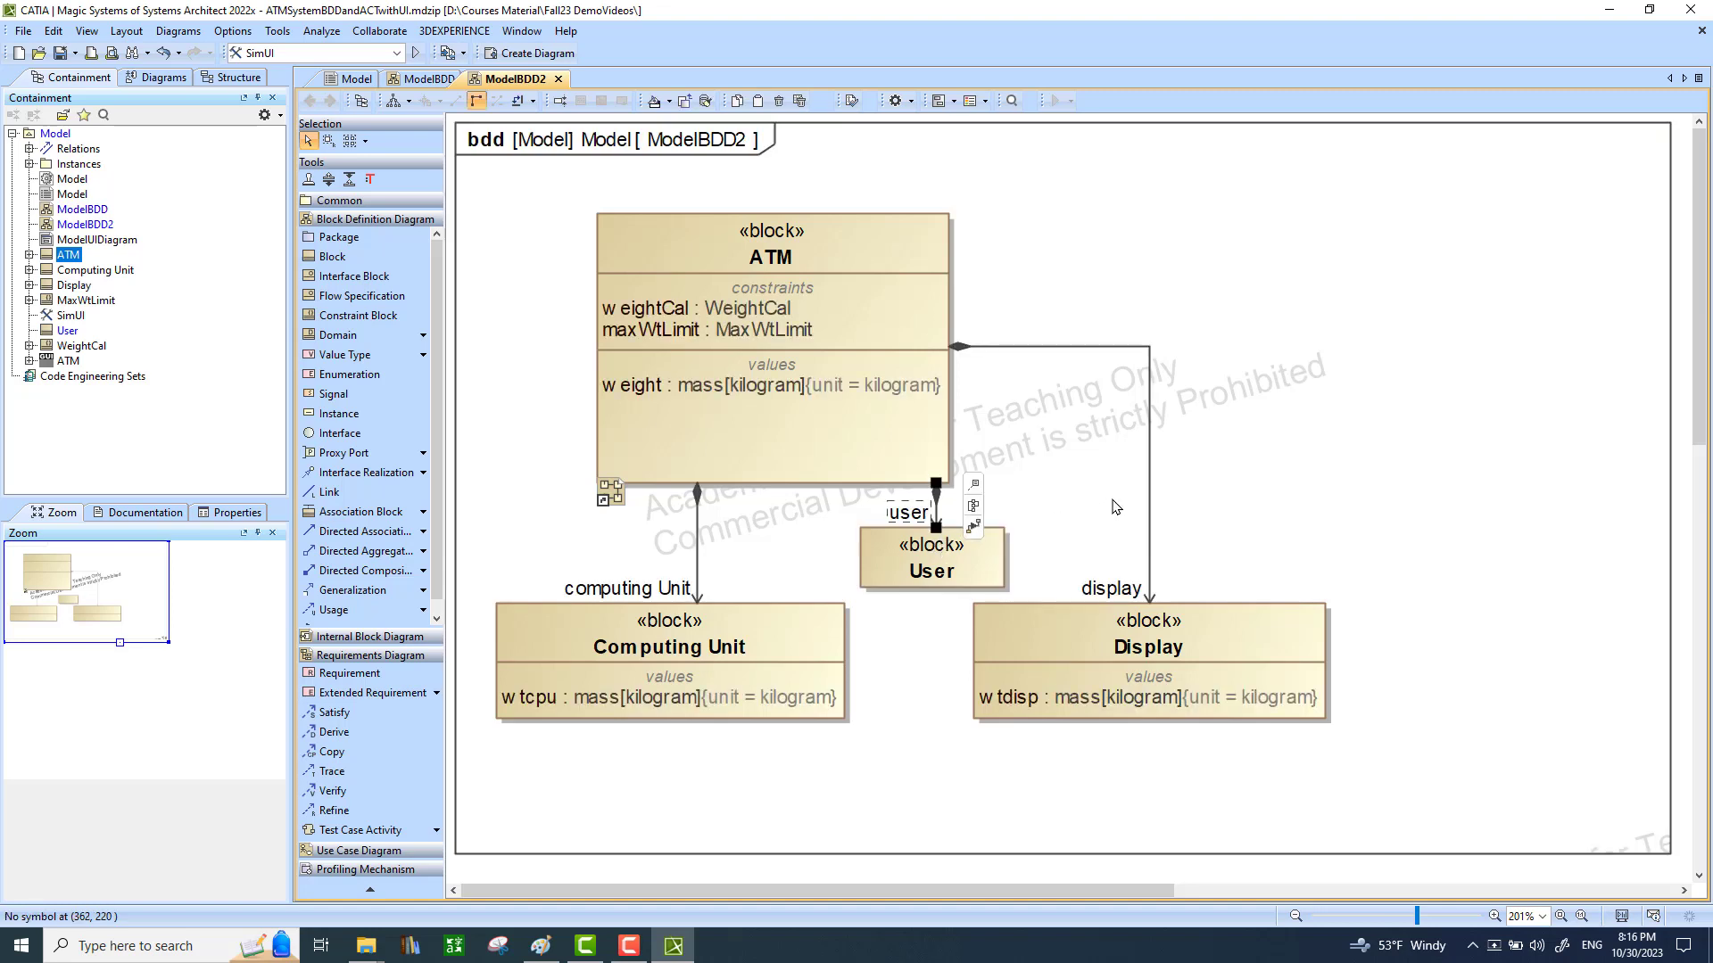
Spread the Computing Unit, User and Display blocks apart horizontally so that User sits in the gap between the other two.
left_click_drag(977, 561, 966, 561)
left_click_drag(1254, 642, 1293, 642)
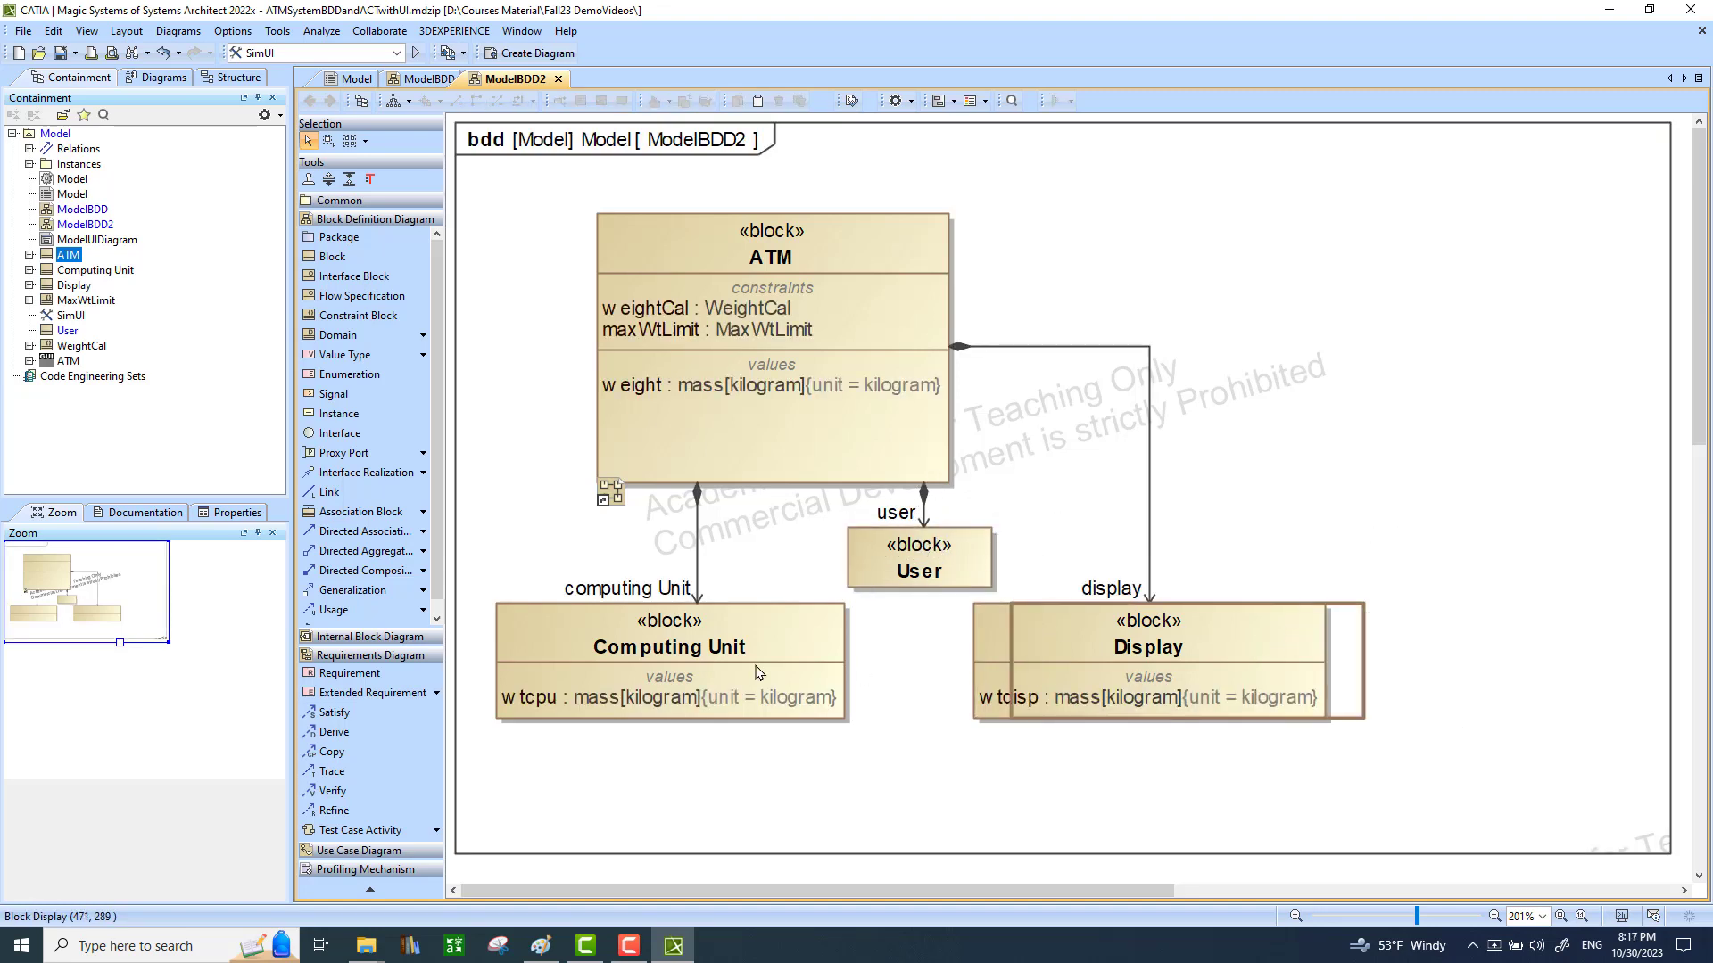
left_click_drag(950, 545, 975, 545)
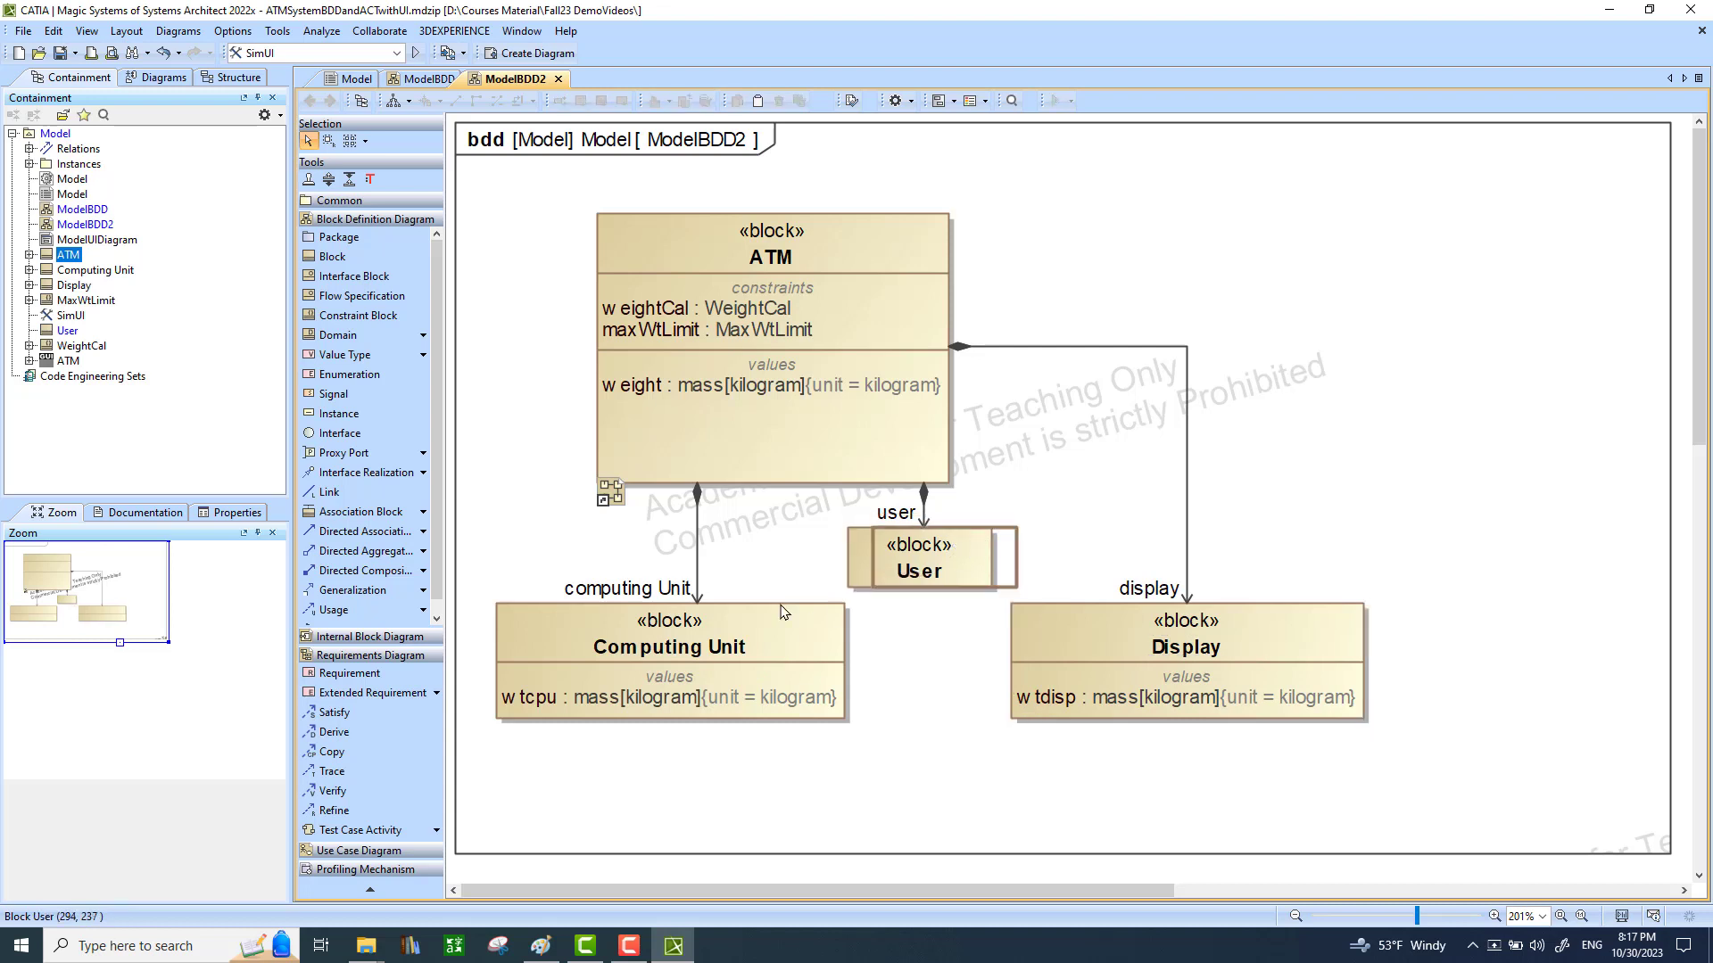
left_click_drag(790, 616, 854, 629)
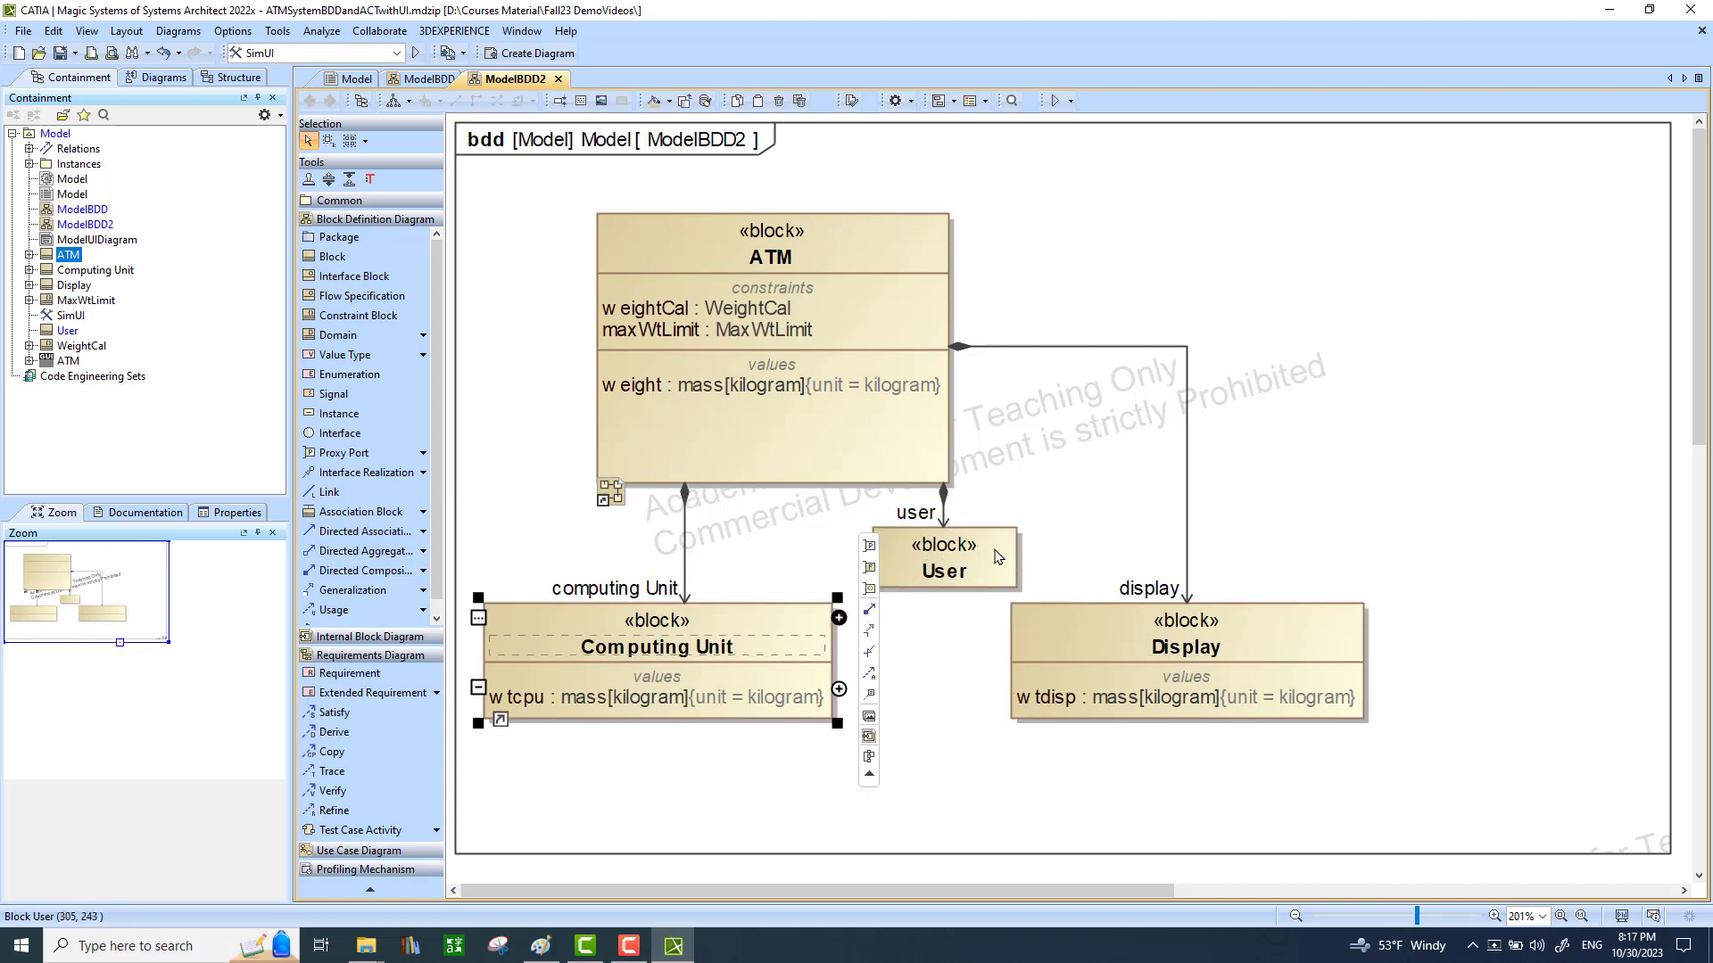
left_click_drag(1006, 560, 976, 558)
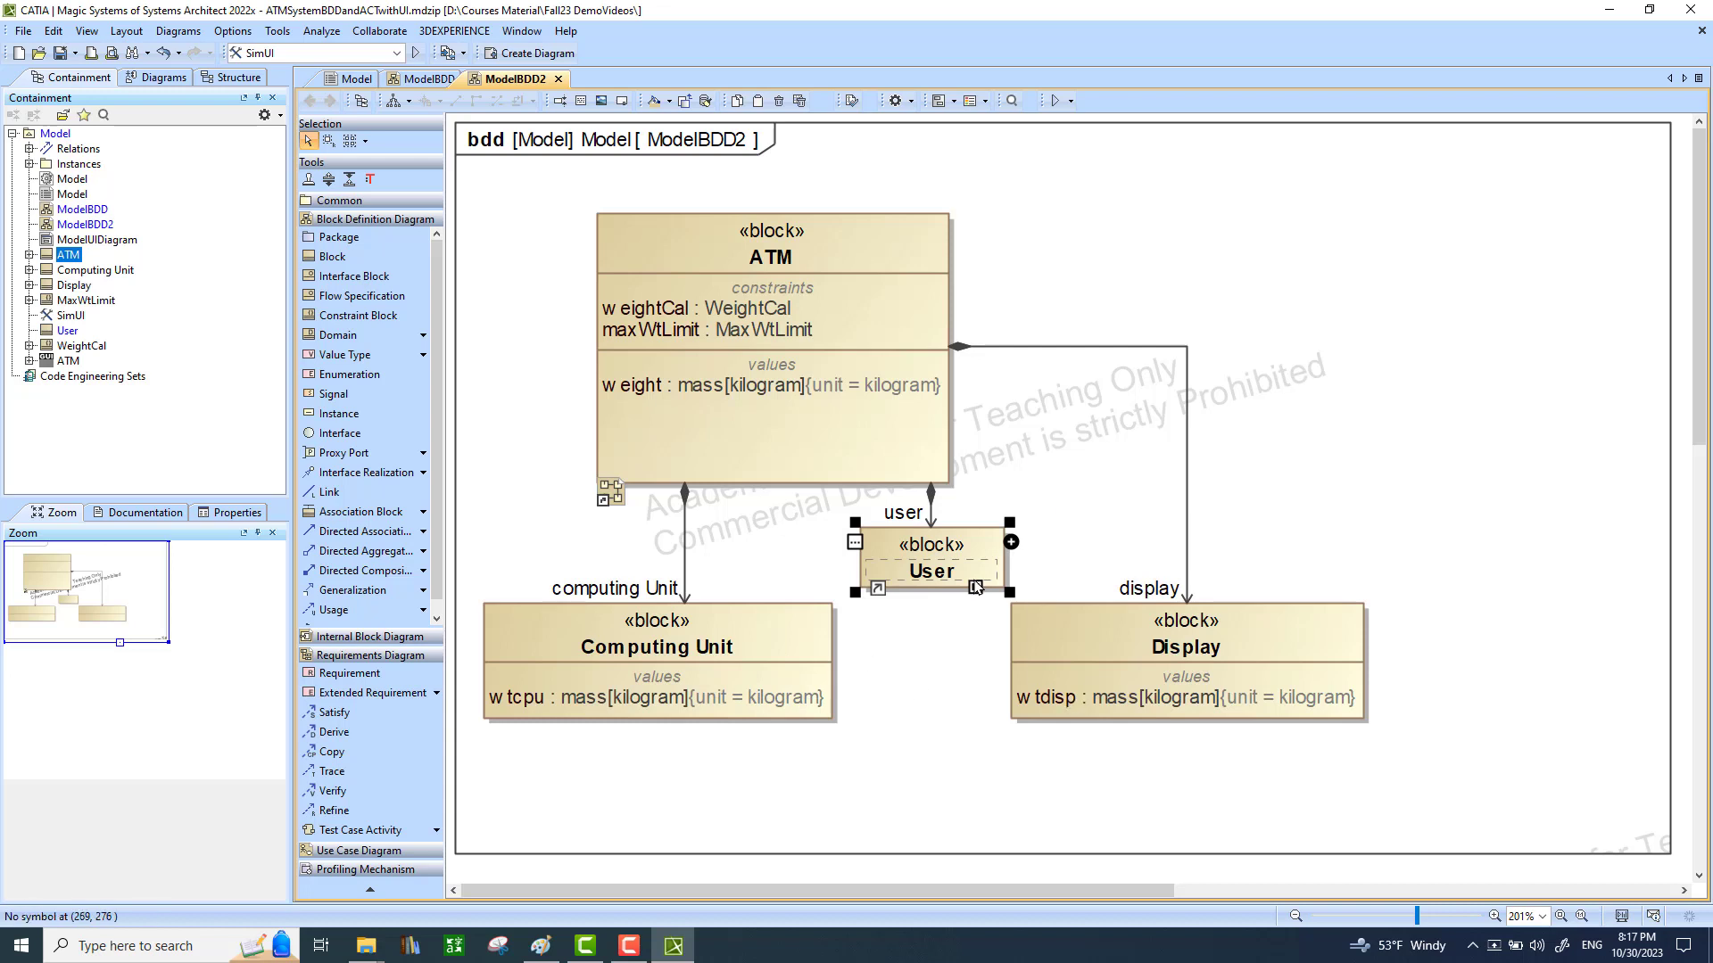
Add the value property "userID : String = ****" to the User block.
mouse_move(981, 575)
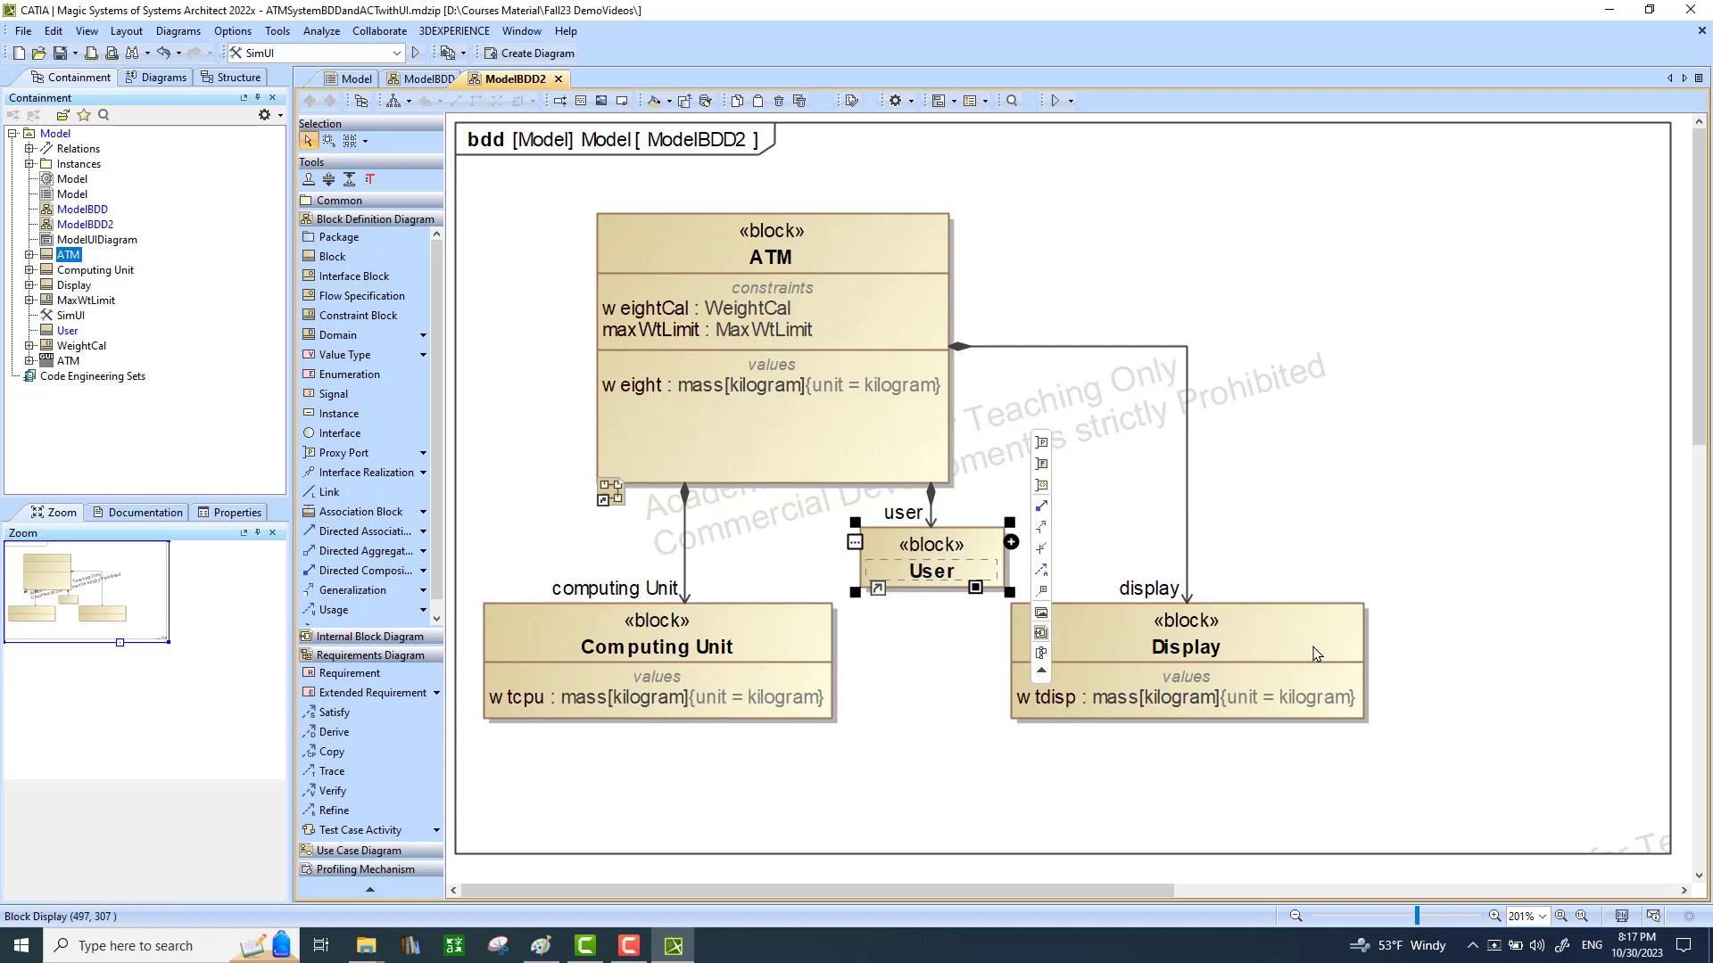
left_click(1011, 542)
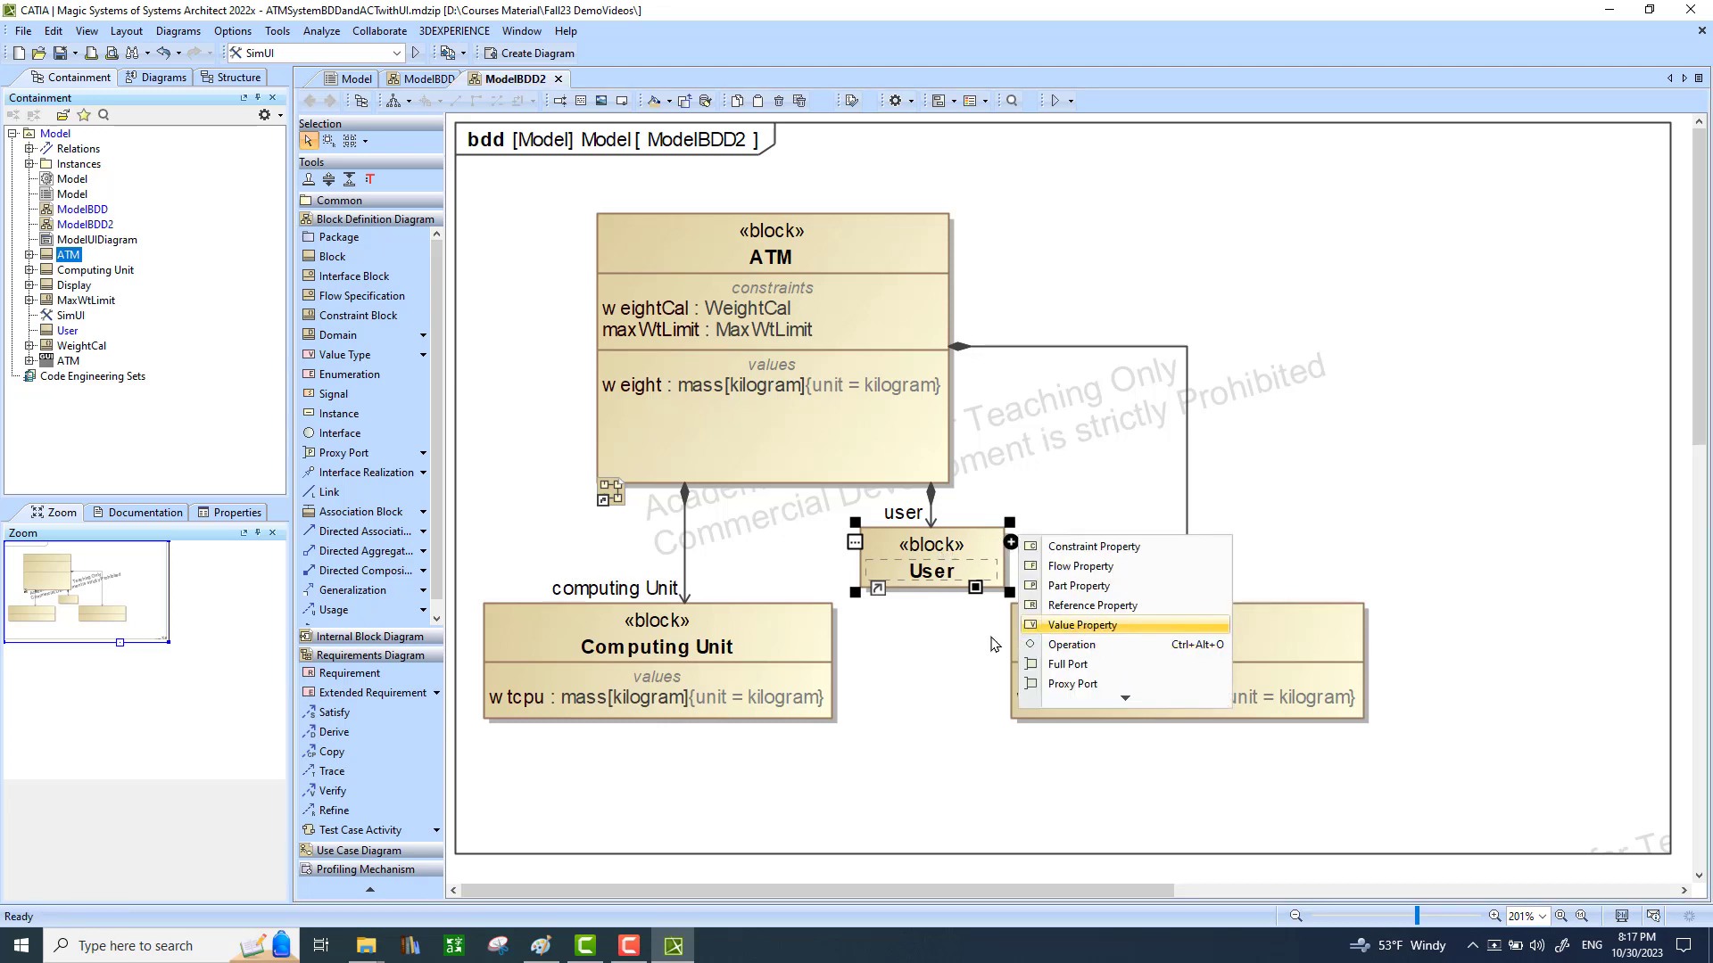
left_click(1088, 624)
type("userID")
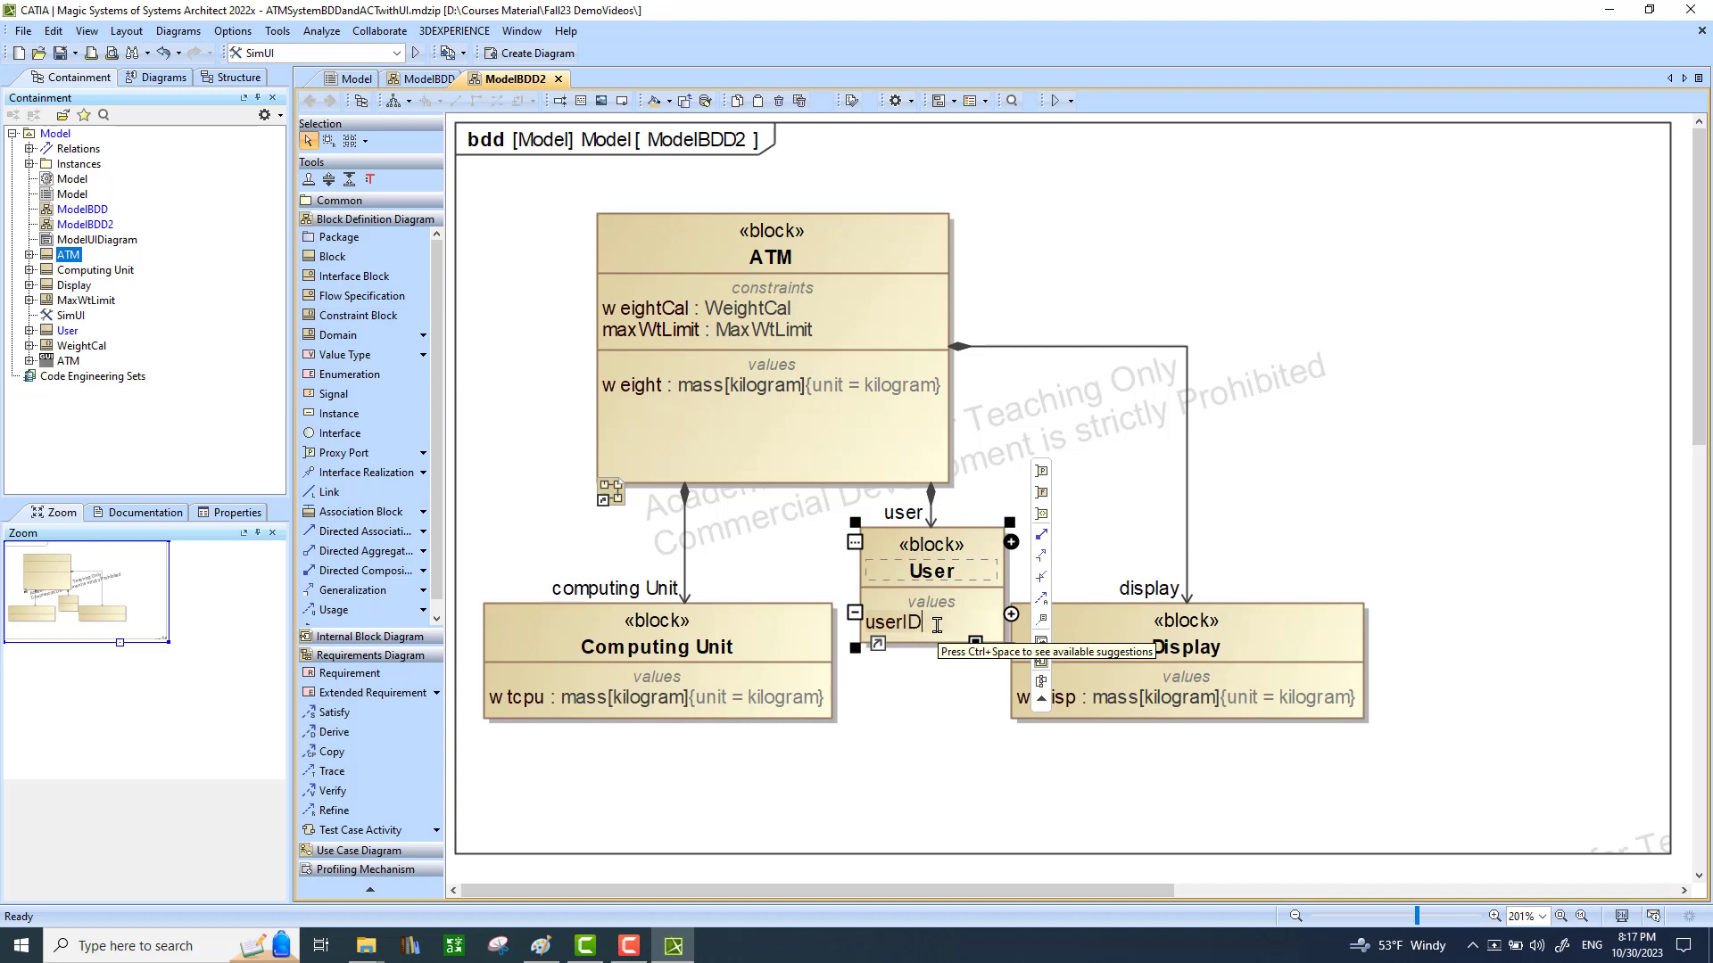
type(" : String = ***")
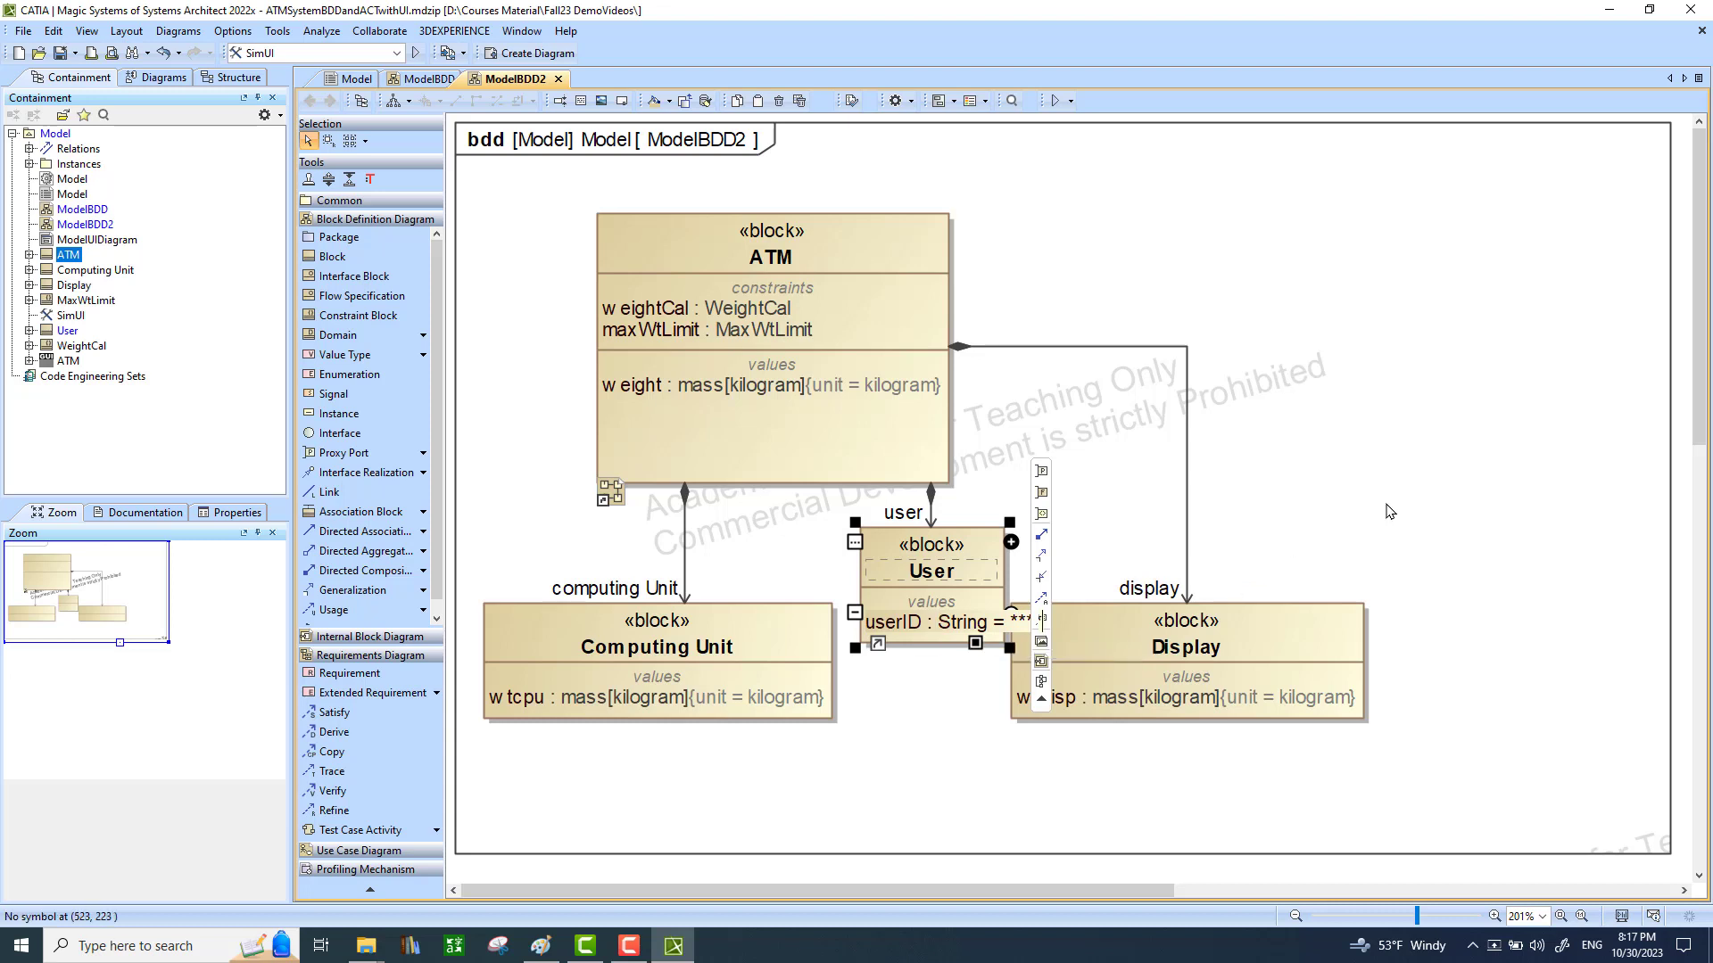
left_click(1200, 596)
Move the Display block lower and give it the value property "dispMsg : String = Enter the PIN".
left_click_drag(1246, 654, 1287, 685)
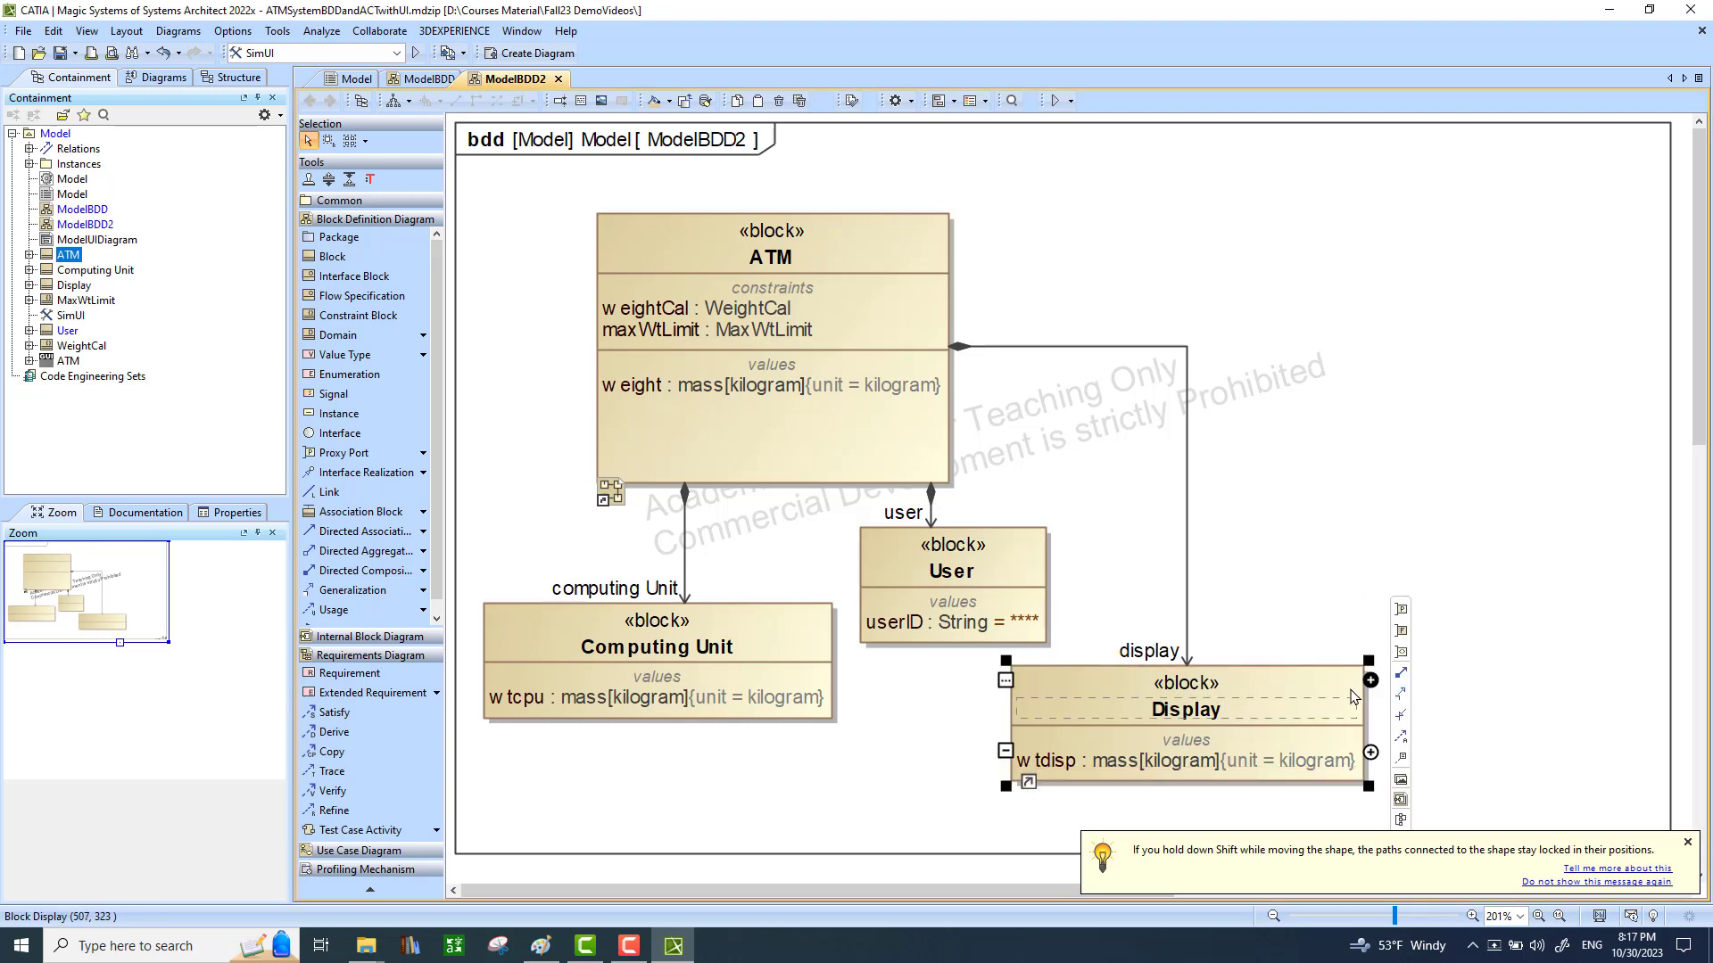
left_click(1371, 753)
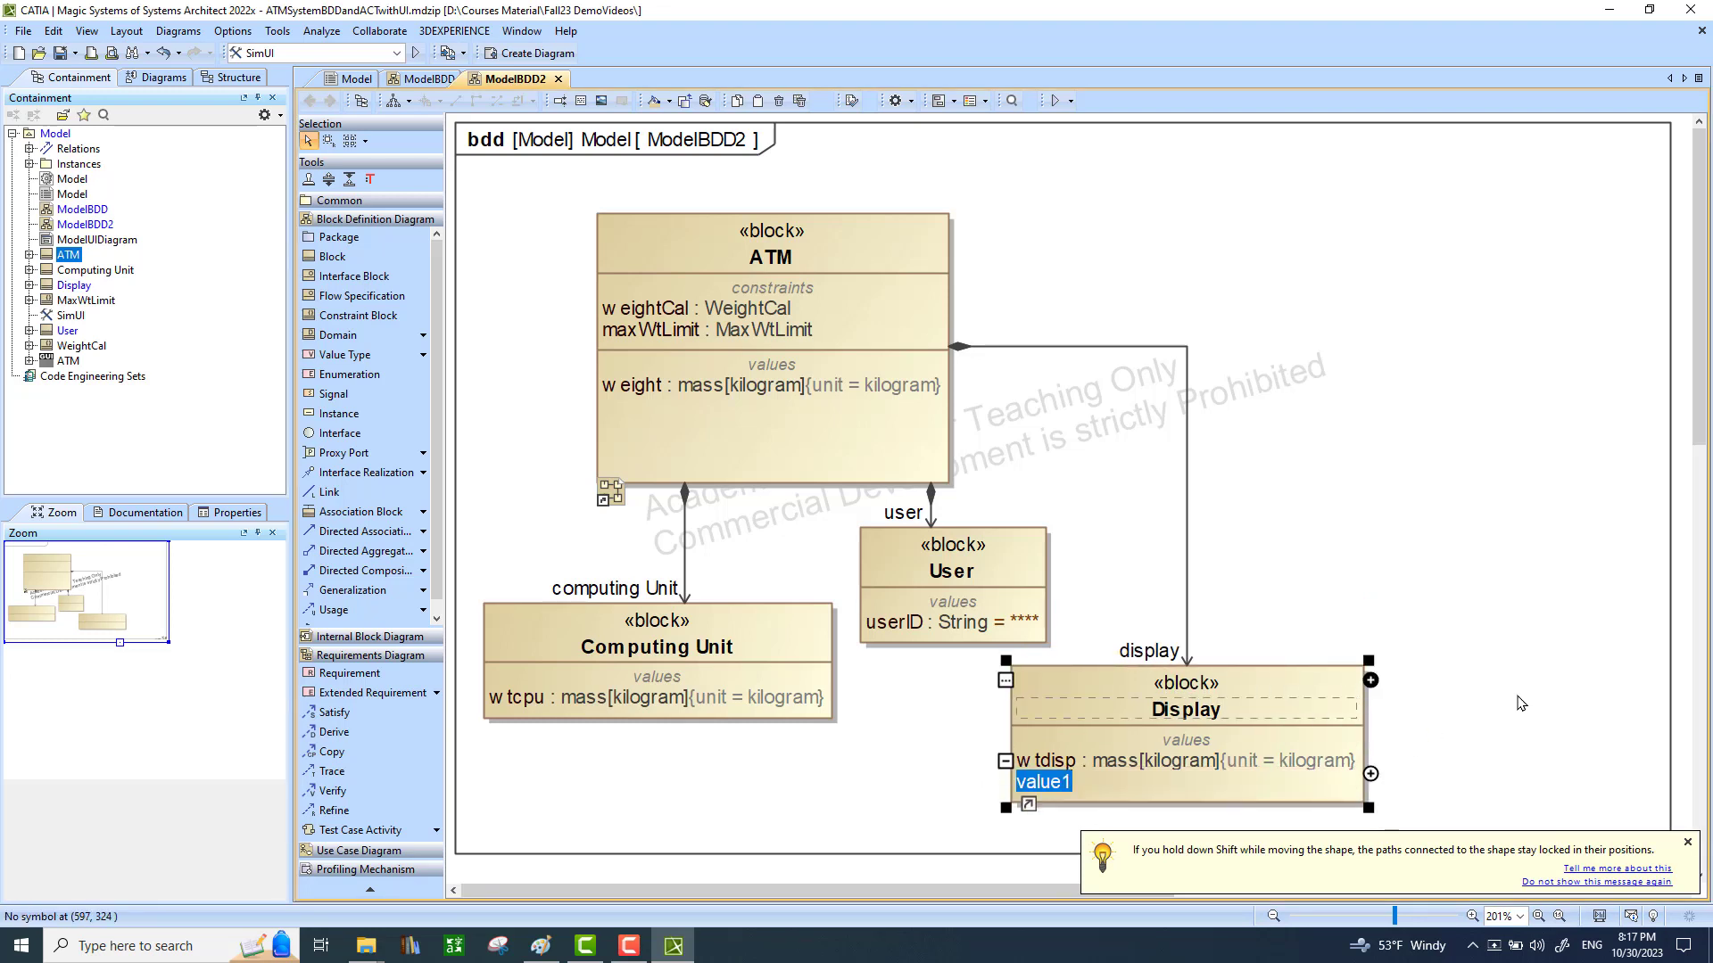
type("dip")
key("BackSpace")
type("spMsg")
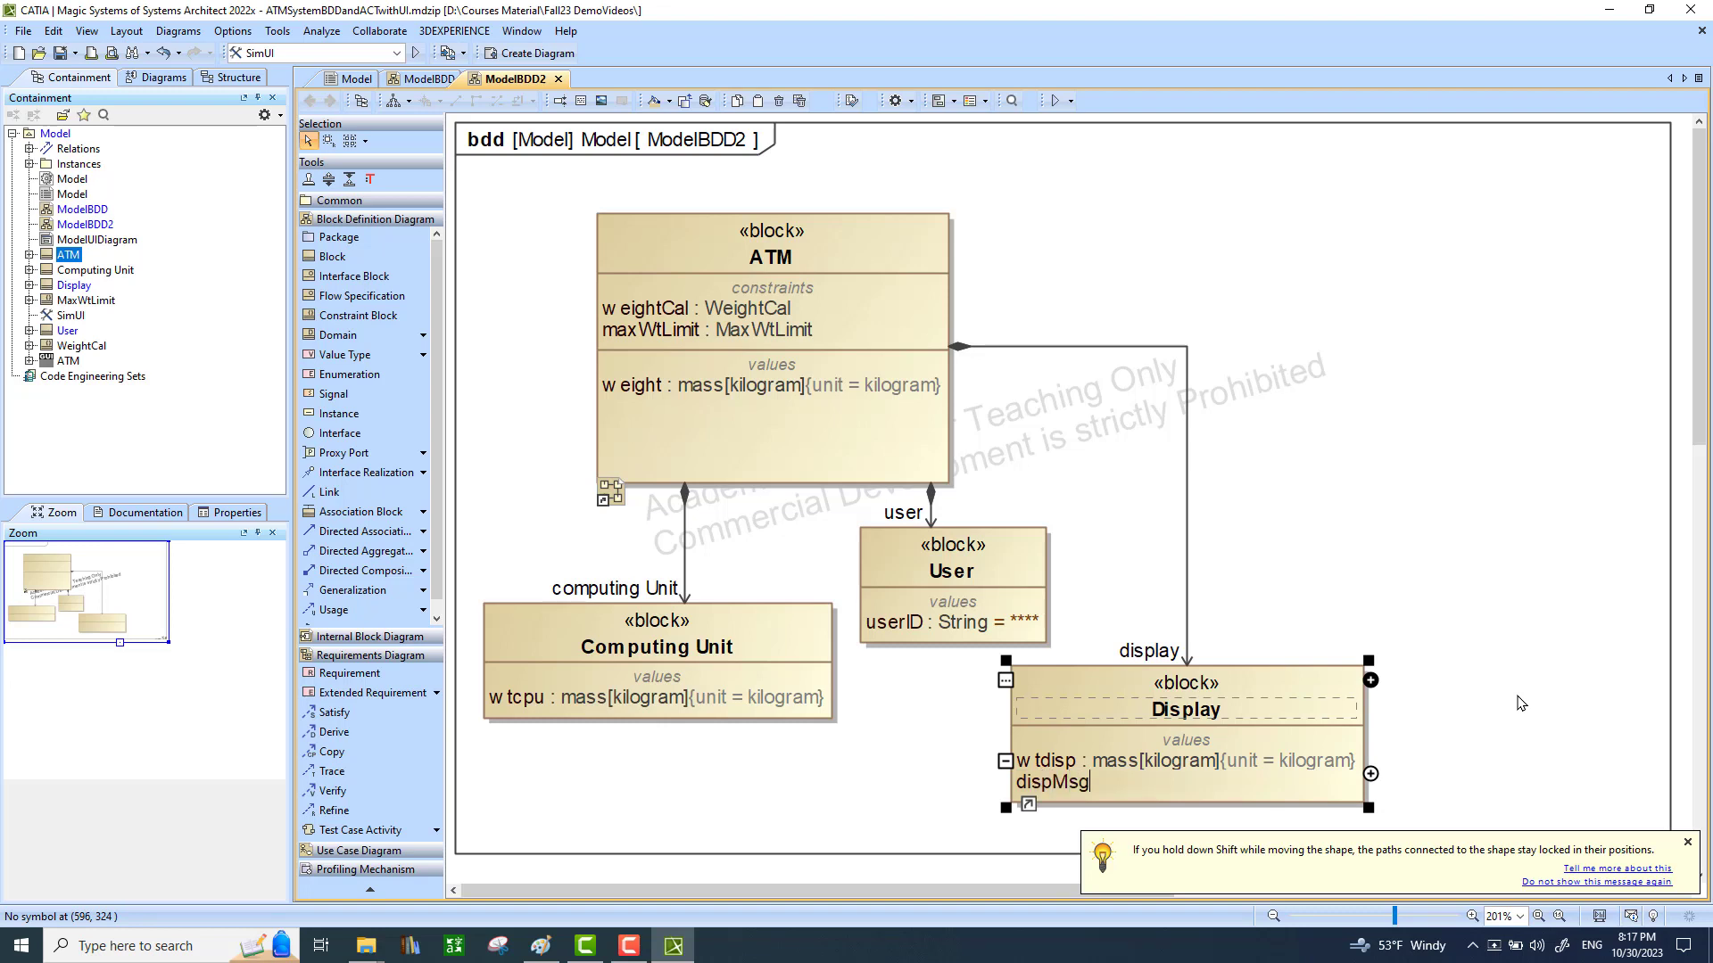
type(" : Tr")
key("BackSpace")
key("BackSpace")
type("String")
type("= Enter the")
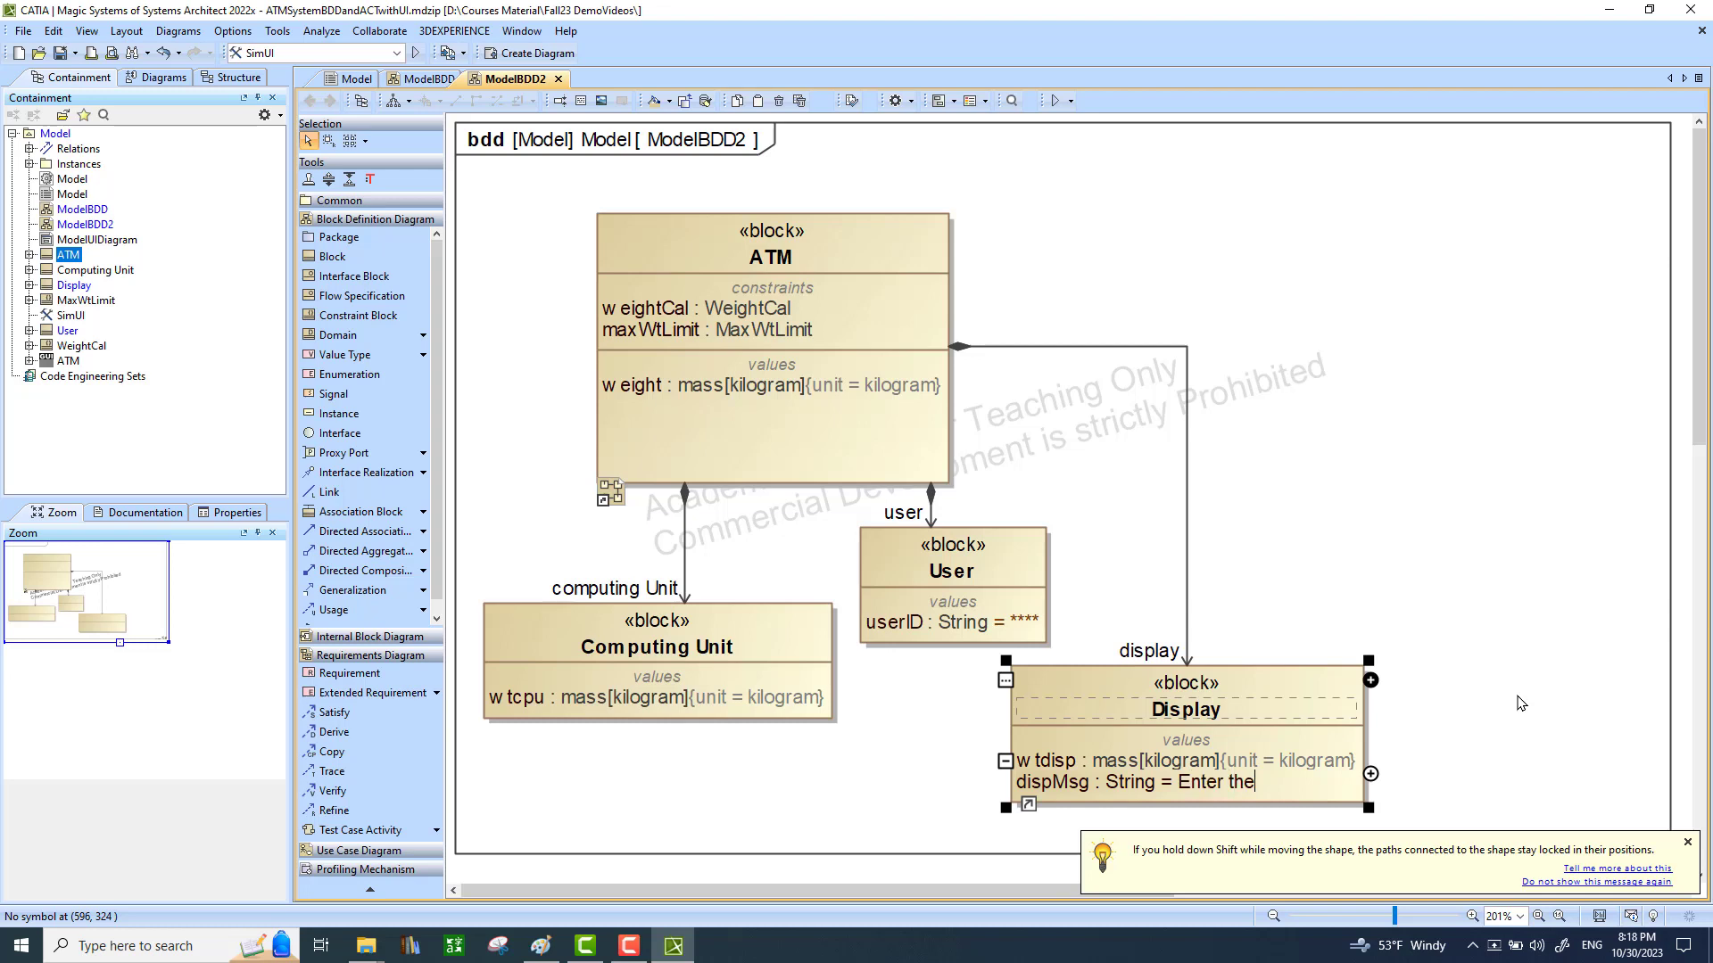
type(" PIN")
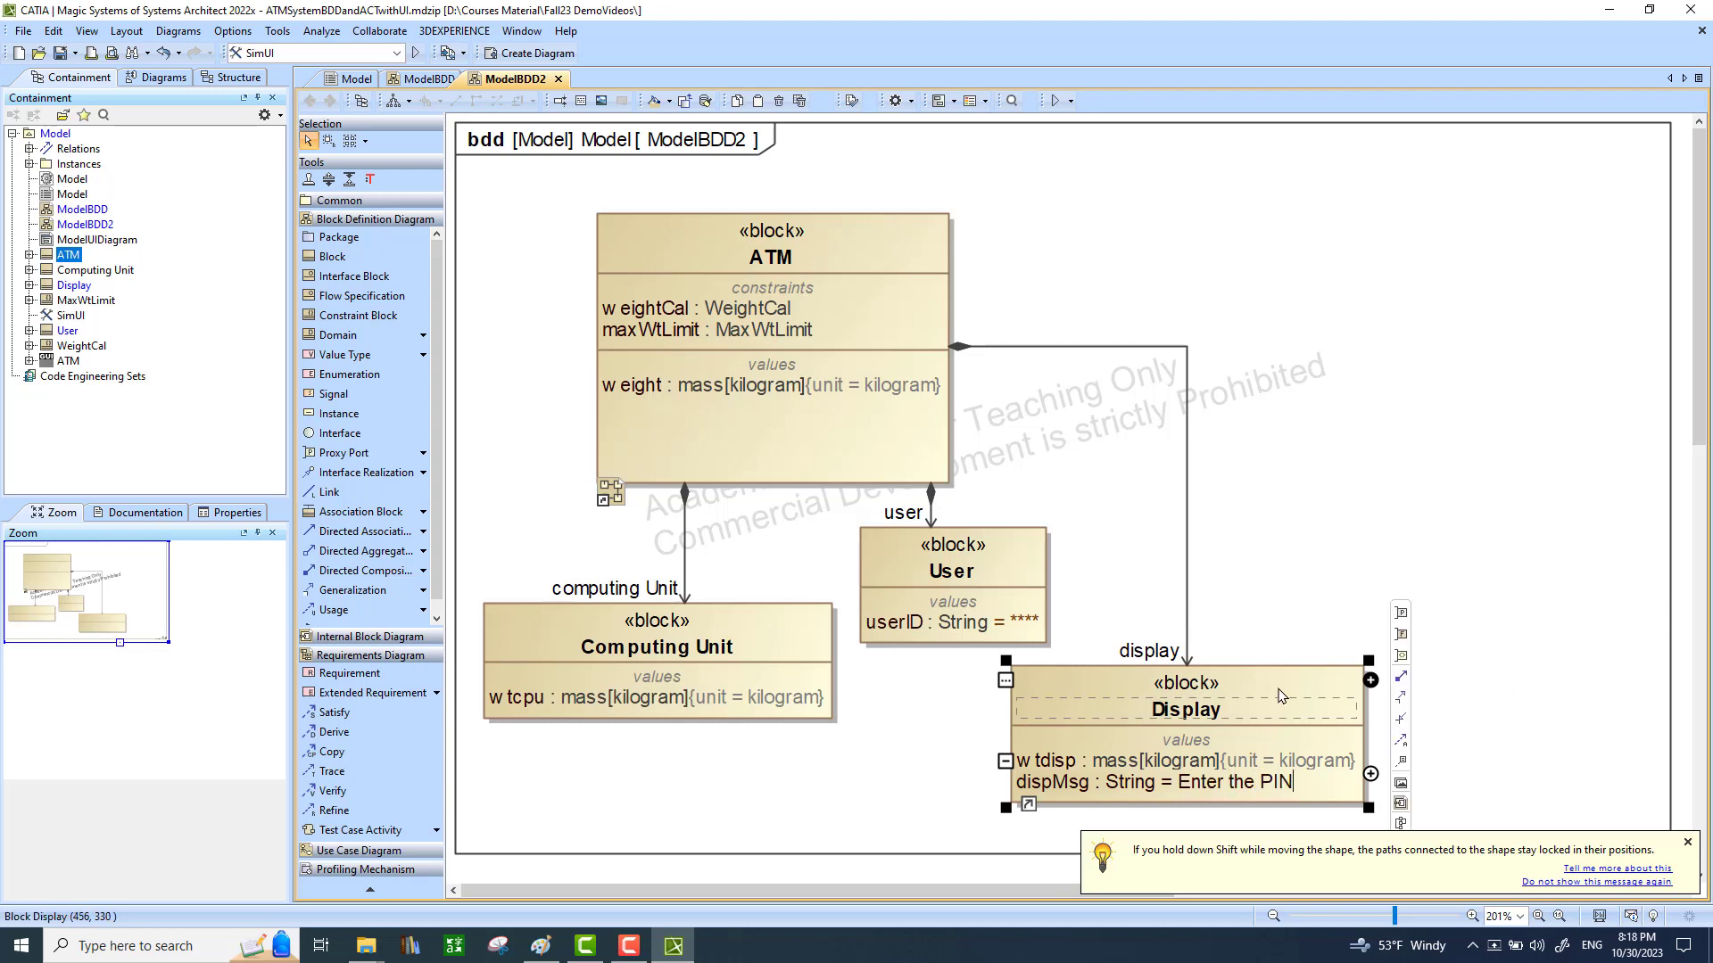
left_click(1508, 713)
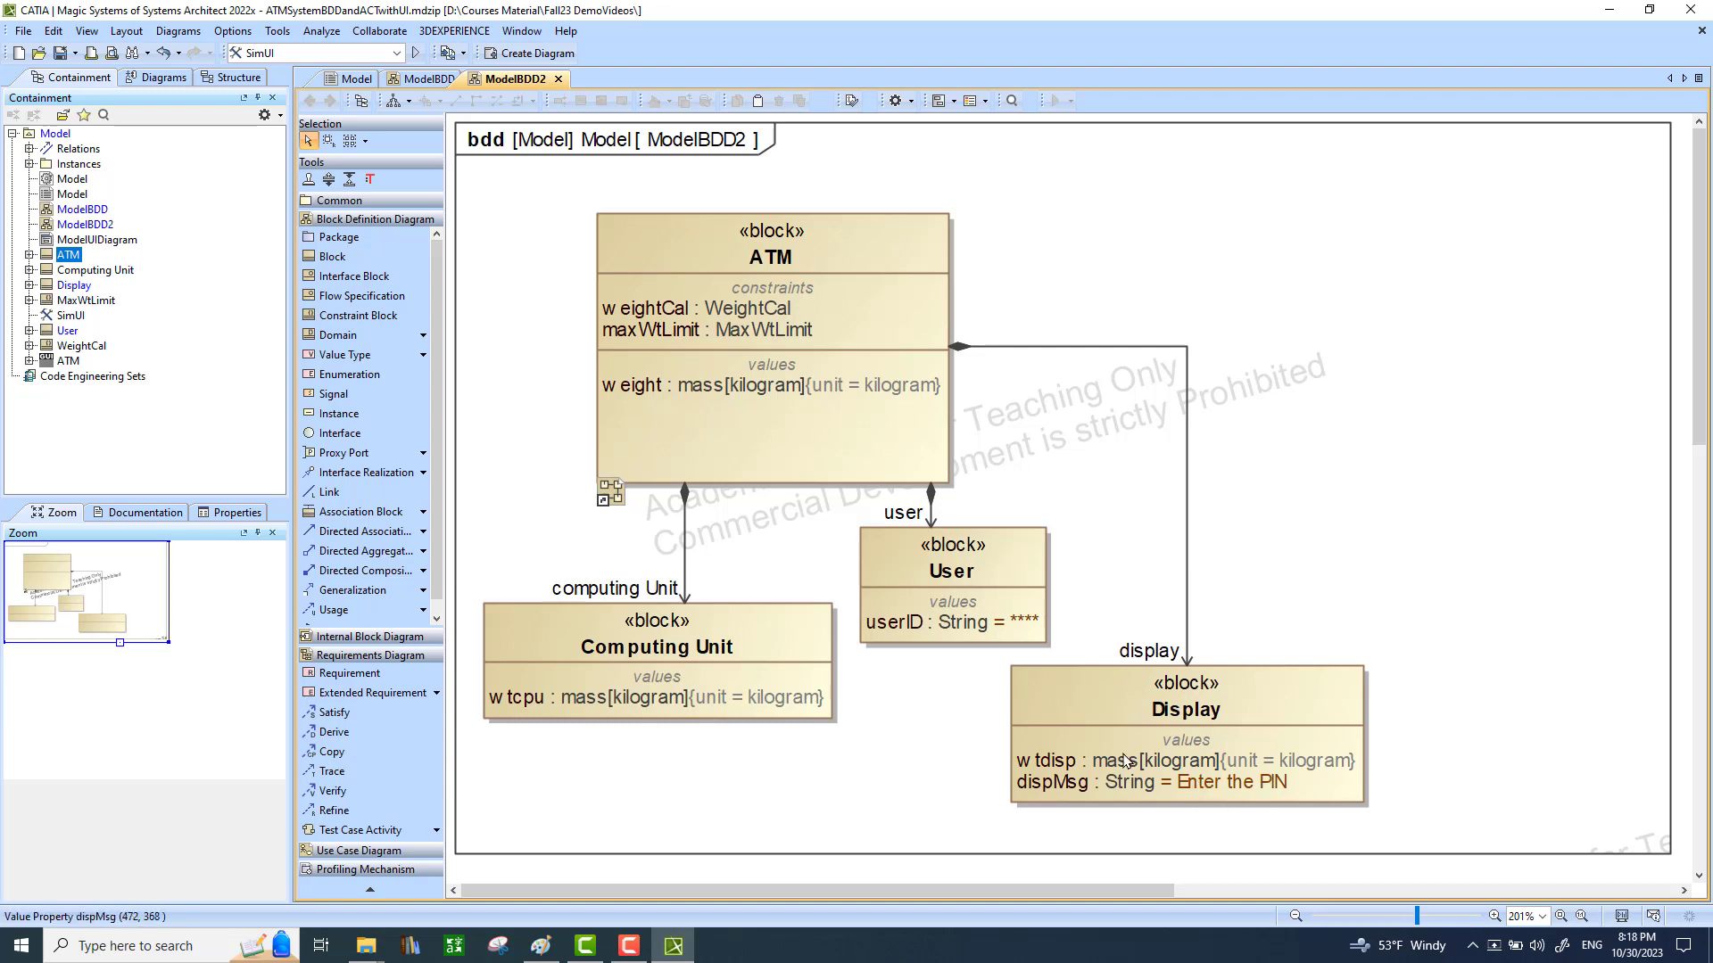
Add the value property "userDB : String [*]" to the Computing Unit block.
left_click(782, 625)
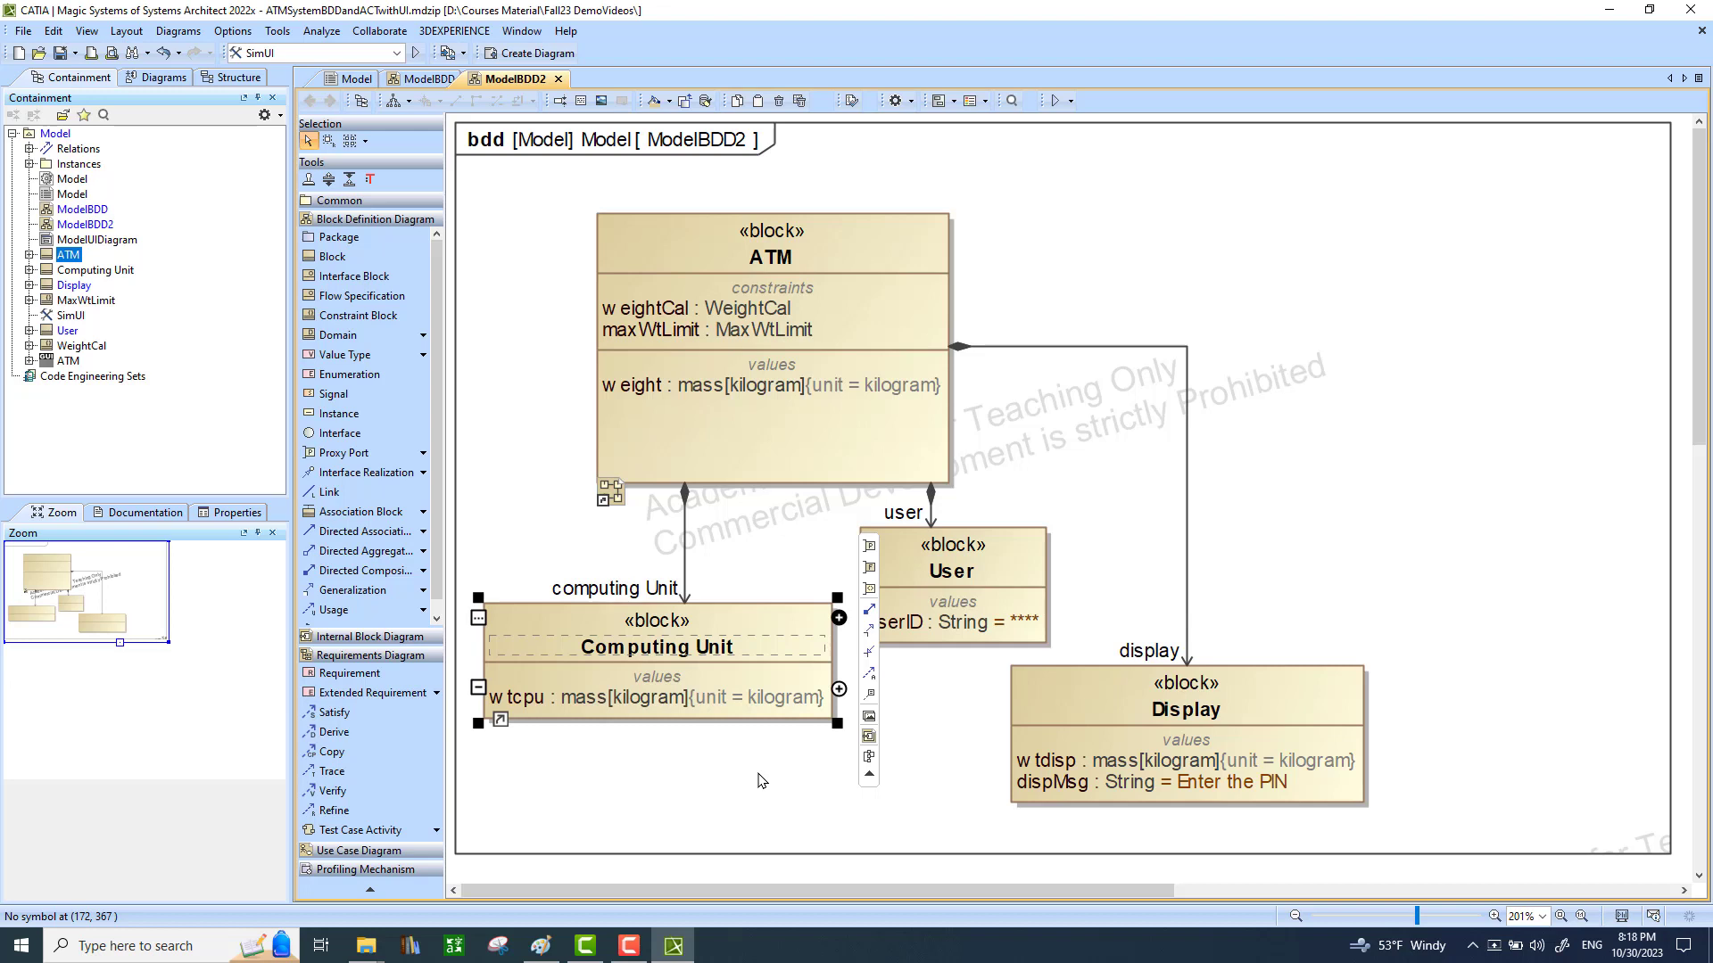
left_click(838, 691)
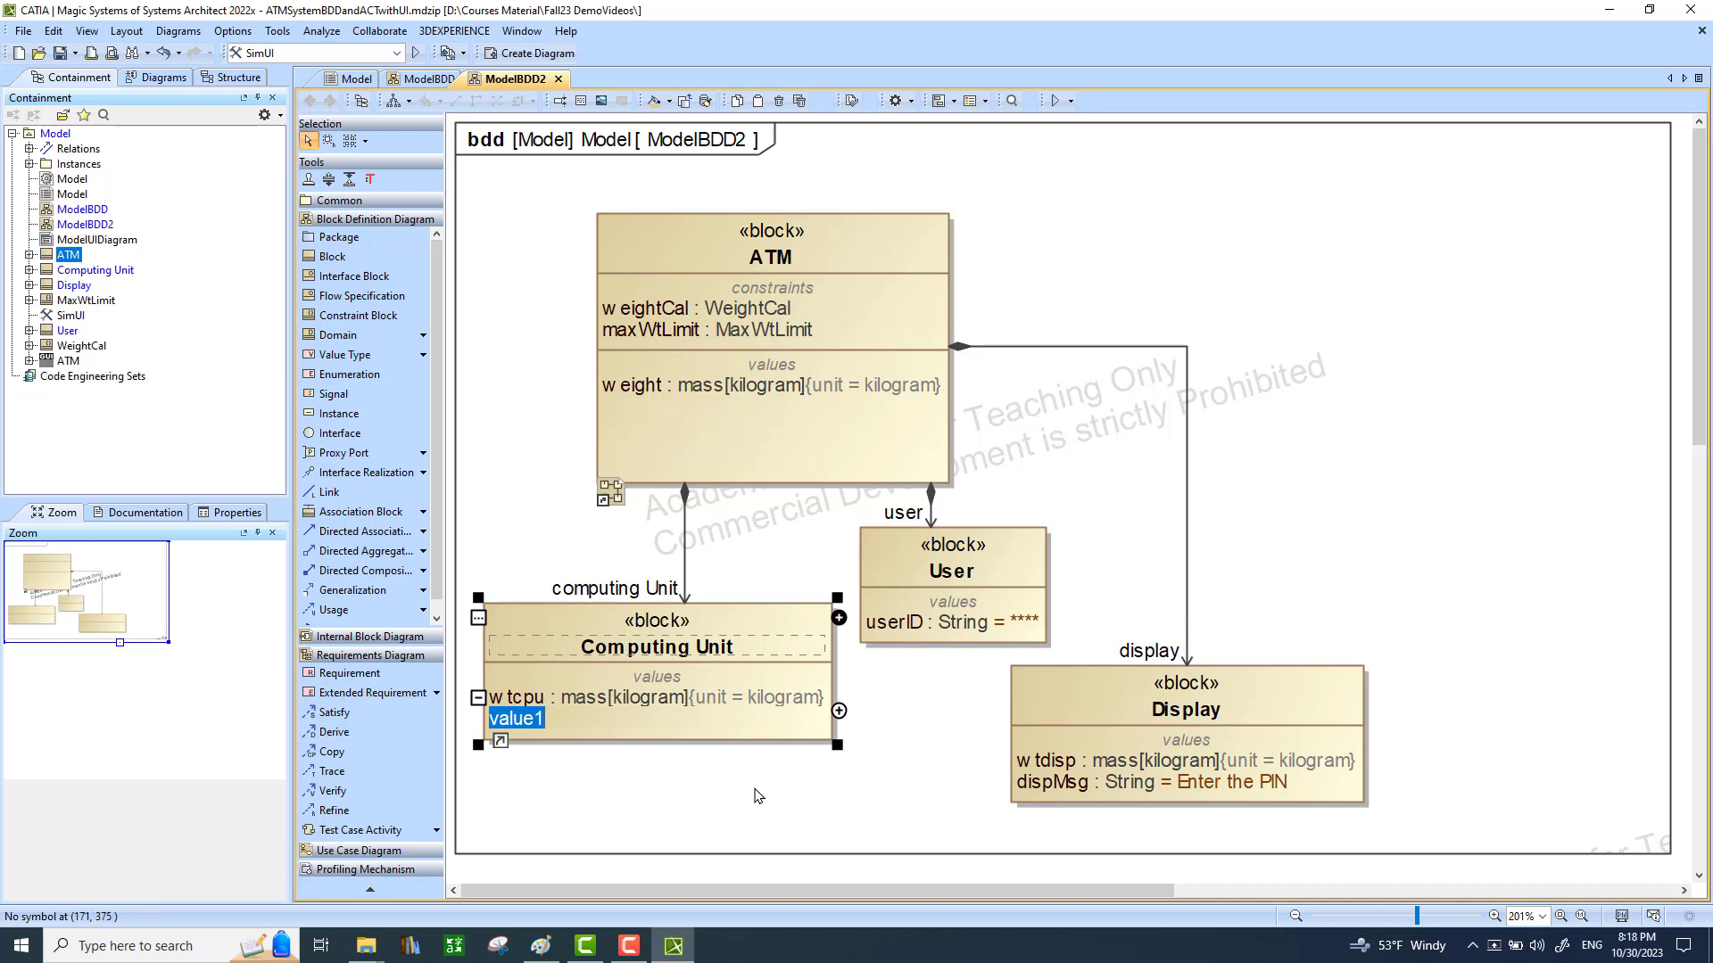
type("userDB : String")
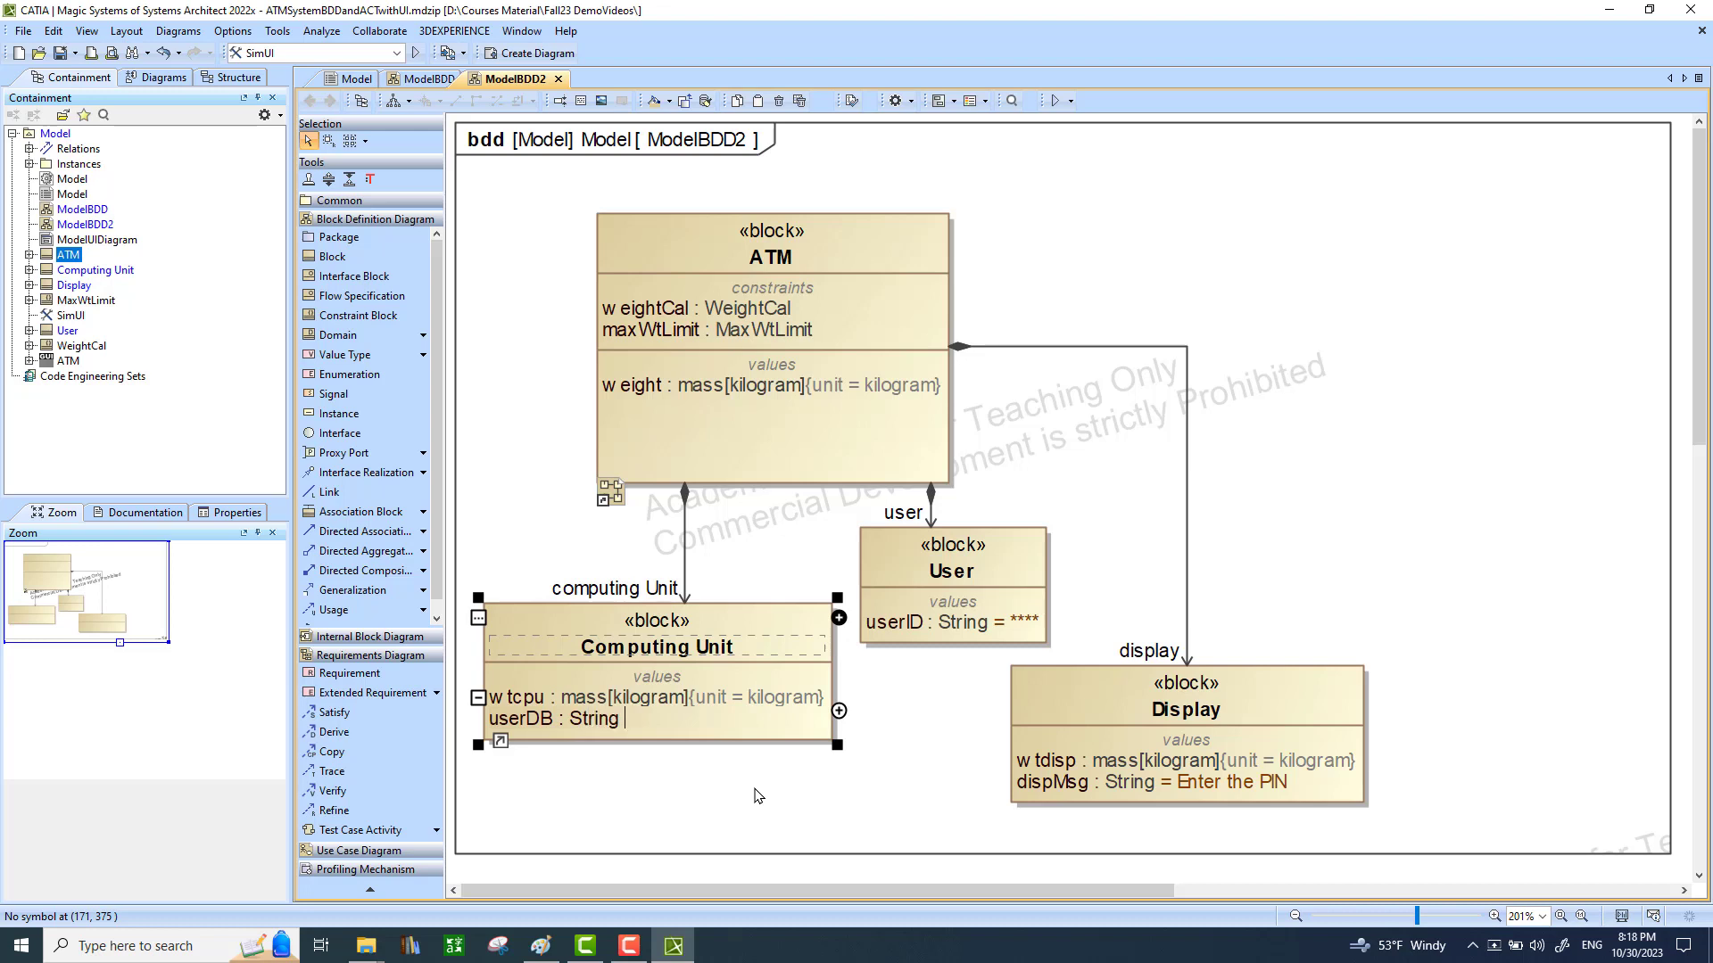
type(" [*]")
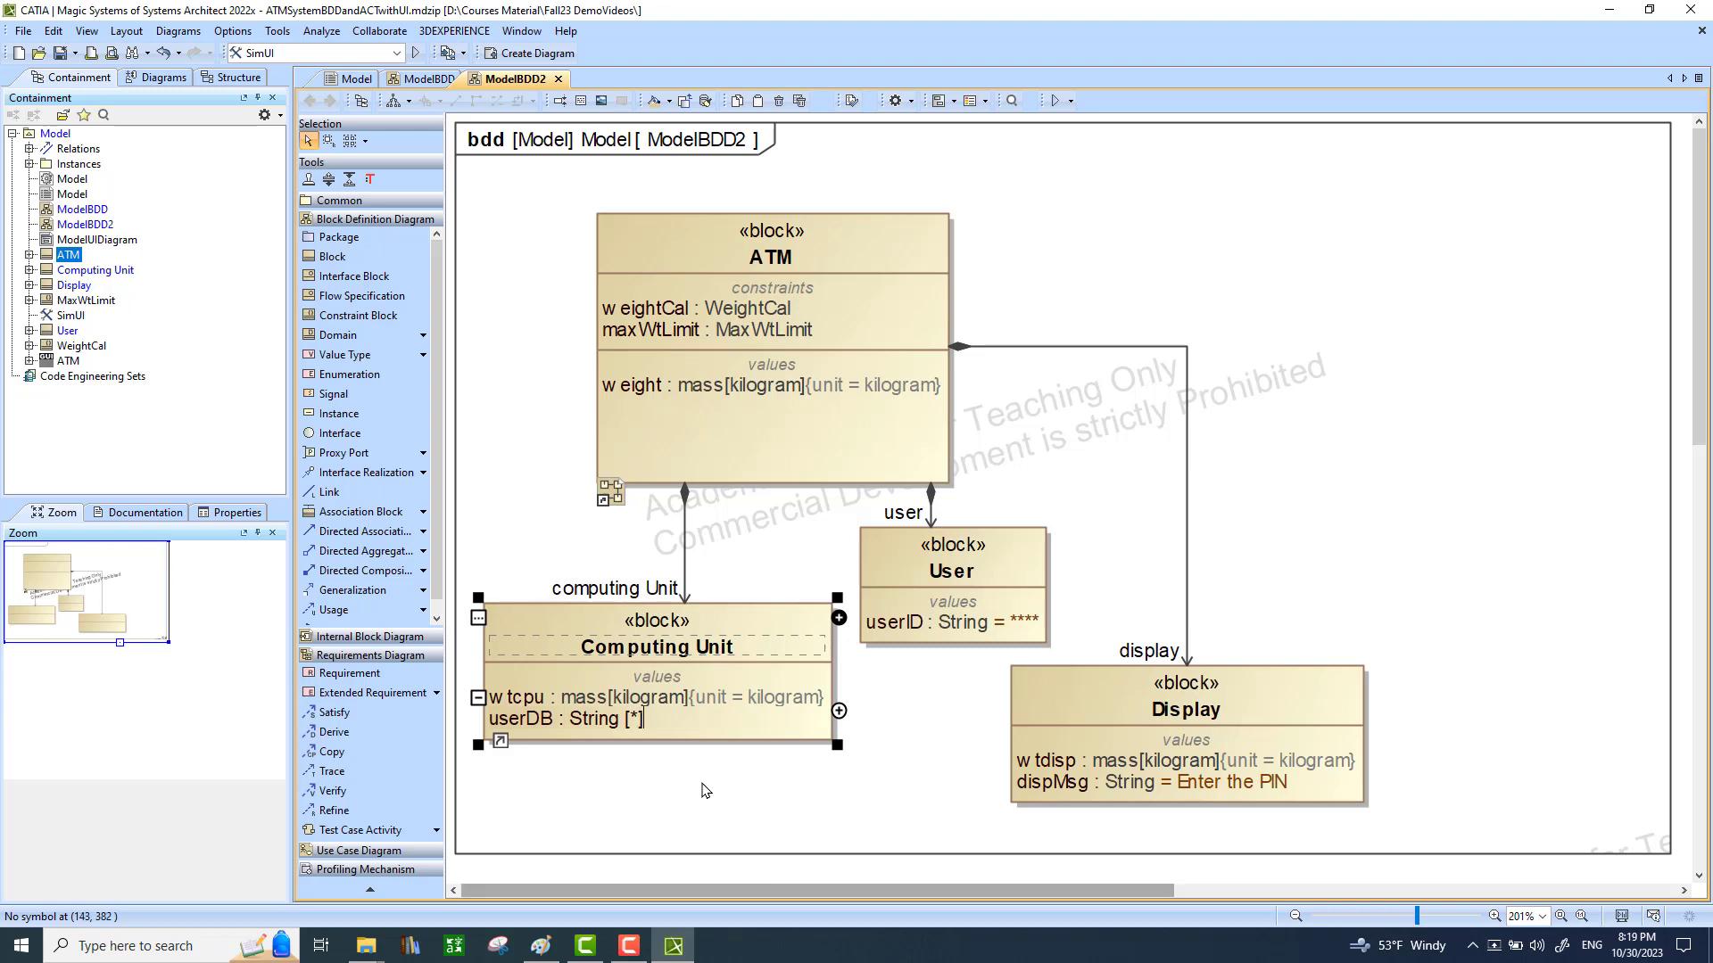
left_click(646, 777)
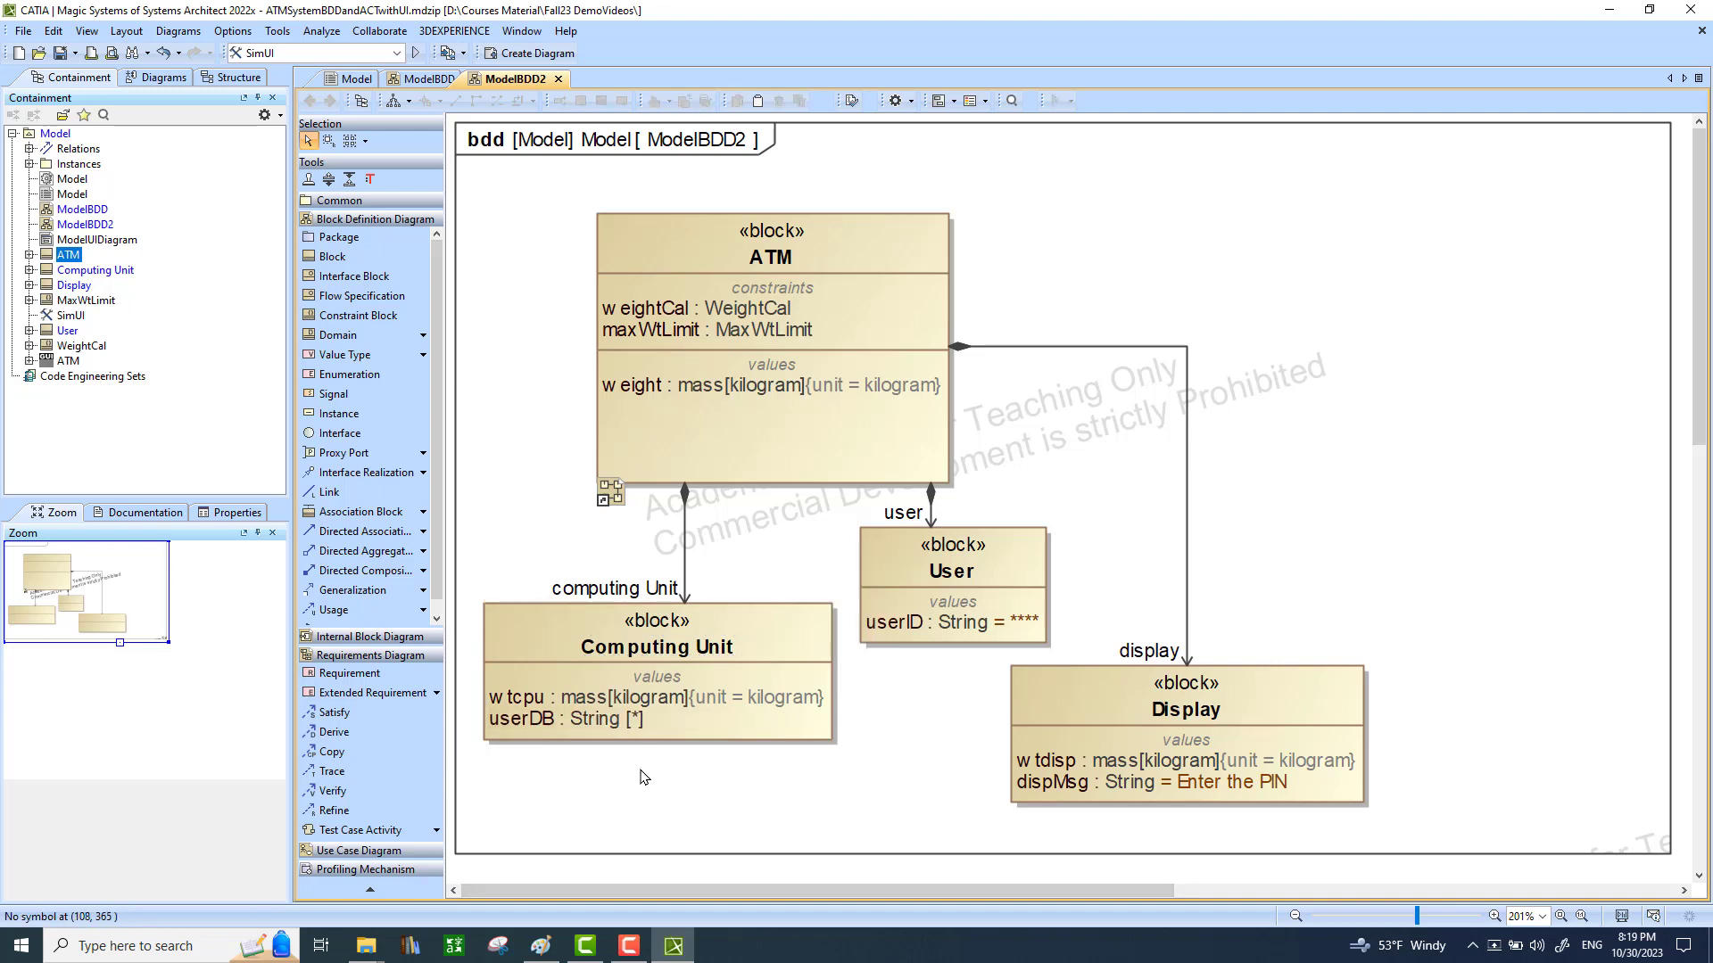
Open the userDB value property's specification and make its default value an Opaque Expression.
left_click(601, 723)
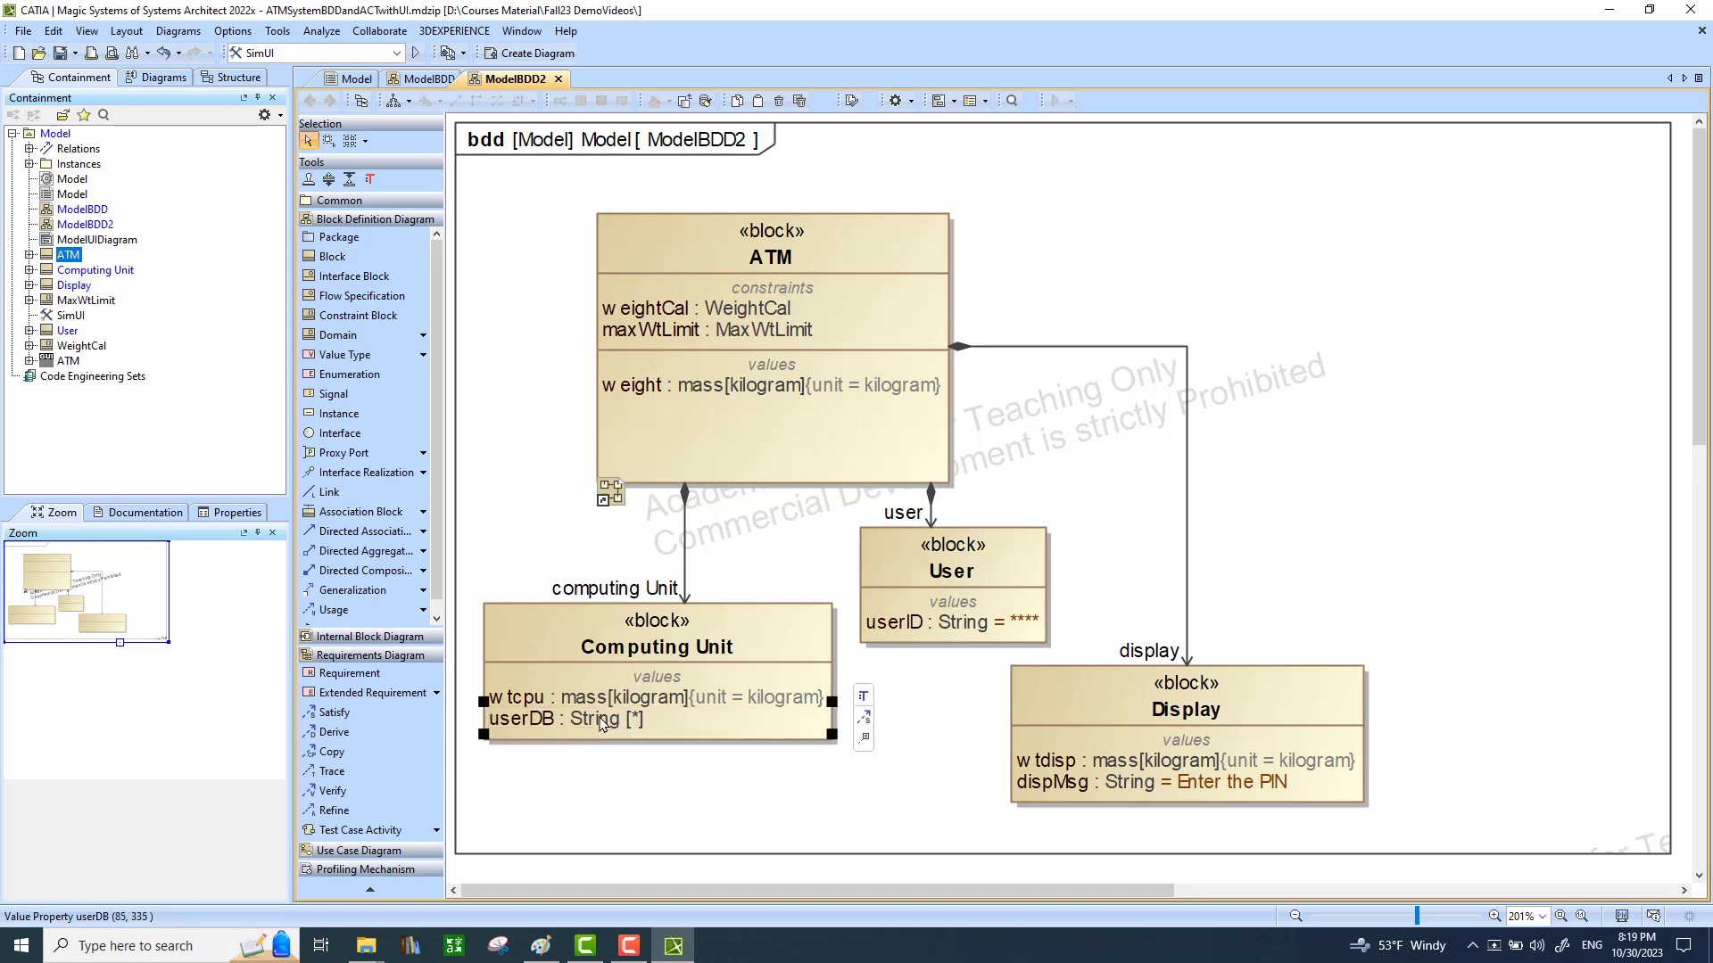
double_click(600, 723)
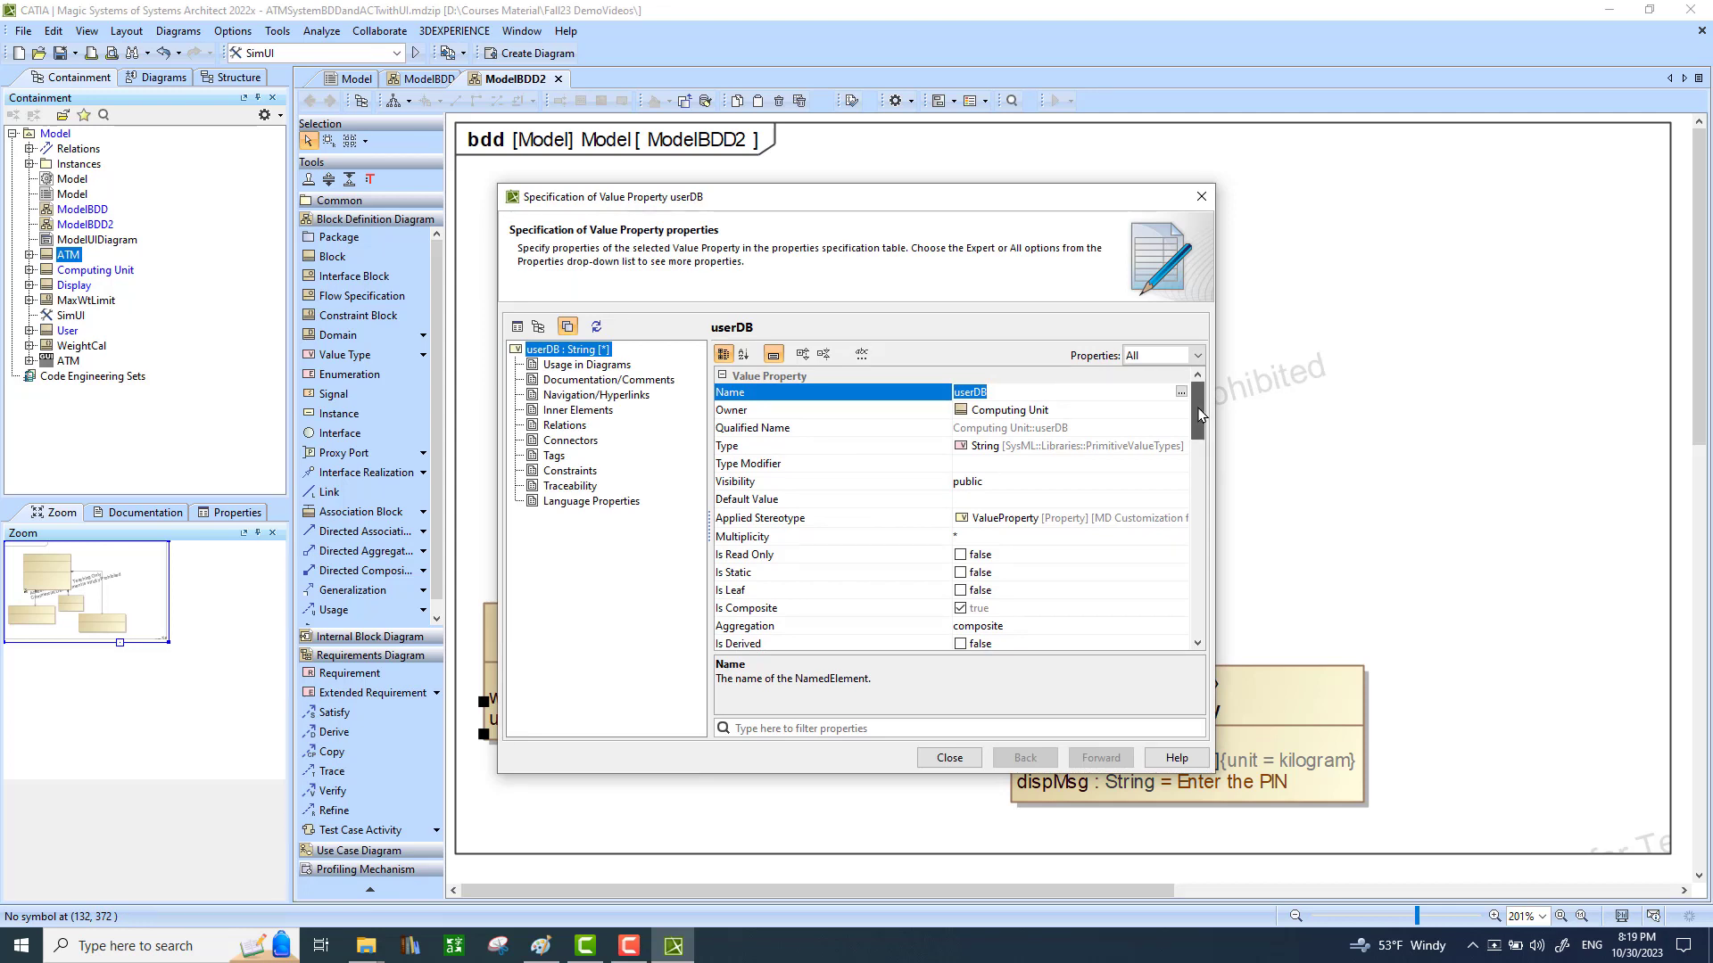
left_click_drag(1200, 414, 1197, 417)
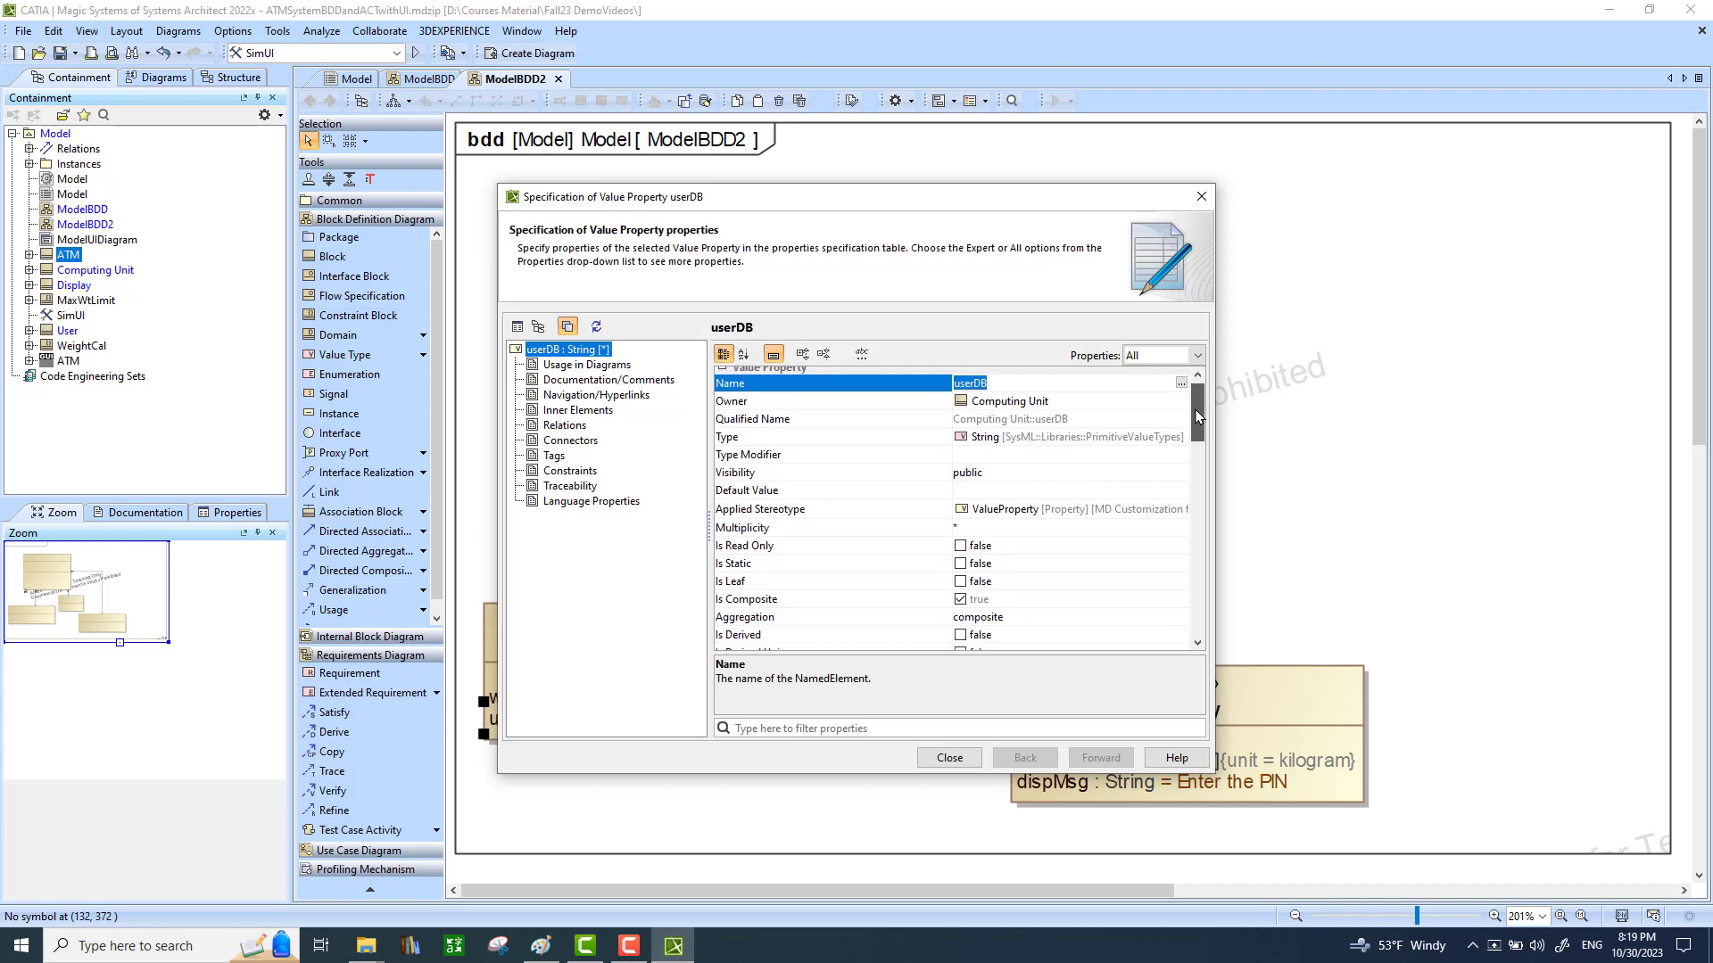
left_click(989, 490)
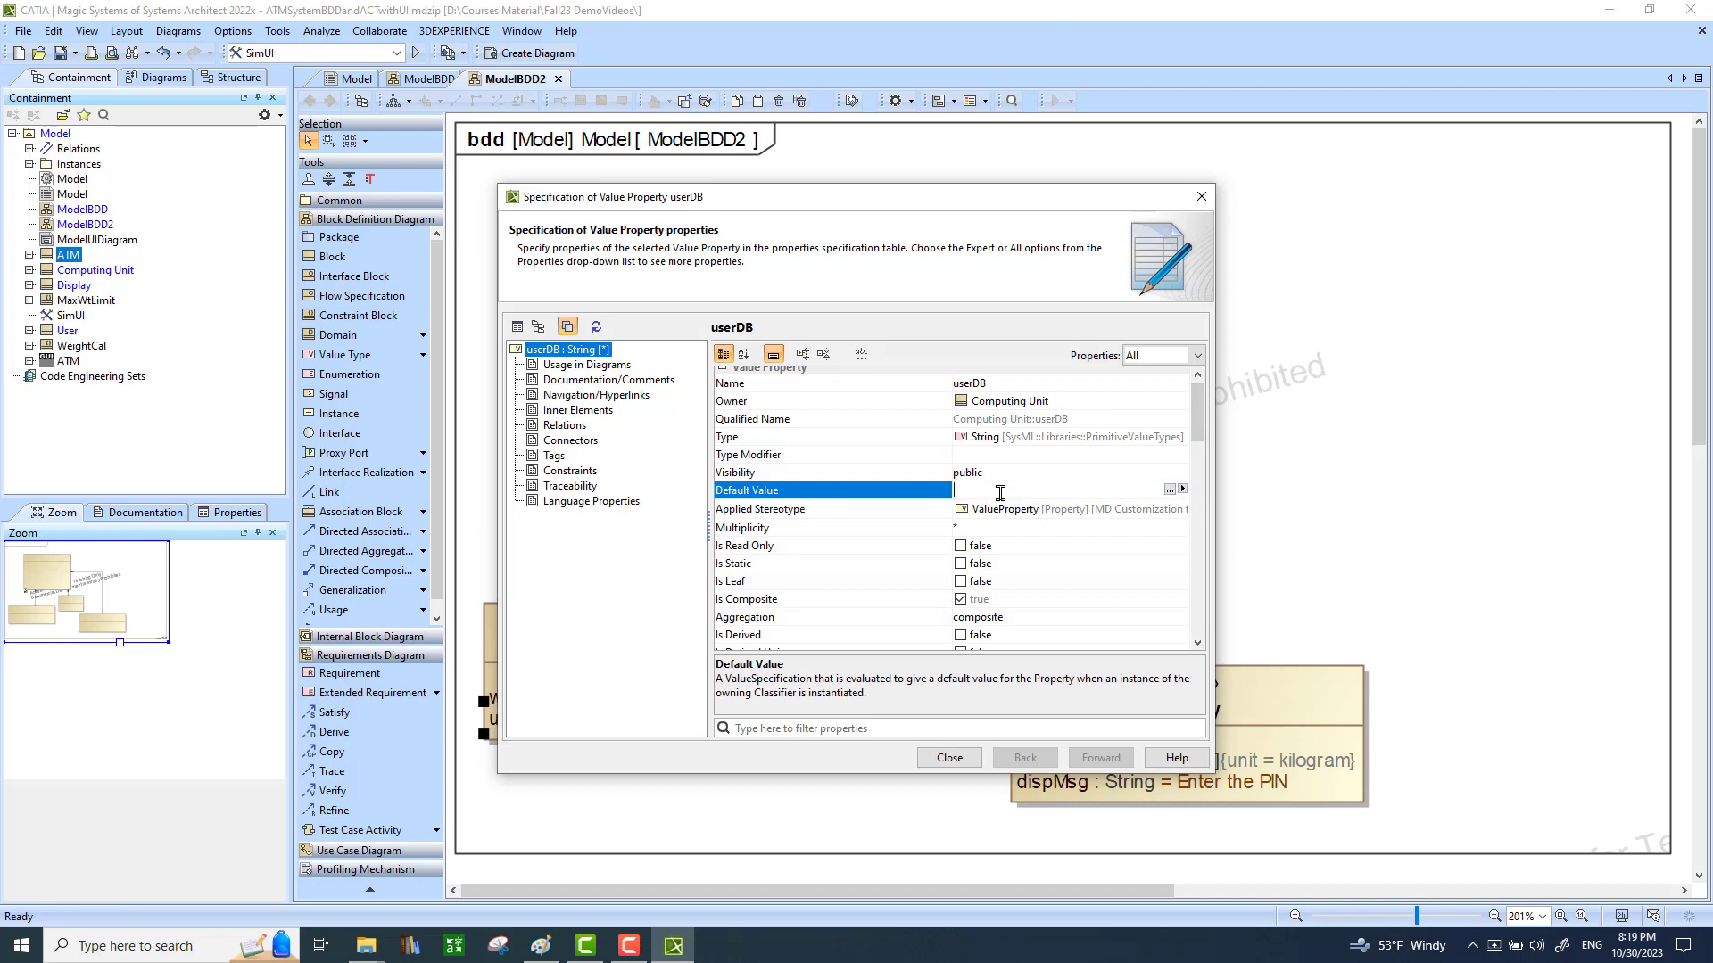
left_click(1183, 490)
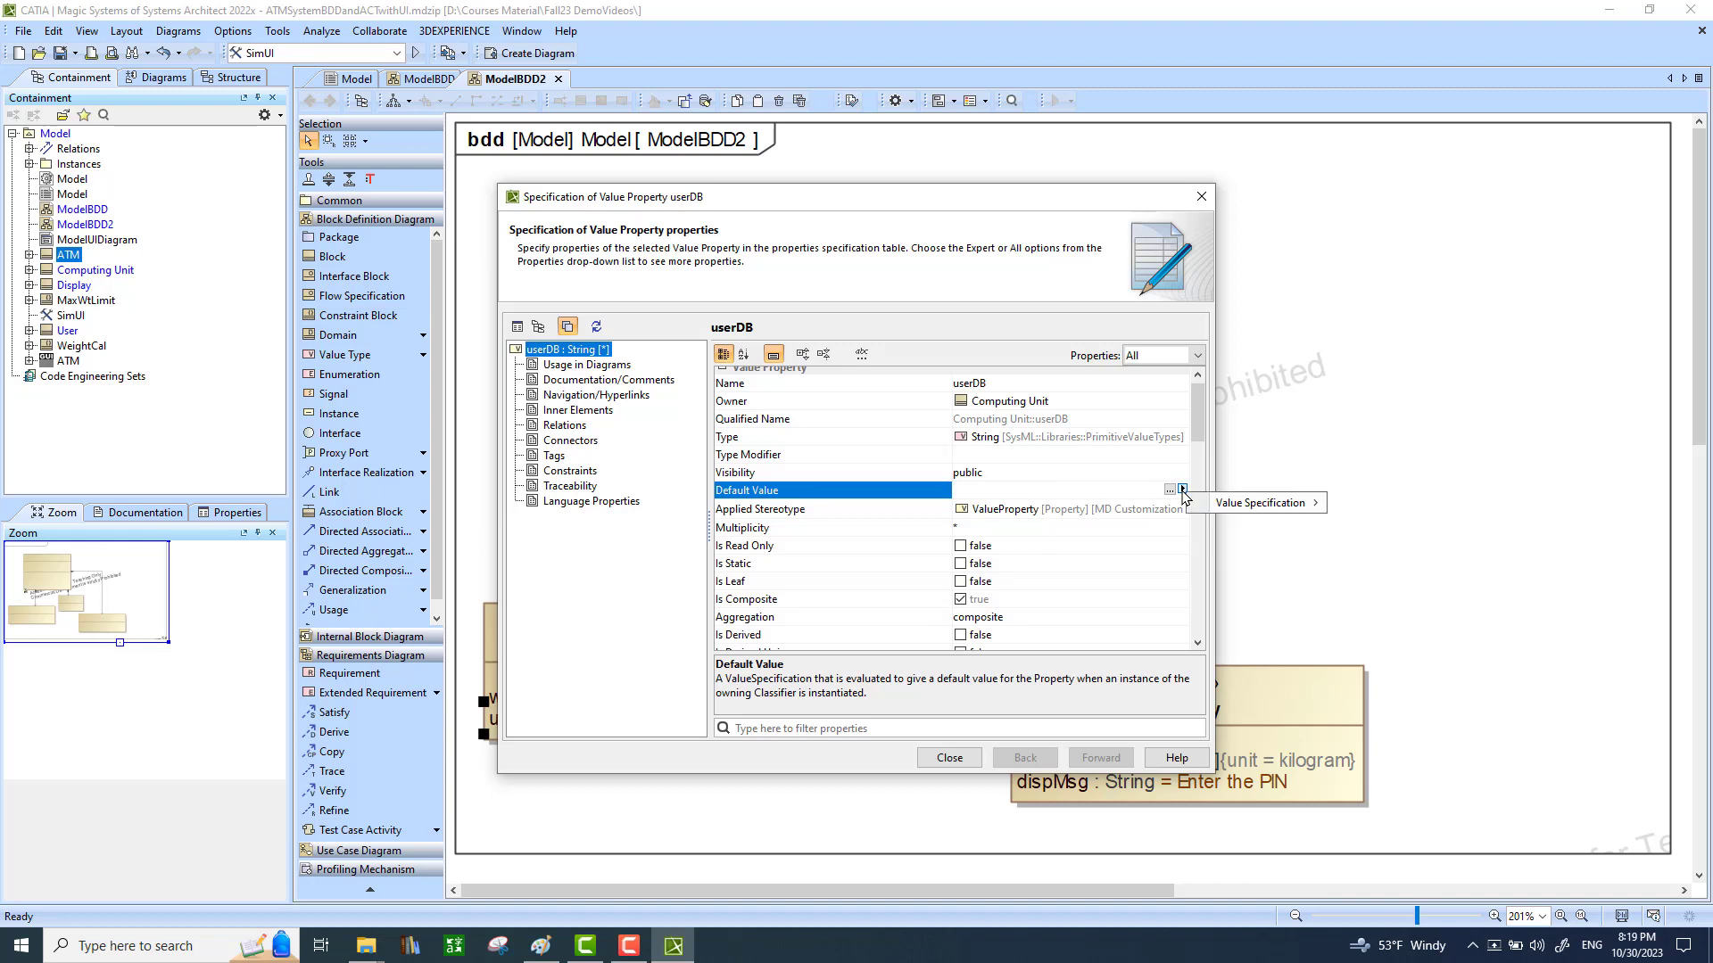
mouse_move(1274, 509)
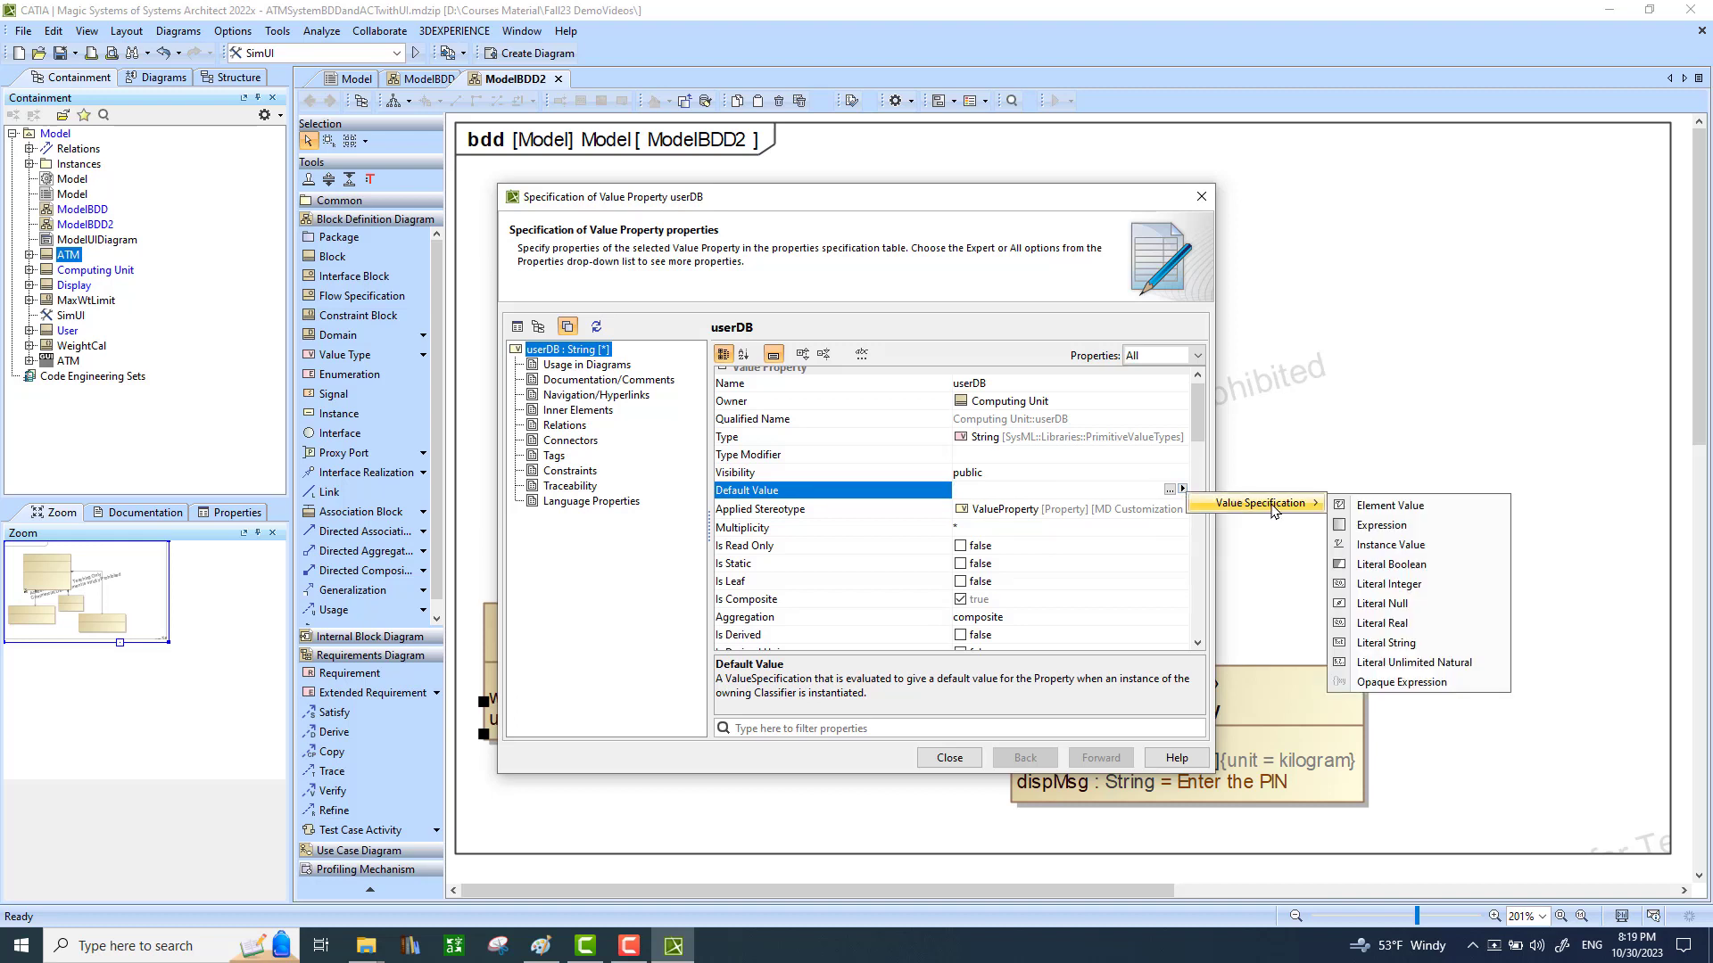
left_click(1437, 685)
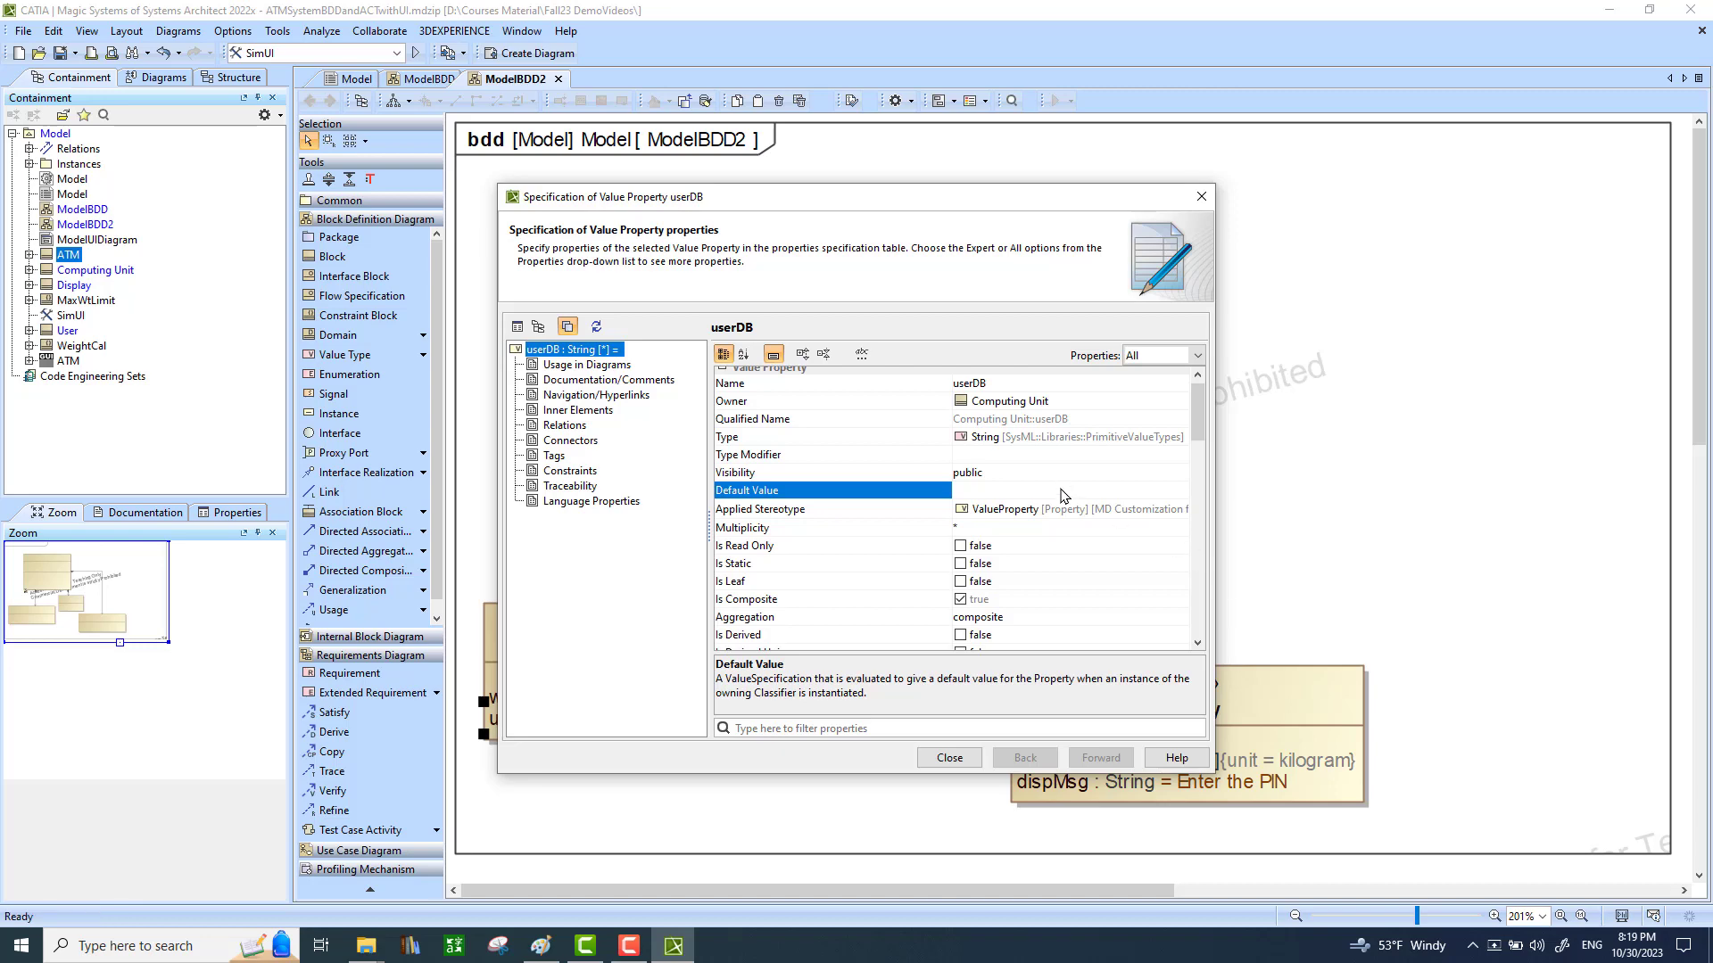
Set userDB's default value expression to Python with the body ['N001', 'N002'] and close the specification.
left_click(1181, 492)
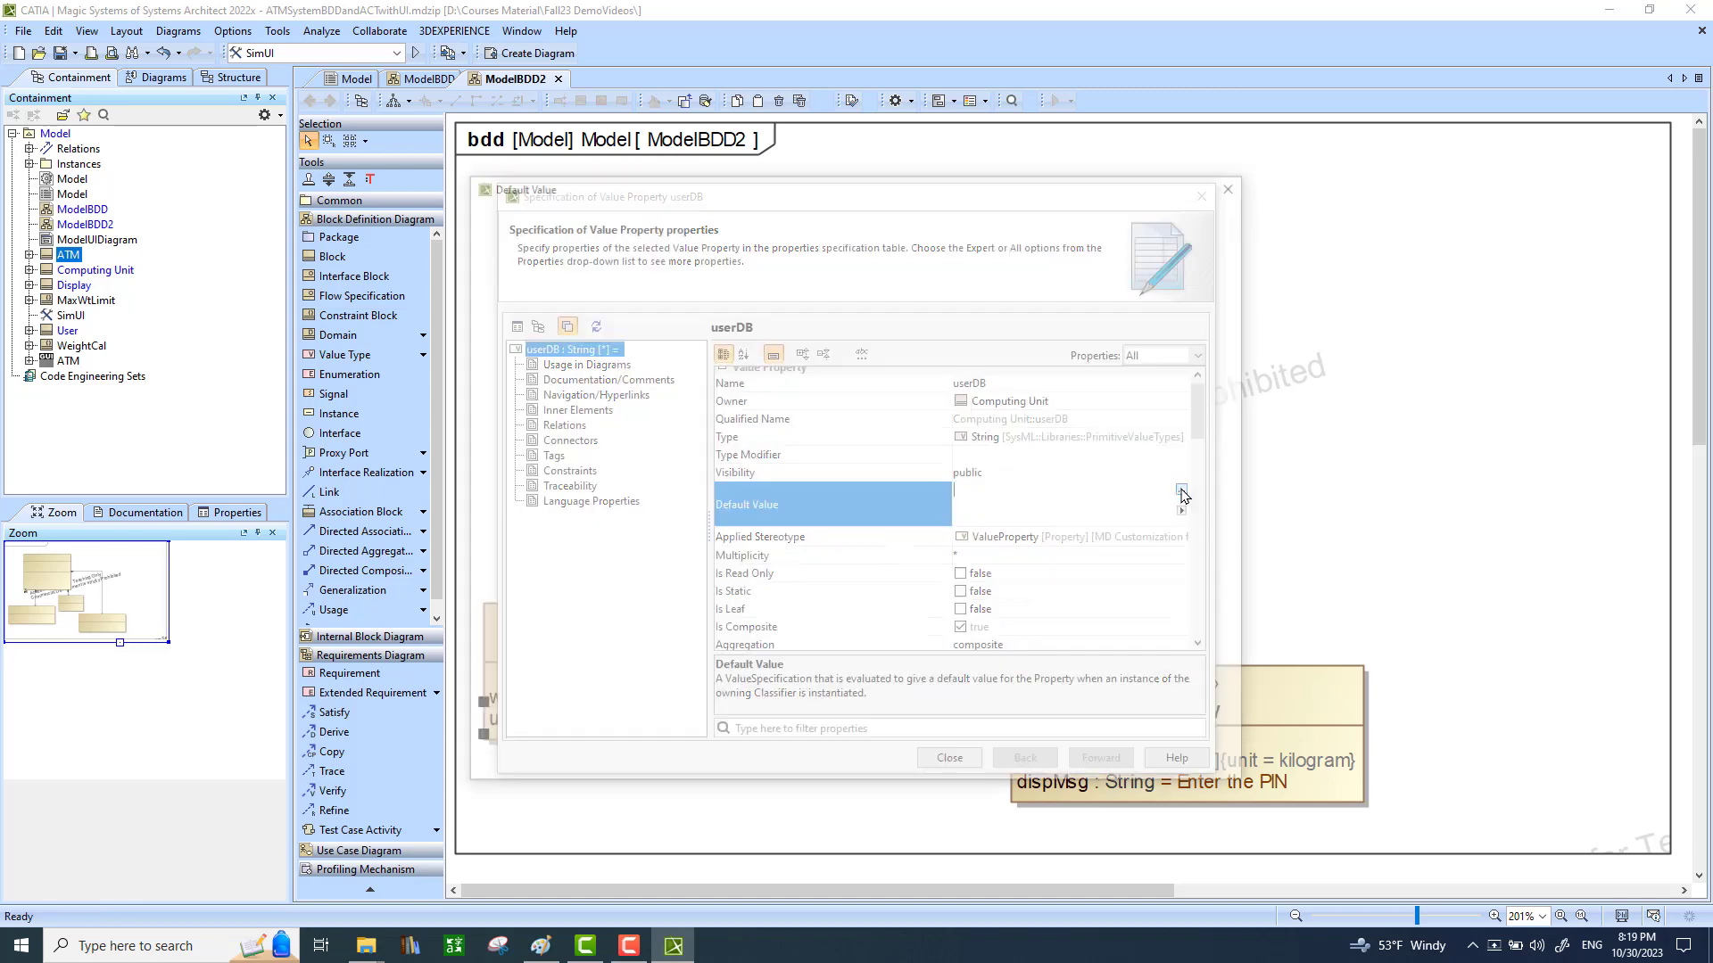
left_click(558, 335)
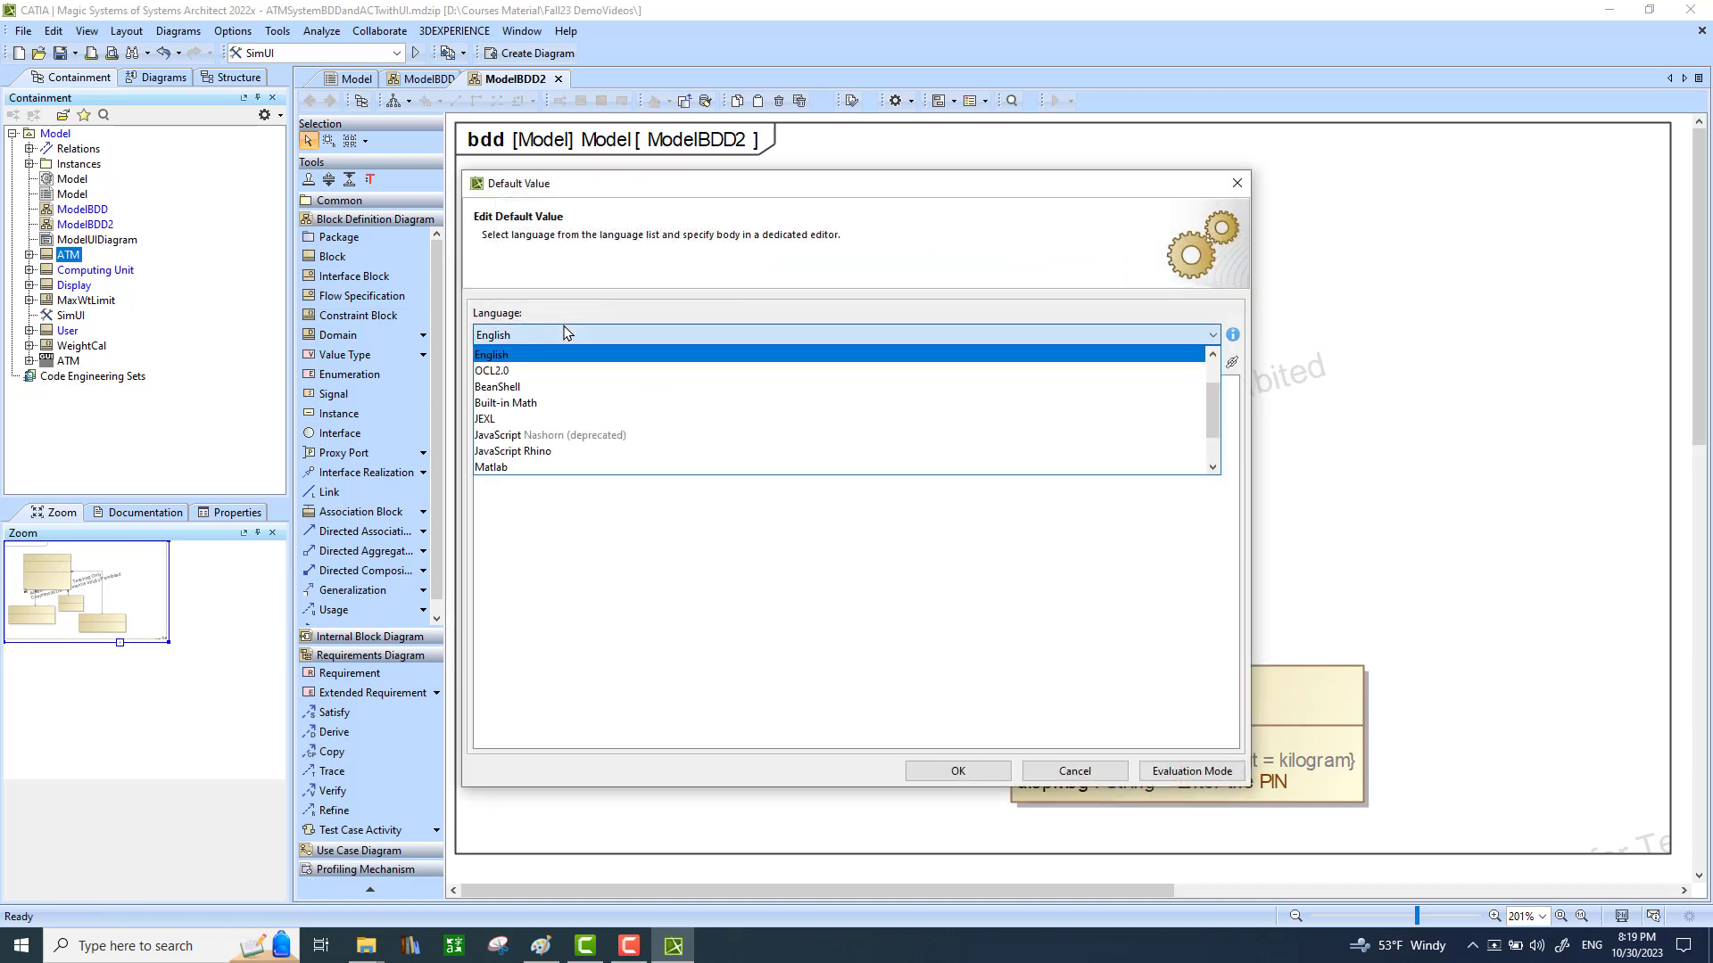
scroll(537, 443, "down", 1)
left_click(530, 432)
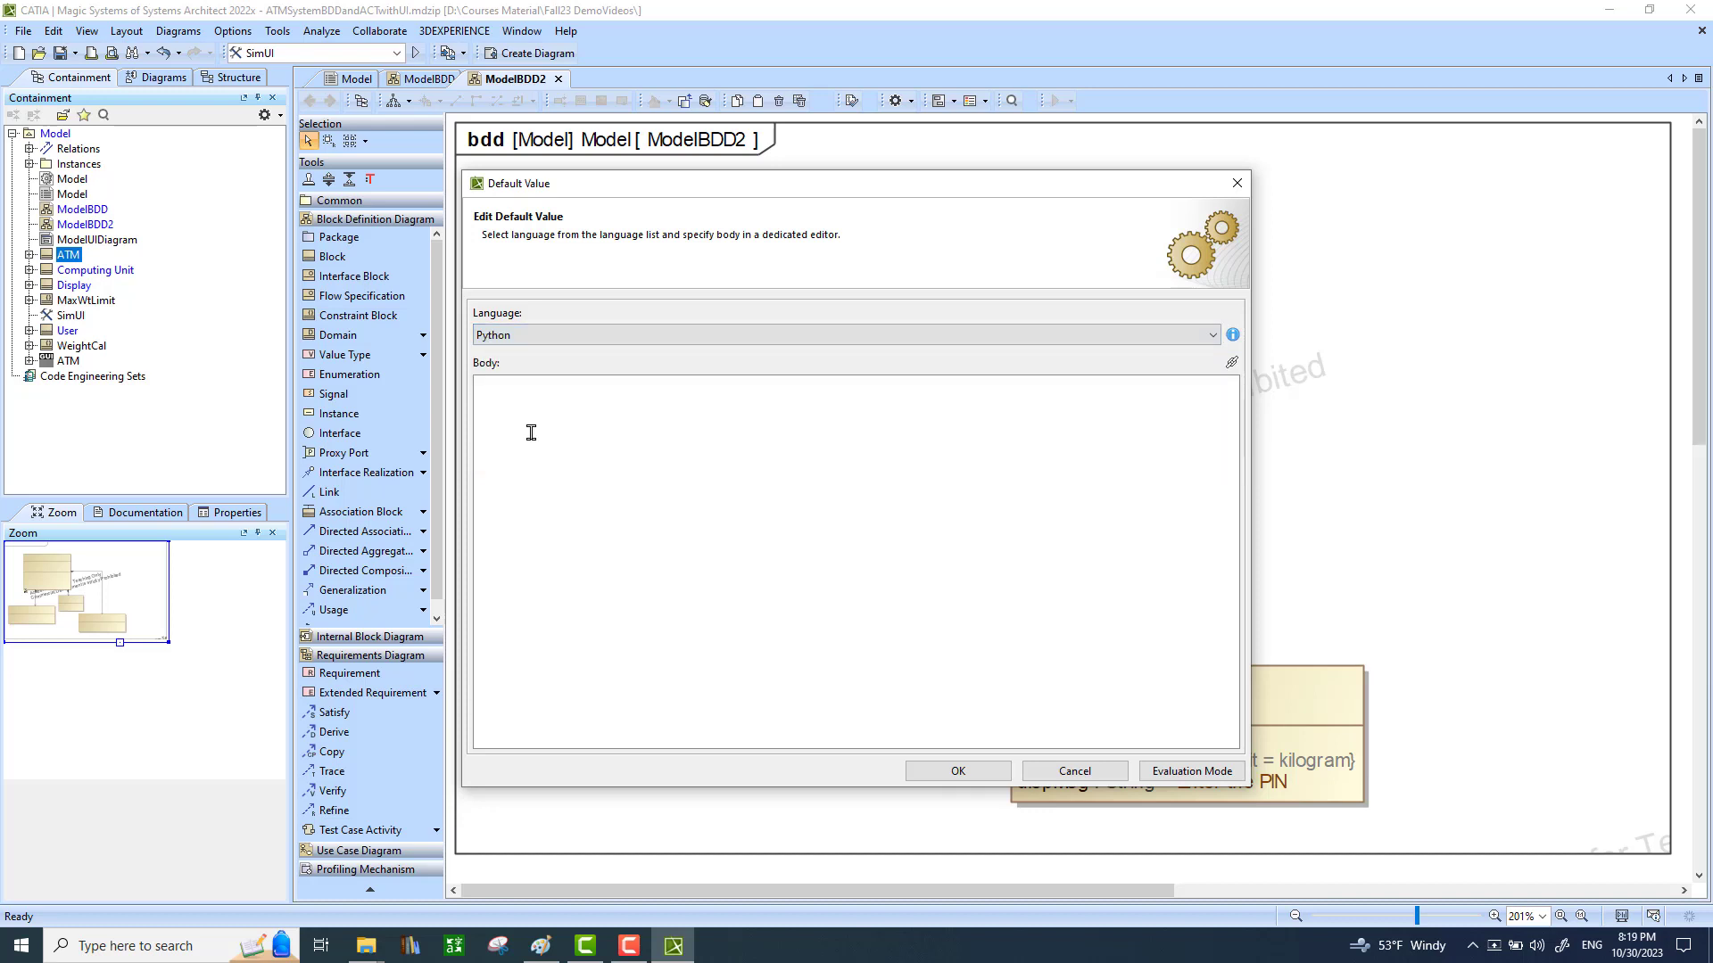
left_click(523, 399)
type("['N001', 'N002")
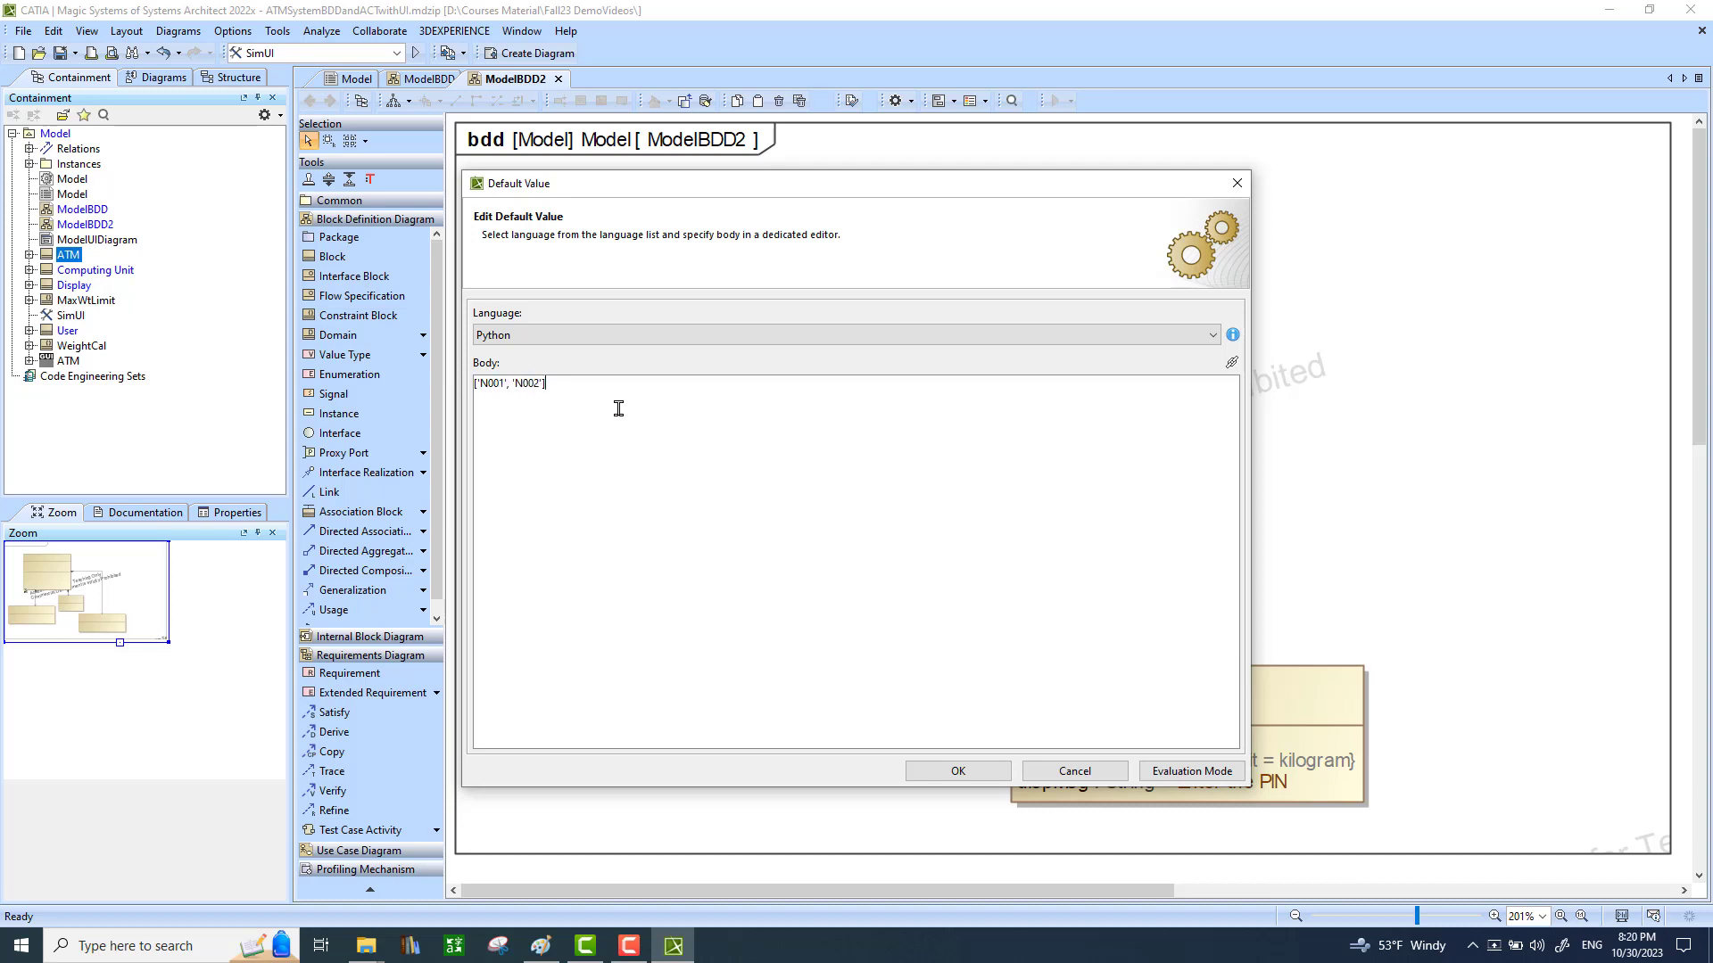
left_click(954, 773)
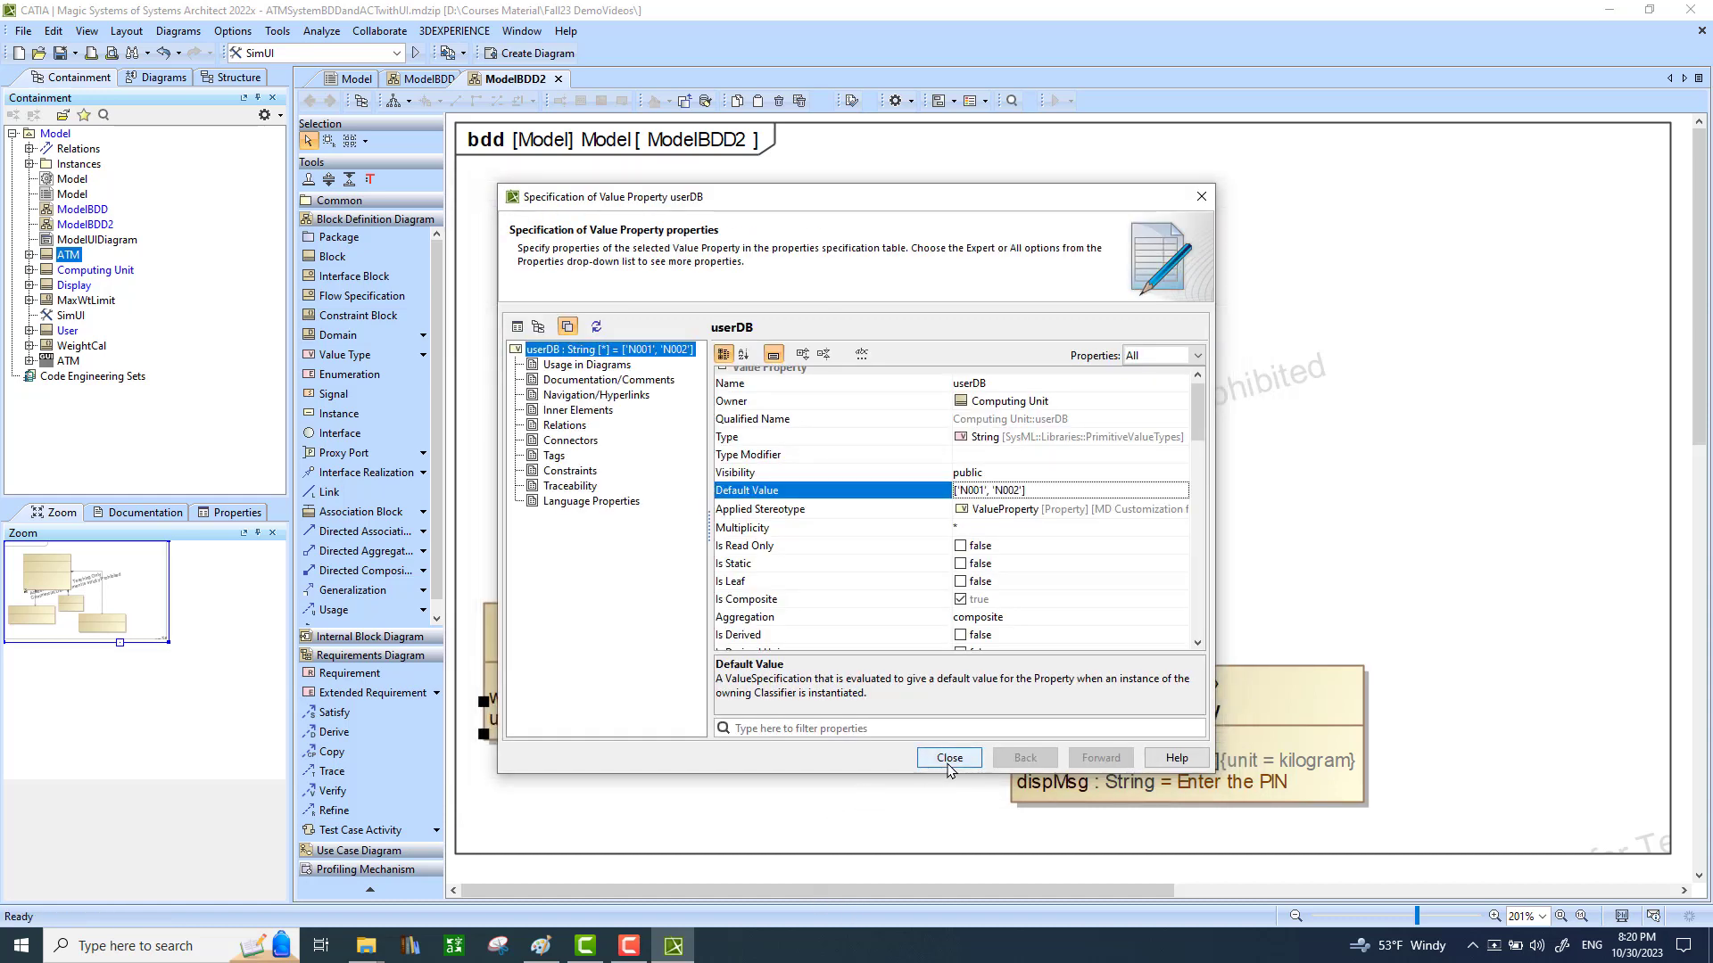
left_click(951, 769)
left_click(765, 769)
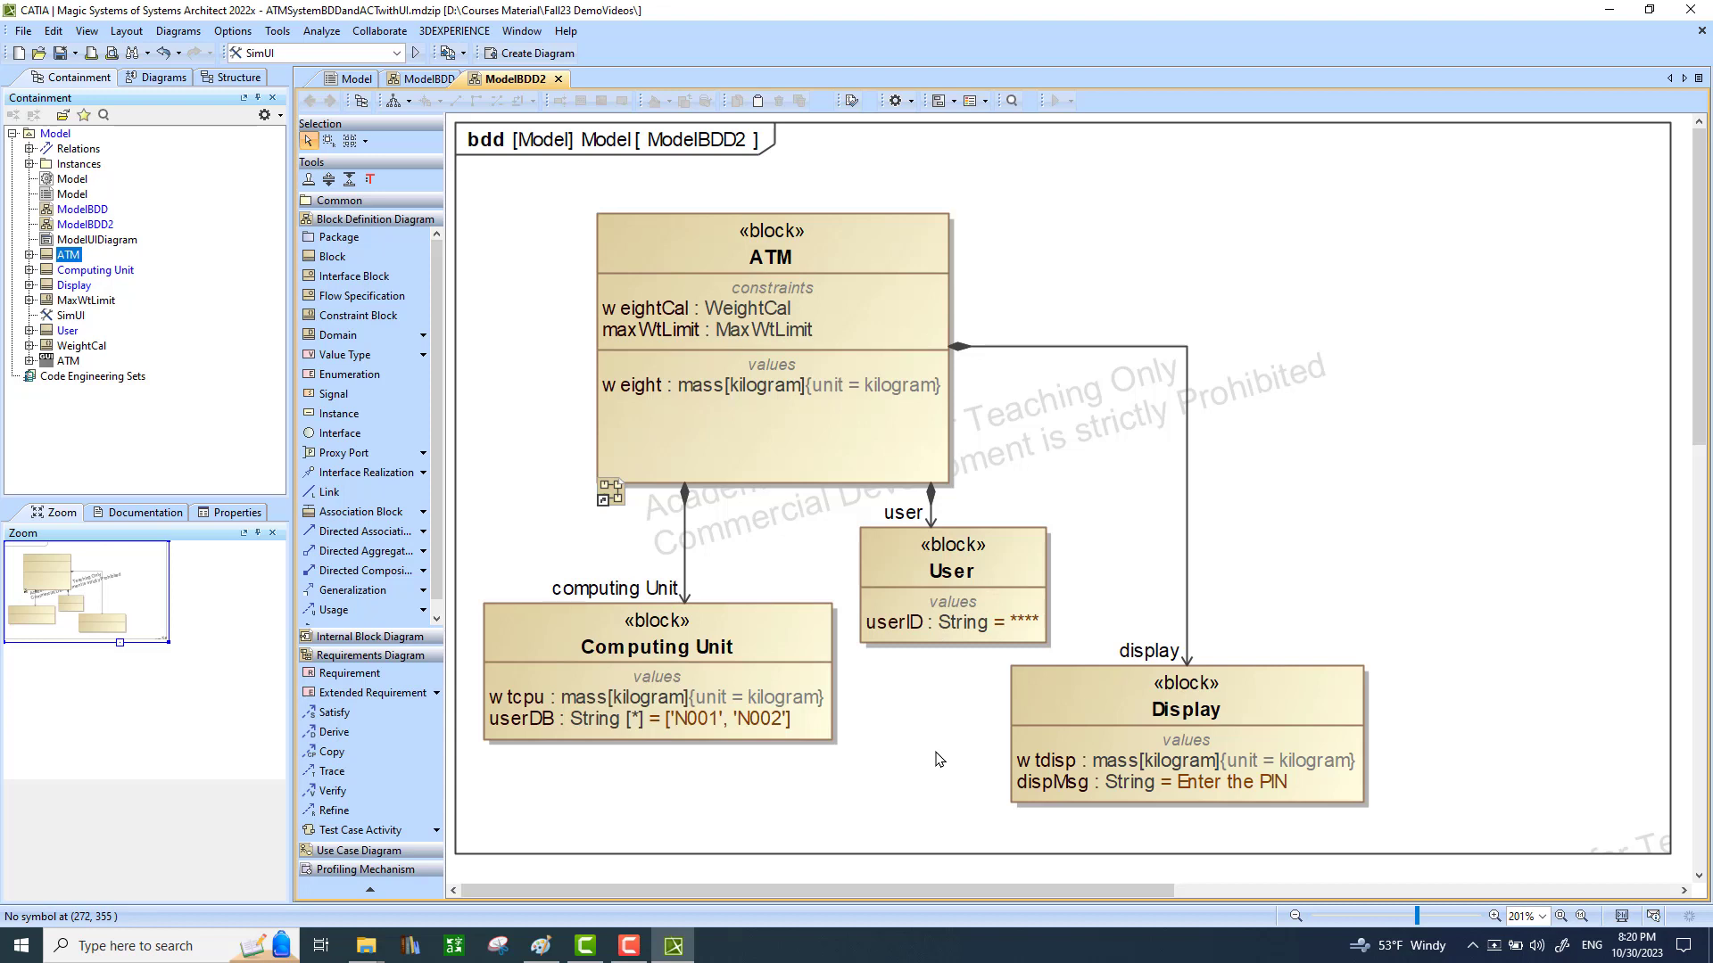
Create a SysML Activity Diagram under the ATM block and shrink its frame to a smaller area.
left_click(886, 239)
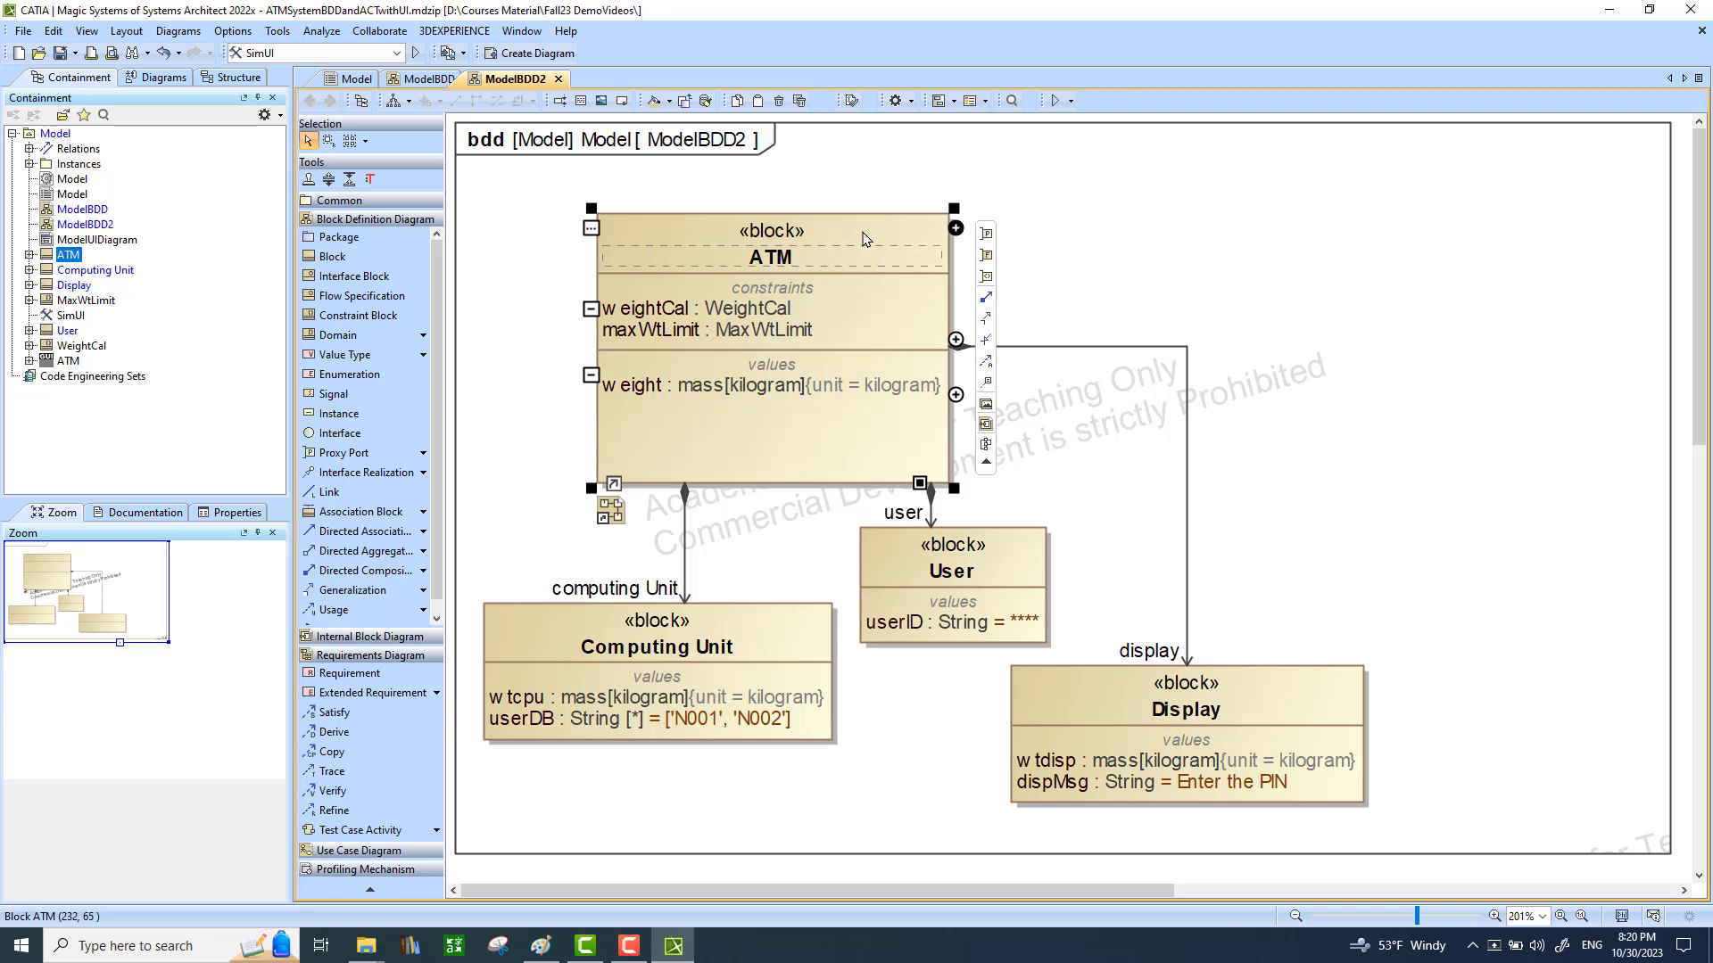
right_click(863, 239)
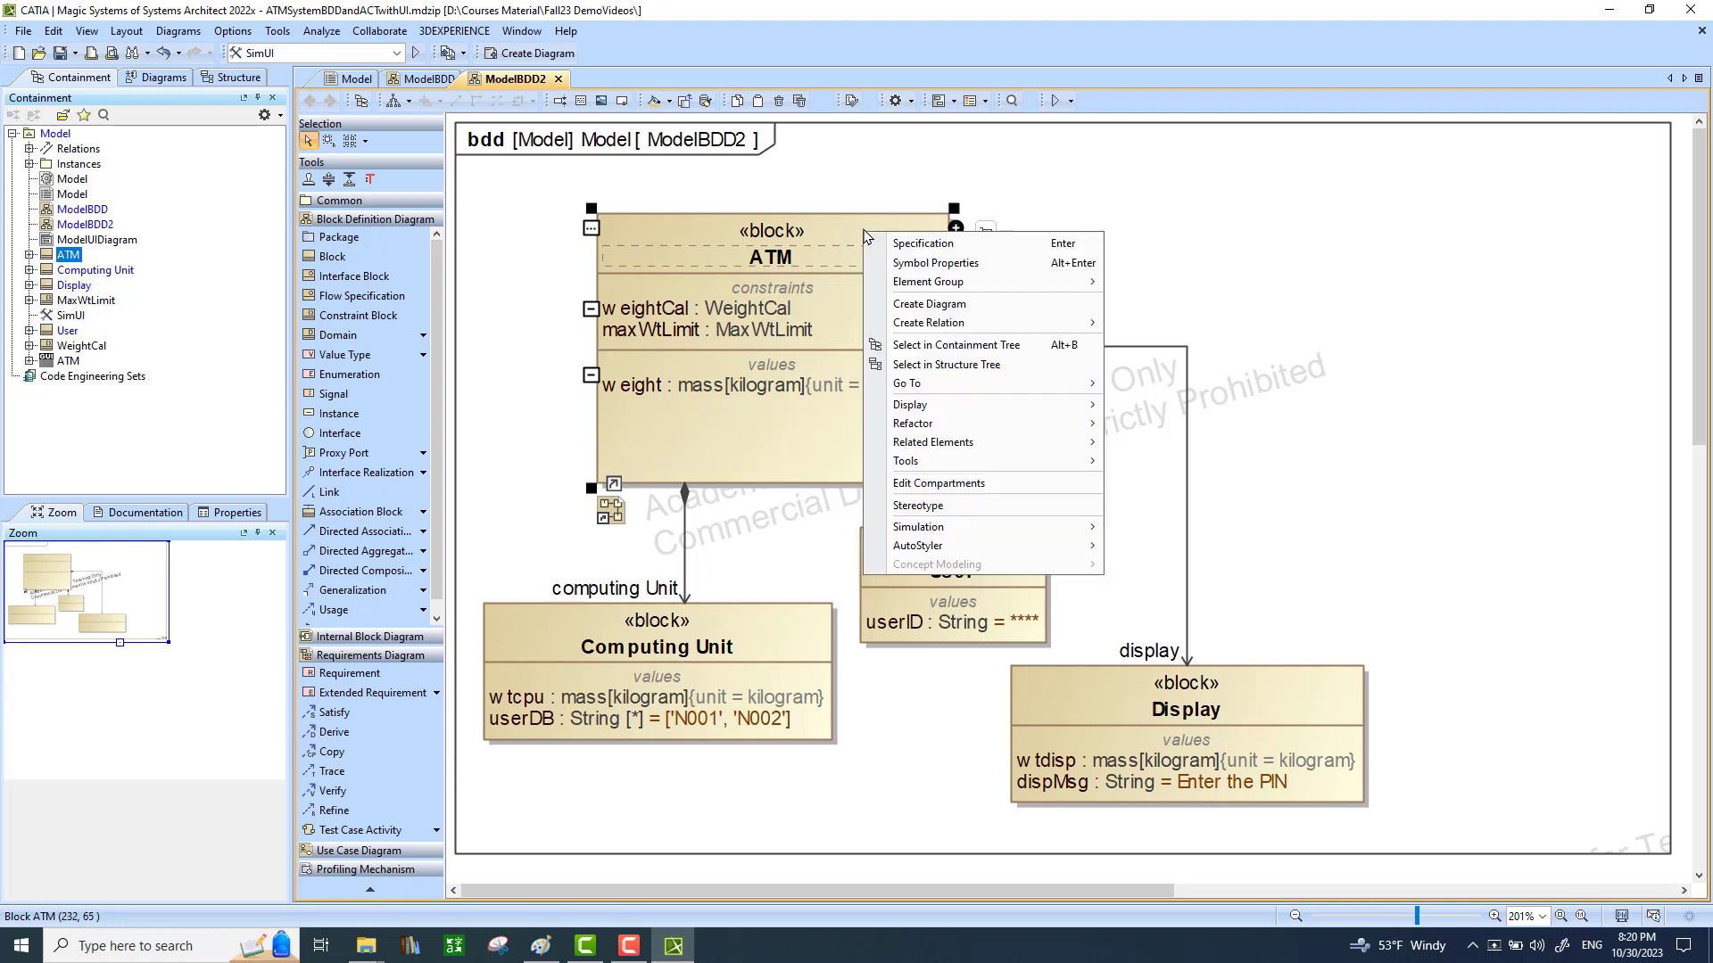
left_click(920, 306)
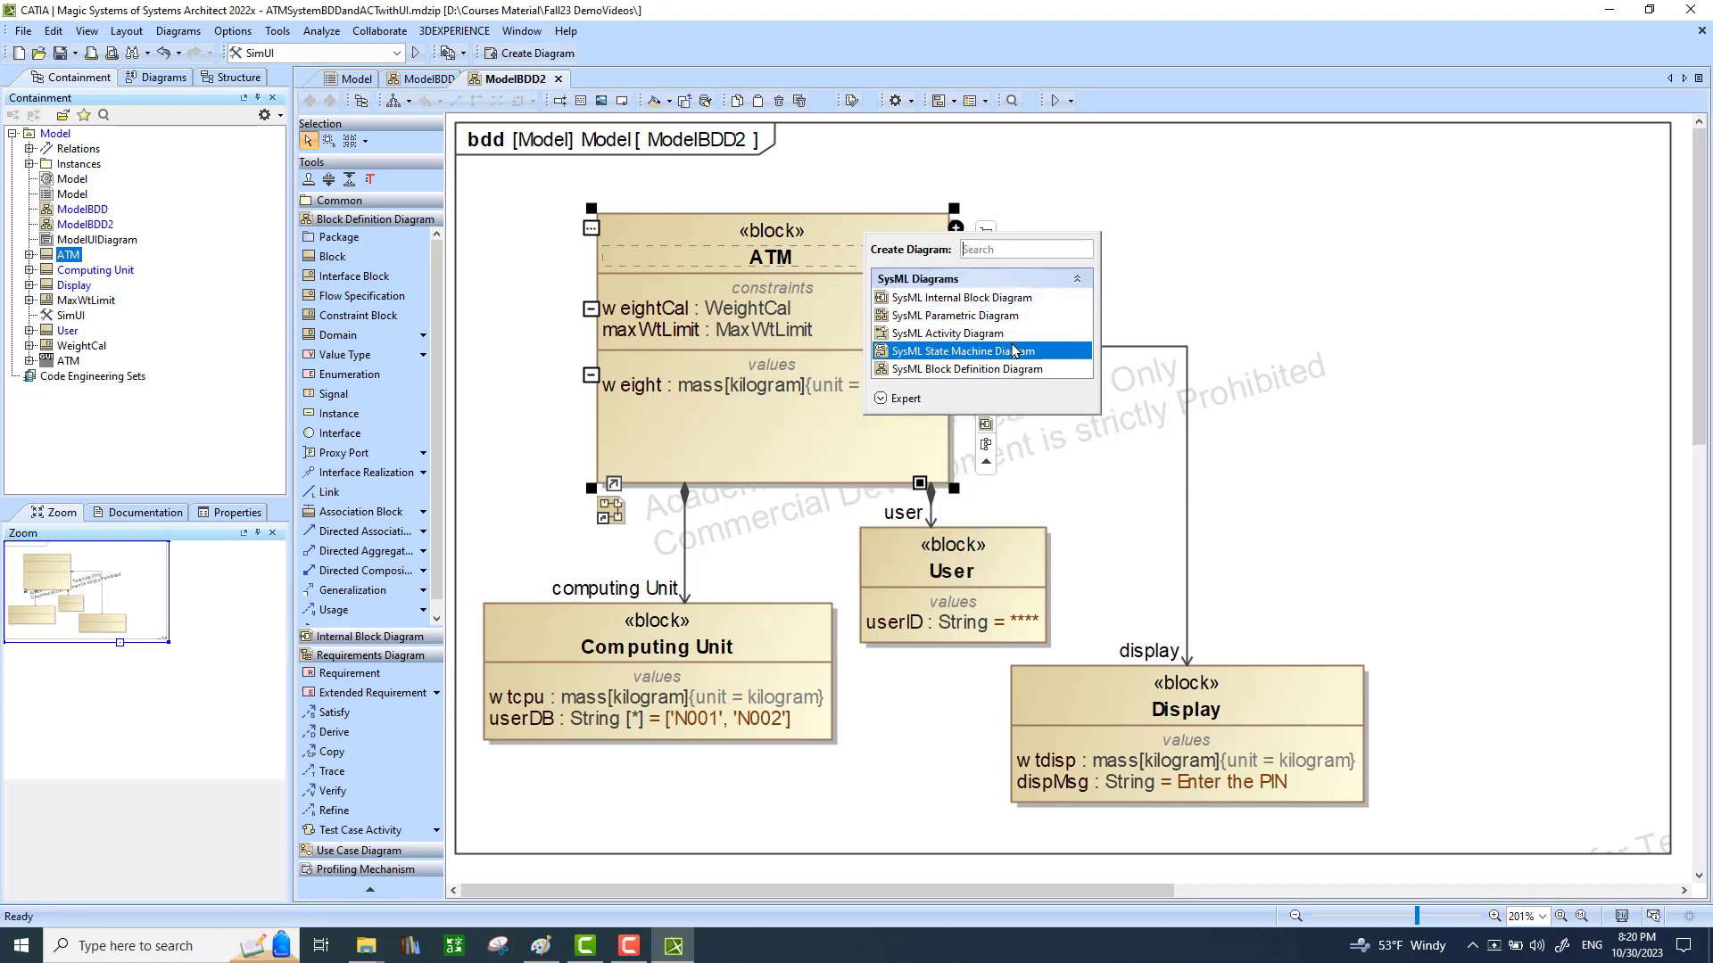
left_click(1009, 337)
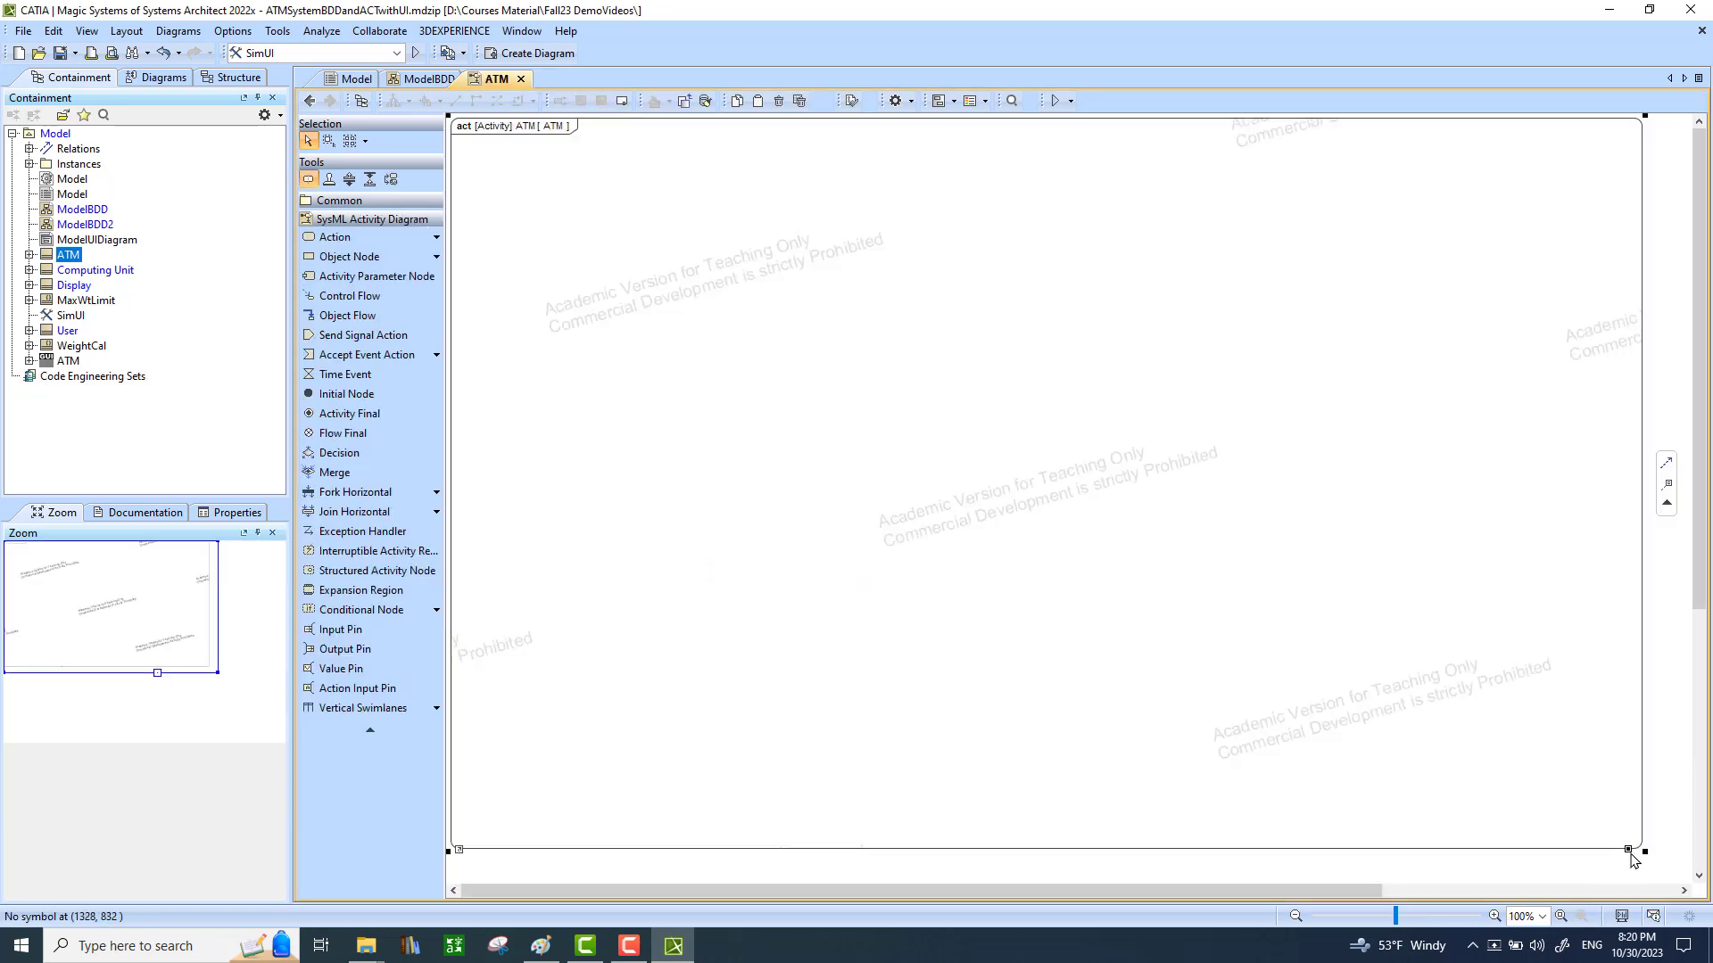
double_click(1628, 850)
left_click_drag(631, 178, 903, 383)
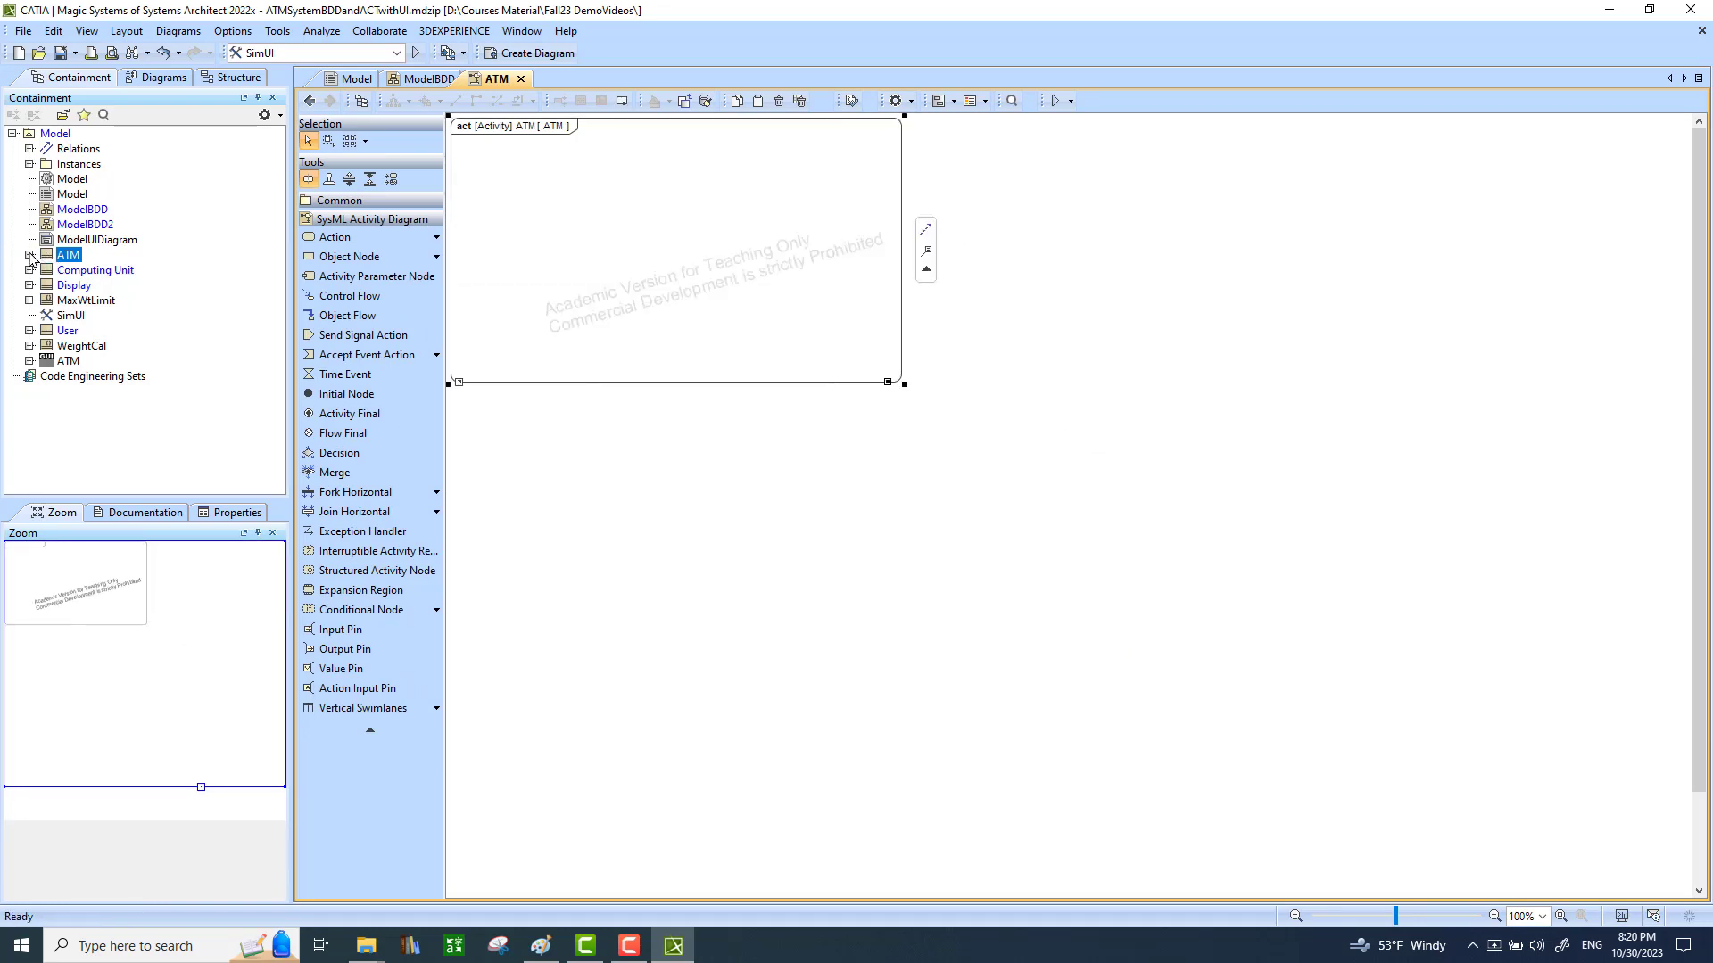
Rename the ATM block's new activity and its diagram as "ATM Activity", and check the diagram nested under it in the containment tree.
left_click(28, 255)
left_click(83, 301)
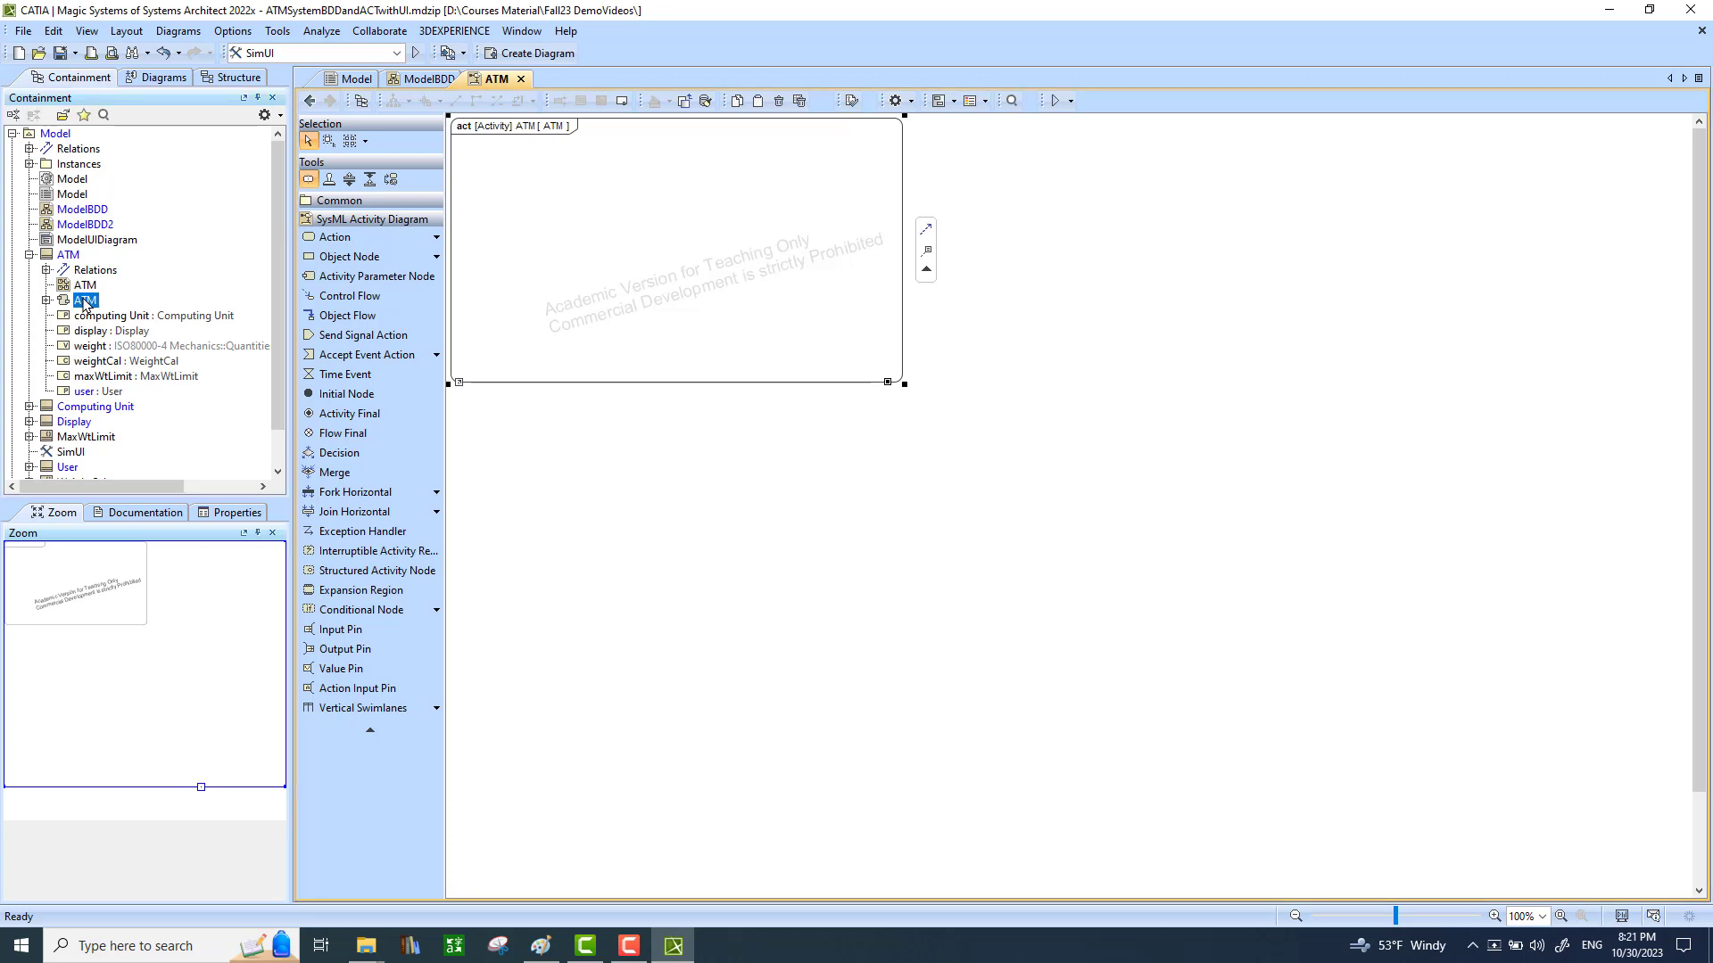
key("Return")
left_click(982, 394)
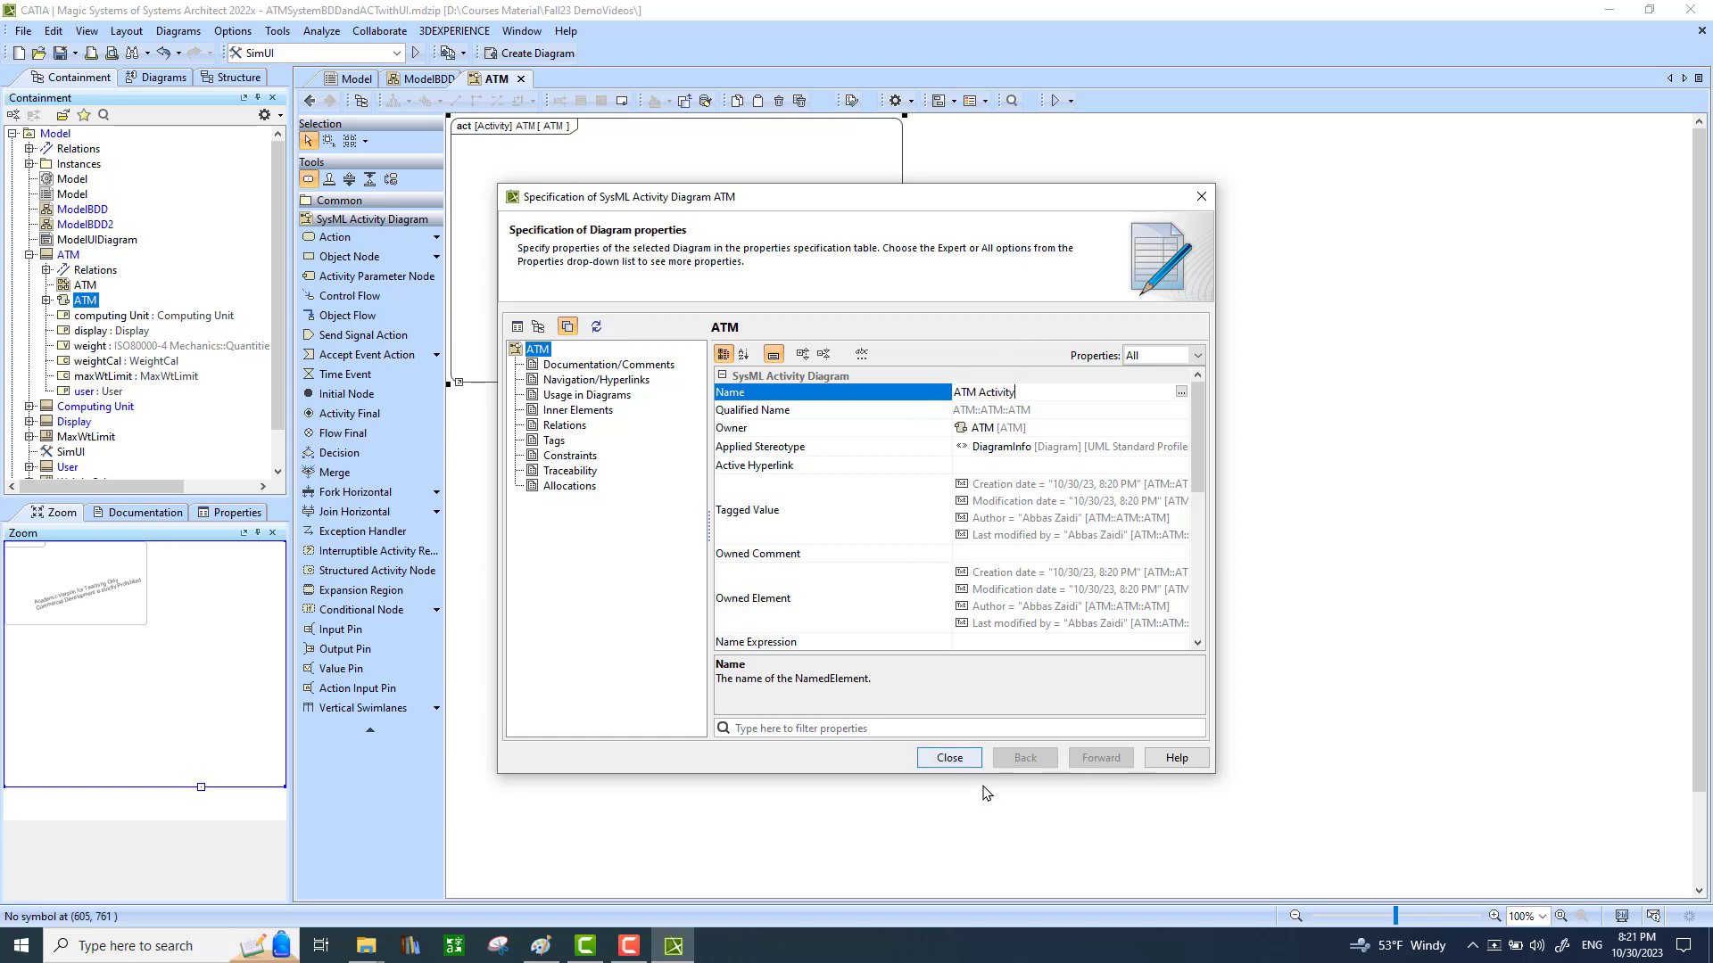
left_click(957, 761)
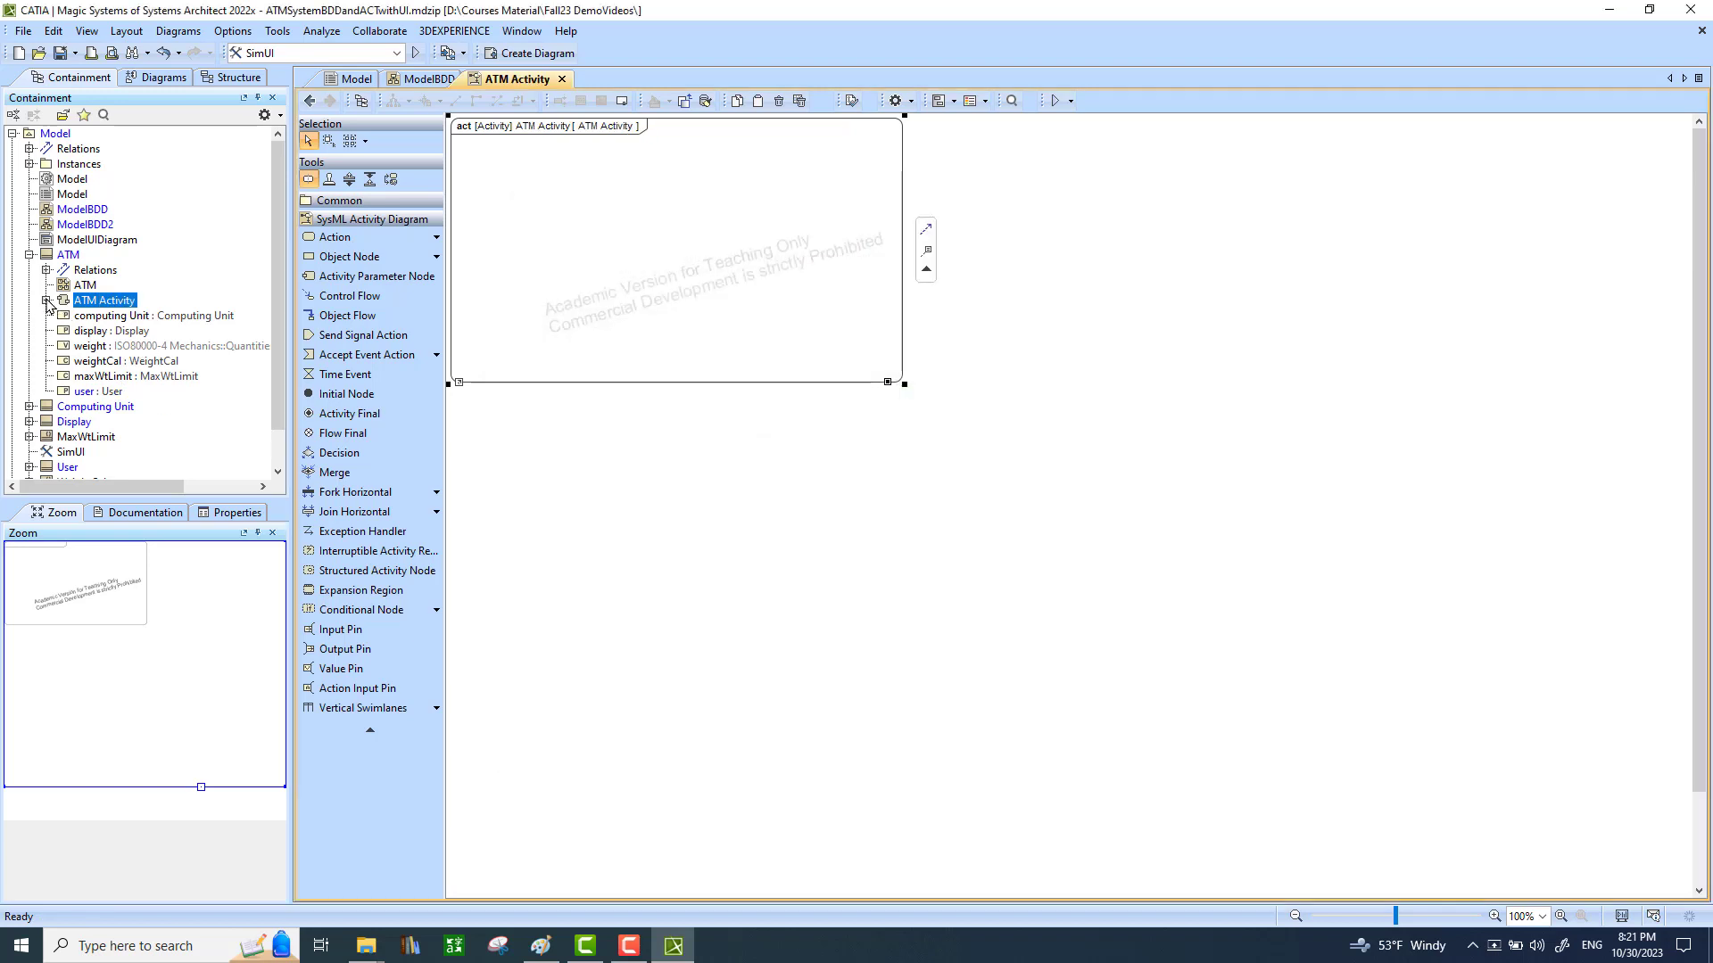
left_click(47, 301)
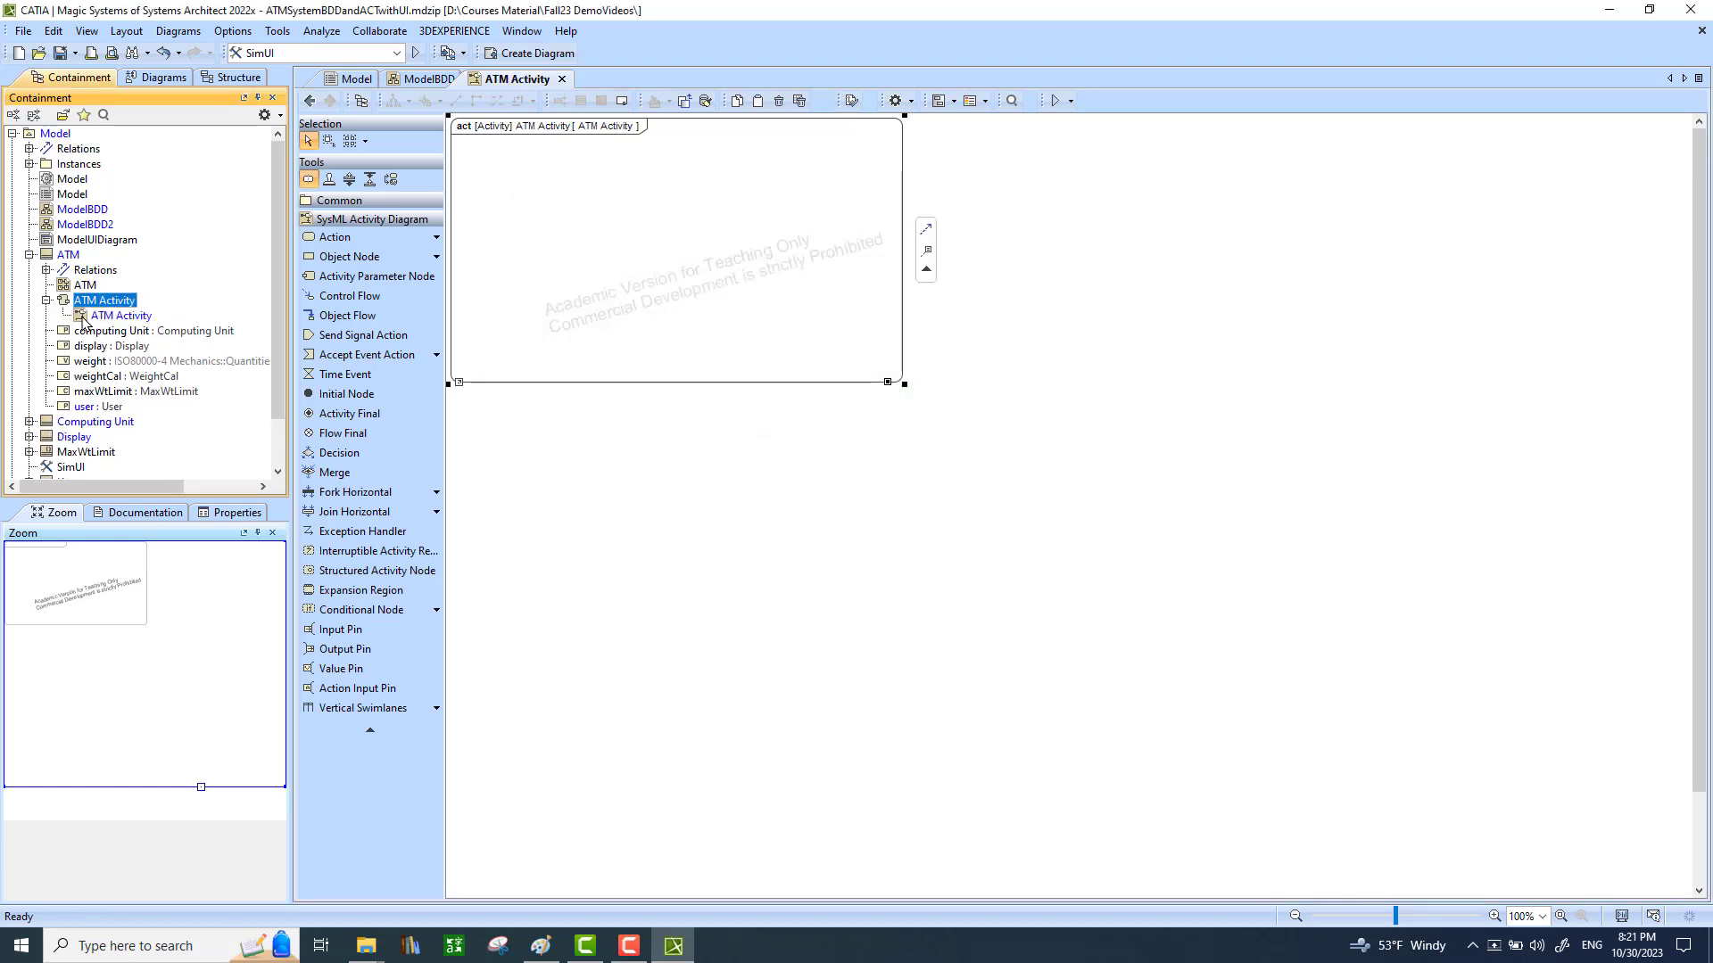
left_click(82, 319)
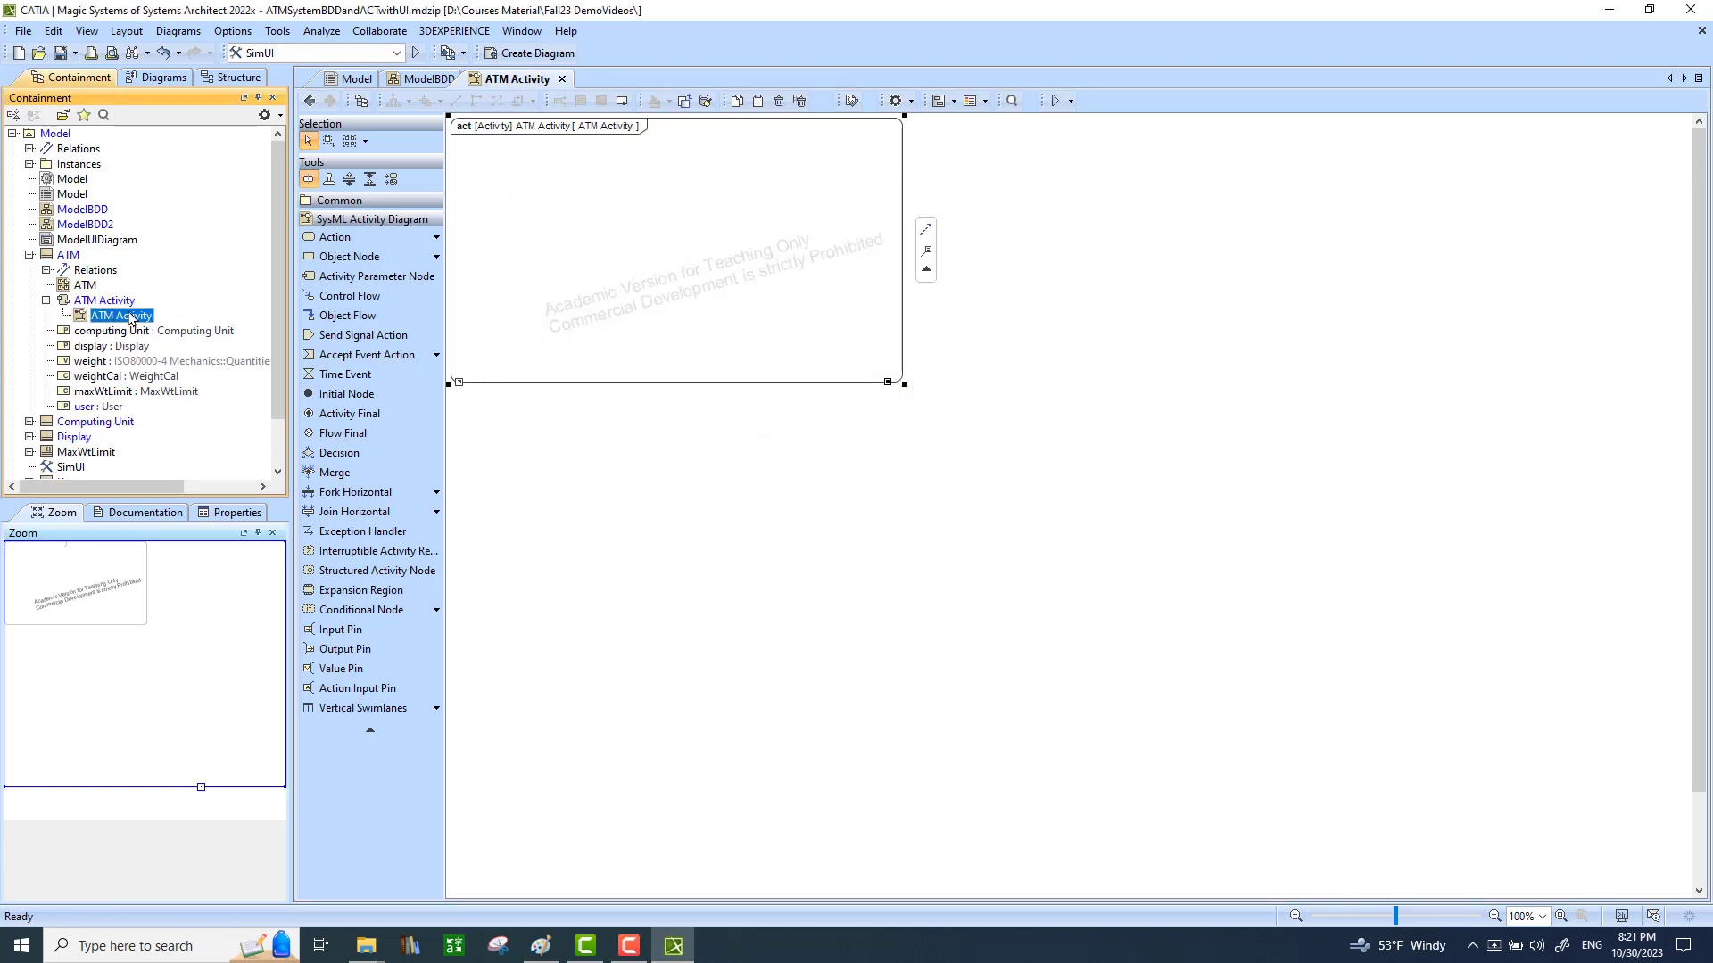
left_click(46, 301)
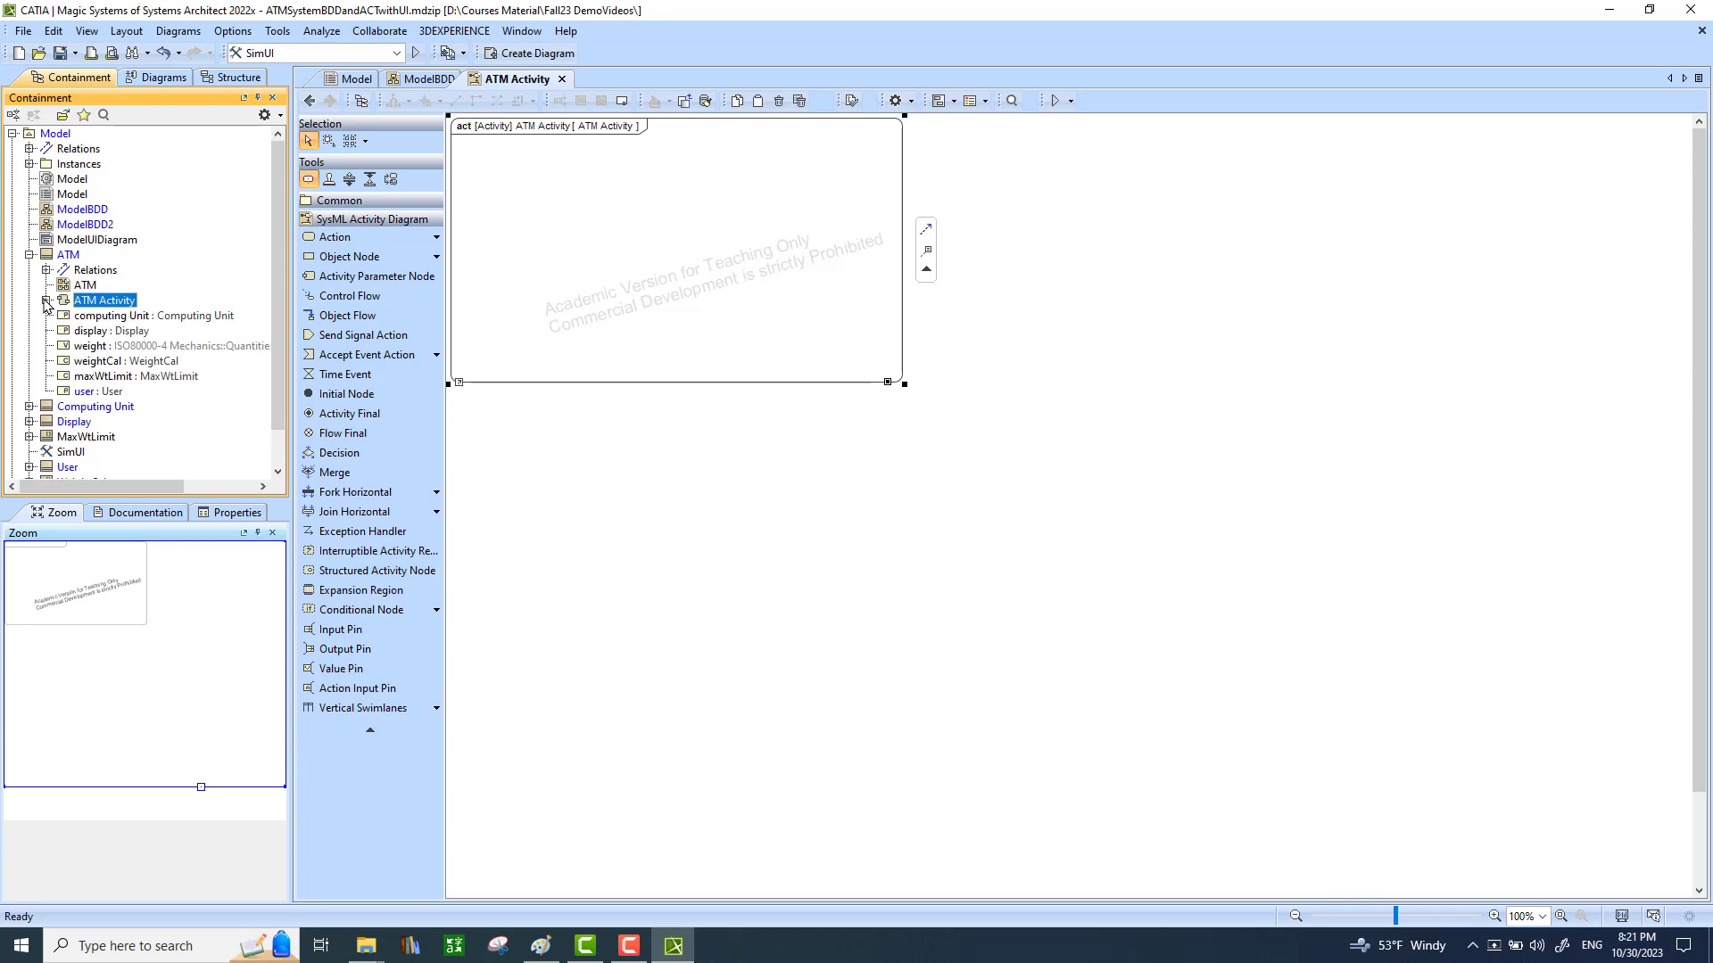
left_click(30, 255)
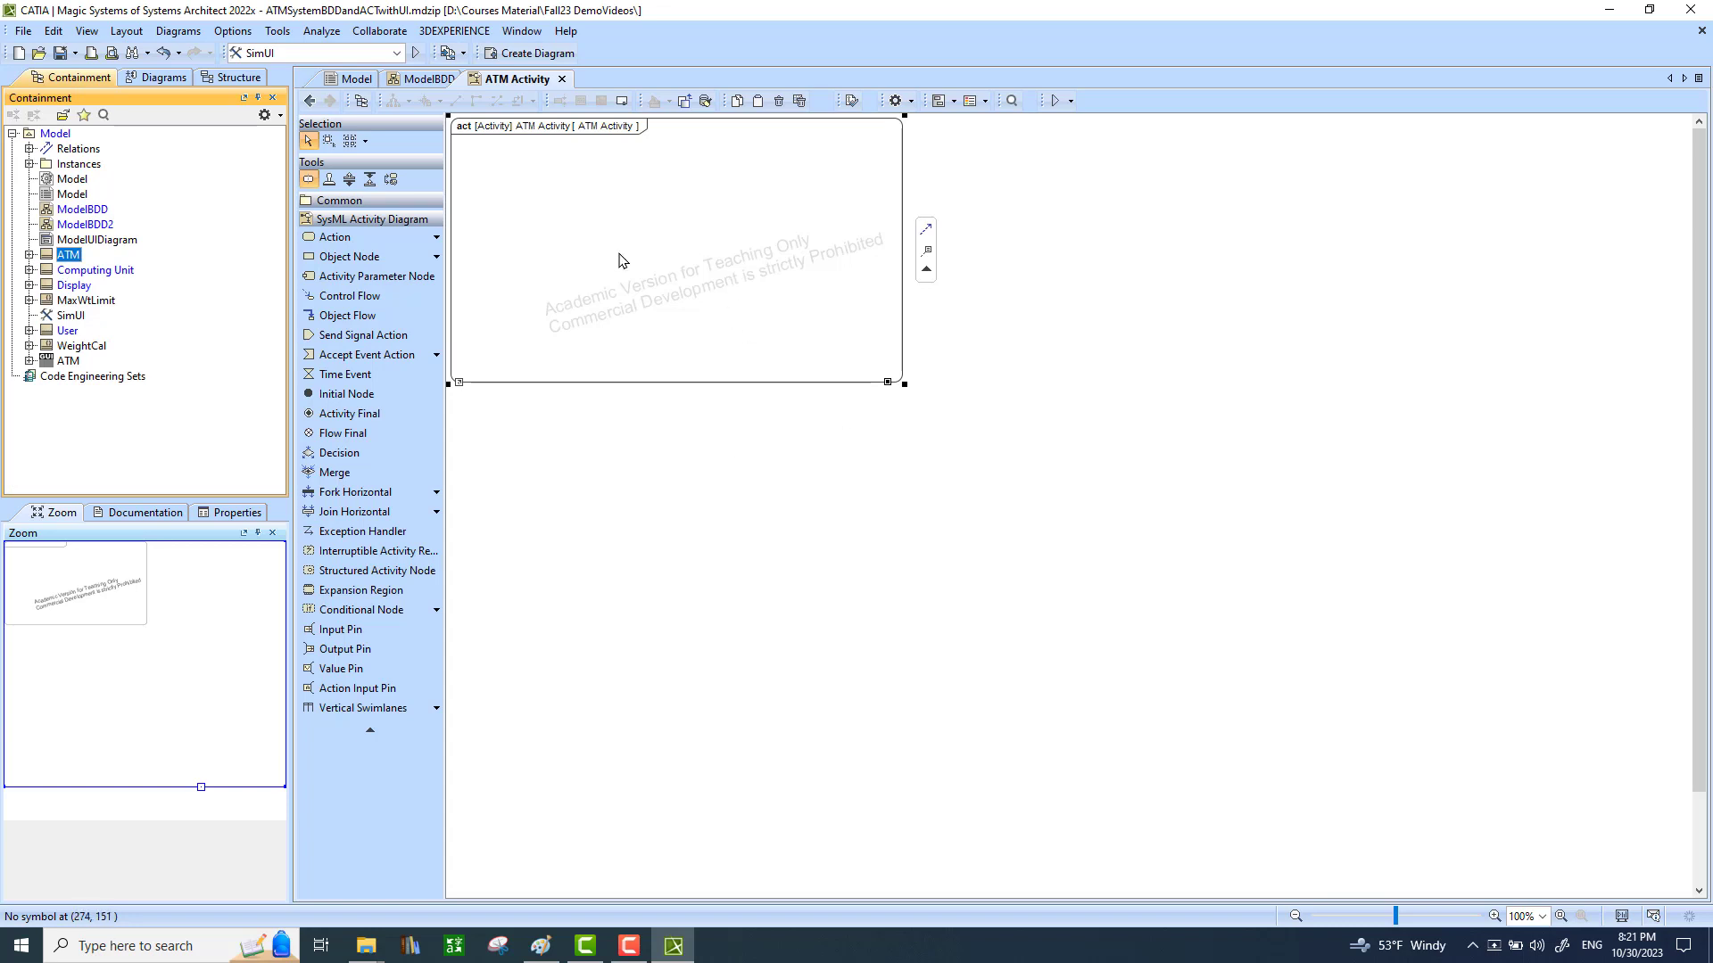
Enlarge the activity frame and add vertical swimlanes in Definition allocation mode for the computing Unit, display and user properties.
left_click_drag(905, 383, 1146, 544)
left_click(363, 708)
left_click(696, 306)
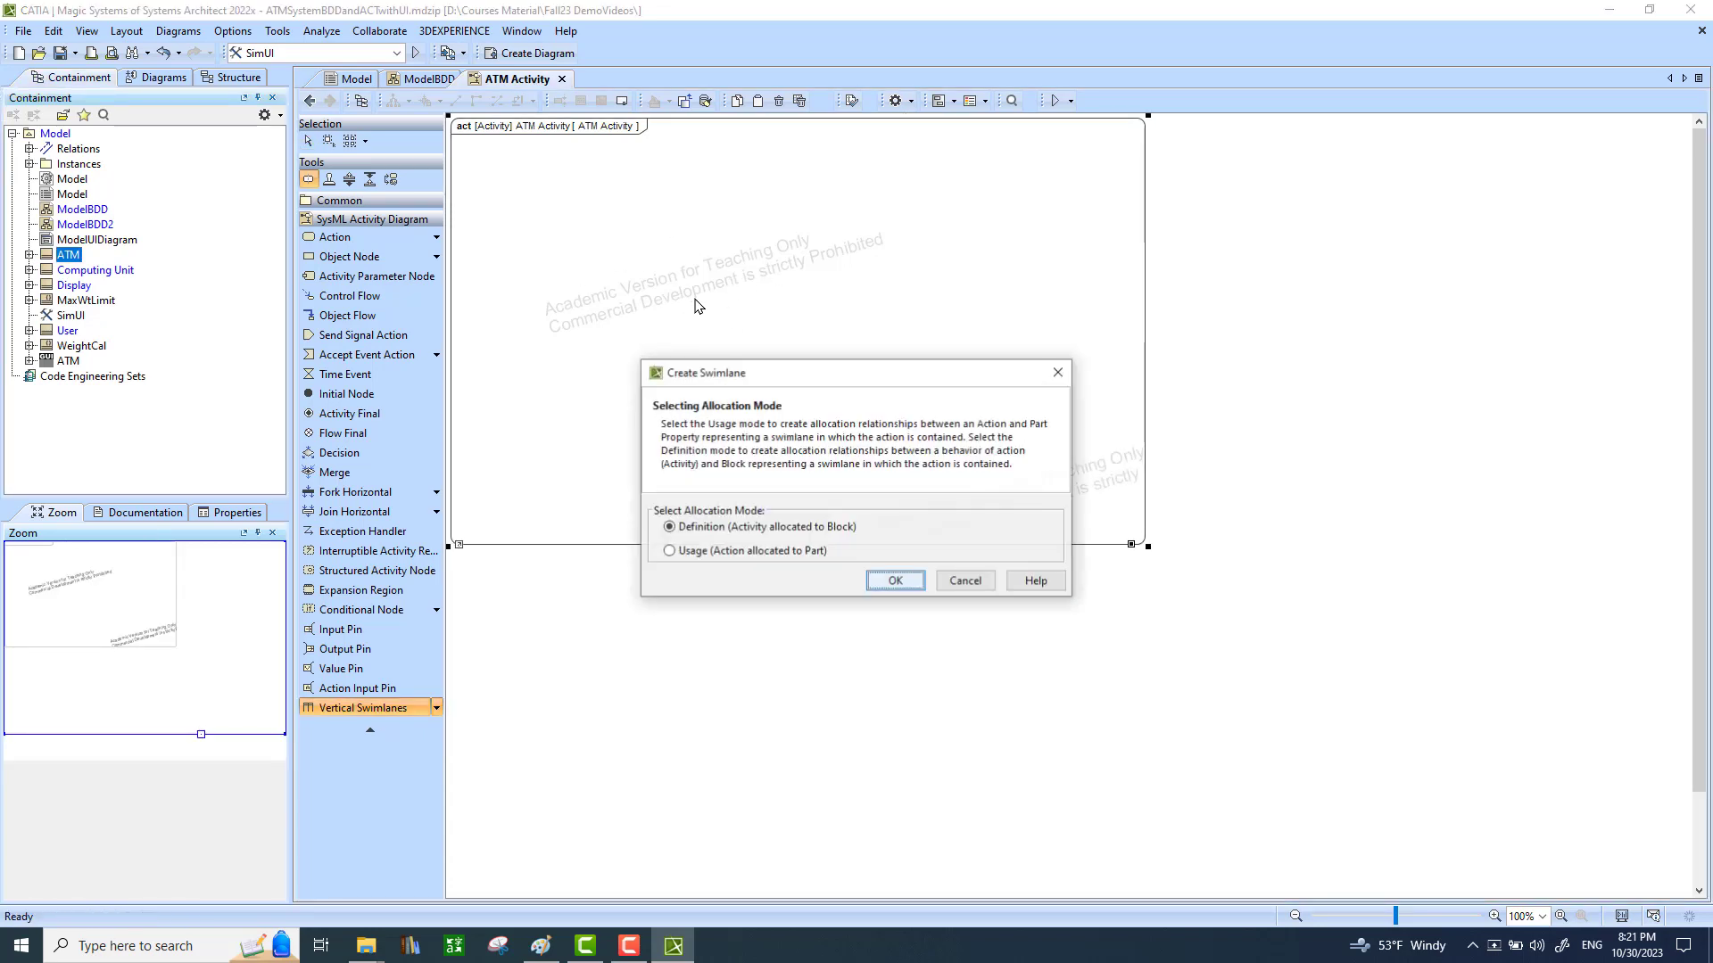
left_click(893, 581)
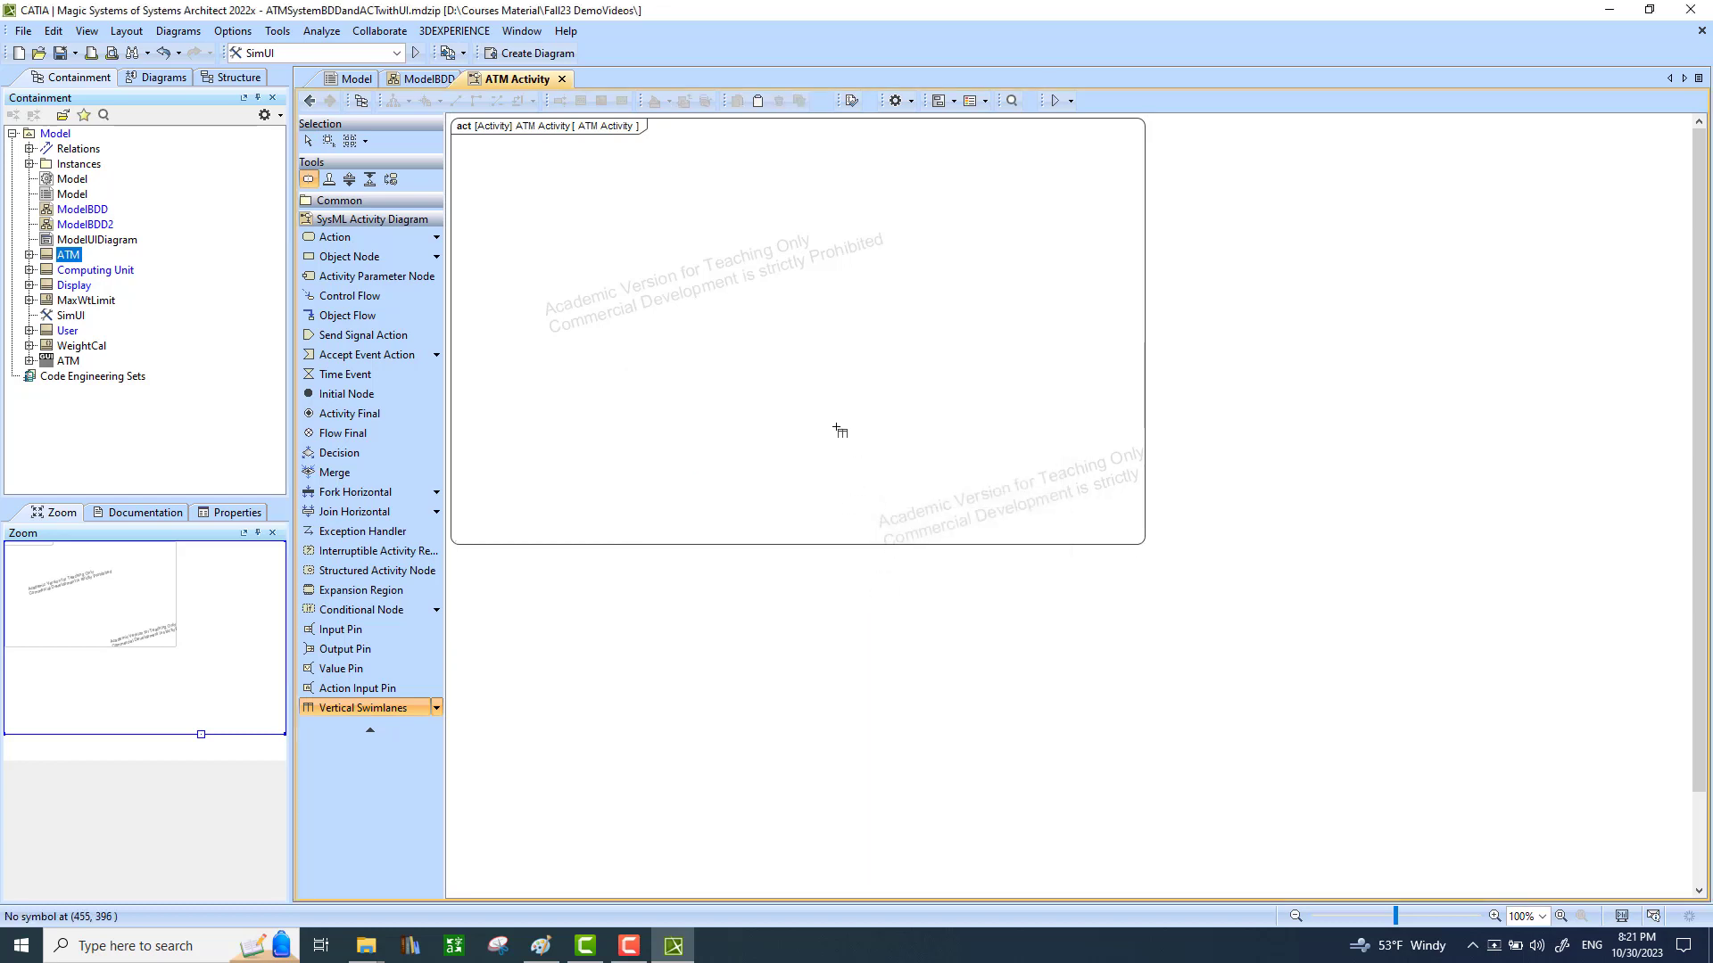
left_click(595, 216)
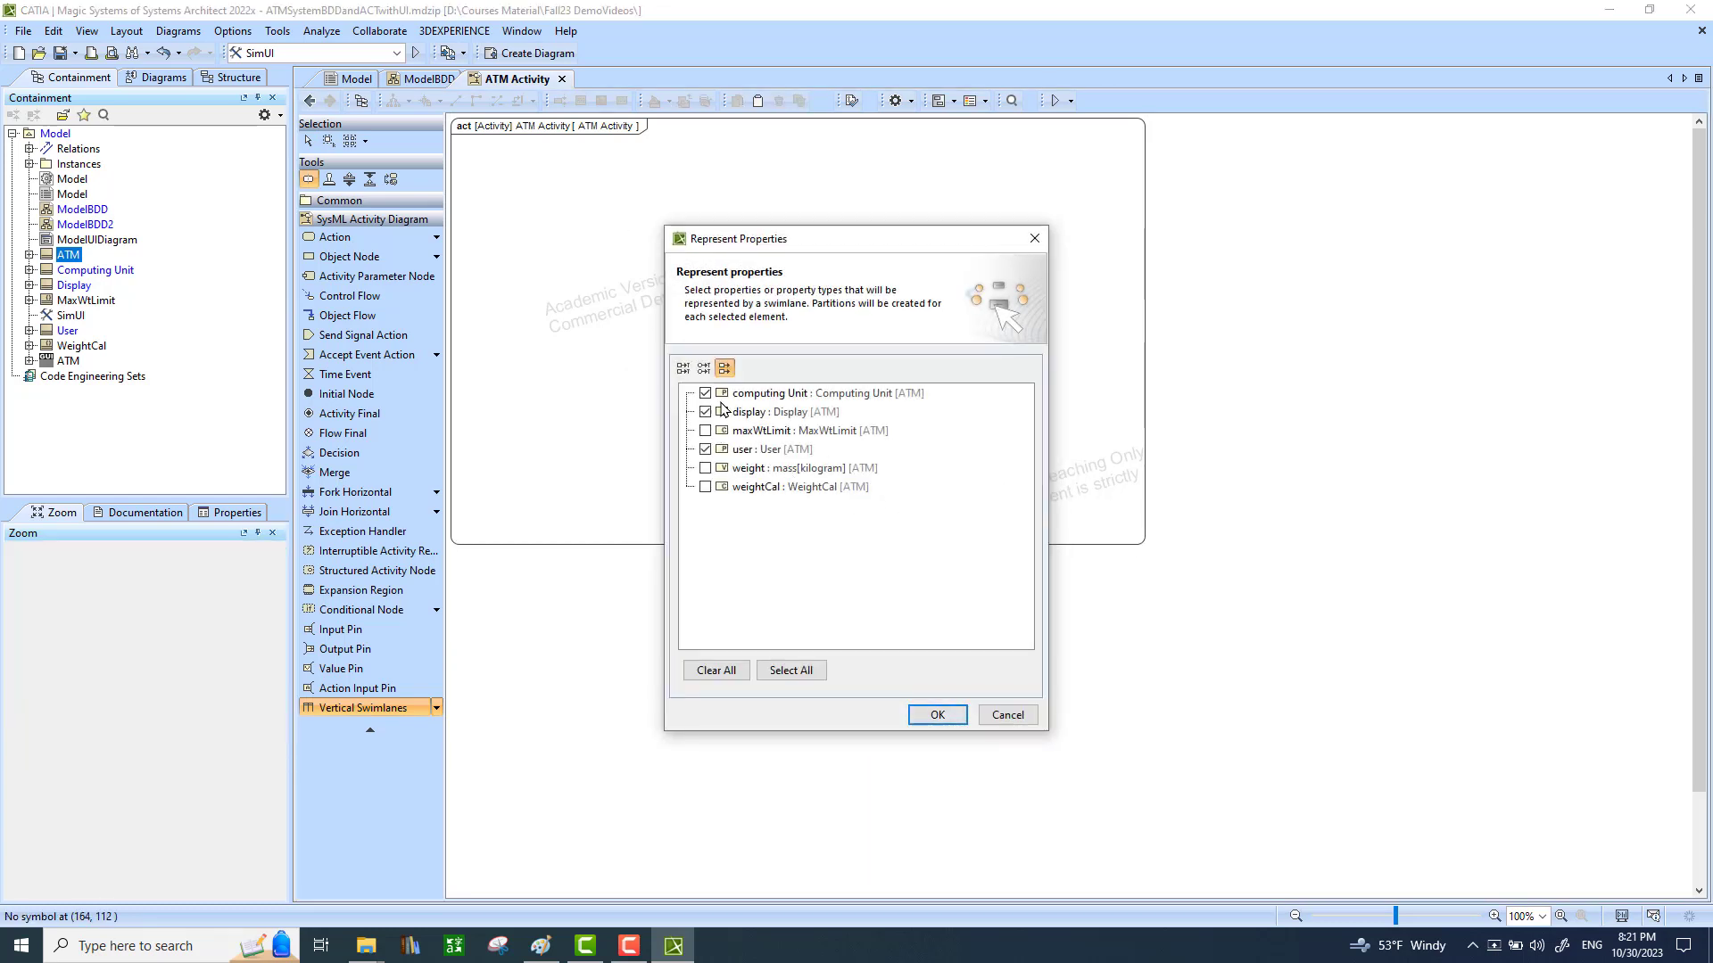
left_click_drag(852, 250, 826, 202)
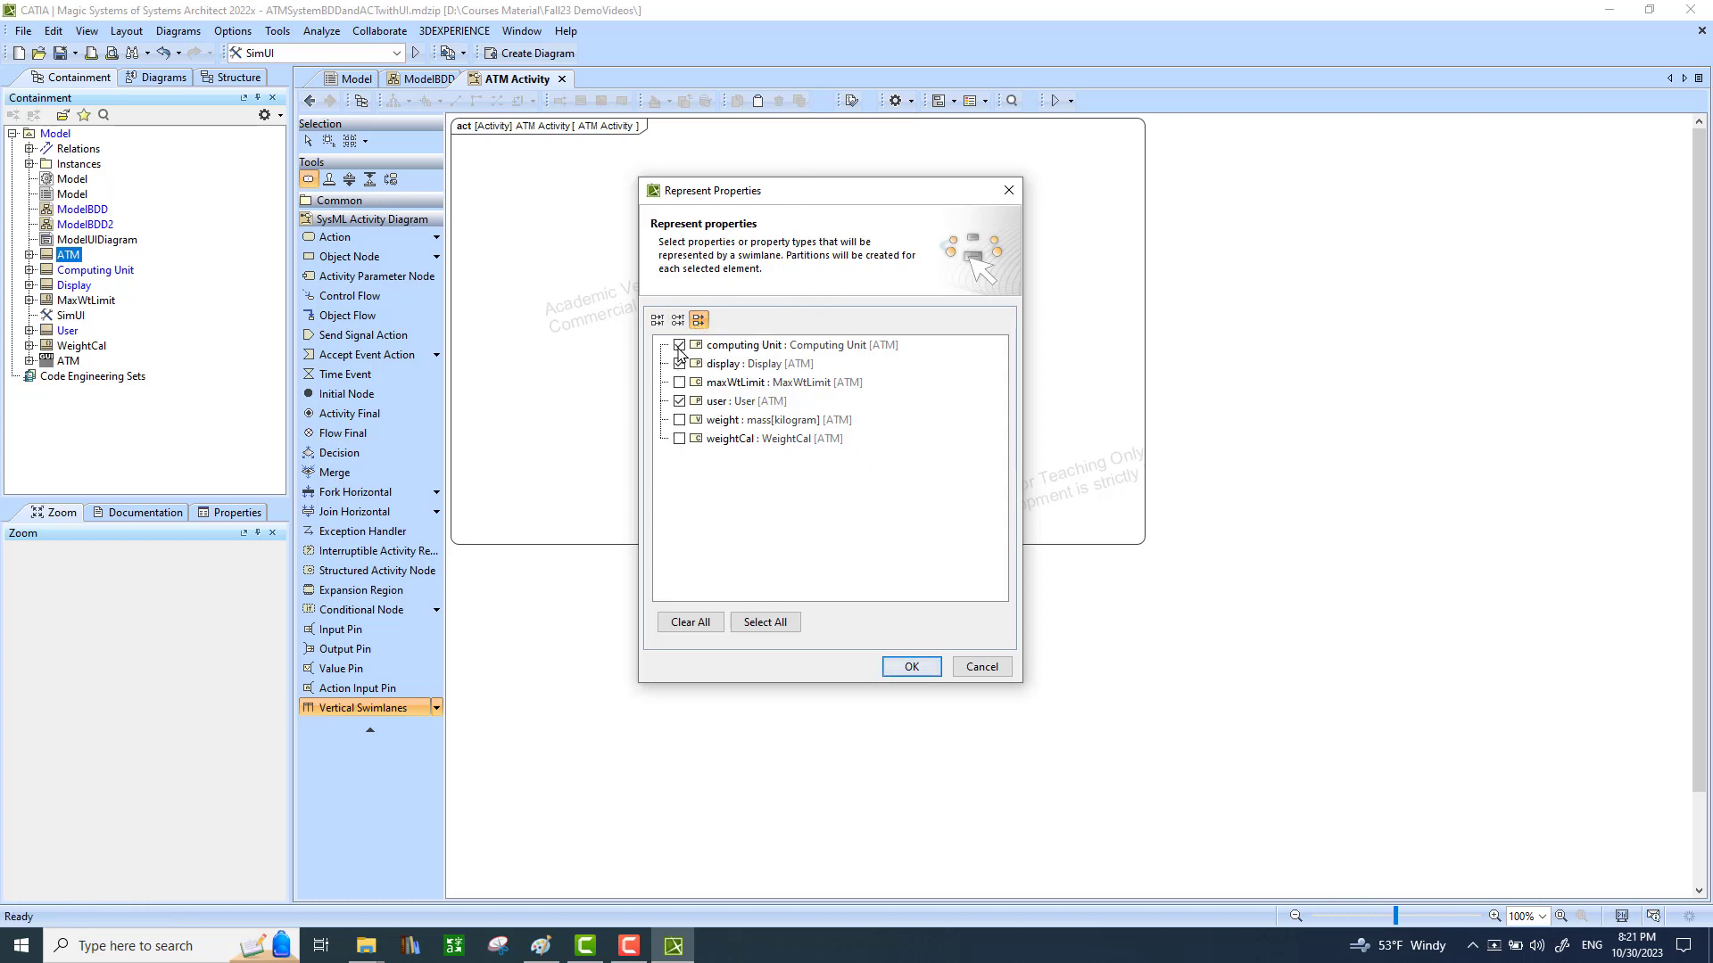
left_click(910, 669)
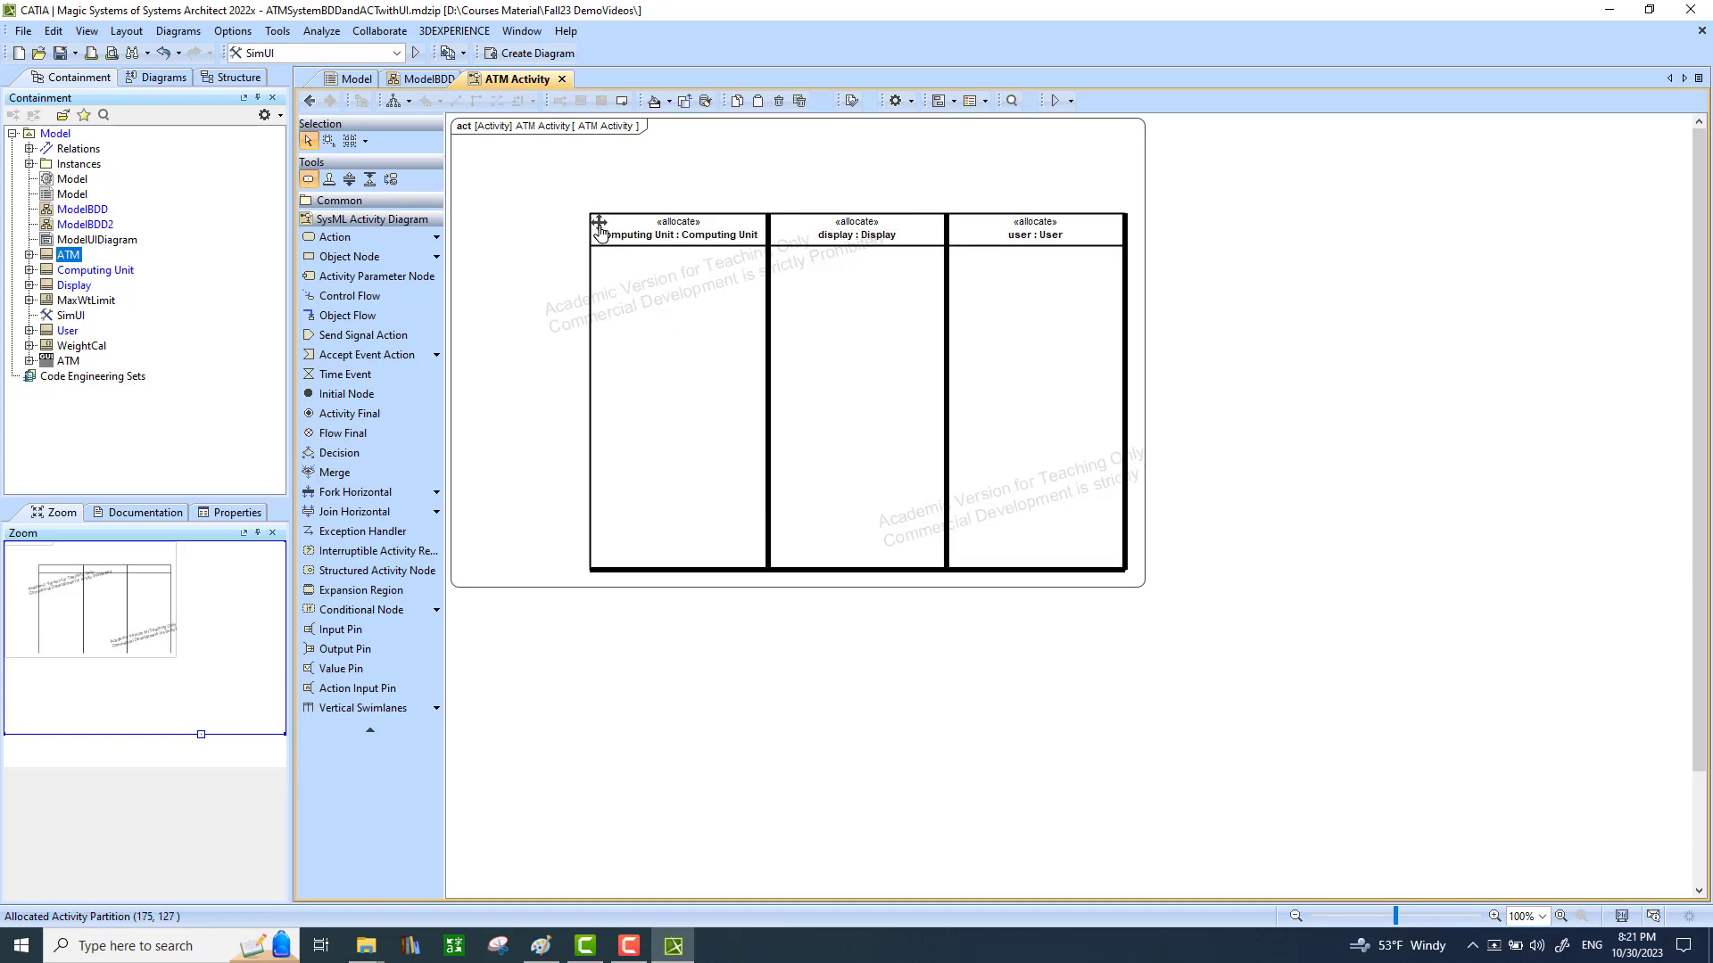
Move the swimlanes toward the frame's upper-left corner and reorder them as user, computing Unit, display.
left_click_drag(600, 227, 537, 193)
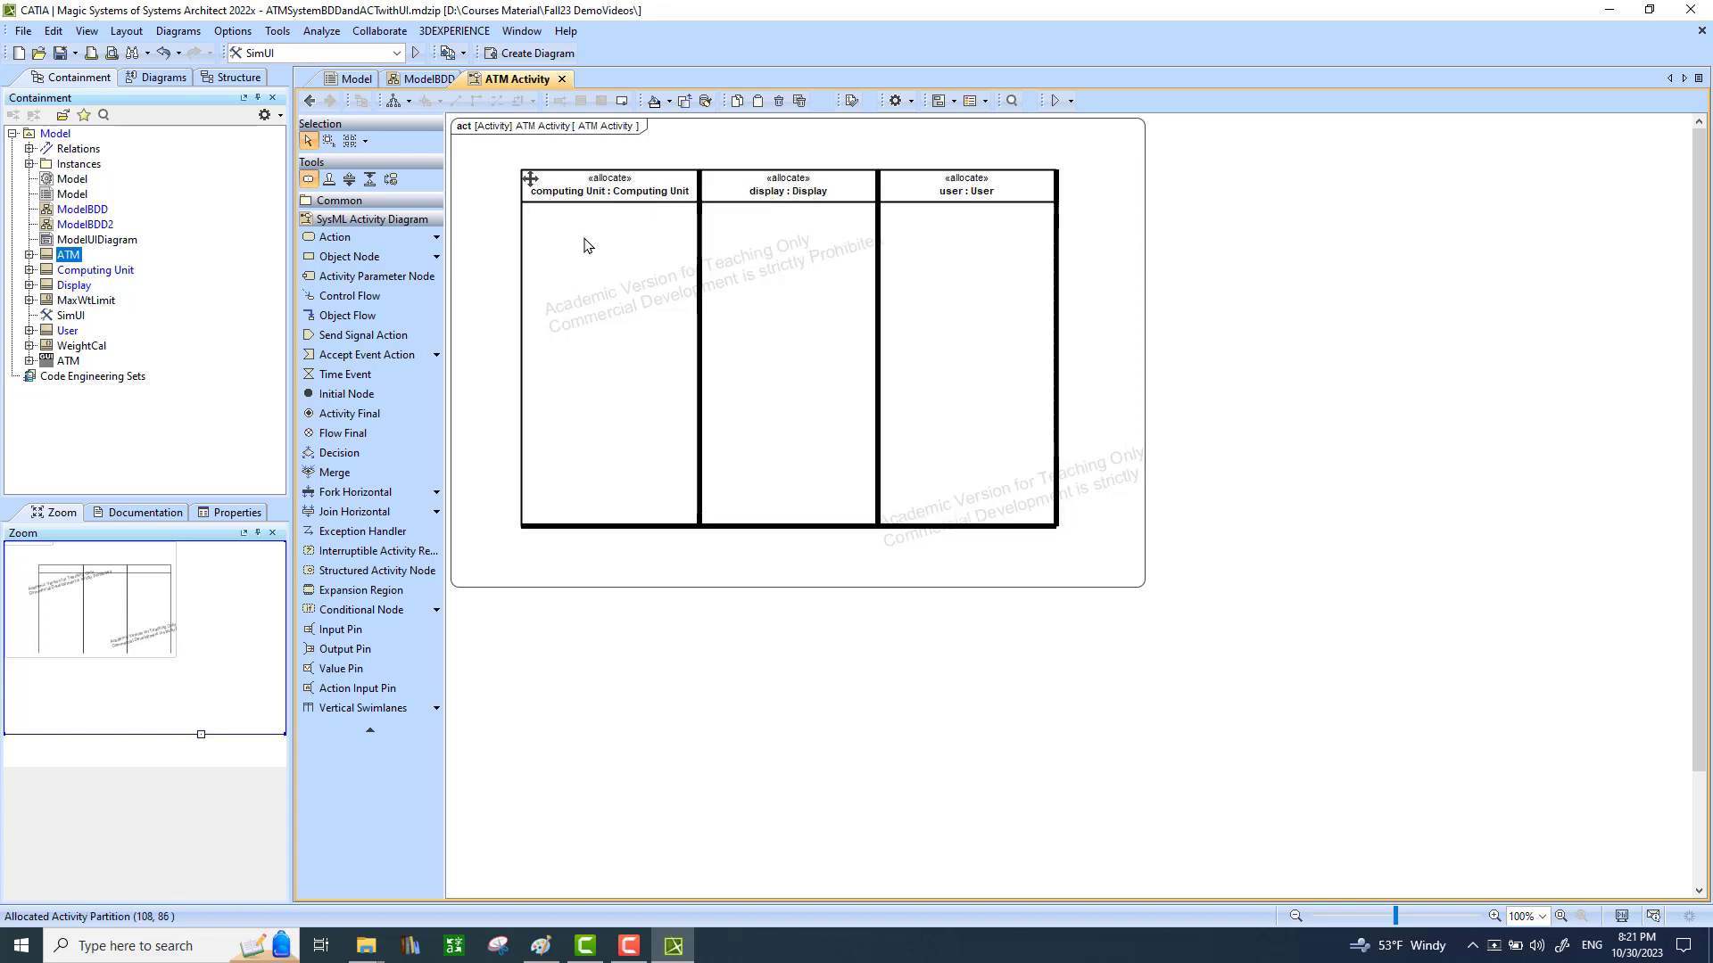
left_click(1036, 549)
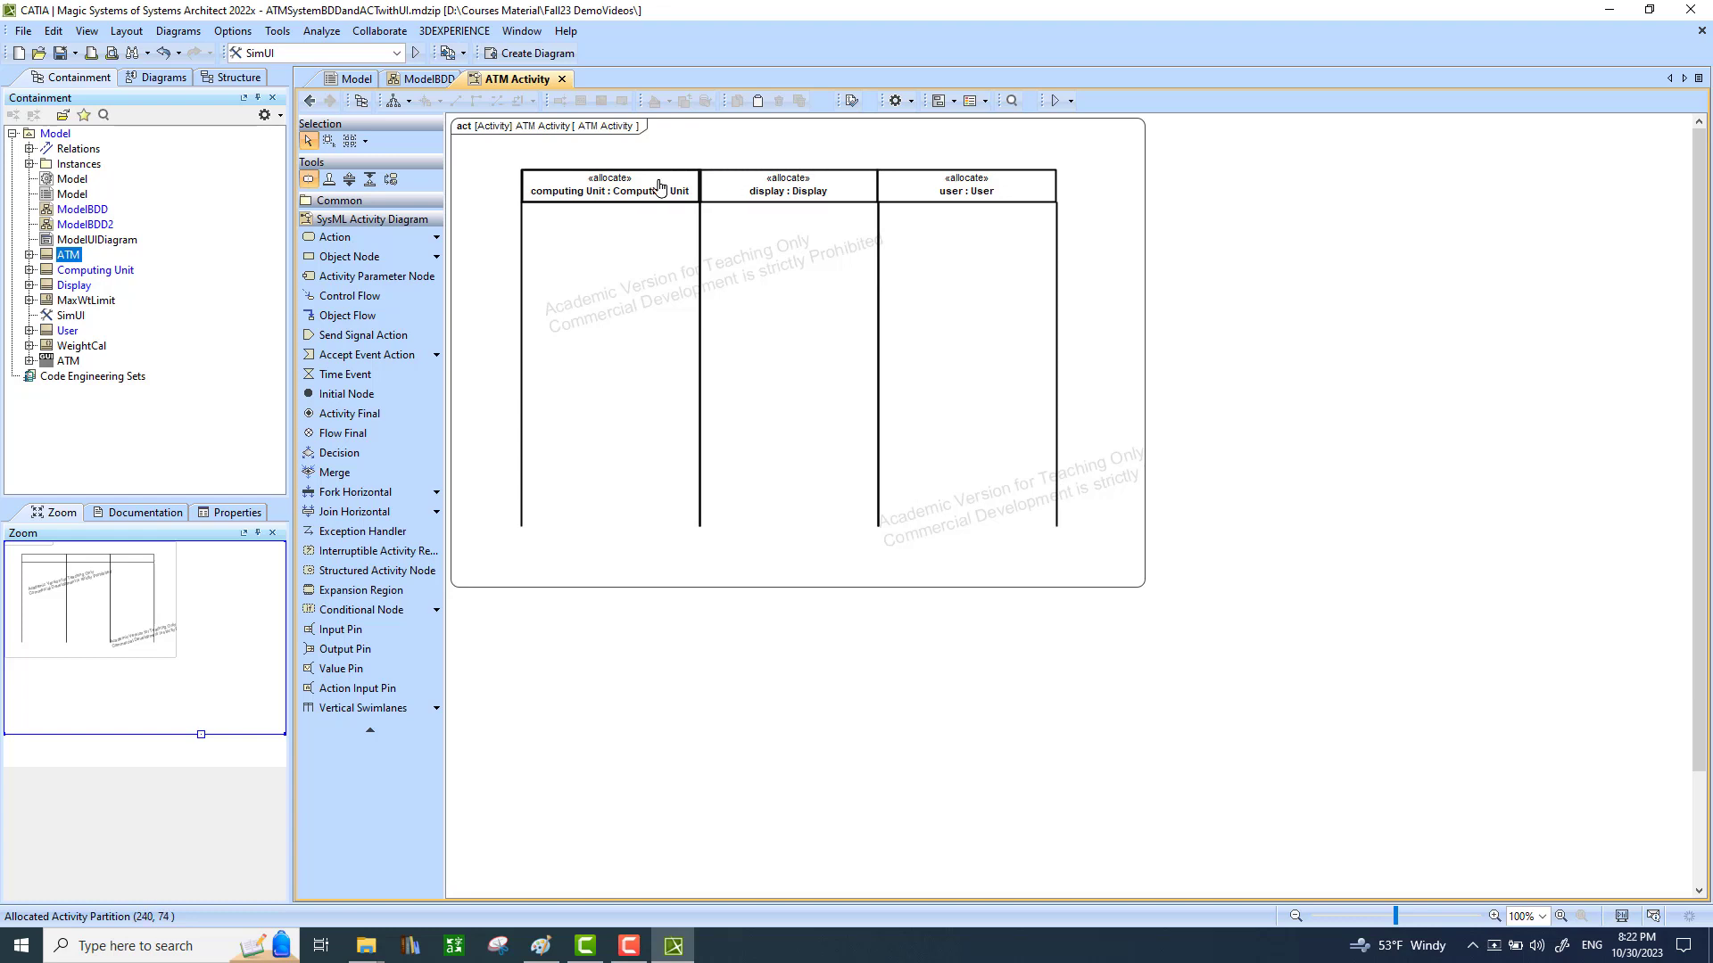
left_click_drag(660, 187, 661, 188)
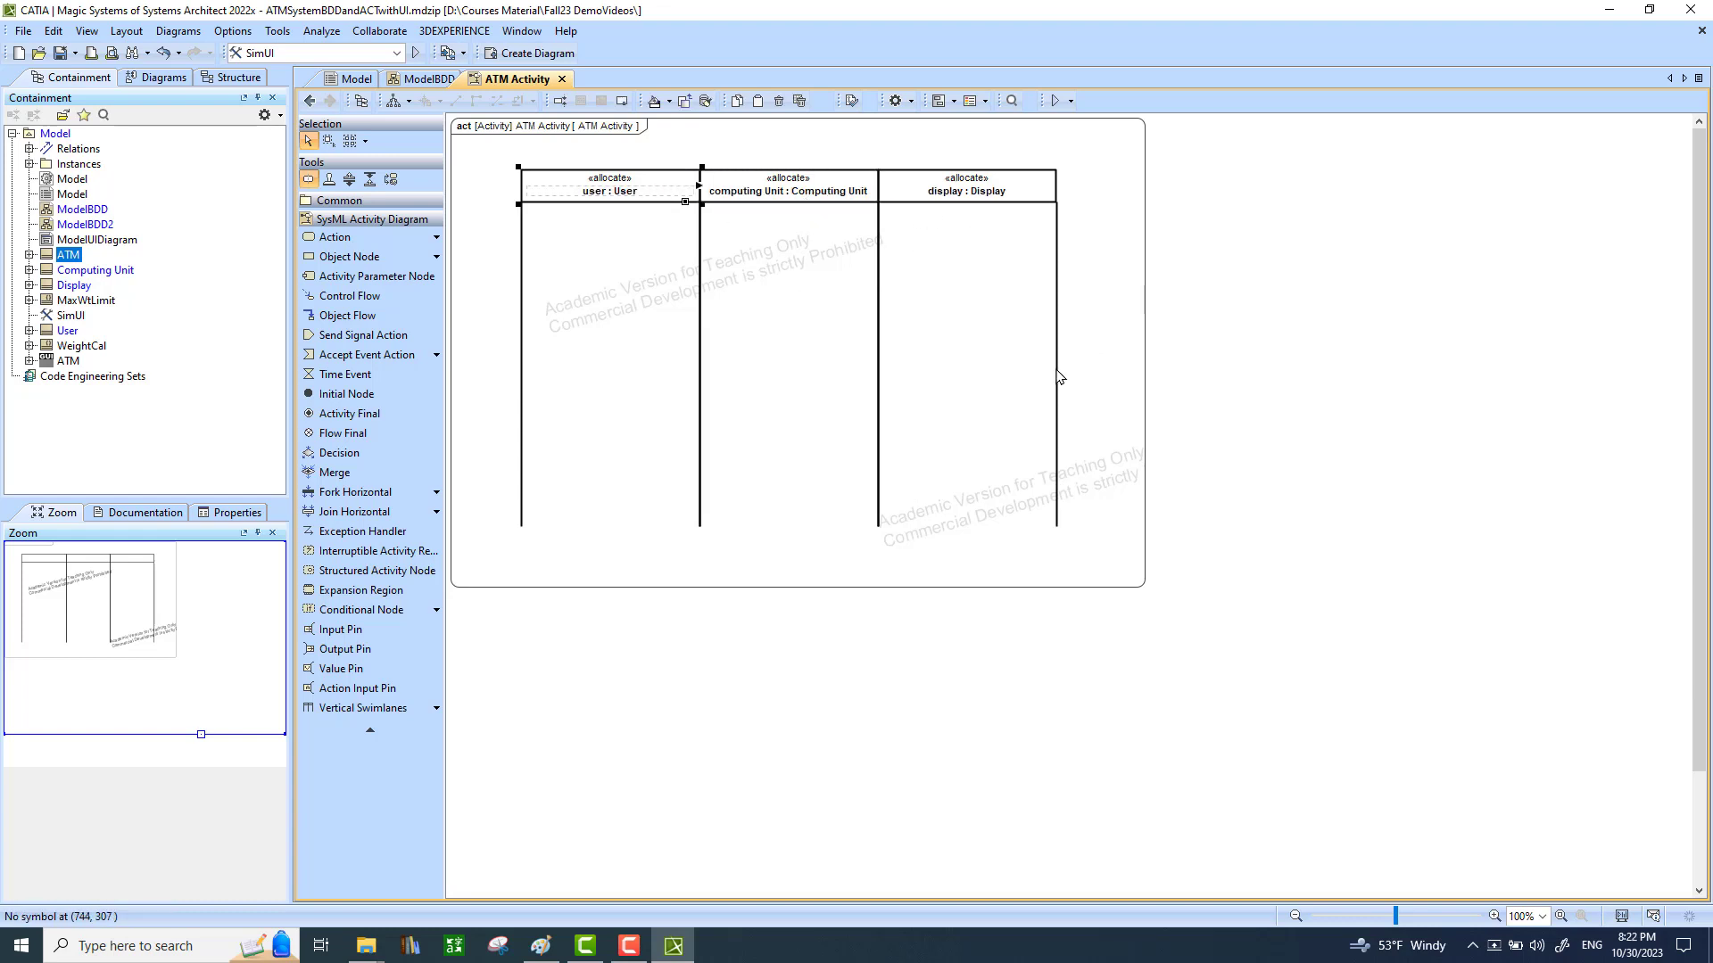
left_click(682, 337)
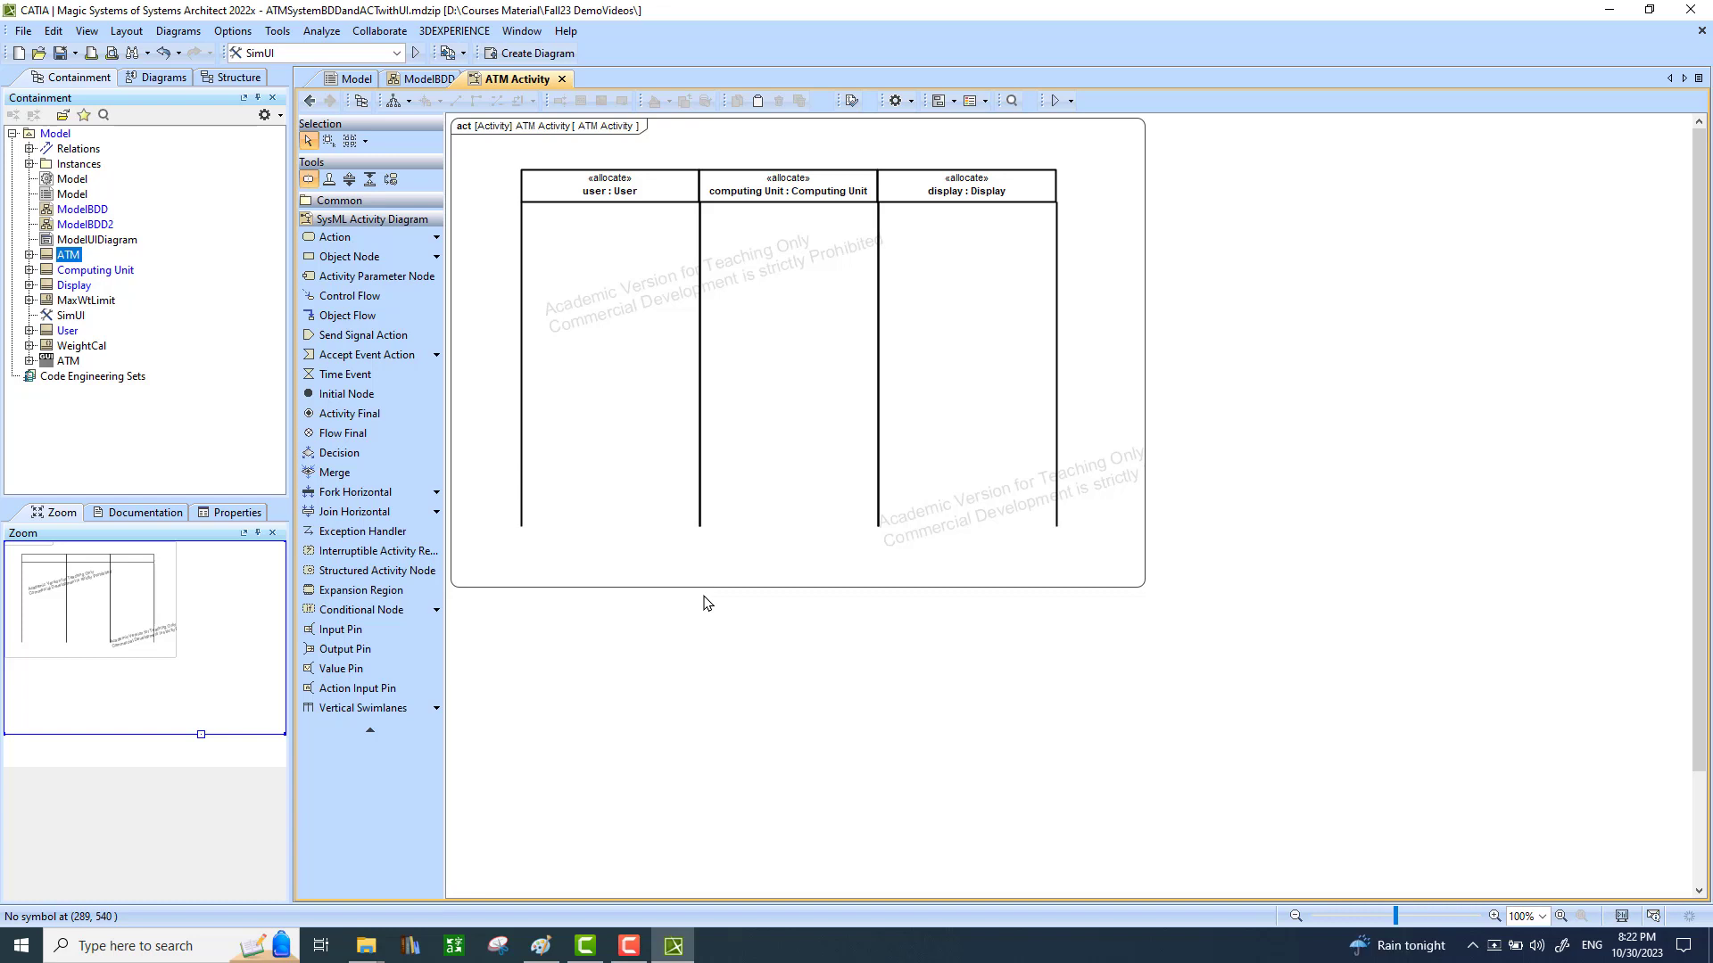
Place an initial node inside the activity frame, just outside the user swimlane.
left_click(436, 239)
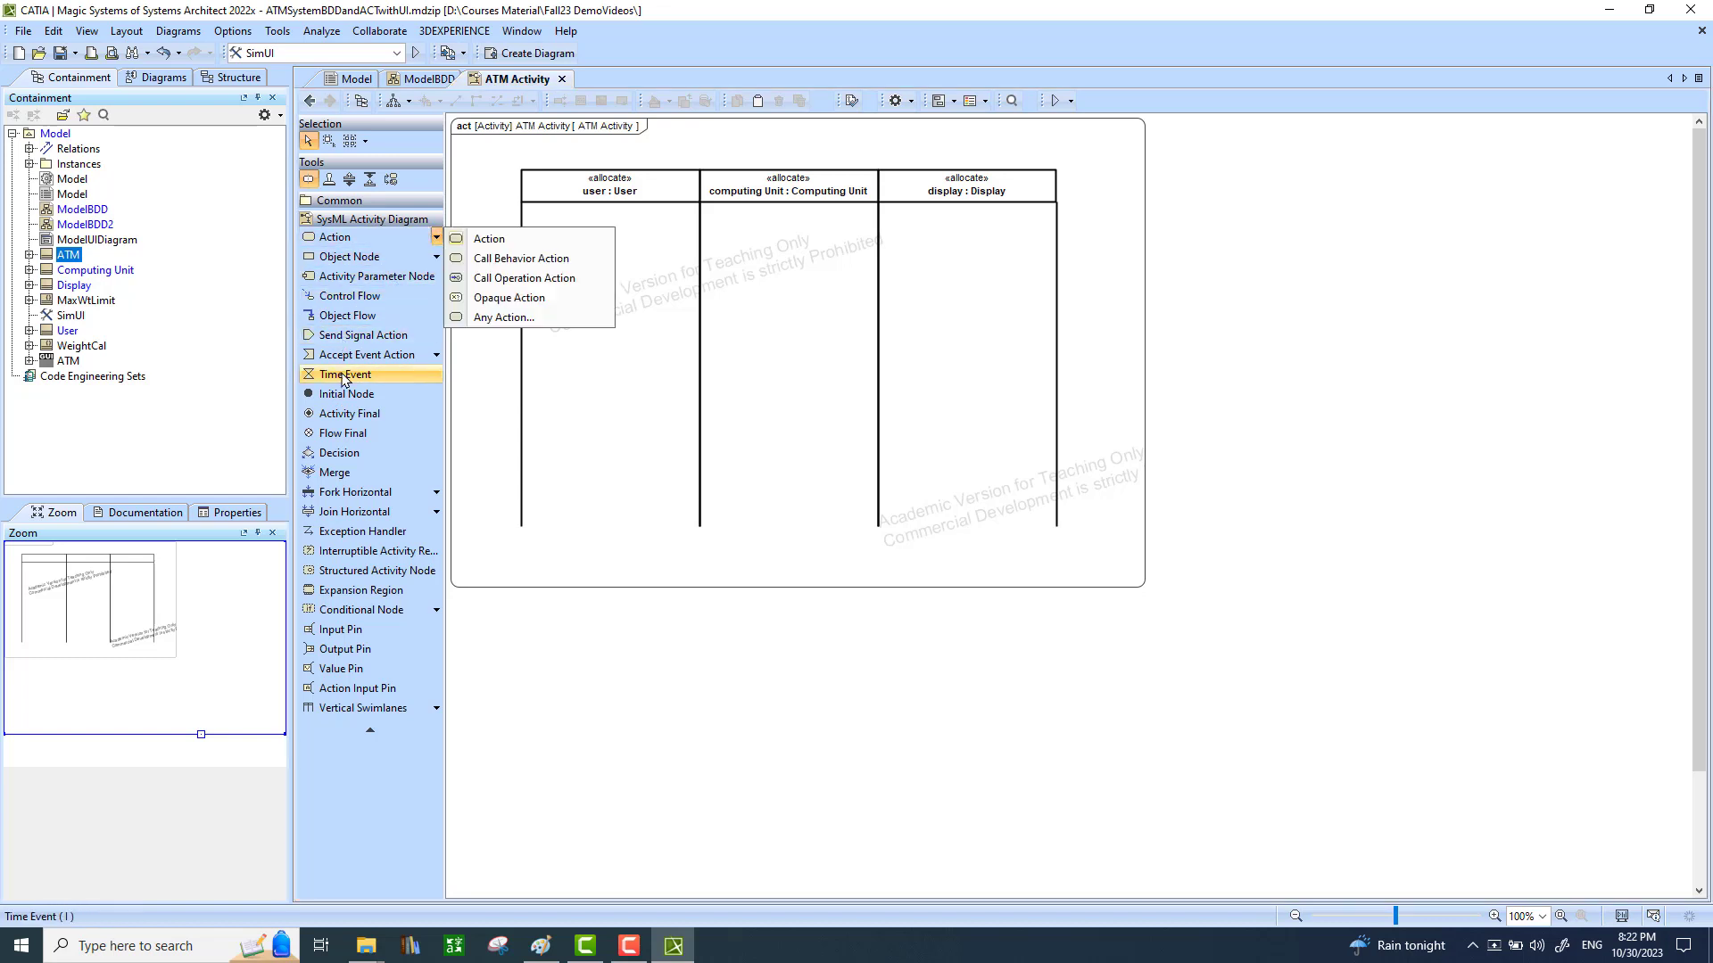
left_click(341, 394)
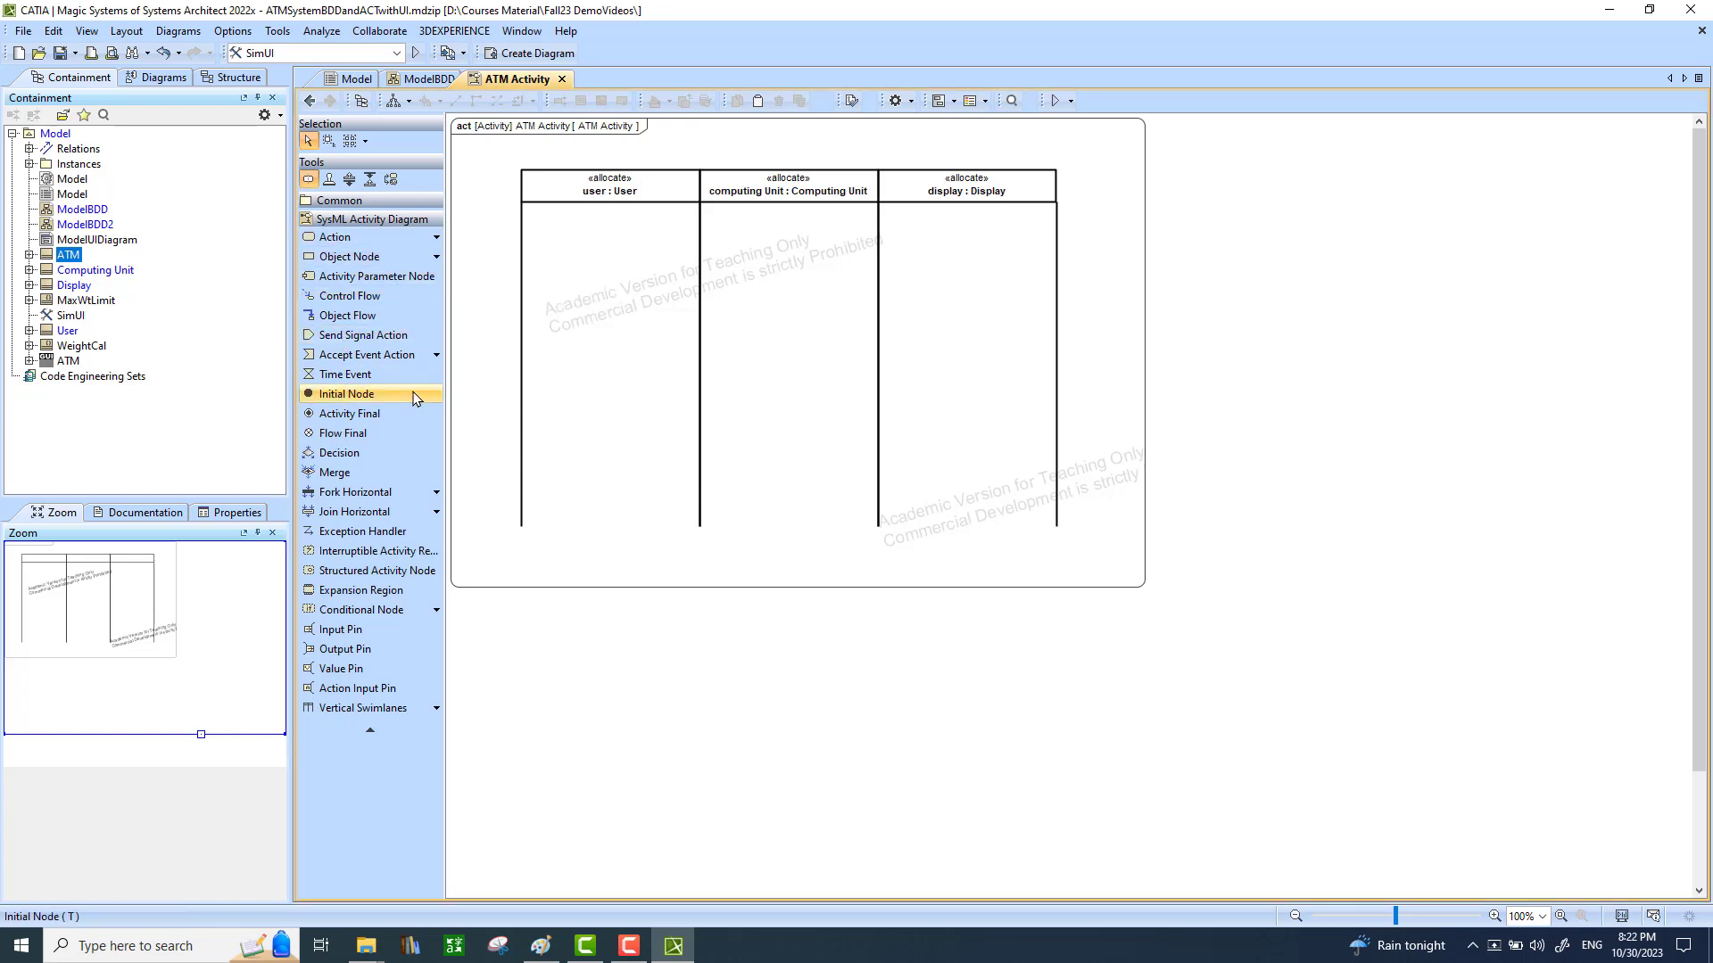
left_click(358, 395)
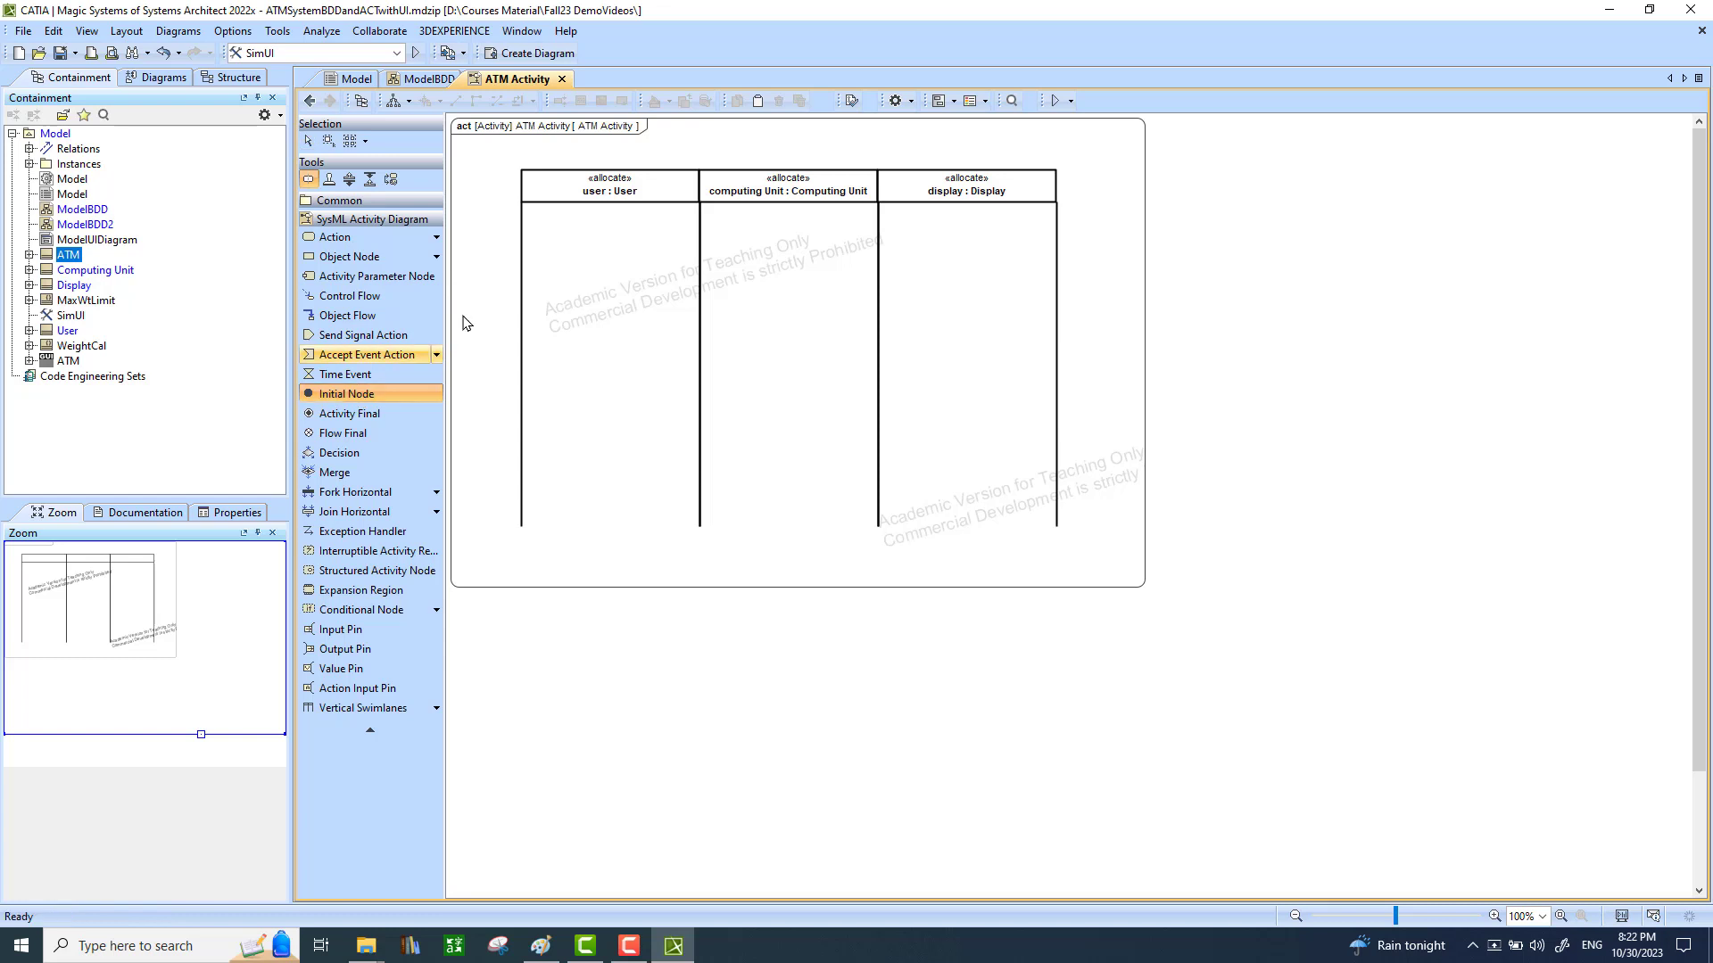
left_click(473, 250)
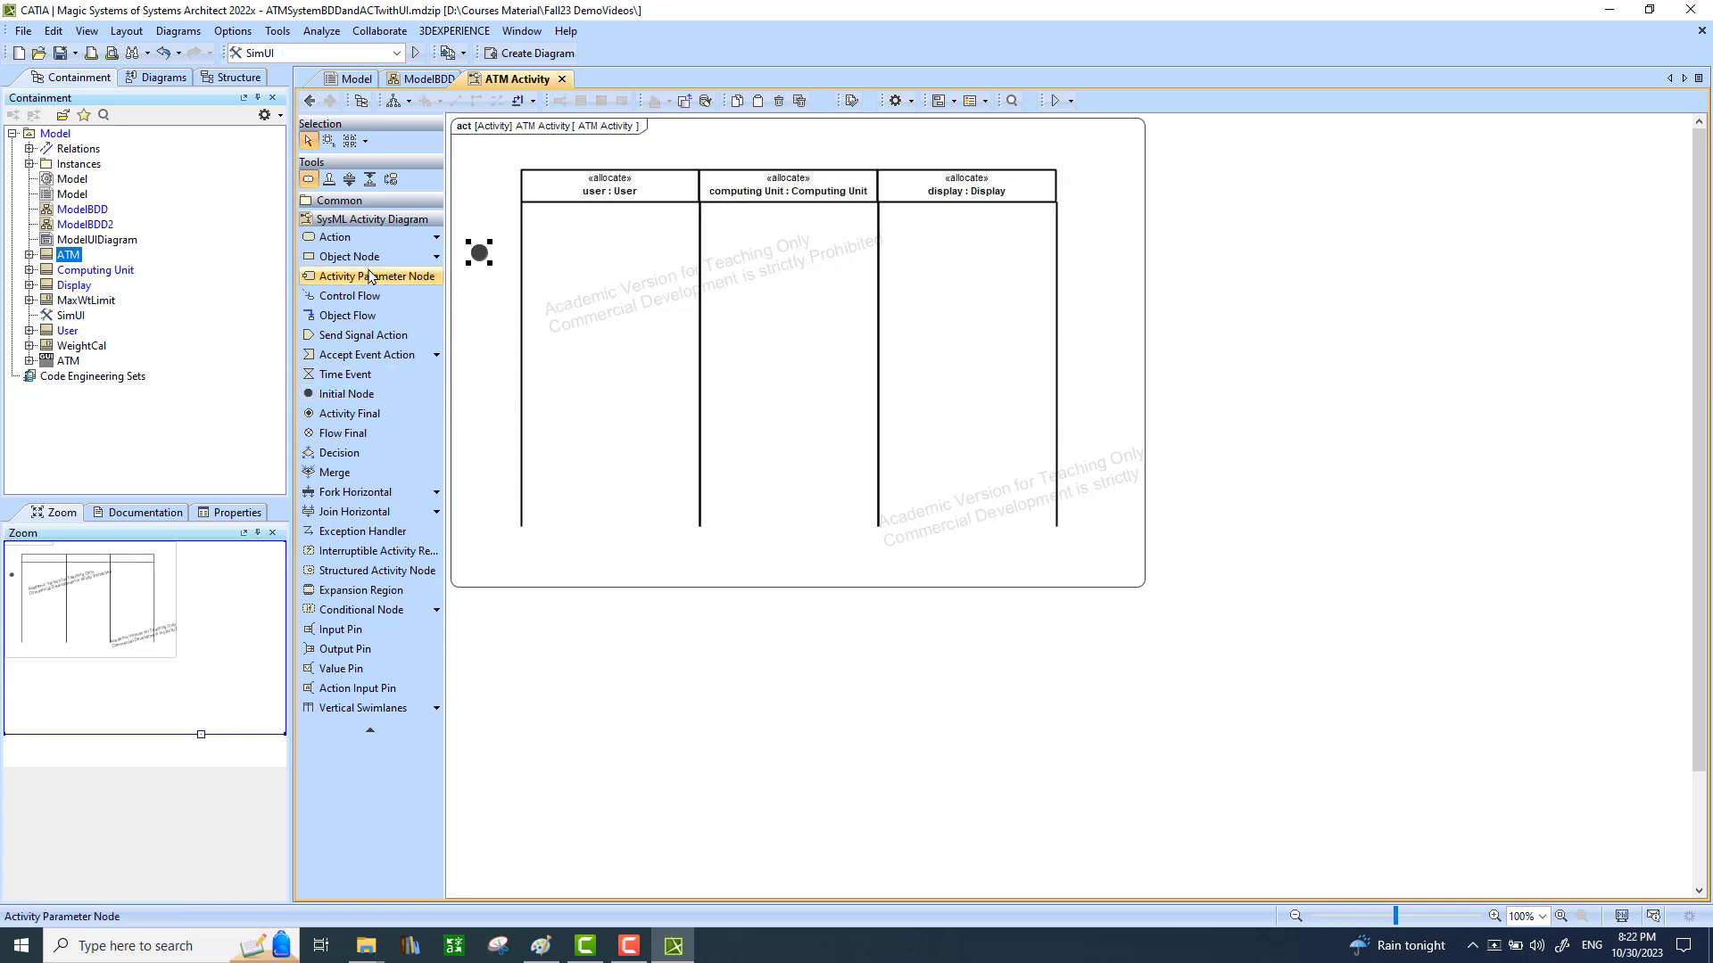
Add one opaque action to the user swimlane and three opaque actions to the computing Unit swimlane.
left_click(436, 237)
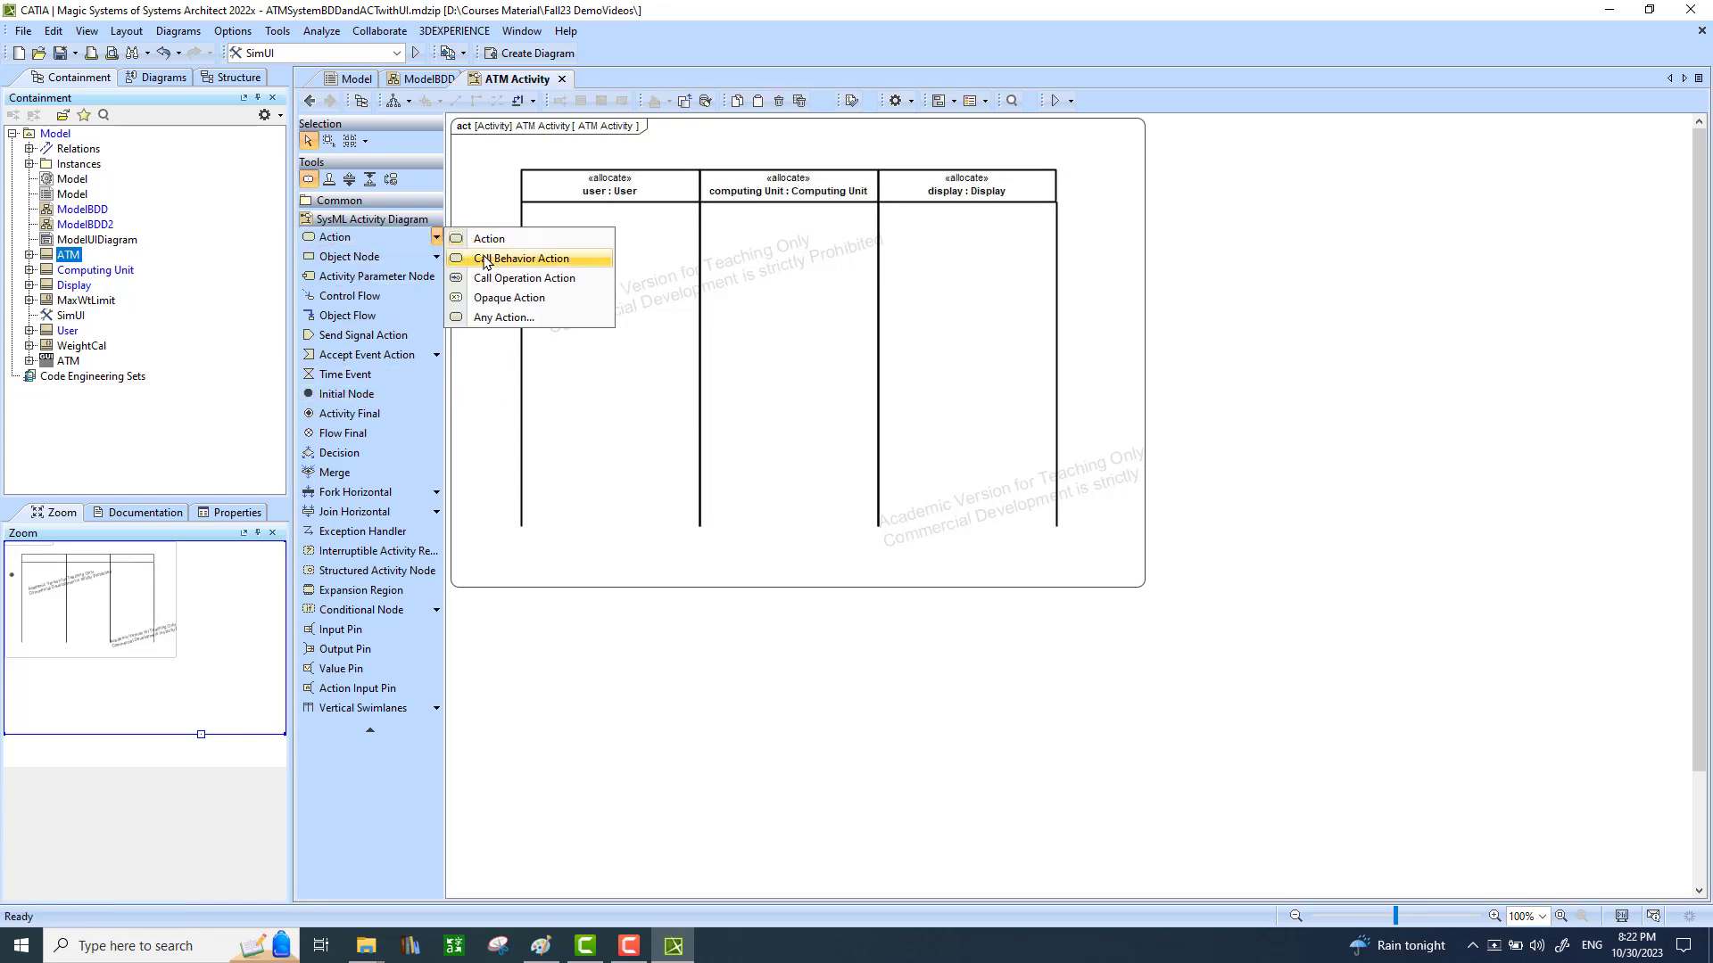
left_click(499, 300)
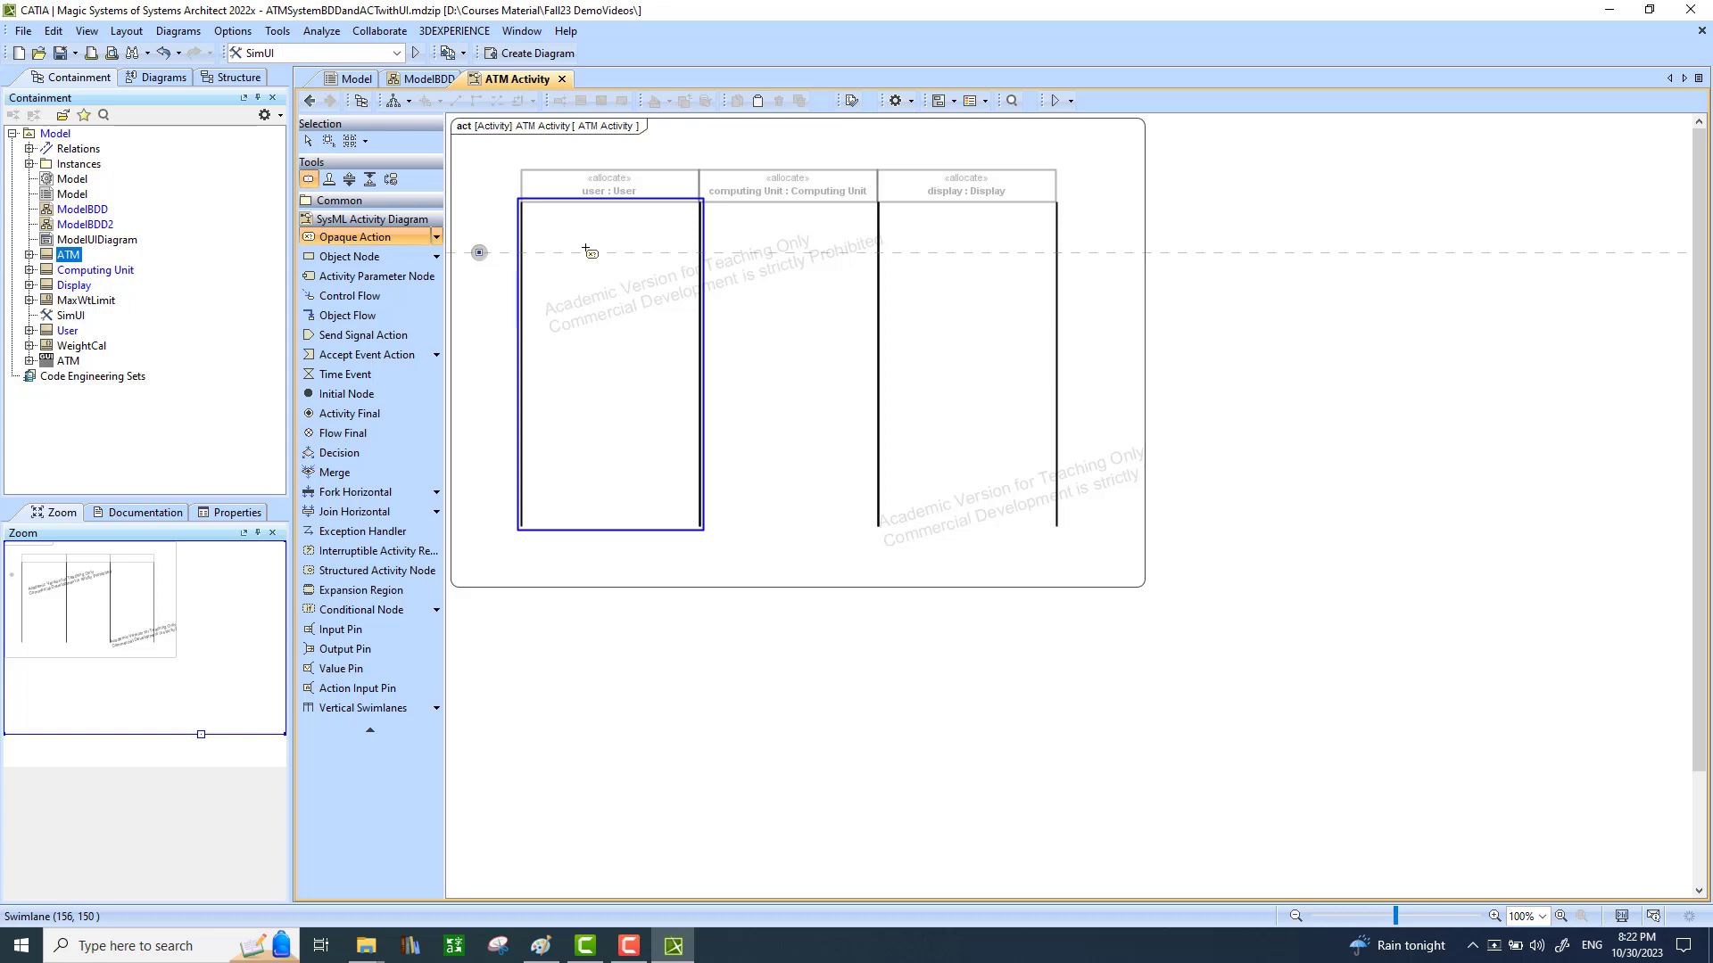
left_click(587, 279)
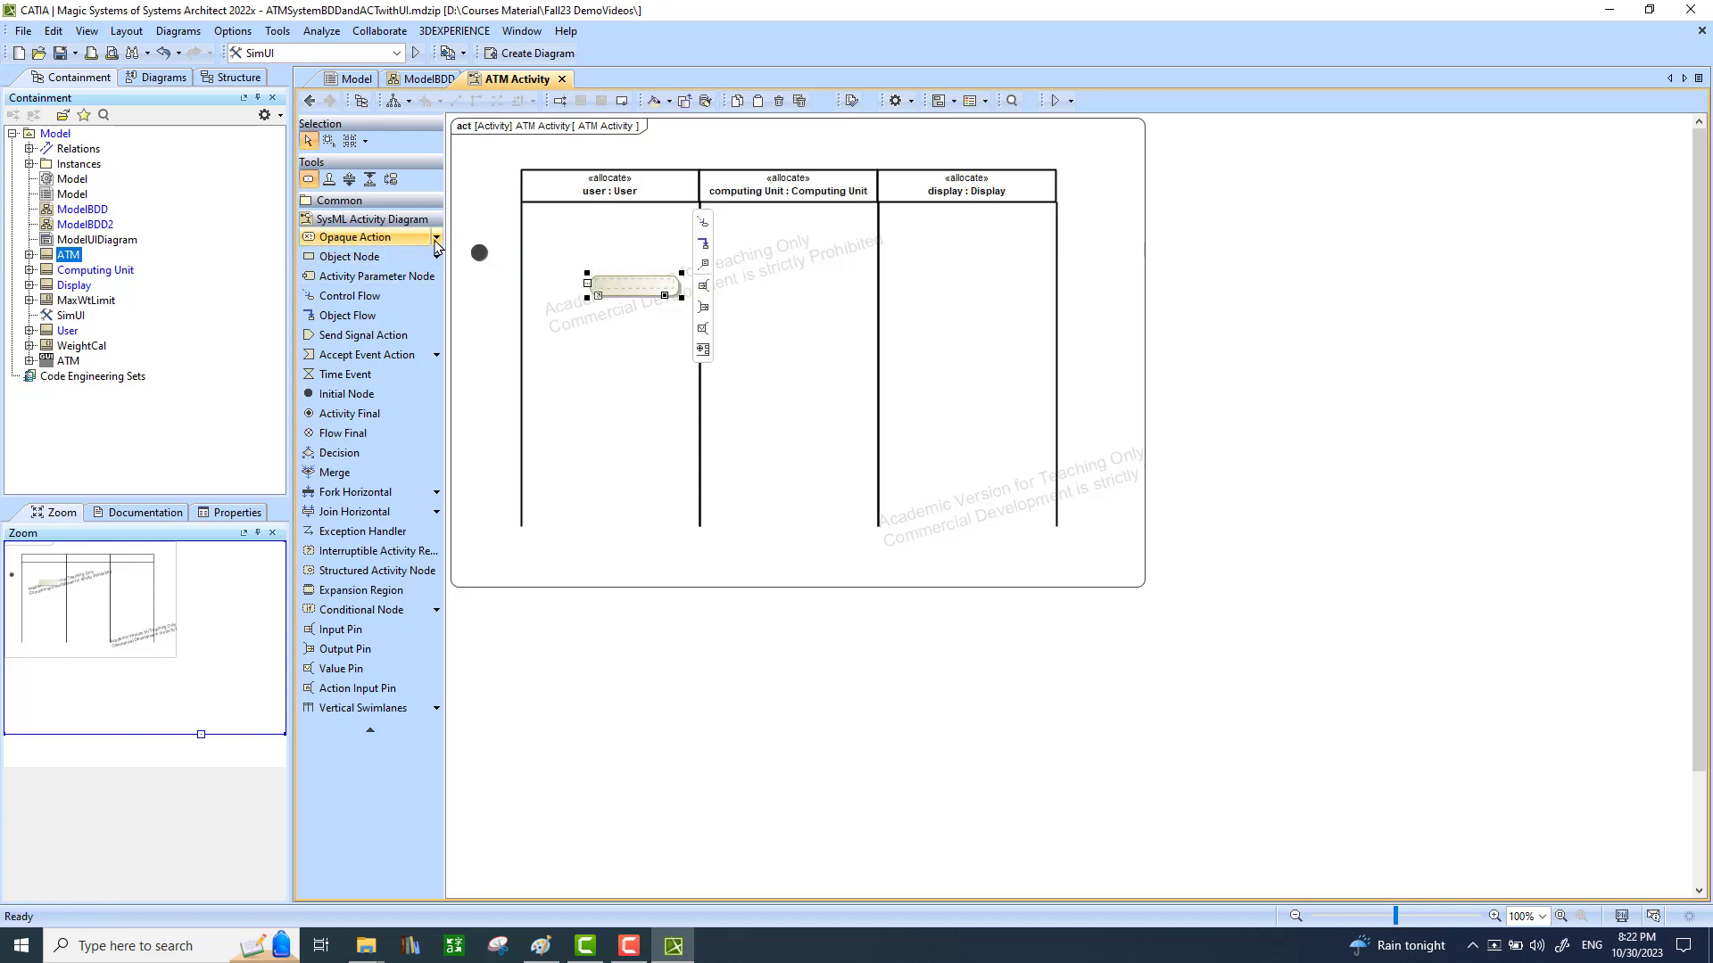
left_click(395, 239)
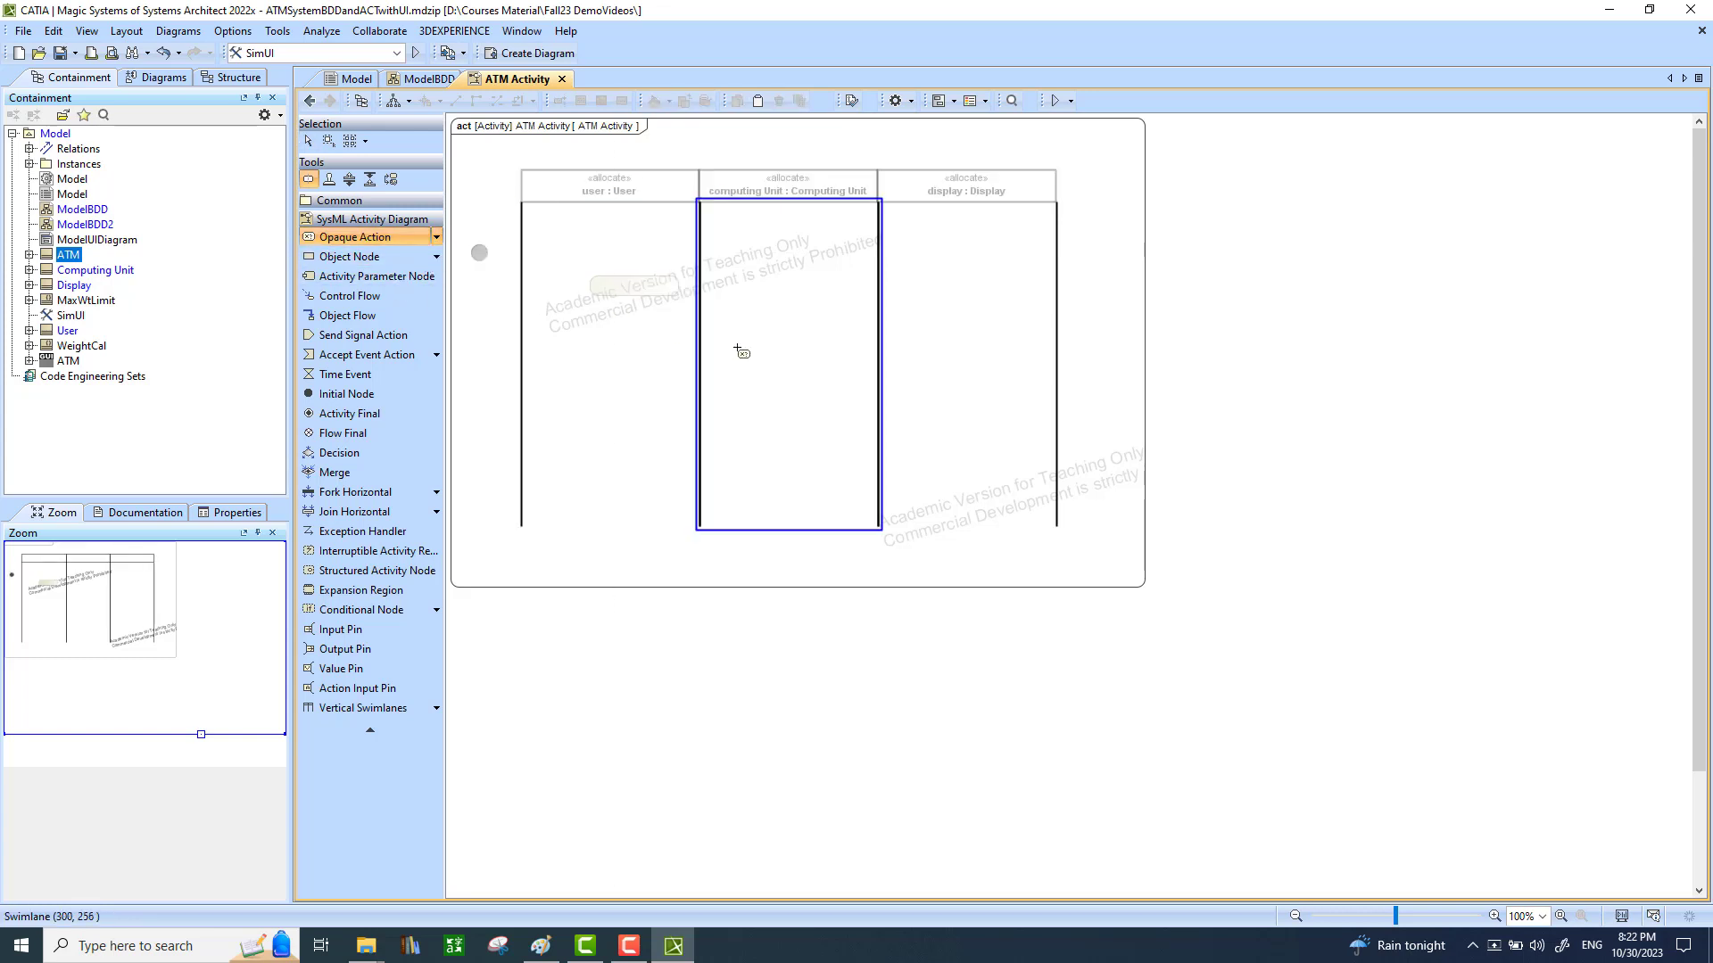
left_click(776, 282)
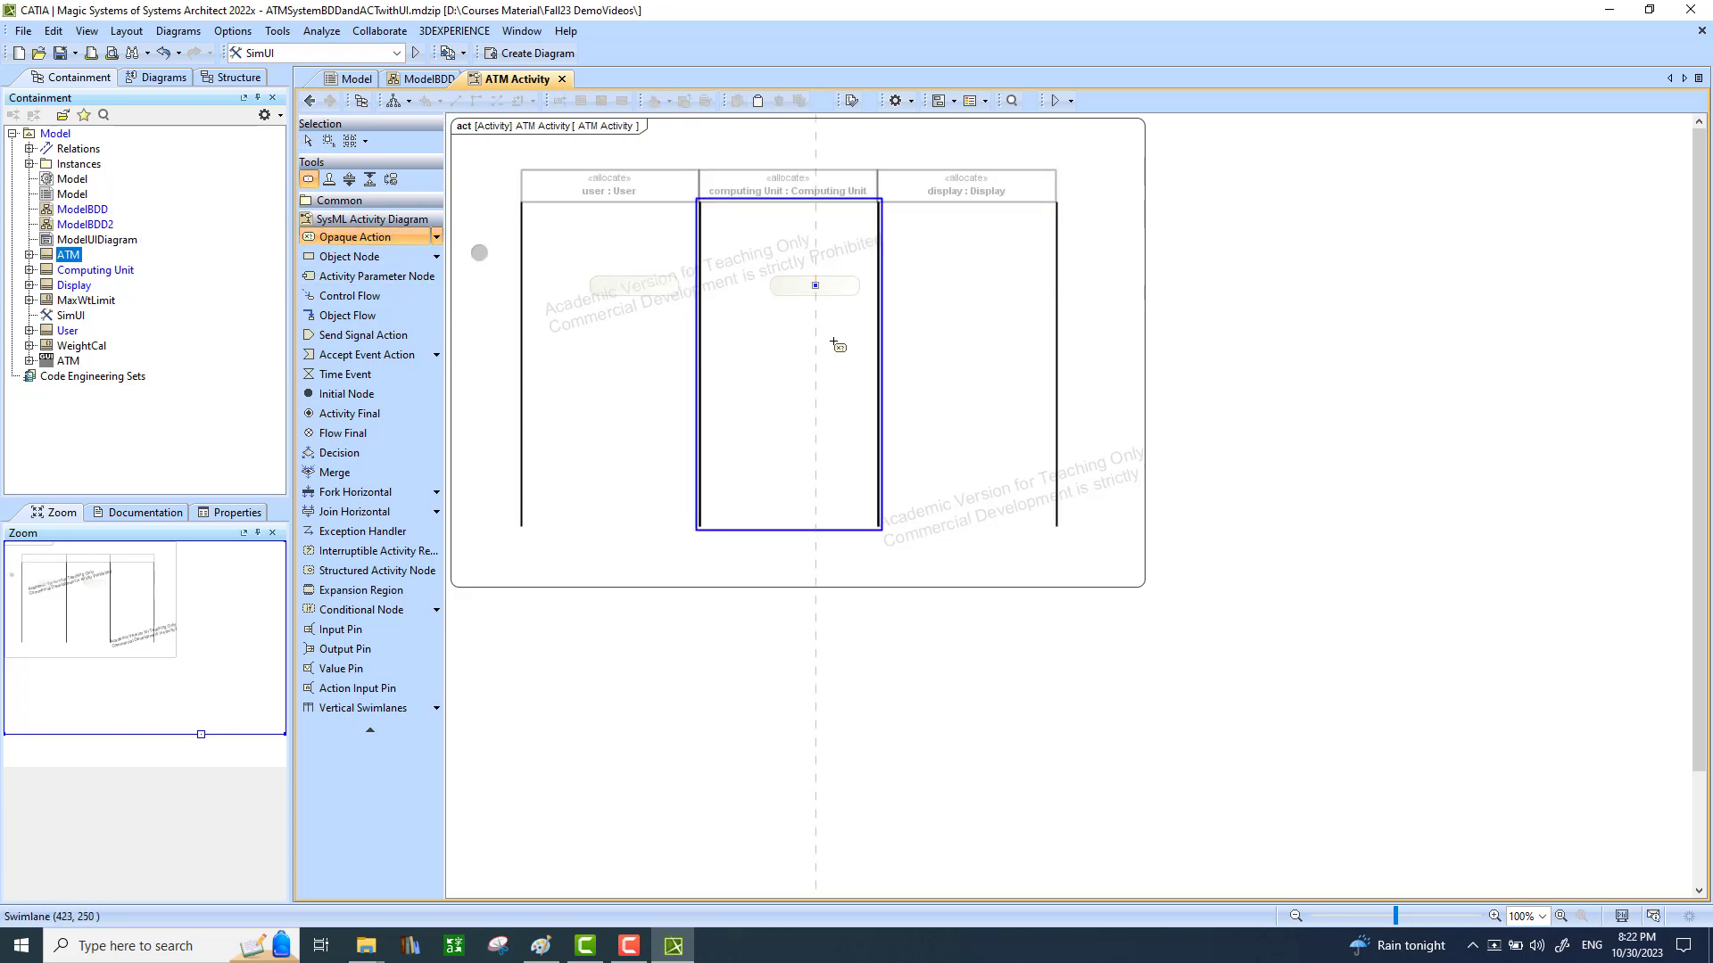
left_click(838, 346)
left_click(395, 239)
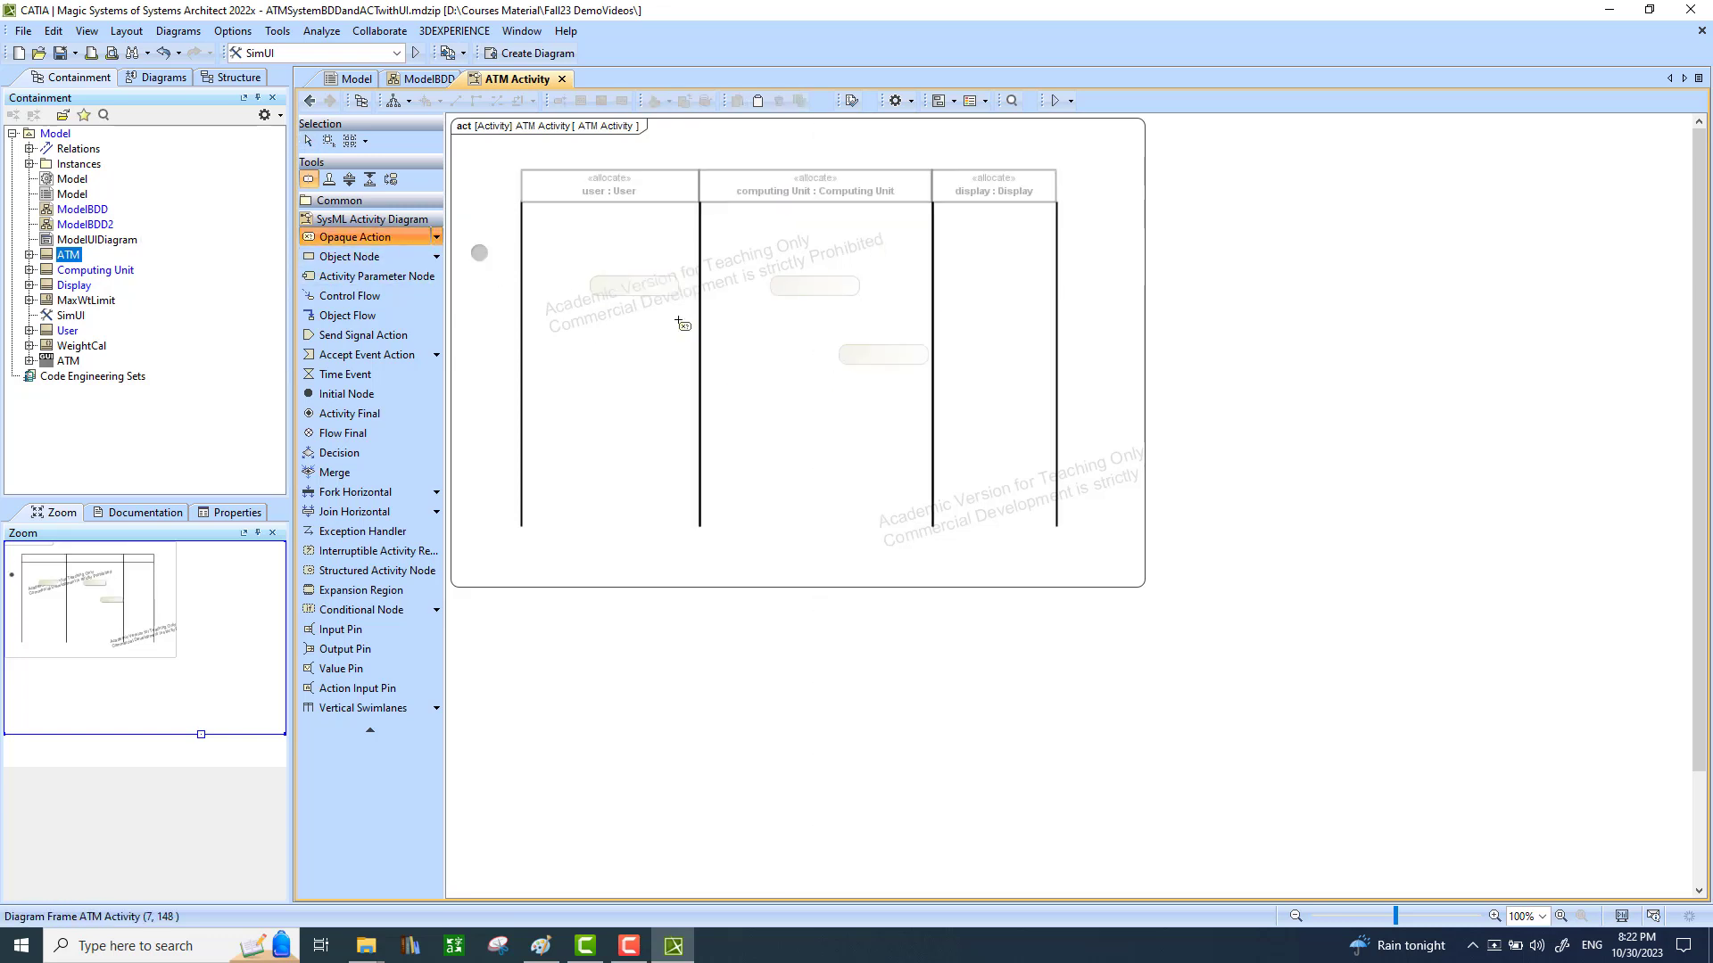
left_click(748, 397)
Add three opaque actions, one below another, to the display swimlane.
left_click(357, 239)
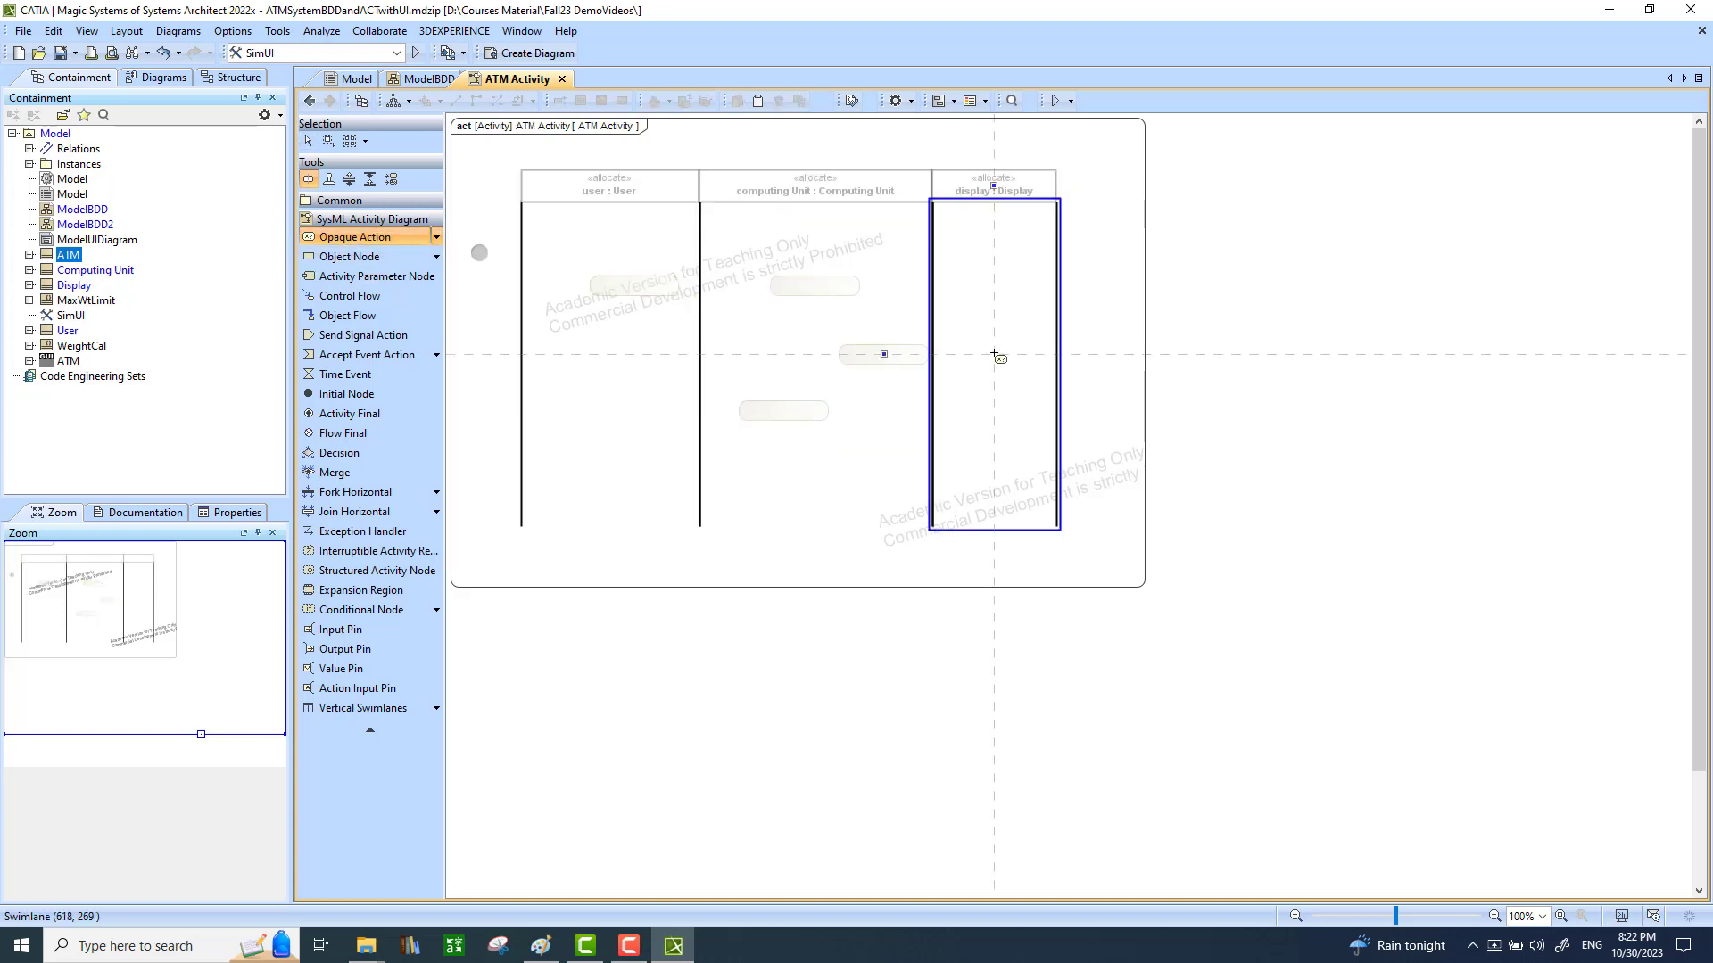
left_click(985, 352)
left_click(357, 237)
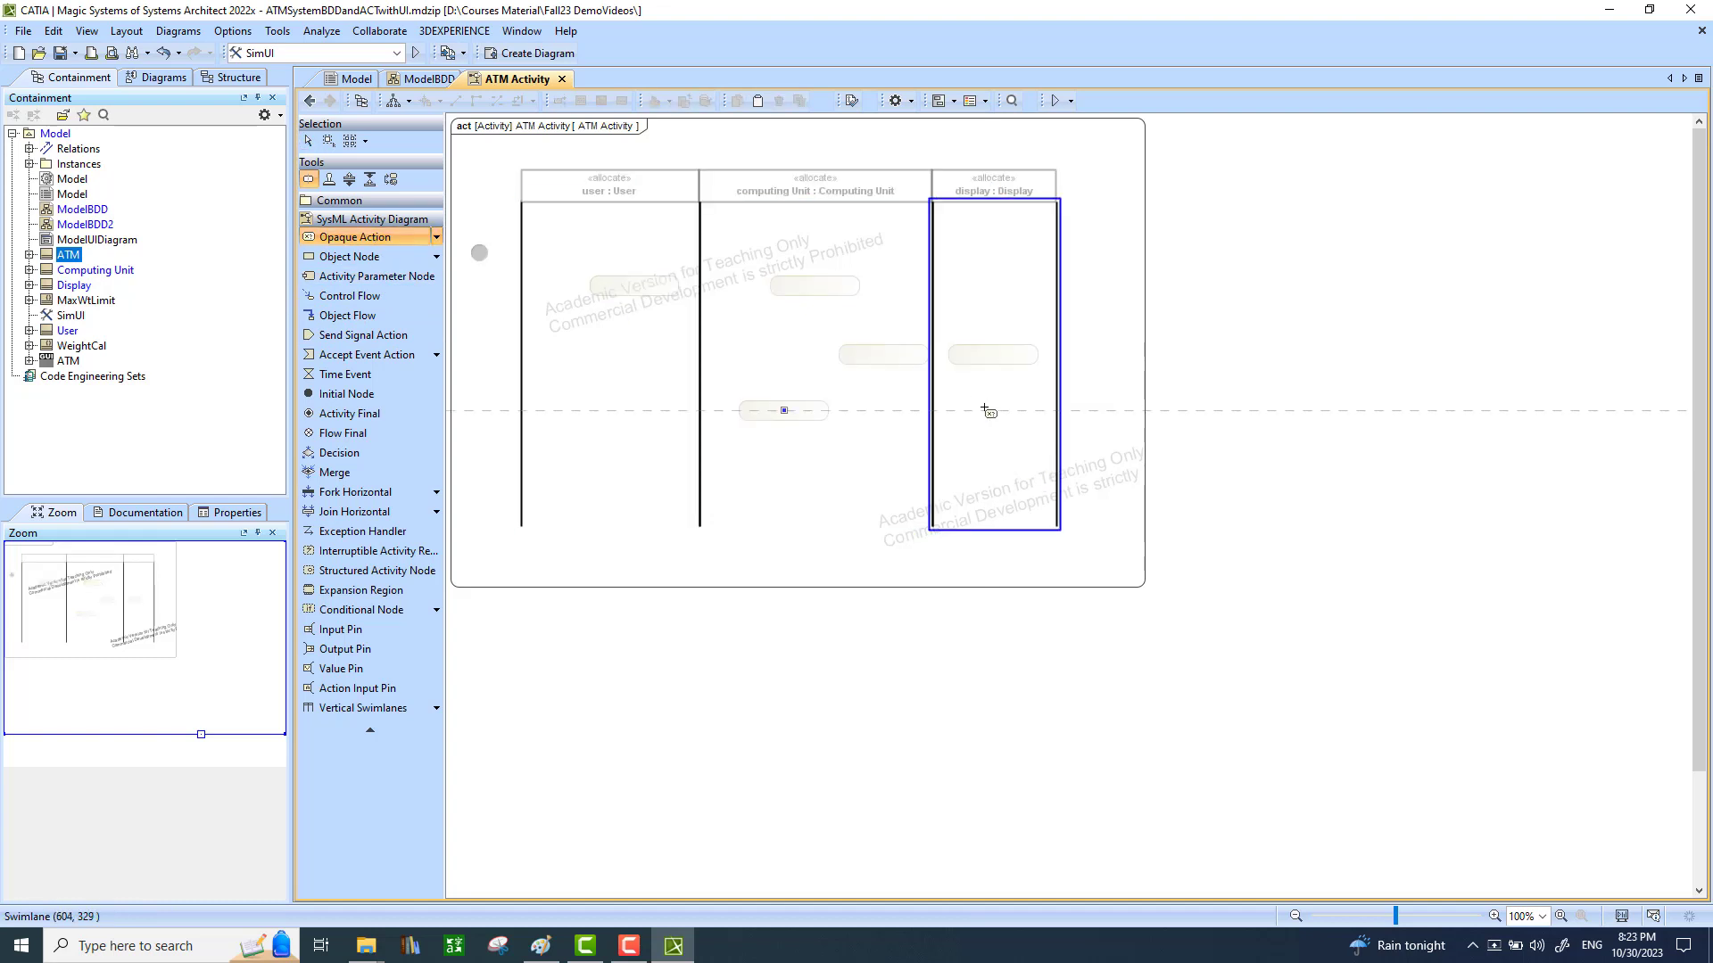
left_click(984, 409)
left_click(361, 244)
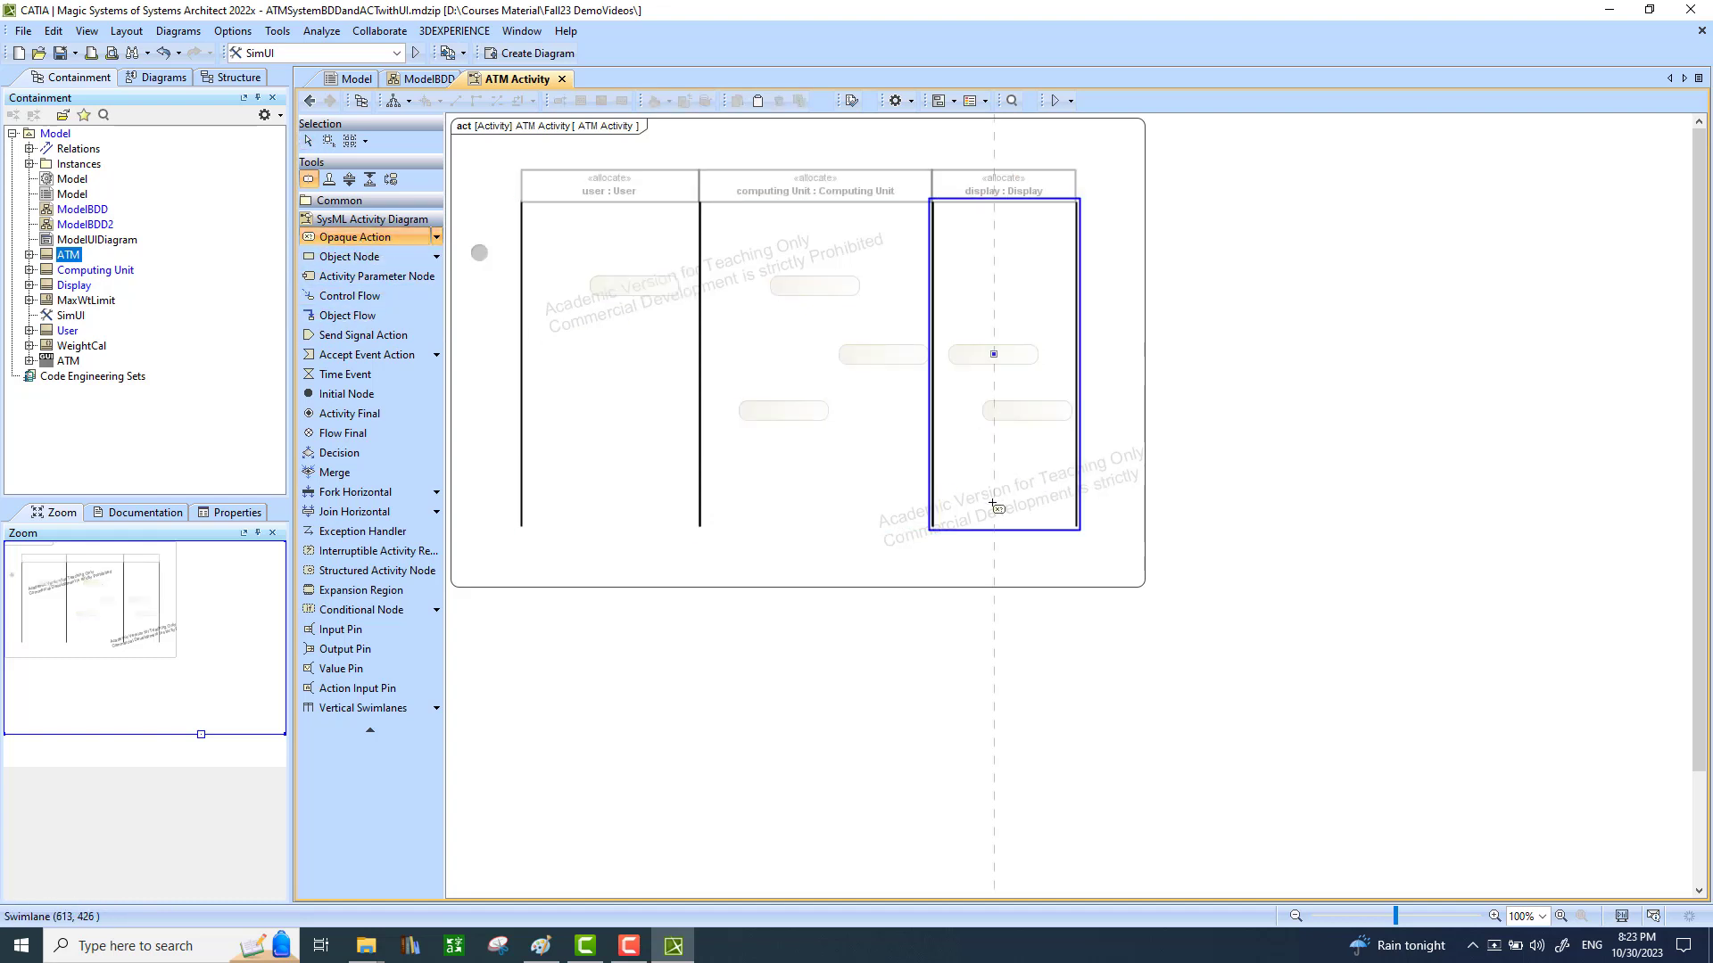
left_click(986, 504)
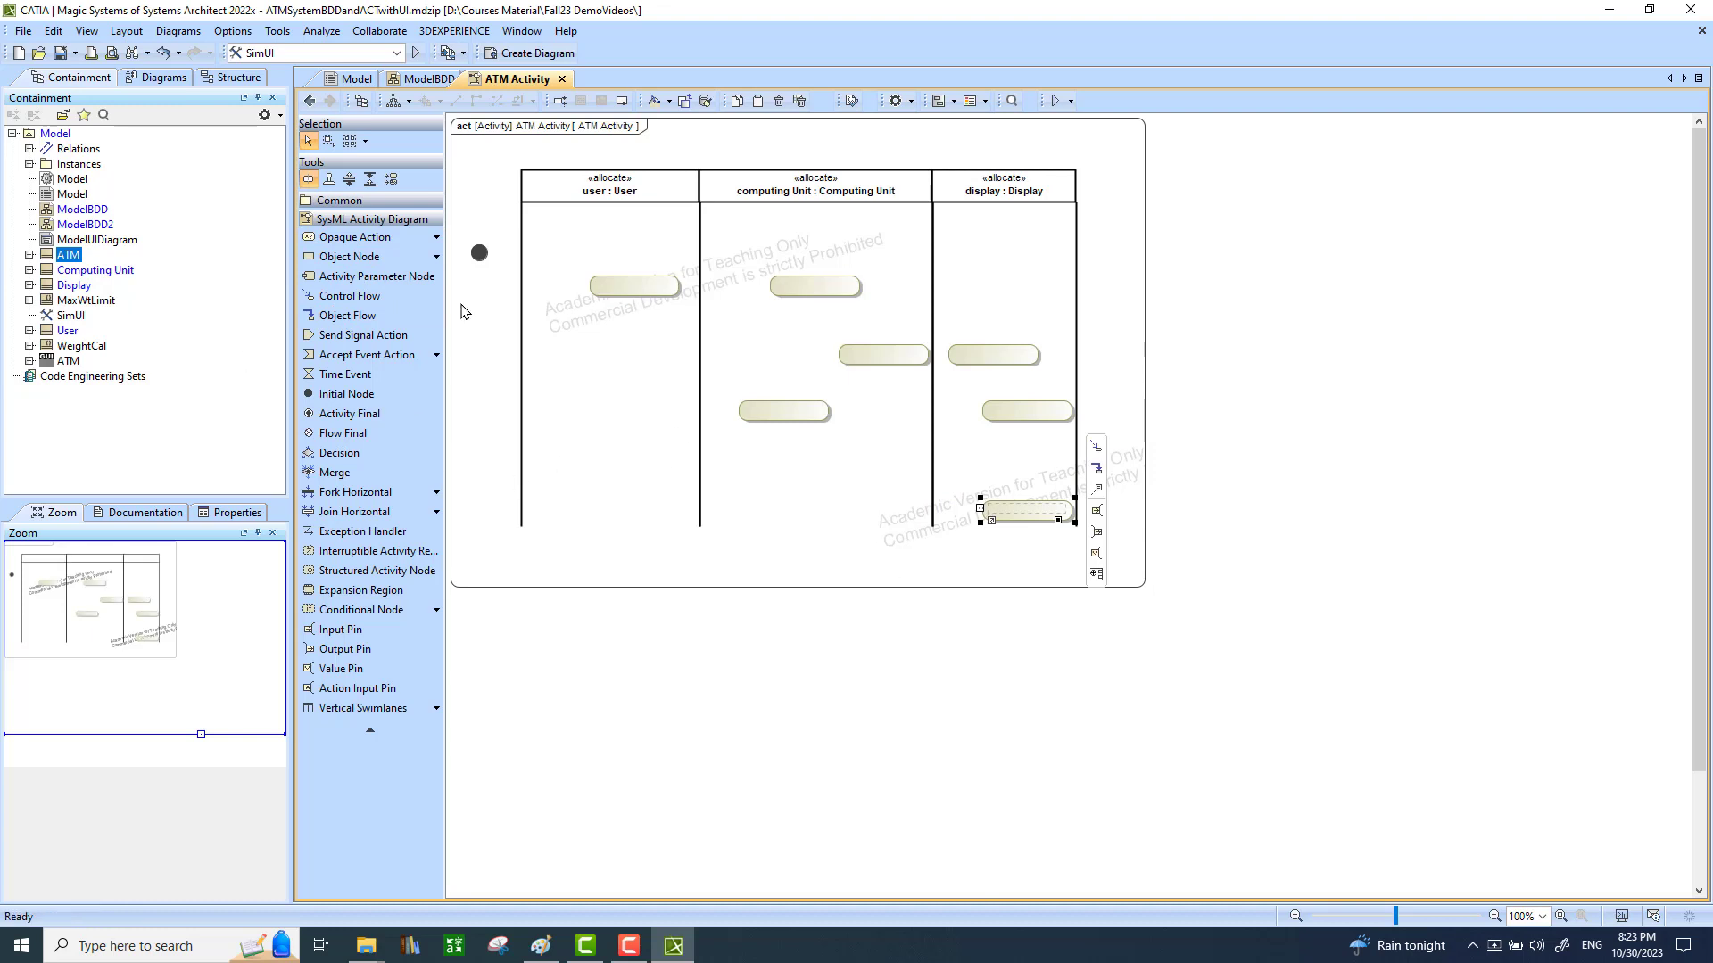
Add an accept event action to the user swimlane, level with the initial node, and position the opaque action below it.
key("shift+f")
key("Escape")
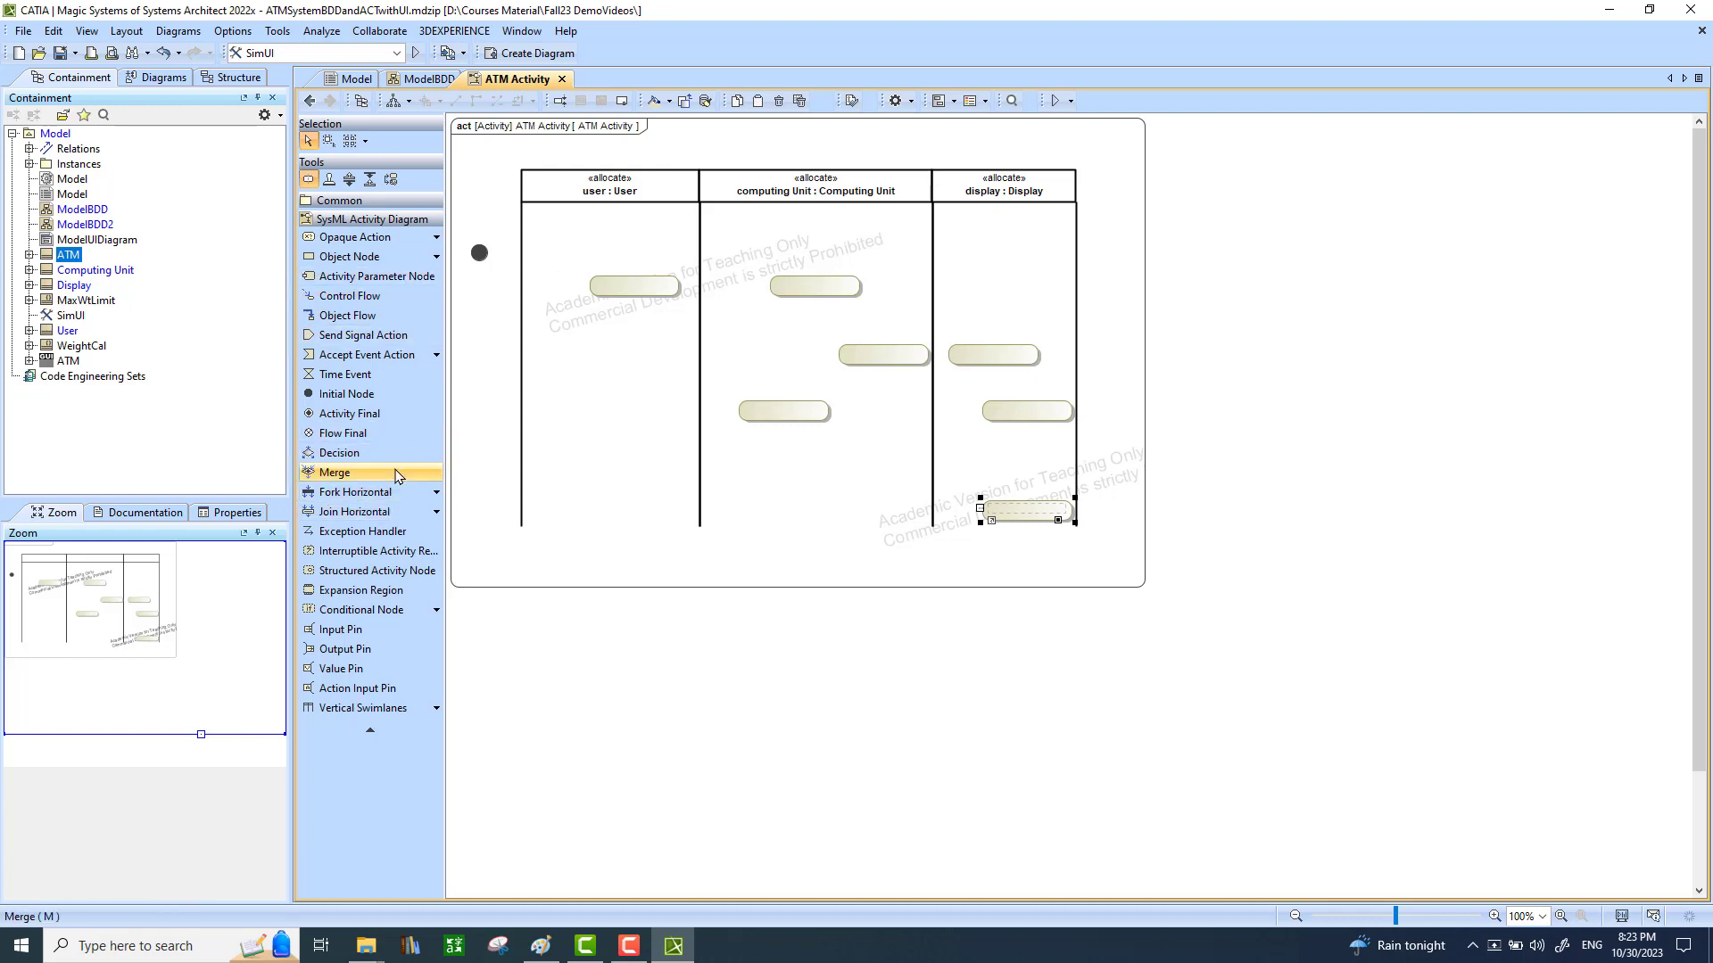
left_click(373, 356)
left_click(592, 241)
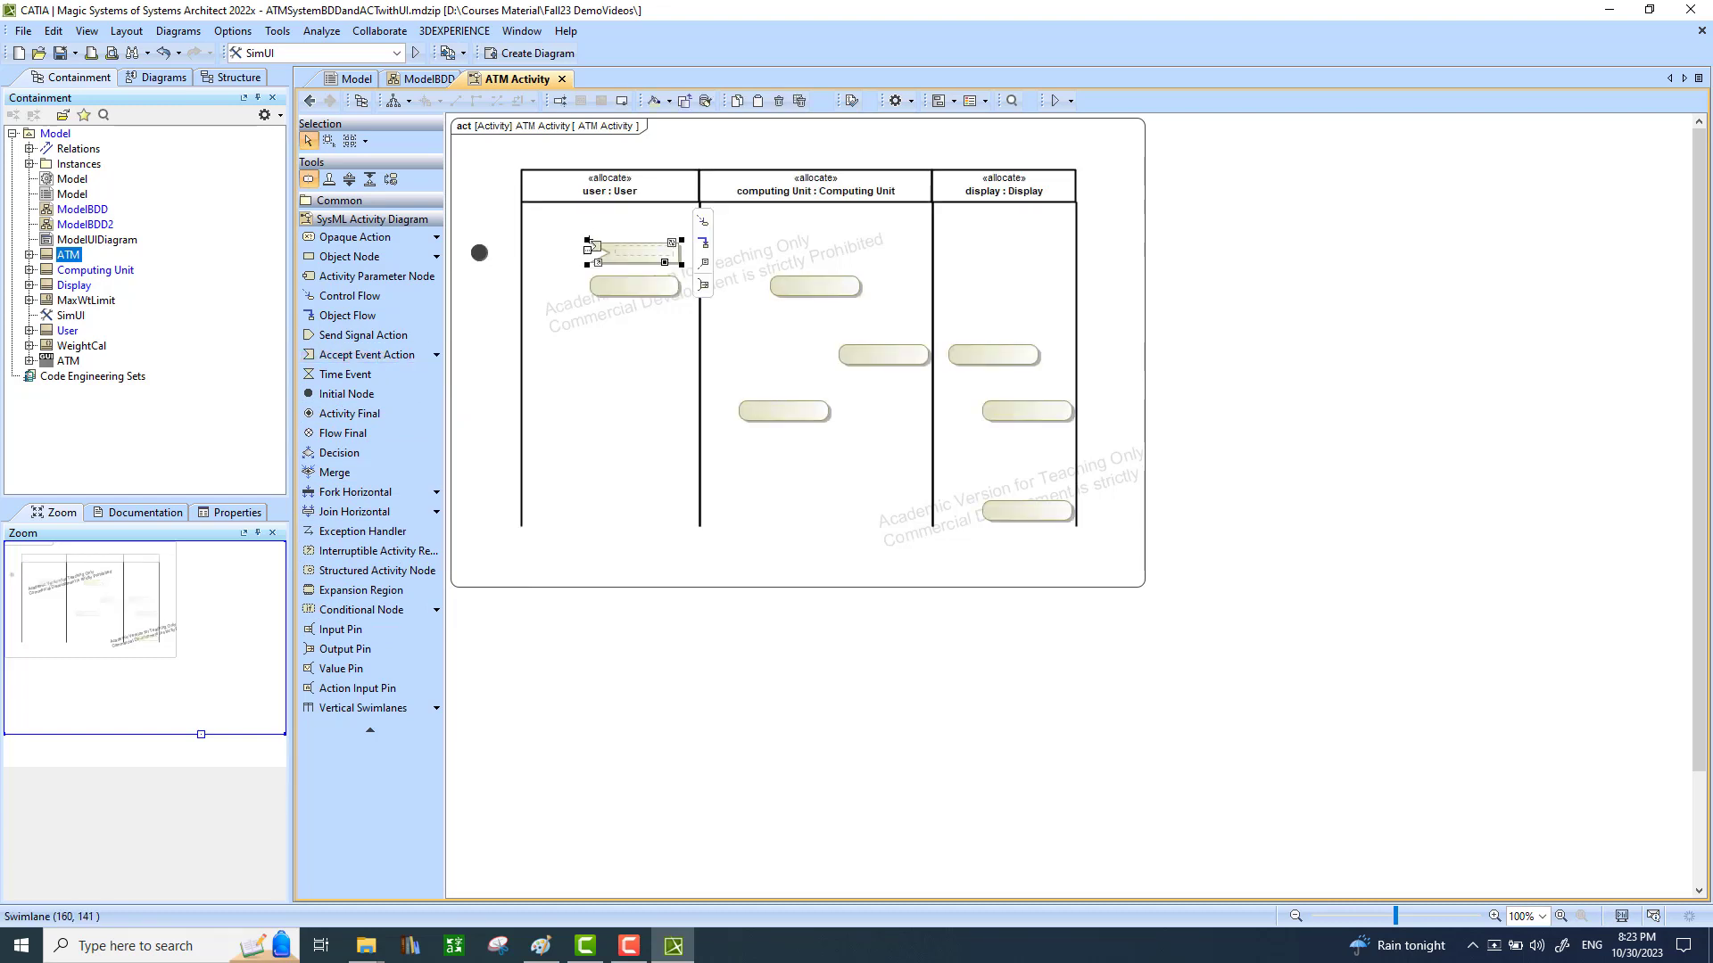
left_click_drag(633, 287, 610, 259)
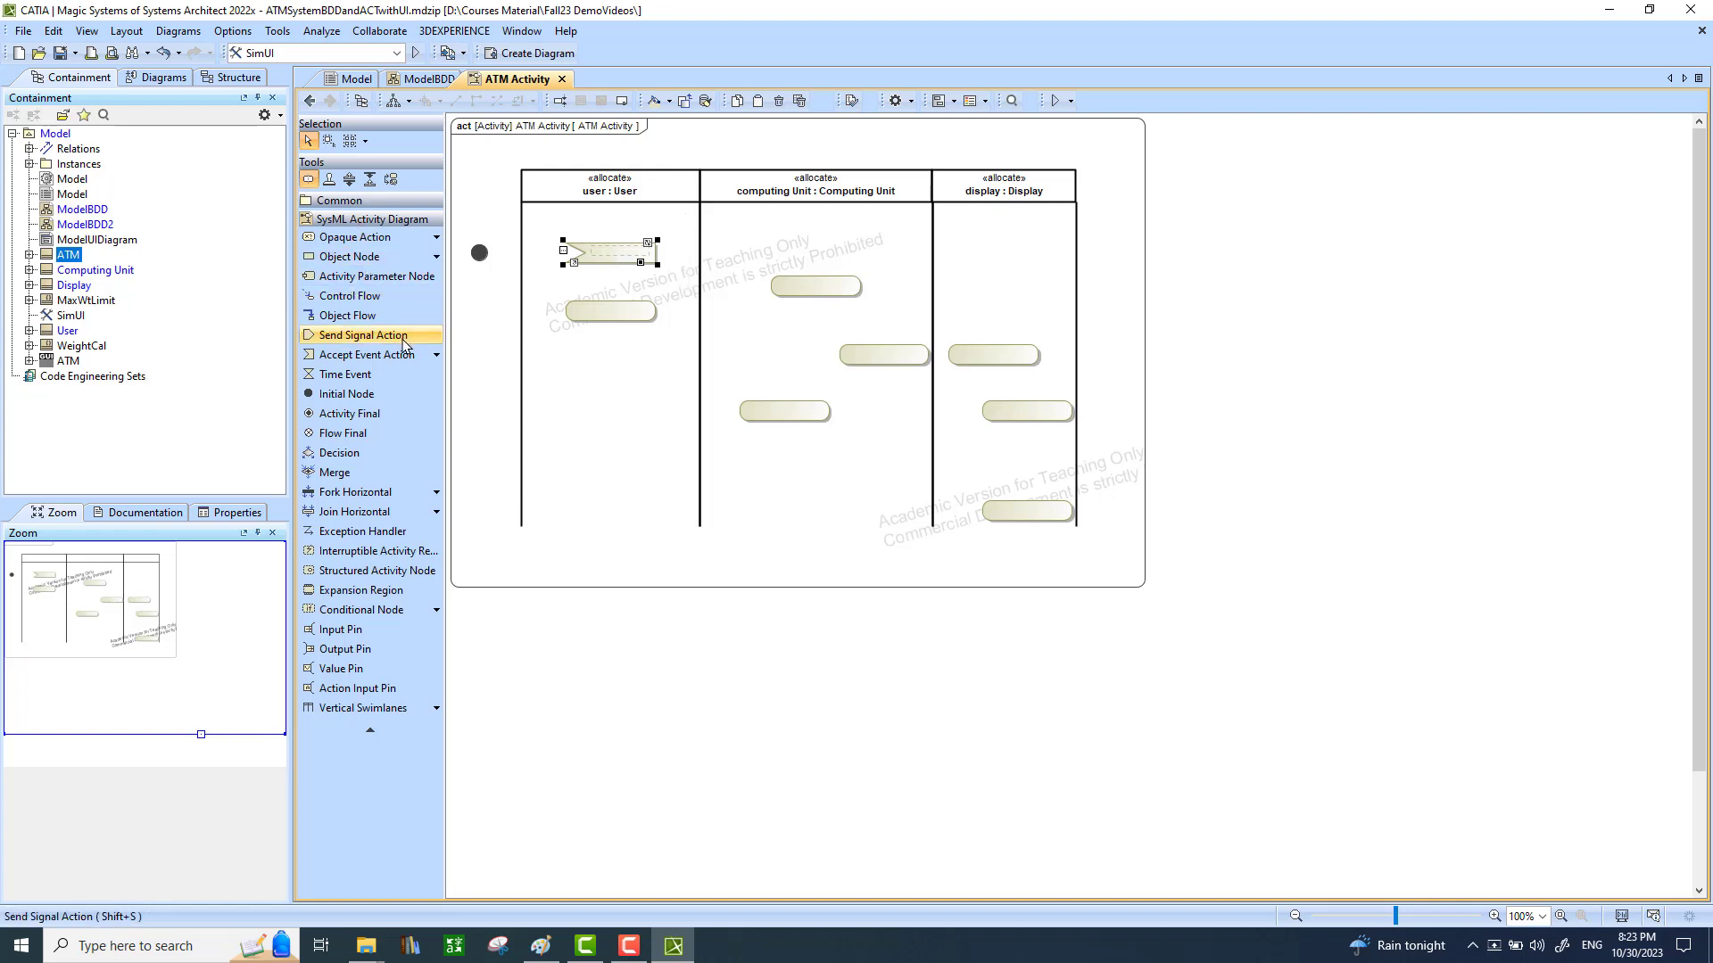
left_click(377, 297)
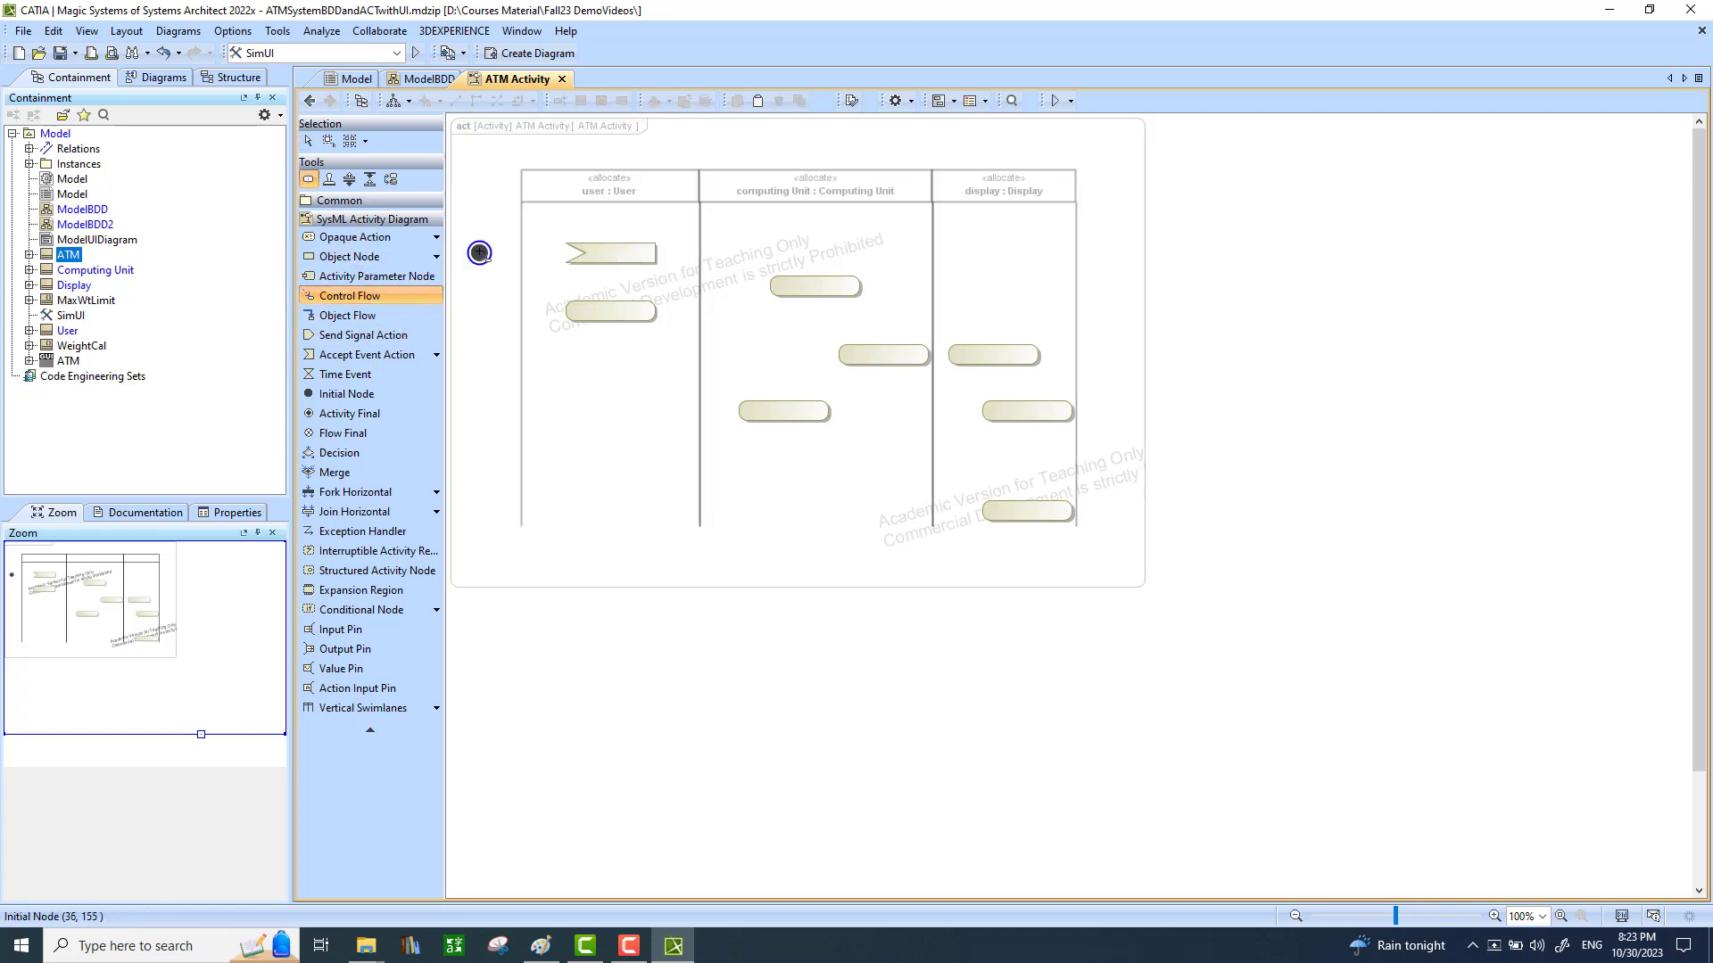
left_click(479, 252)
left_click(576, 249)
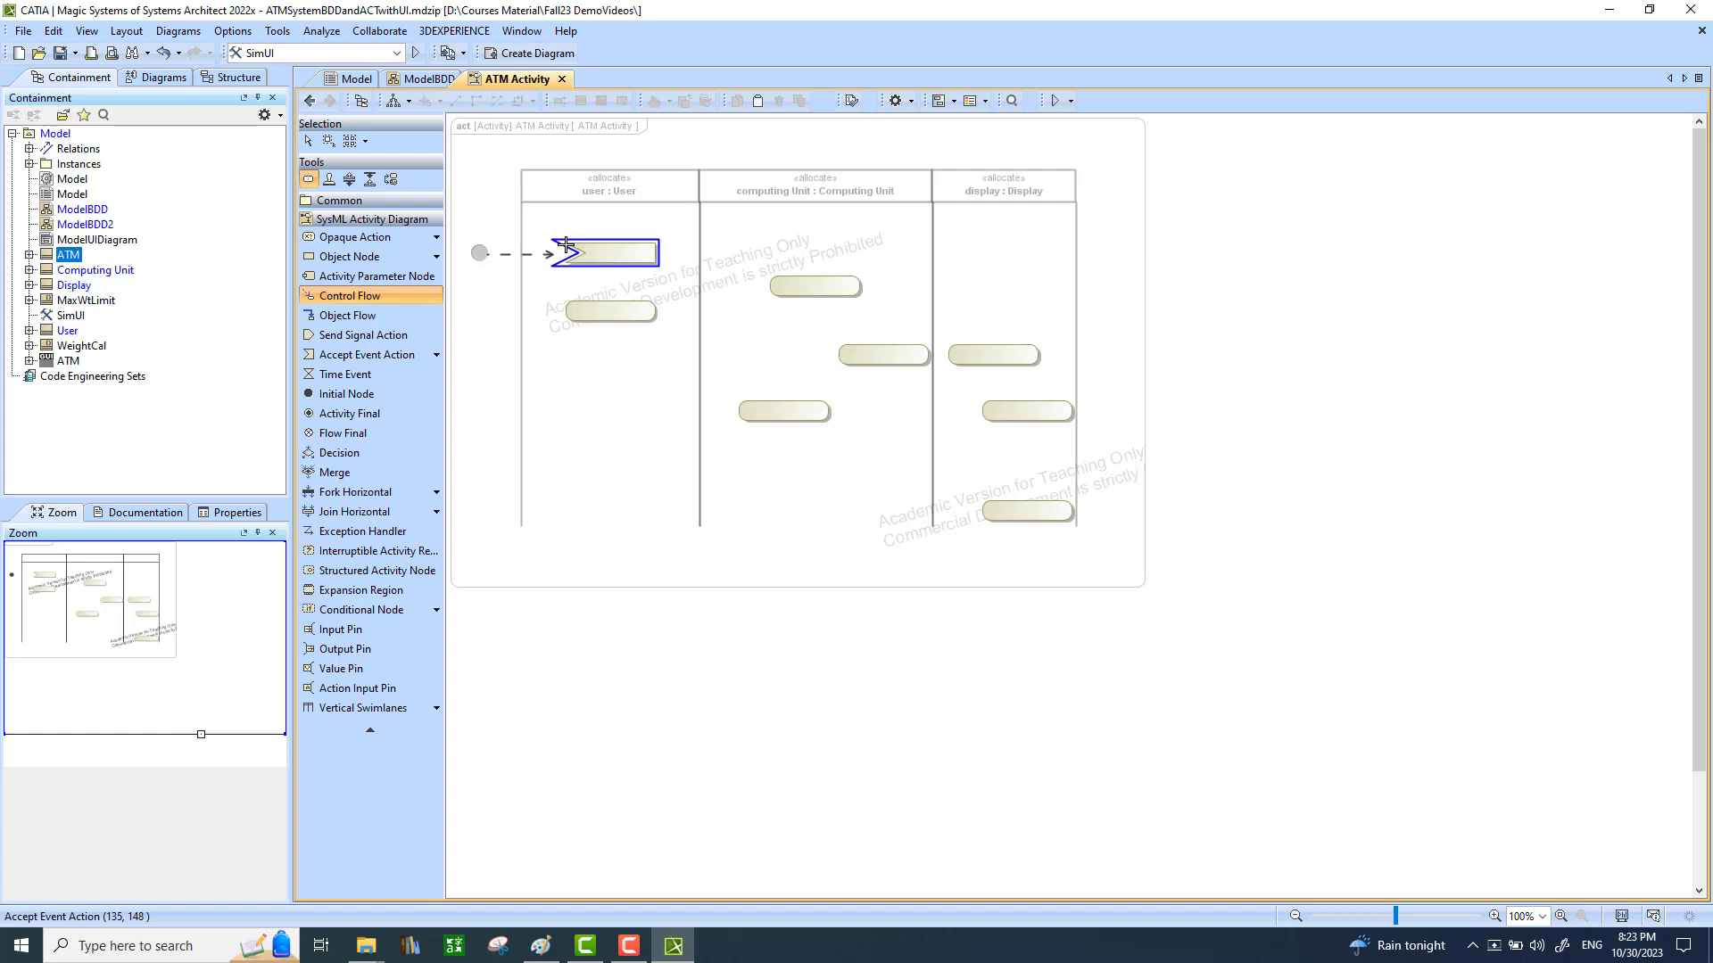
key("Escape")
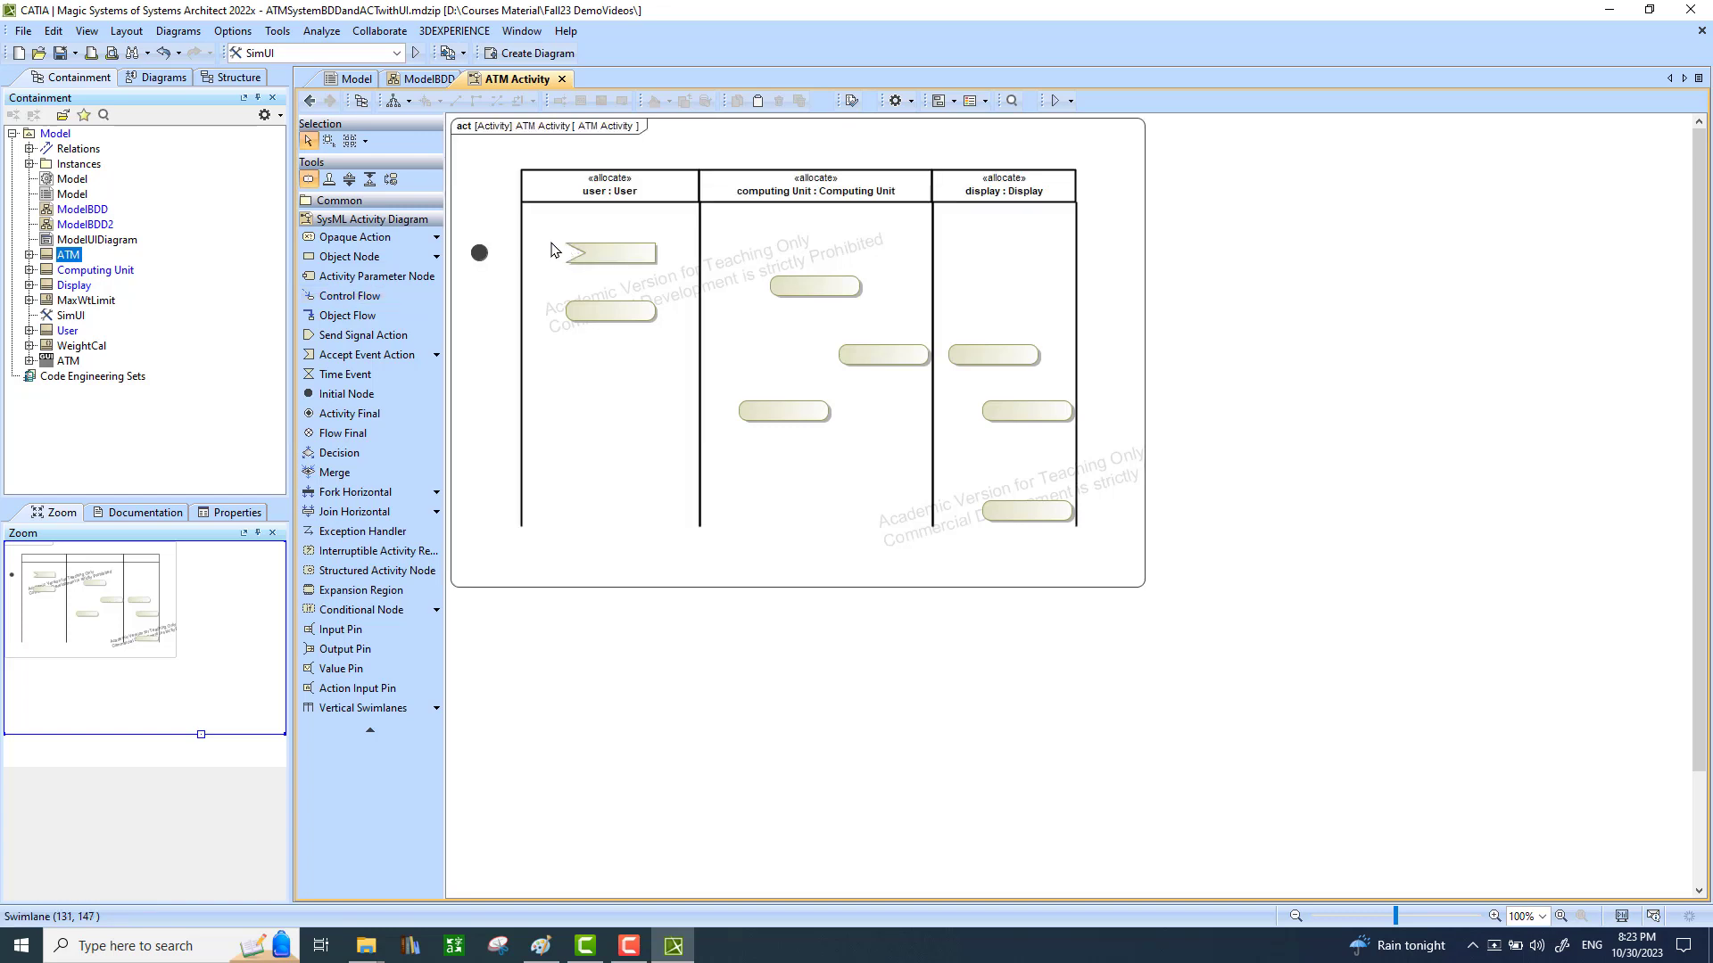
Insert a merge node between the initial node and the accept event action, shifting the accept event and the user's opaque action to make room.
left_click(352, 477)
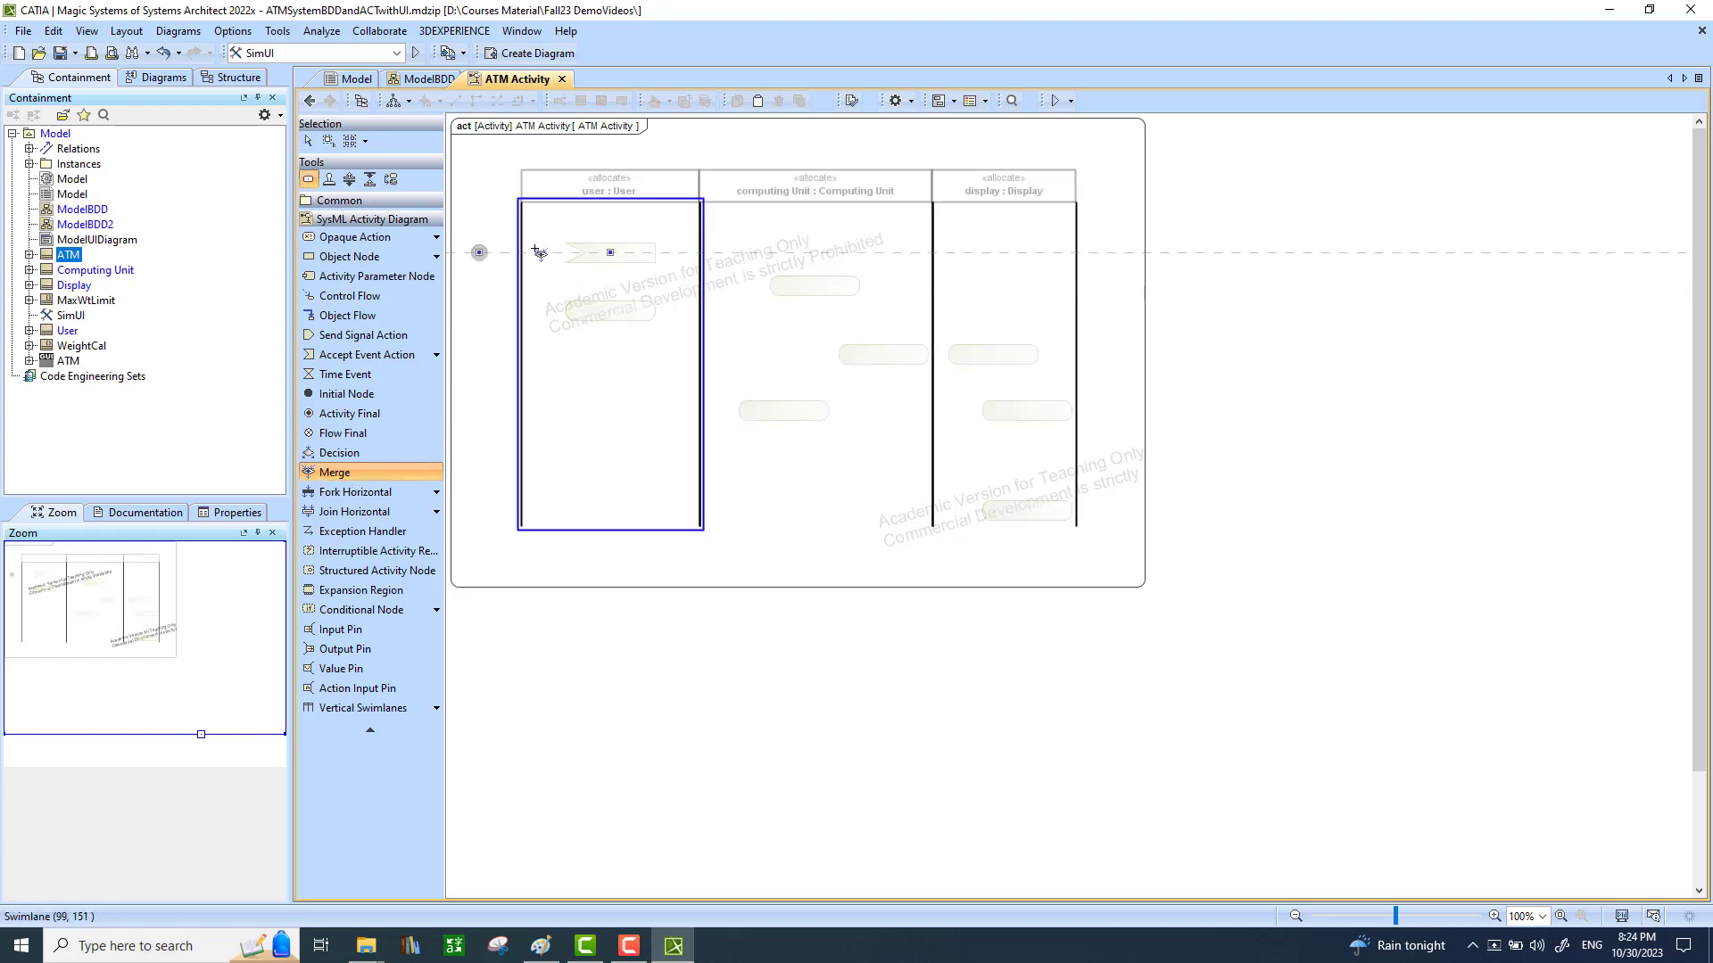
left_click(538, 252)
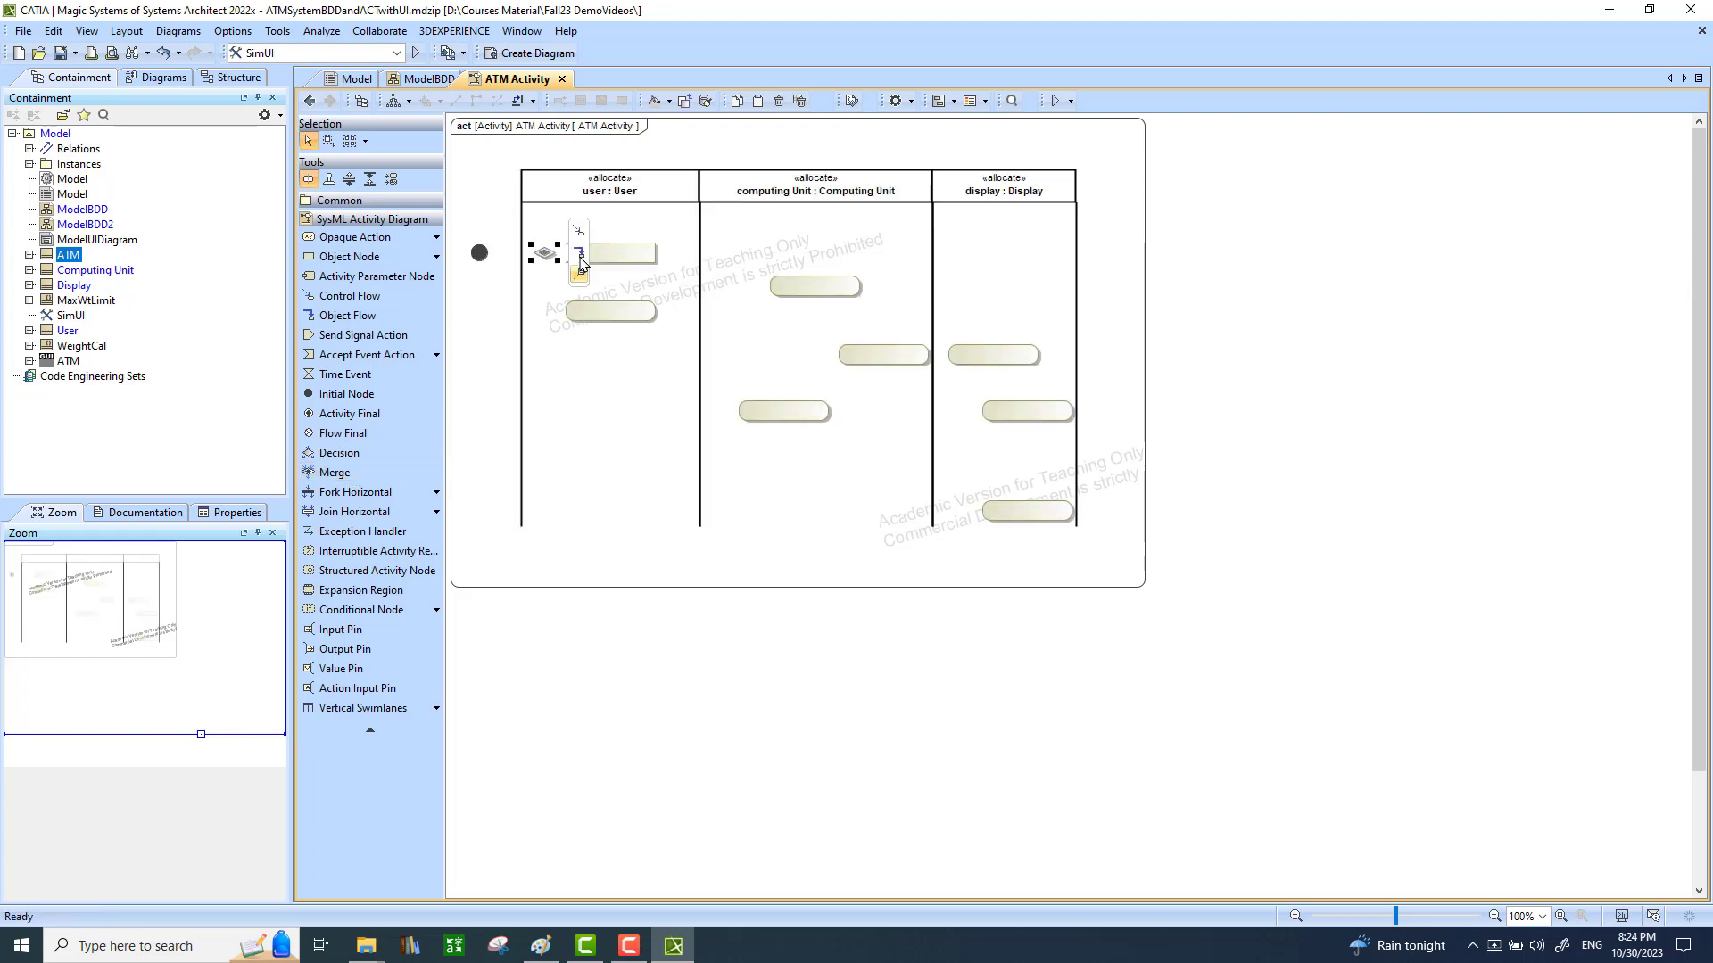
left_click_drag(641, 259, 634, 257)
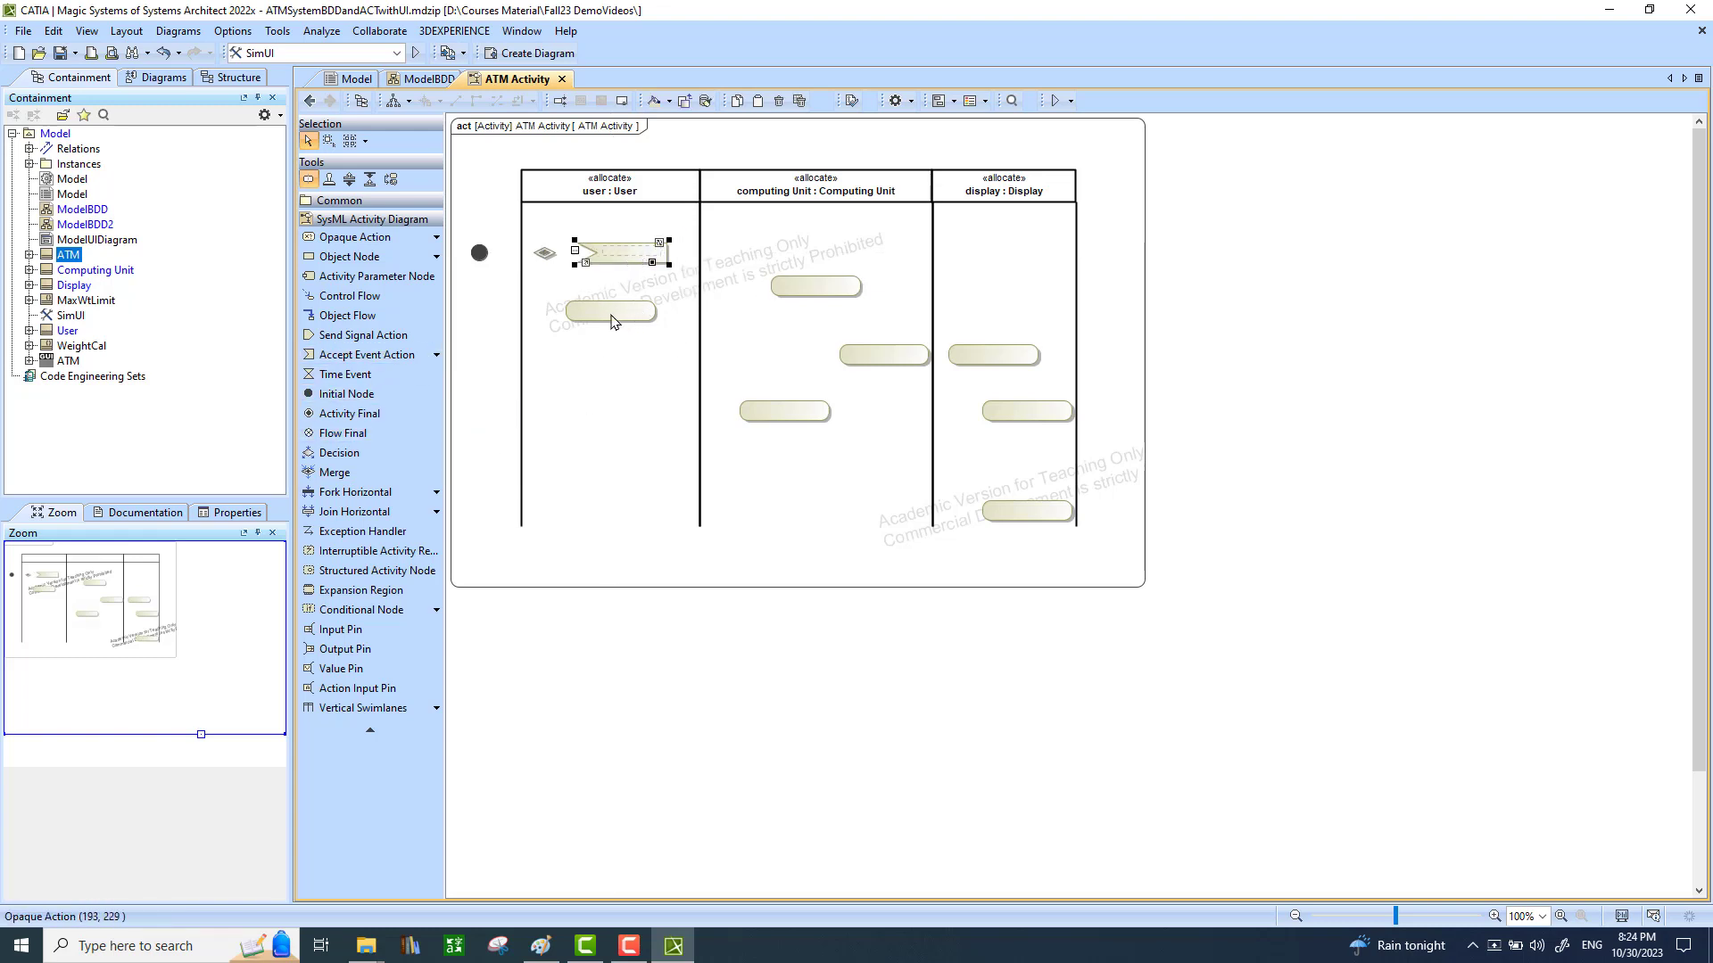
left_click_drag(610, 314, 618, 330)
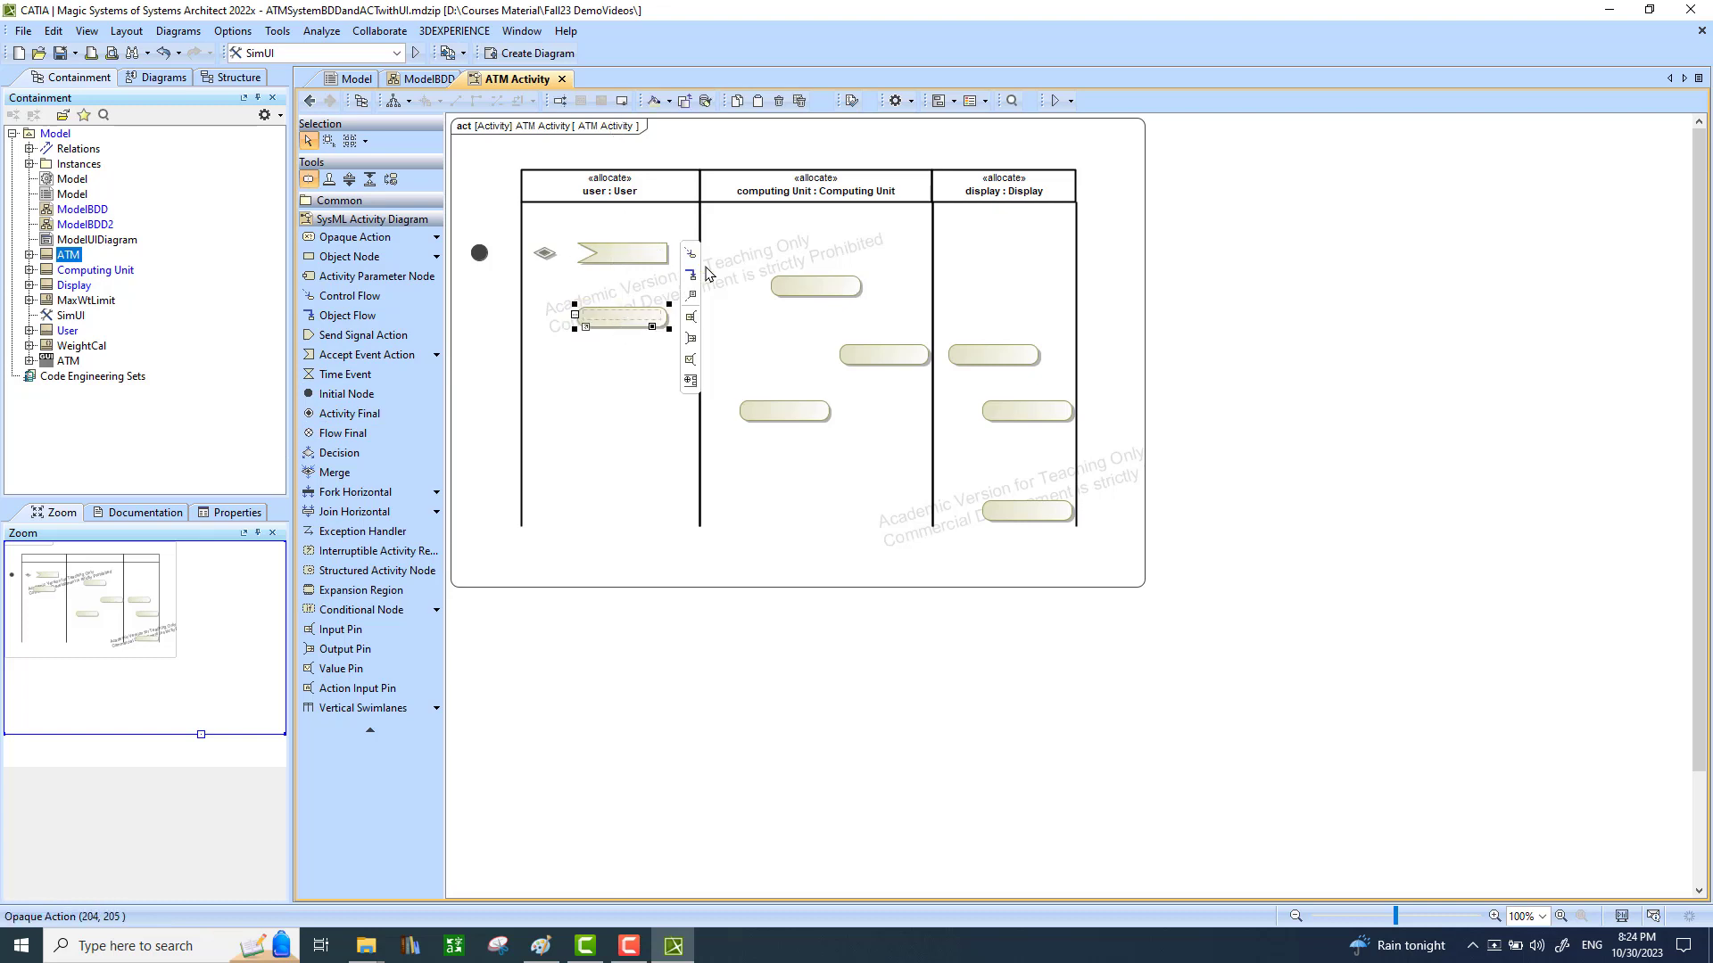
Connect the initial node, merge node, accept event action and the user's opaque action in sequence with control flows.
left_click(480, 253)
left_click_drag(509, 256, 542, 255)
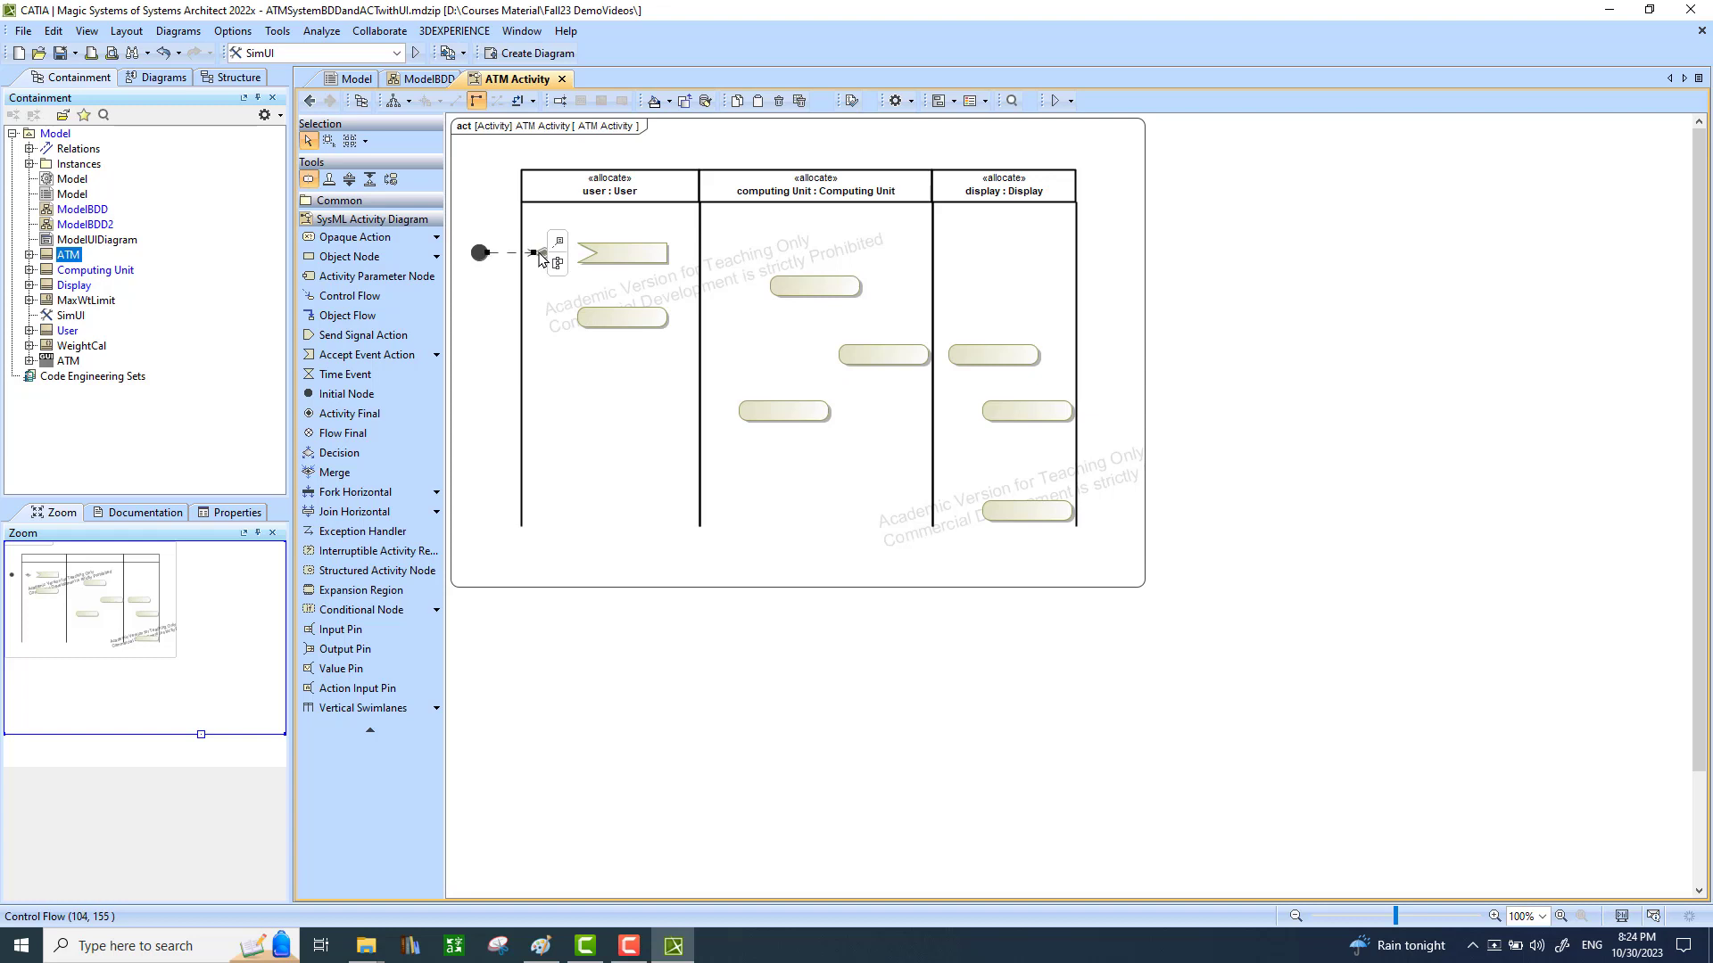
left_click(545, 256)
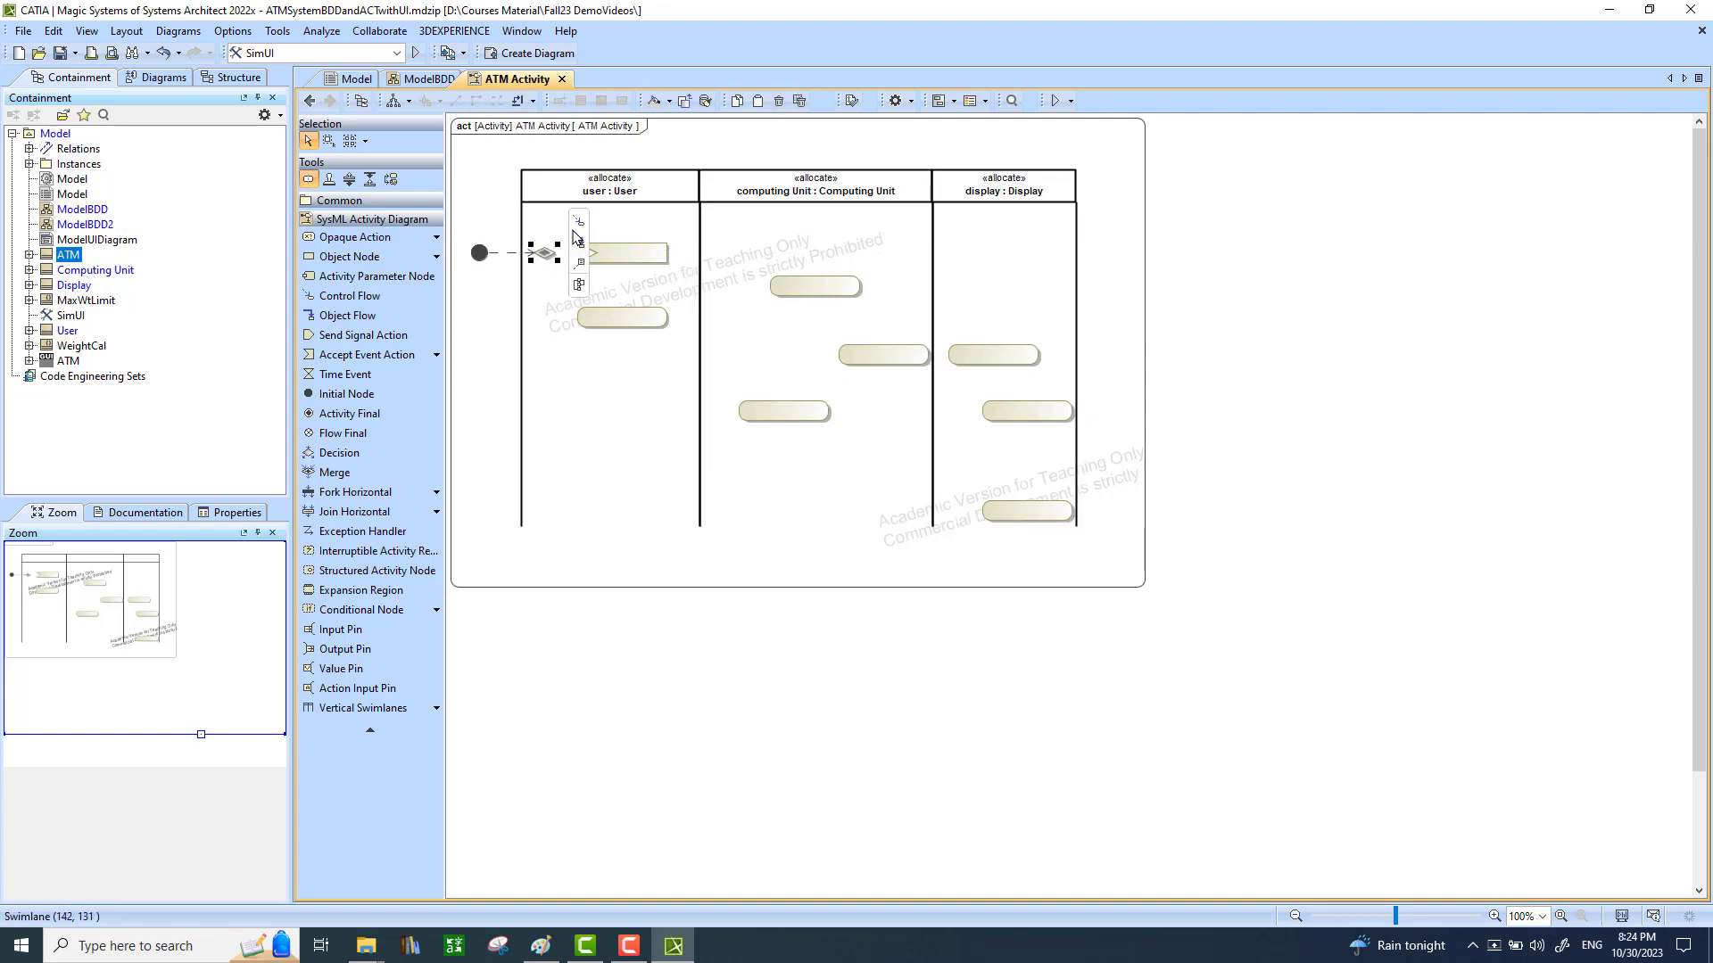
left_click_drag(579, 222, 612, 260)
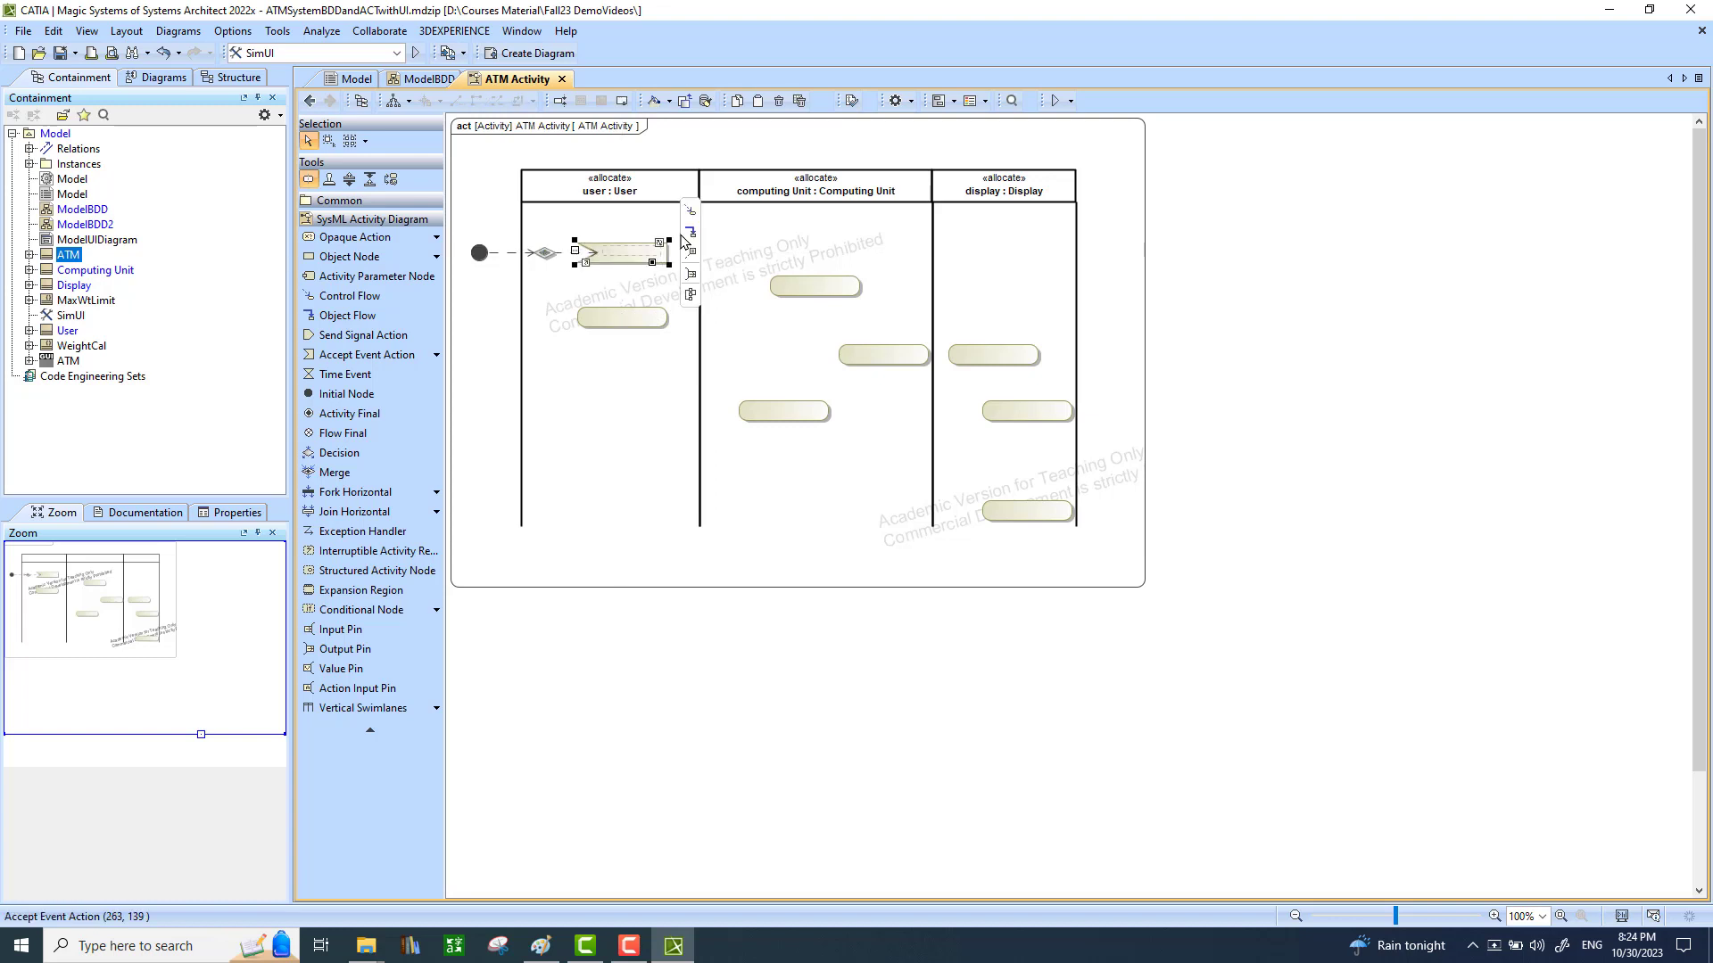
left_click_drag(693, 214, 641, 301)
left_click(629, 322)
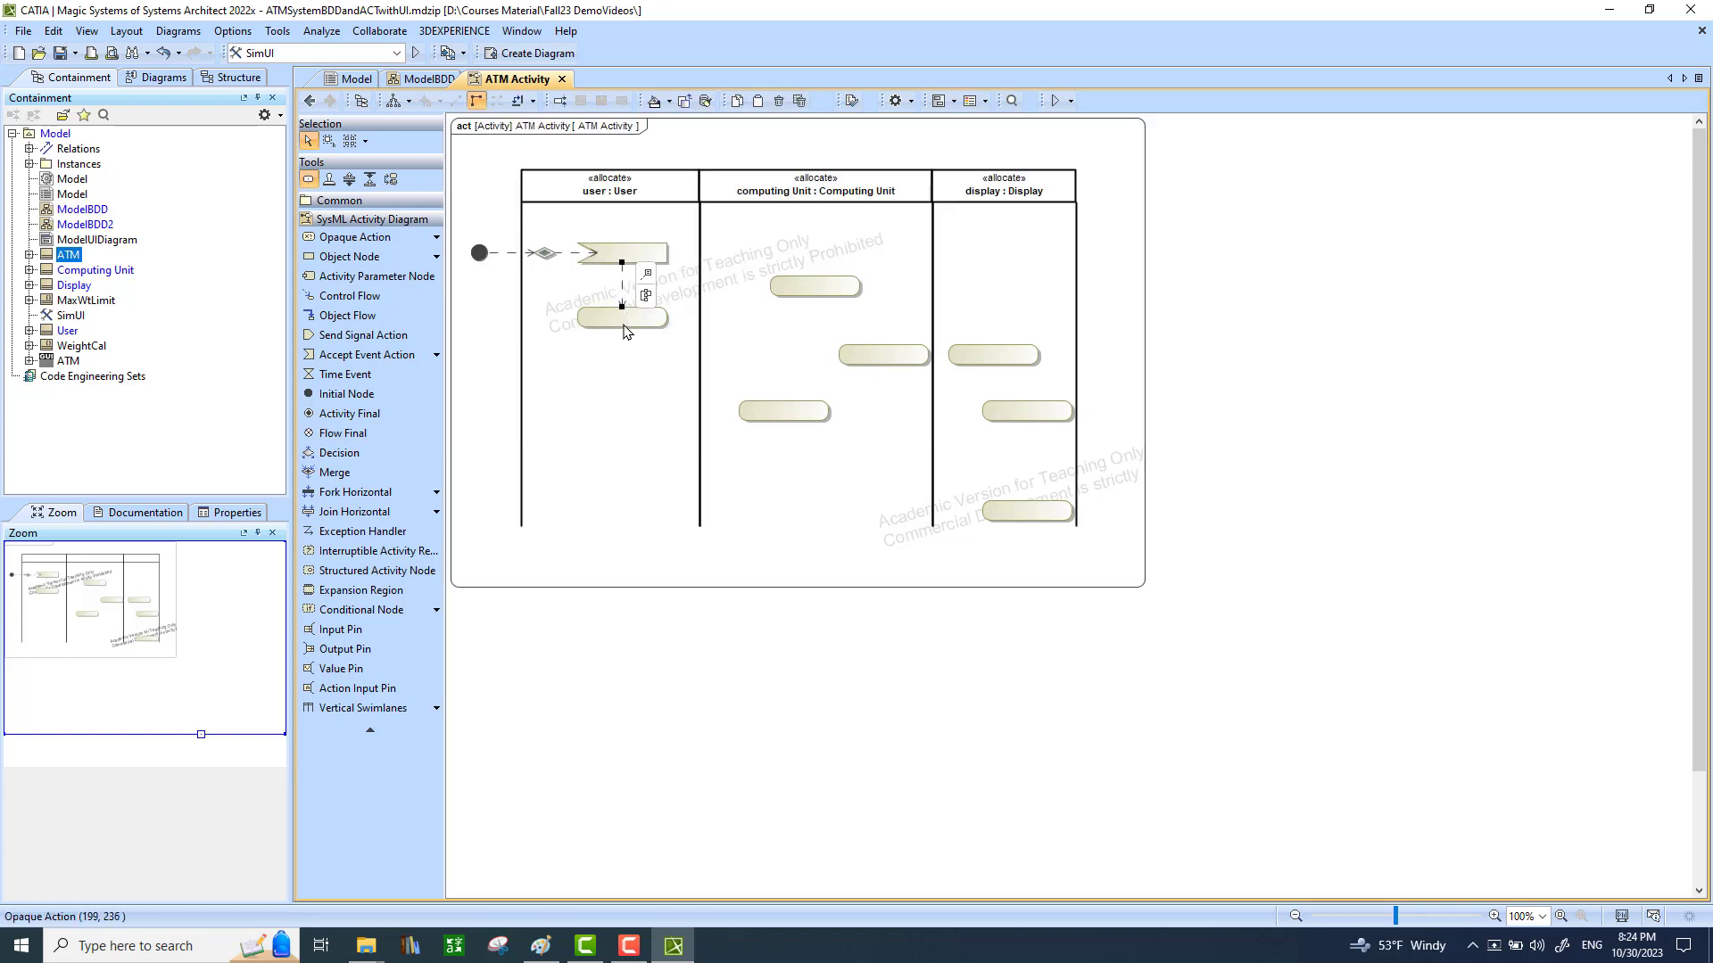
Name the user's opaque action "x = userID" and move the uppermost computing Unit action level with it.
left_click(622, 322)
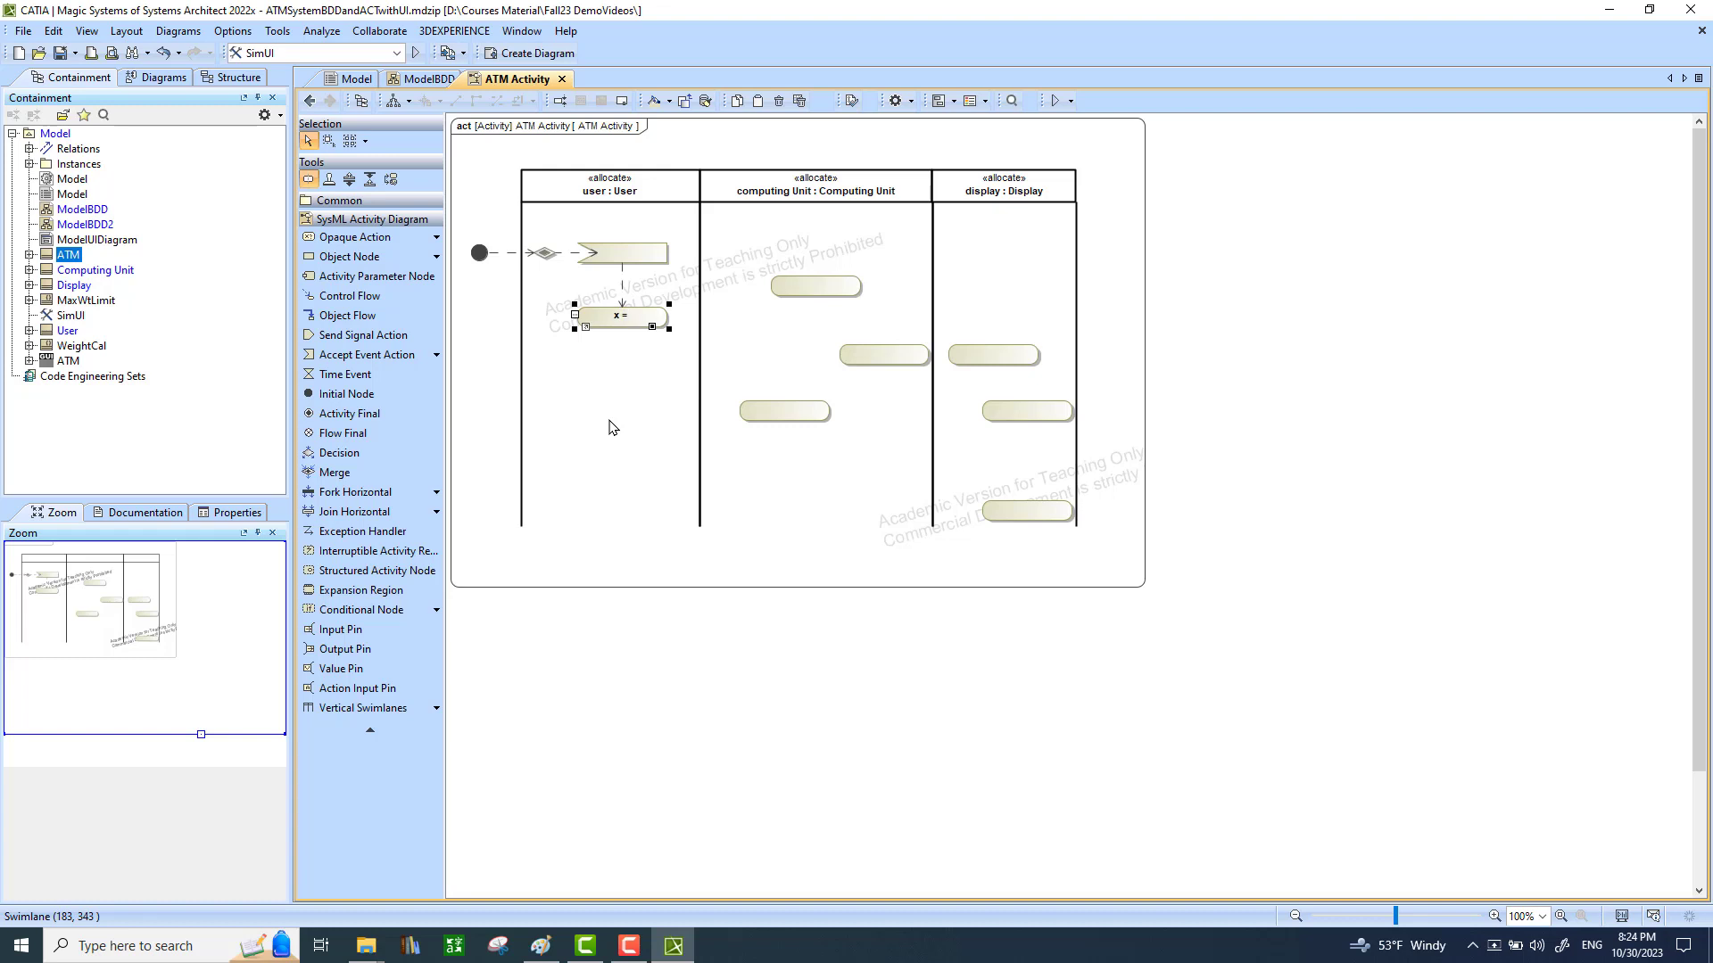
type("x = userID")
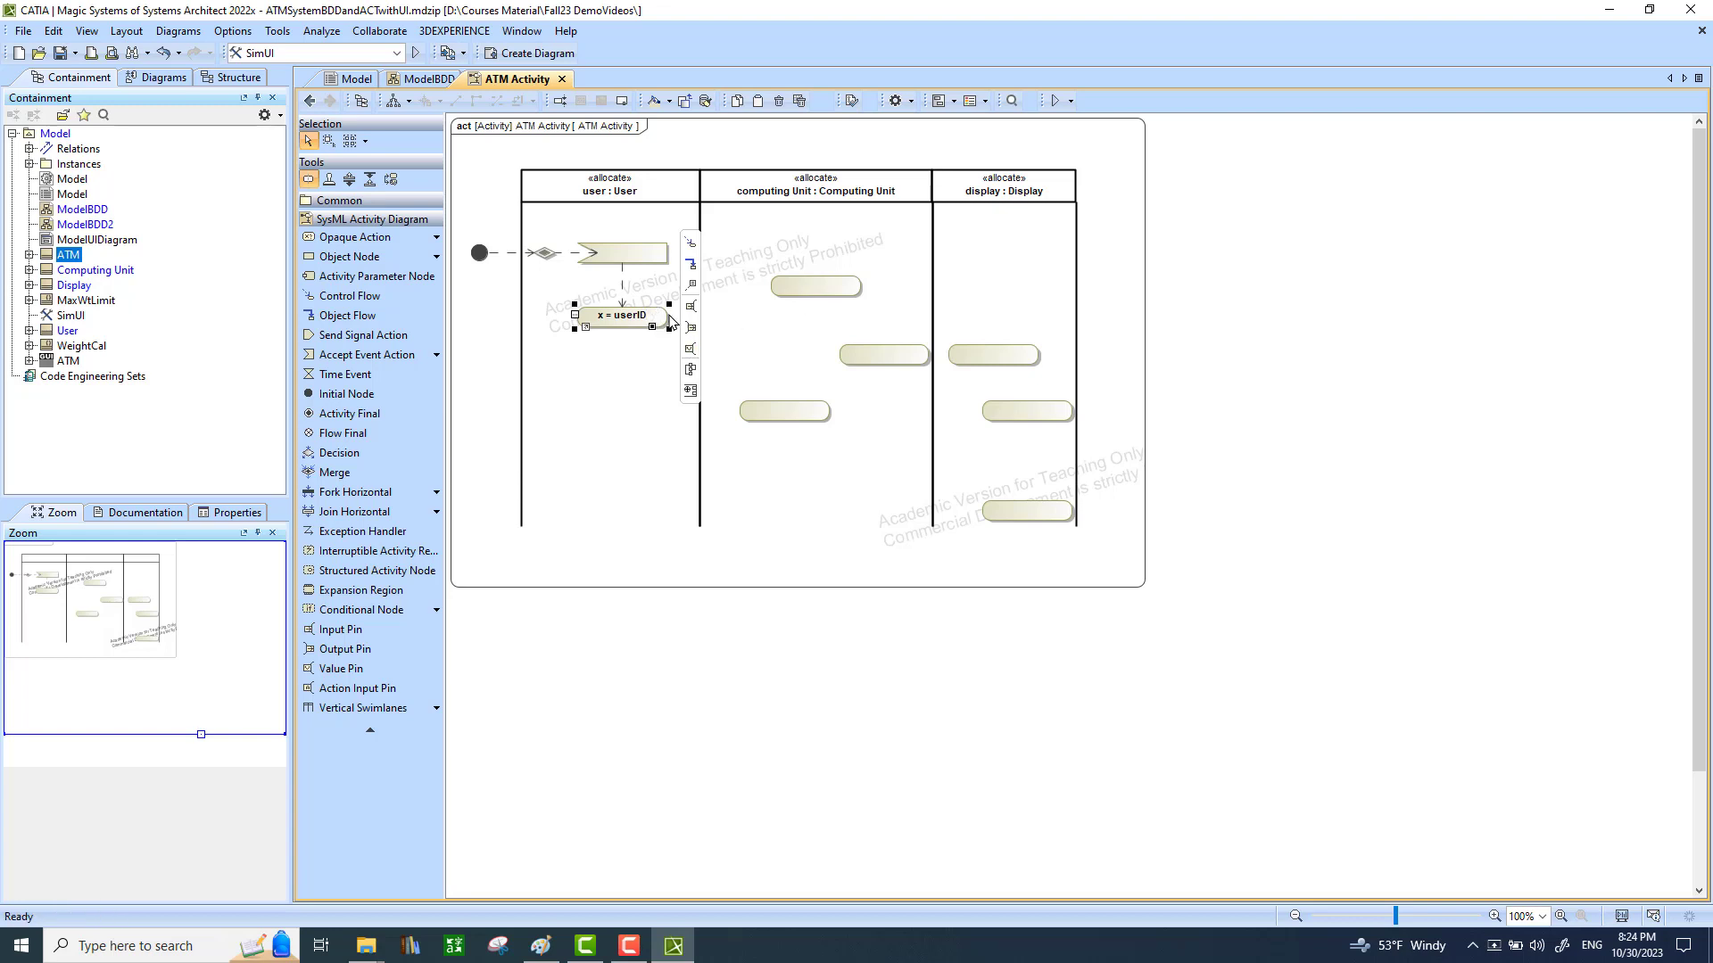
left_click_drag(803, 287, 796, 322)
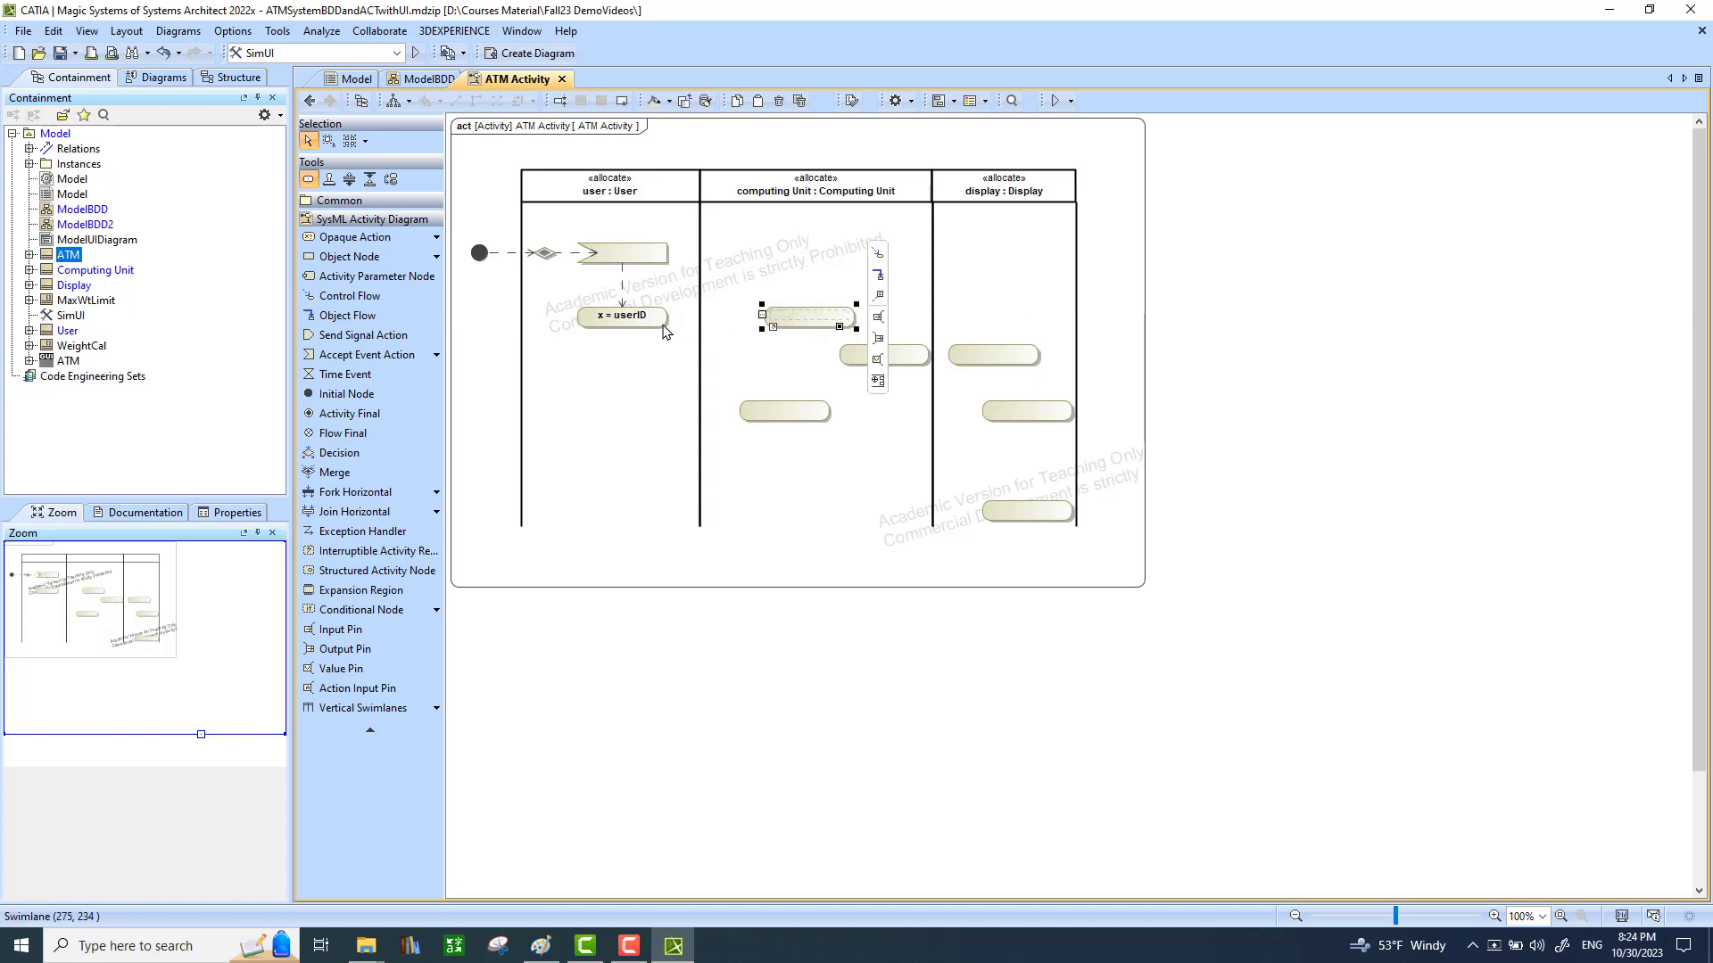
Connect the "x = userID" action to the uppermost computing Unit action with an object flow and name its output pin "x".
left_click(663, 322)
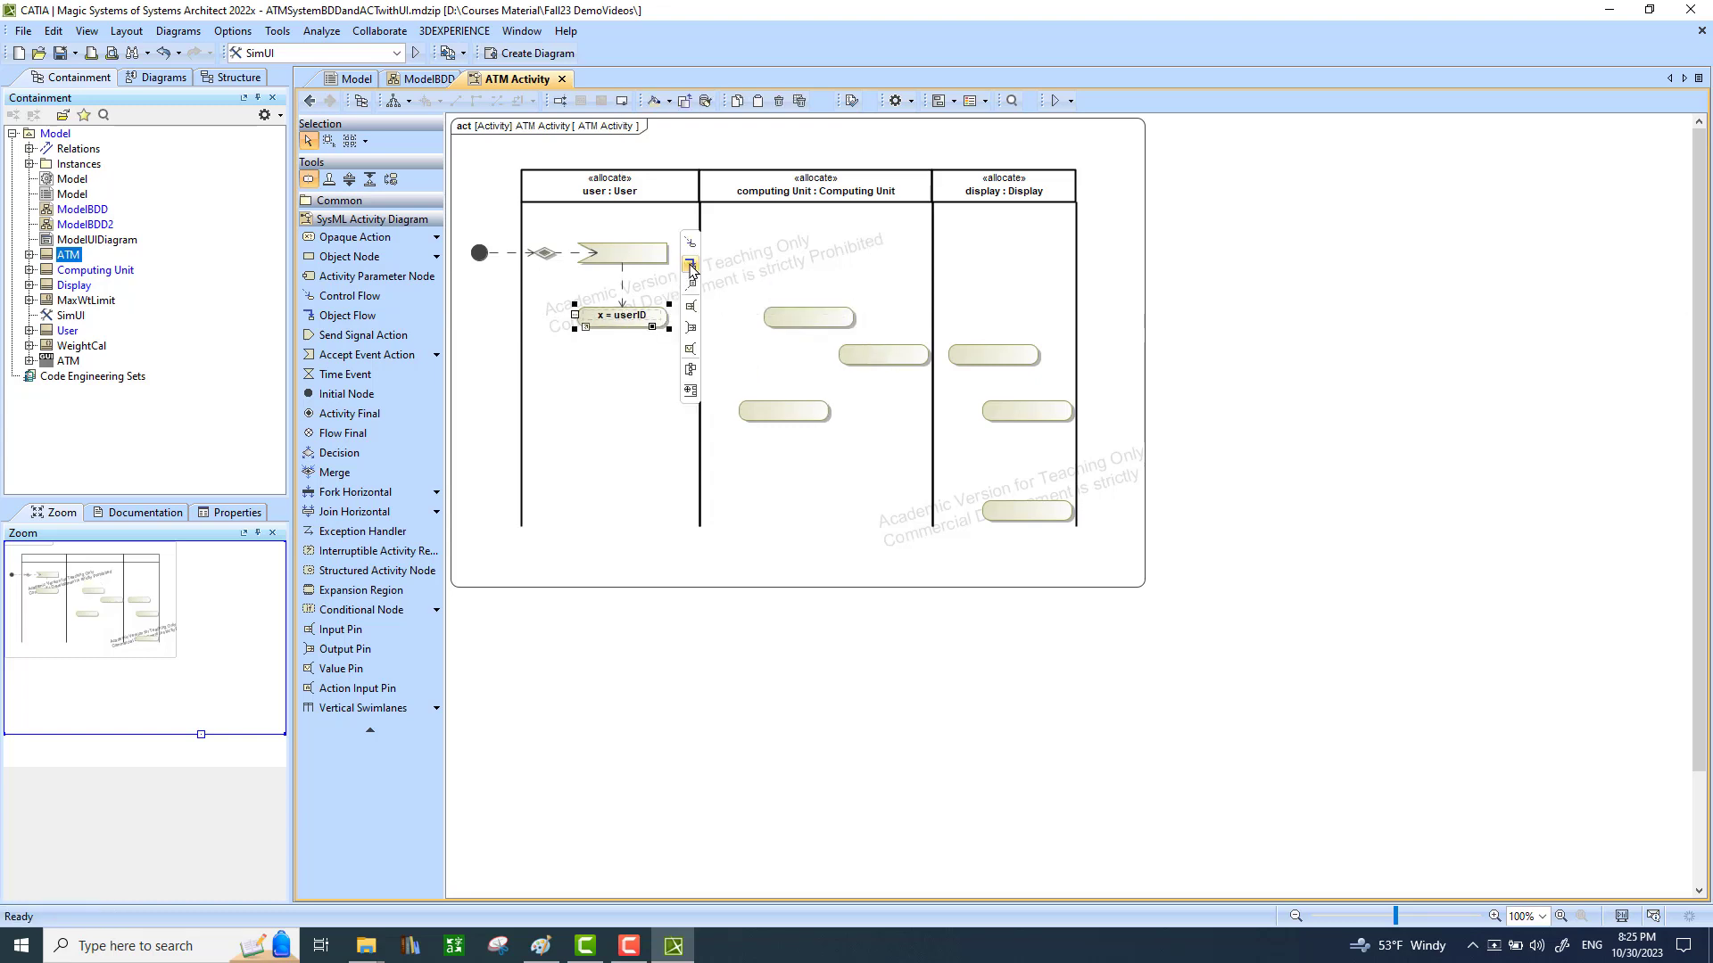
left_click_drag(692, 268, 758, 292)
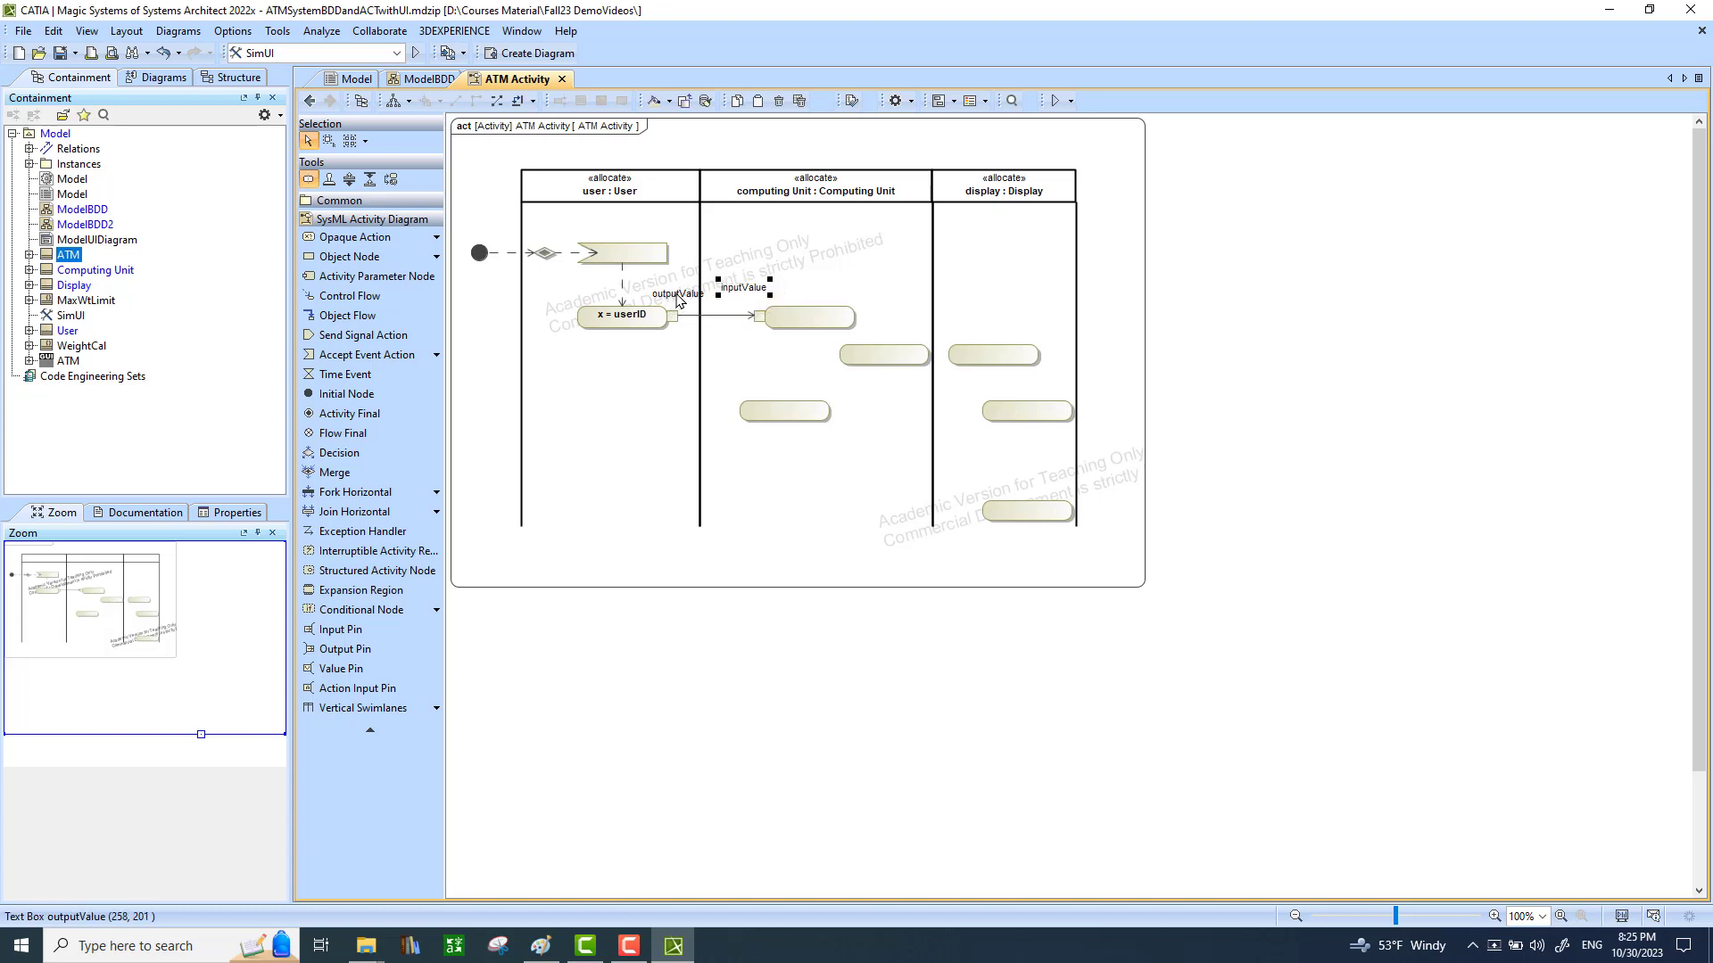
left_click(677, 299)
left_click(676, 299)
type("x")
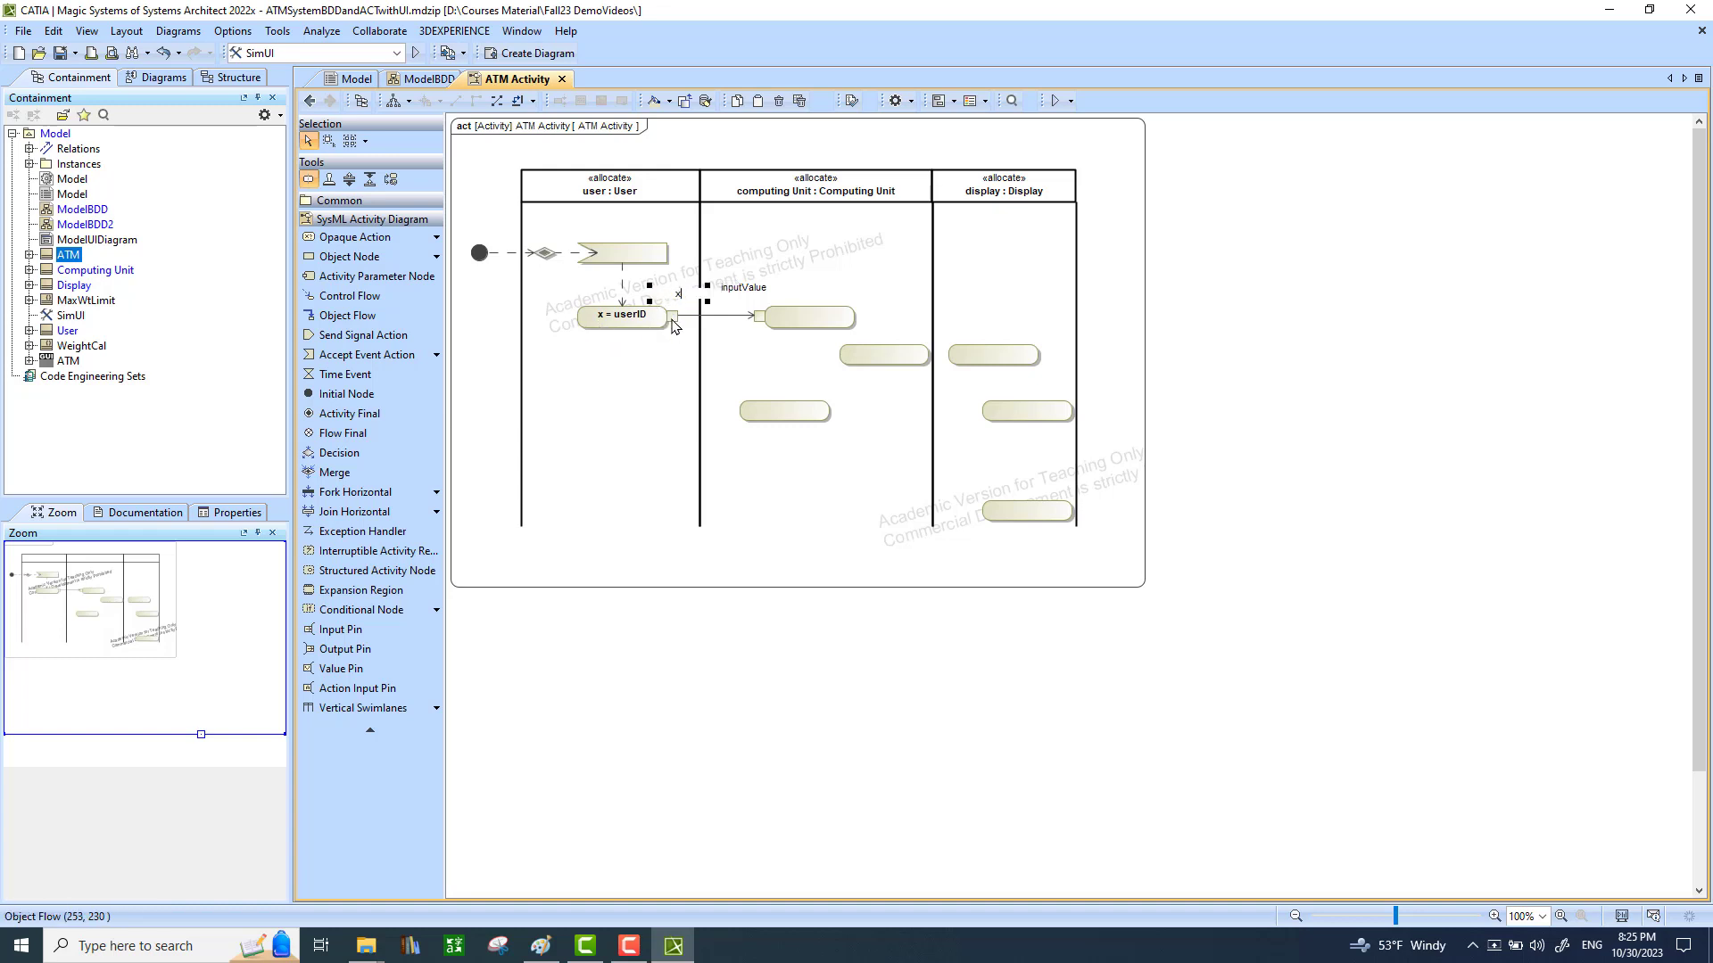
Name the computing Unit action's input pin "x" and move both pin labels close to their pins.
left_click(746, 297)
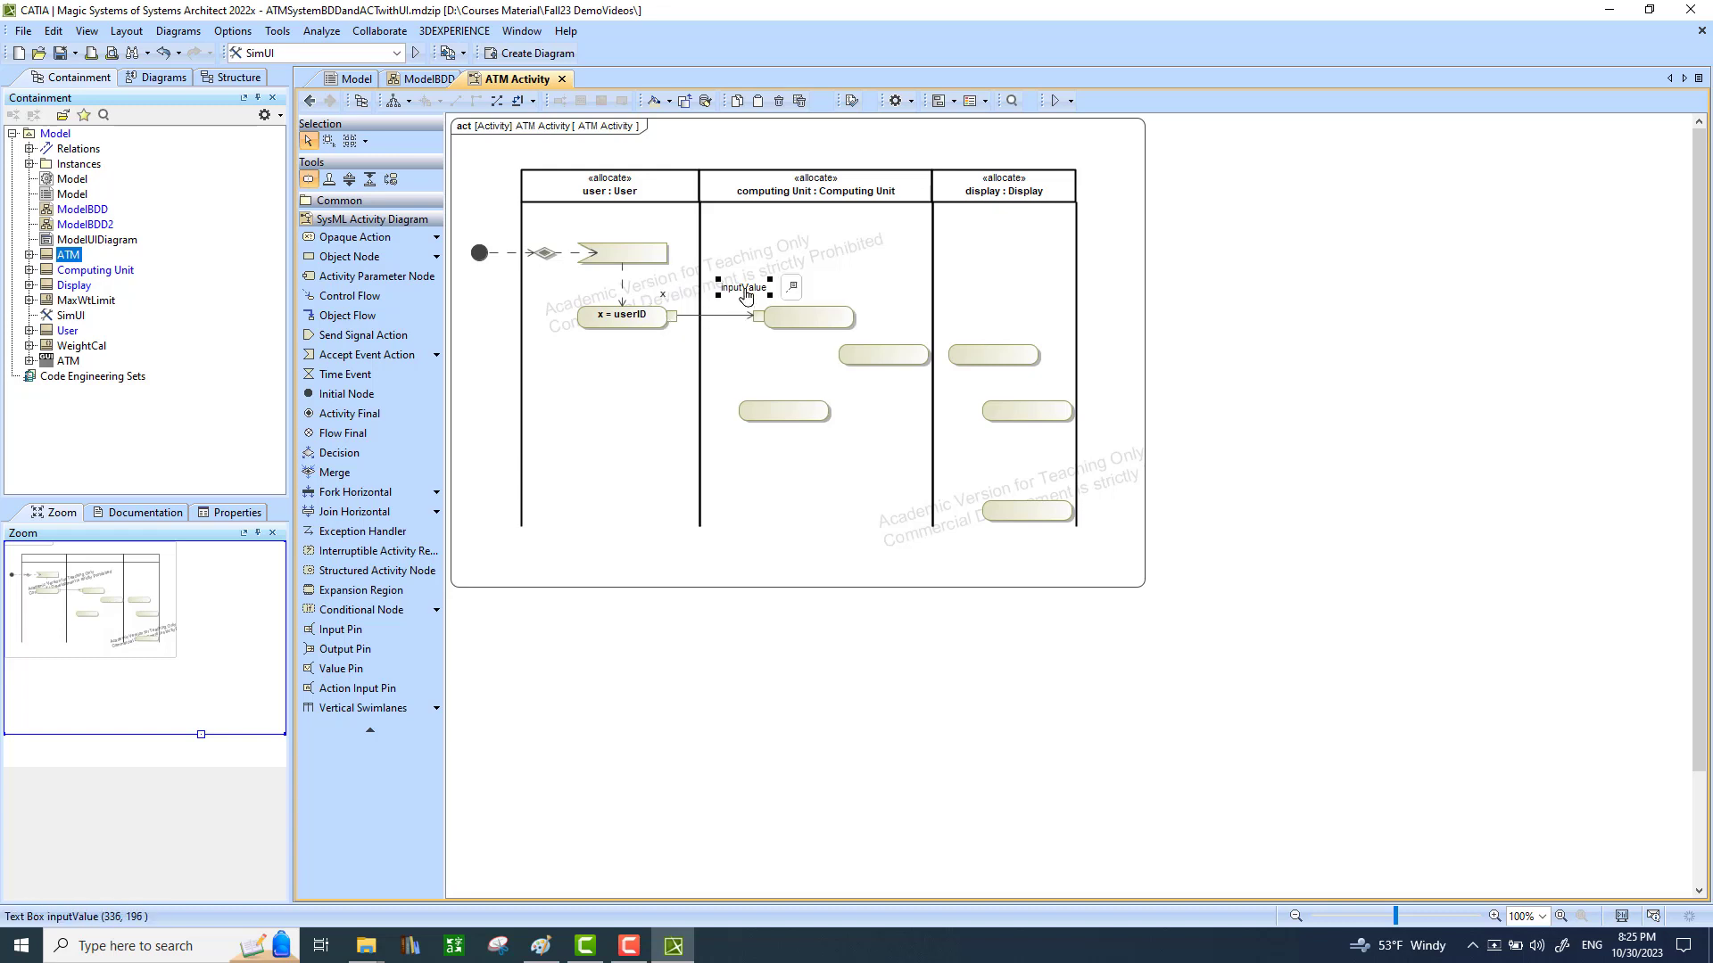
left_click(746, 296)
type("x")
mouse_move(759, 317)
left_mouse_down()
mouse_move(757, 291)
mouse_move(754, 311)
left_mouse_up()
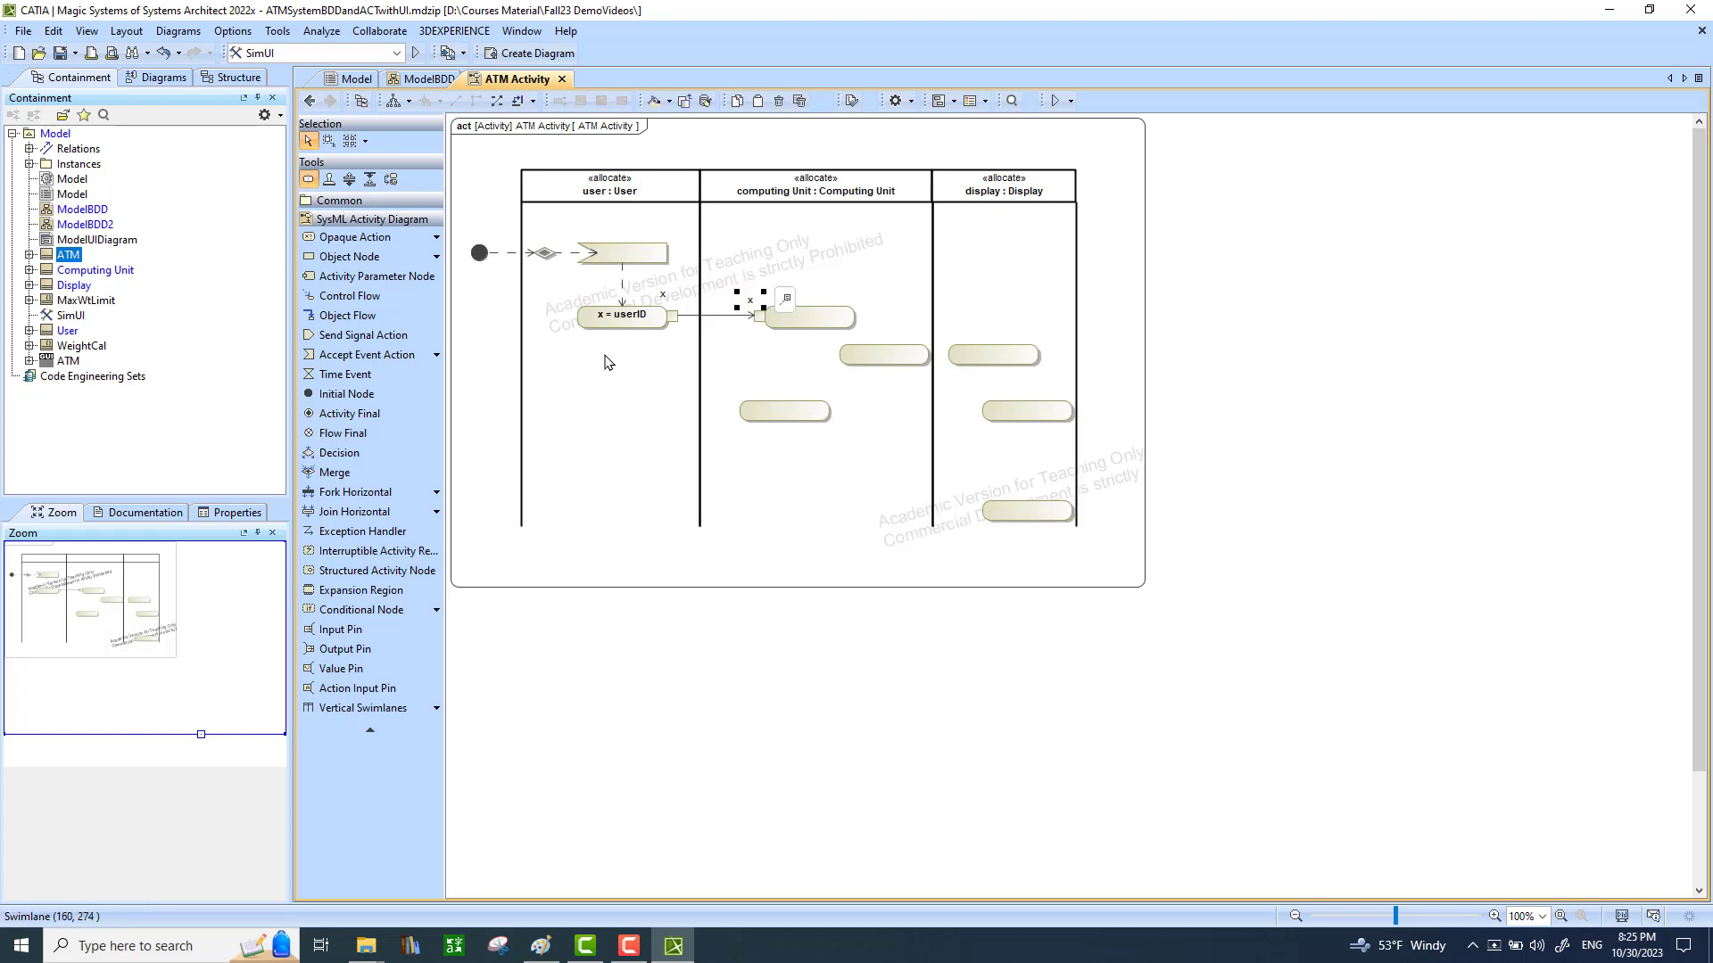
left_click(663, 295)
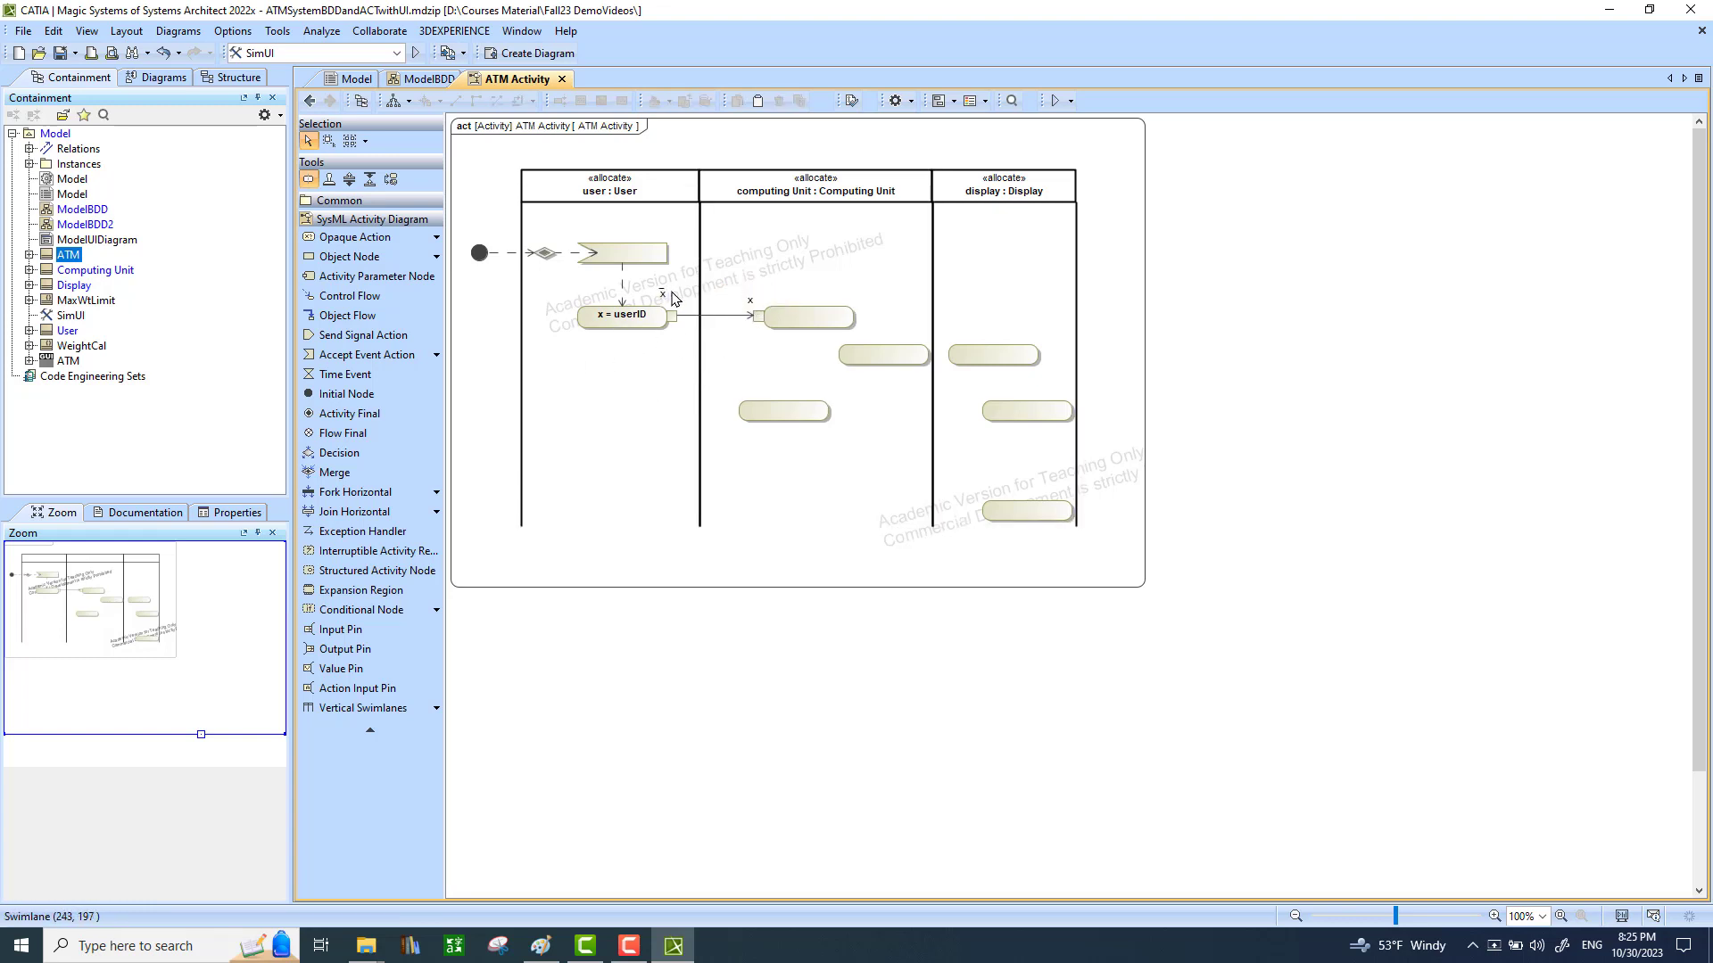
left_click_drag(662, 296, 668, 302)
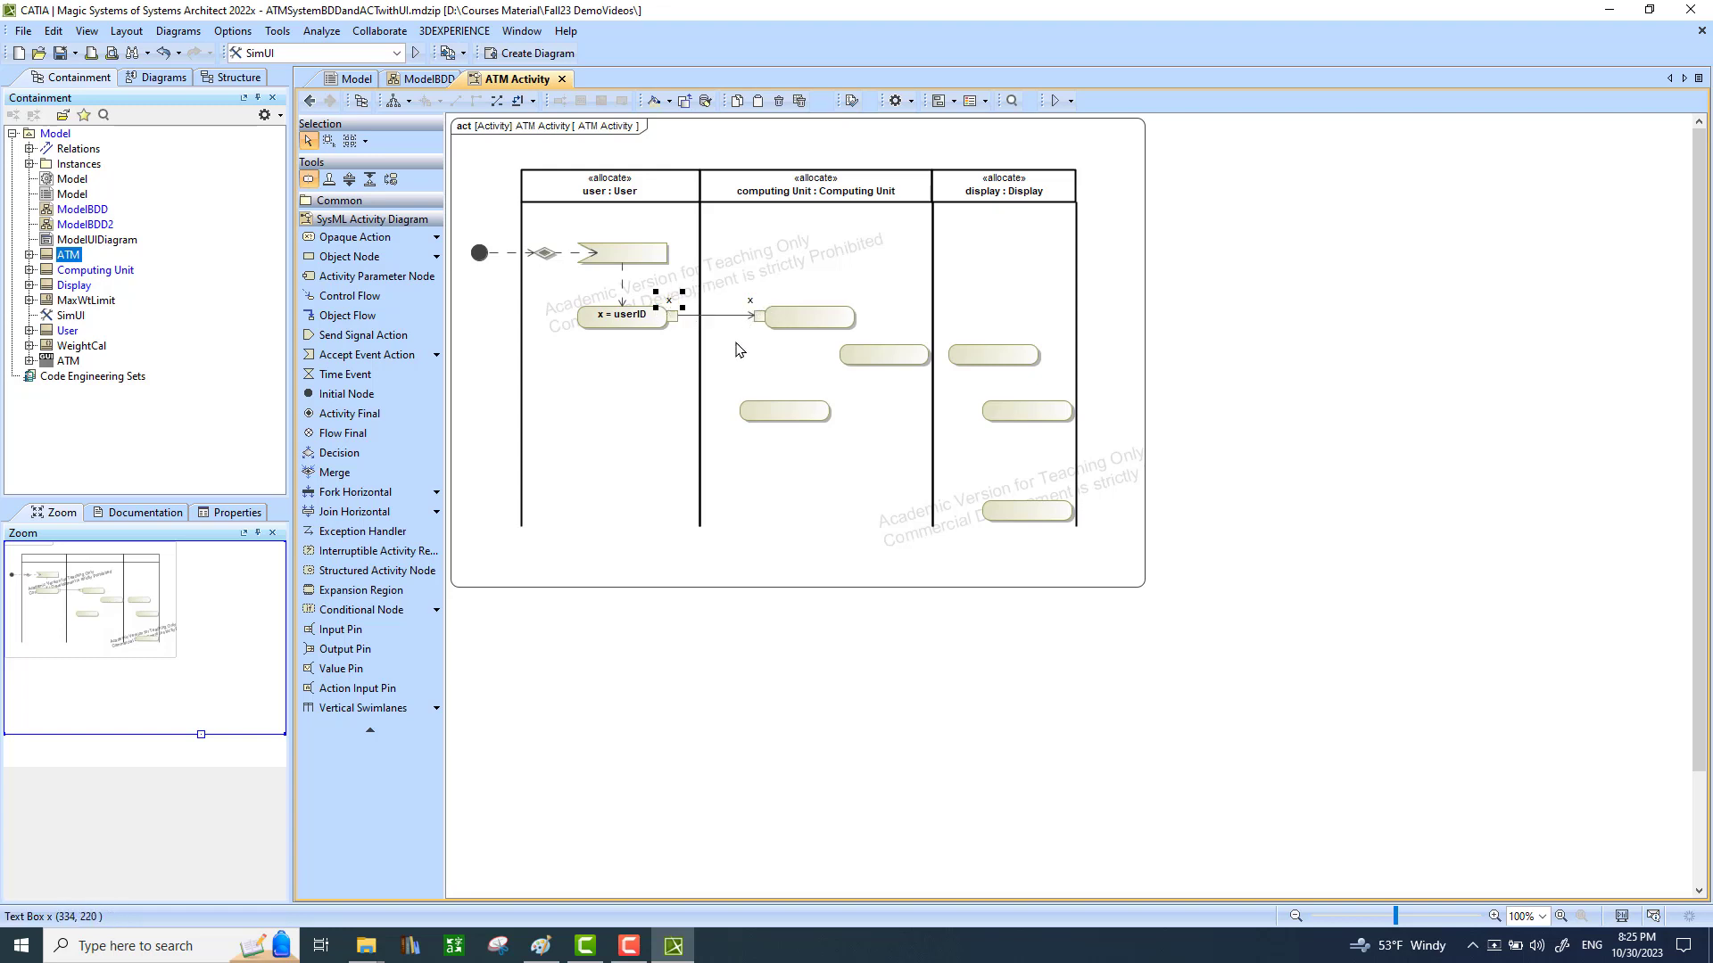
Give the uppermost computing Unit action the body "valid = x in userDB" and widen it to fit the text on one line.
left_click(814, 321)
left_click(813, 321)
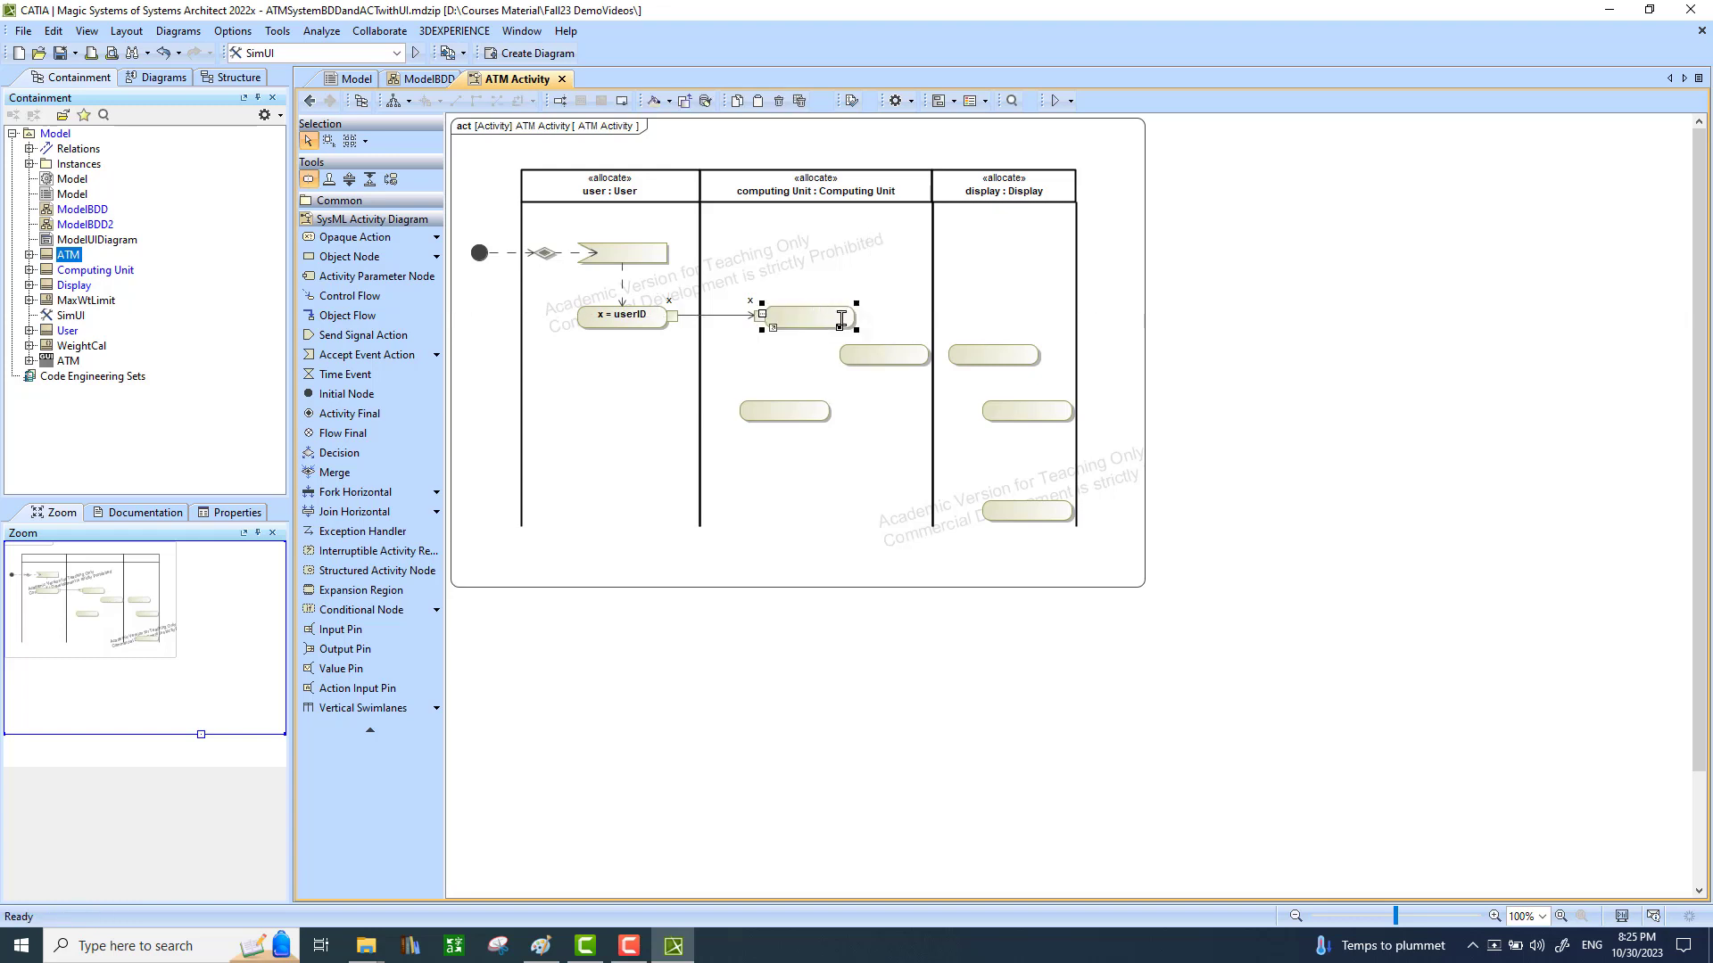
type("valid = x in")
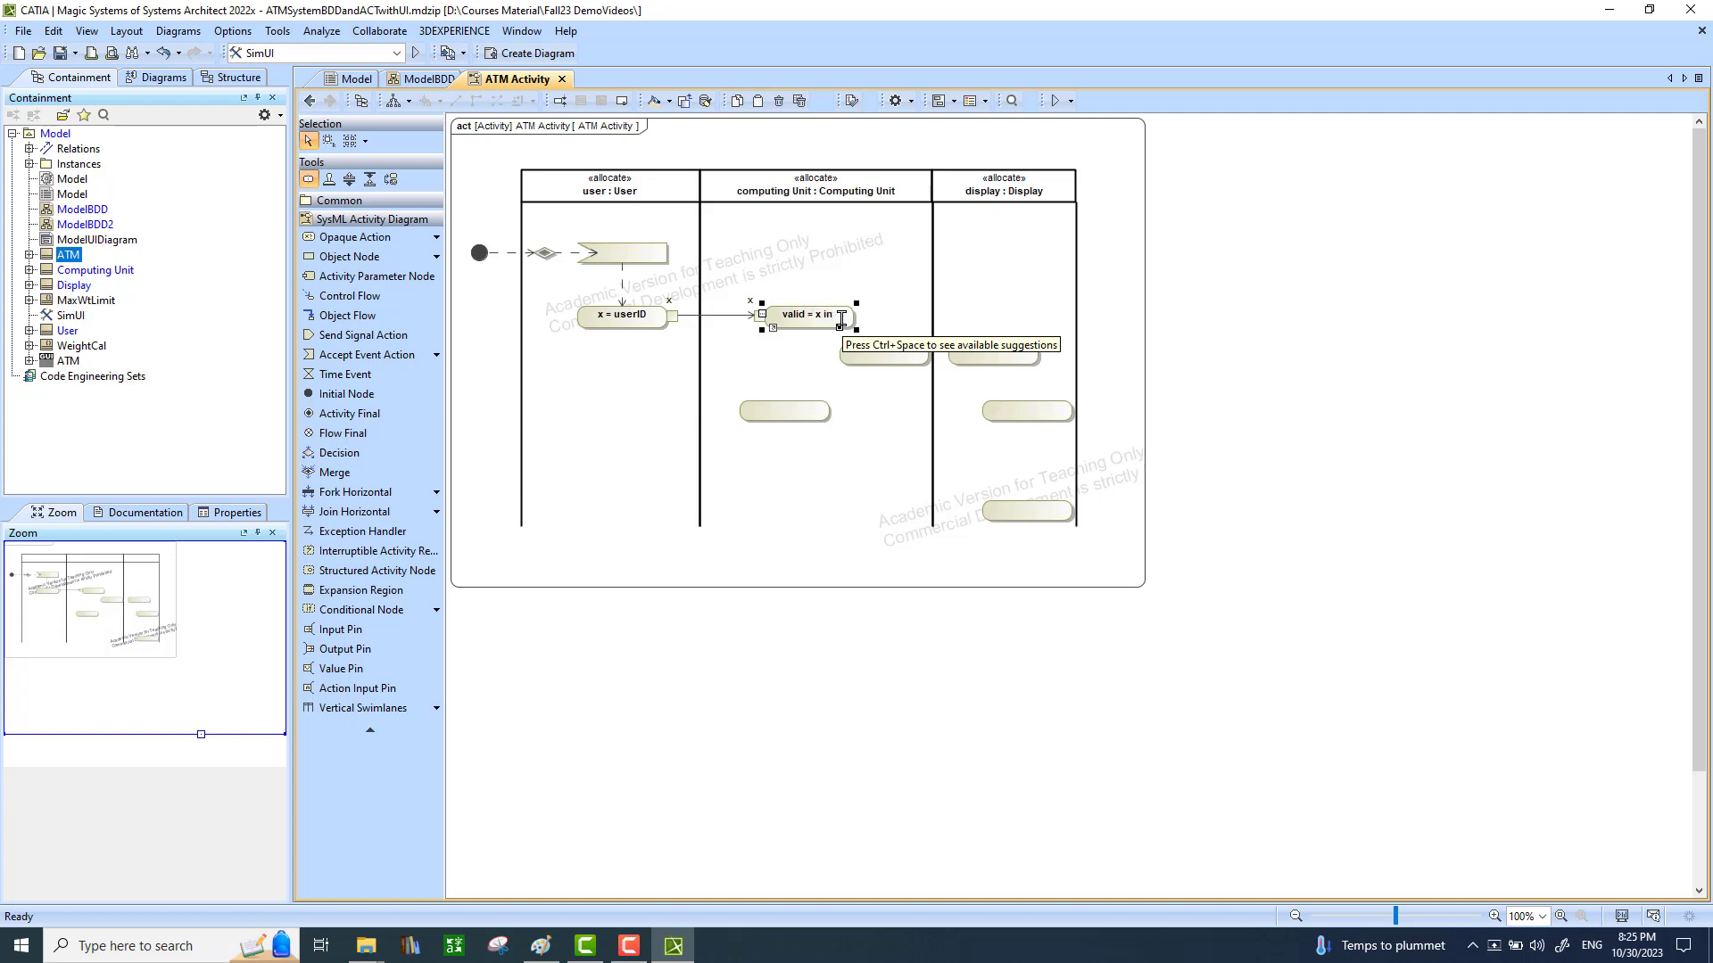
type("erDB")
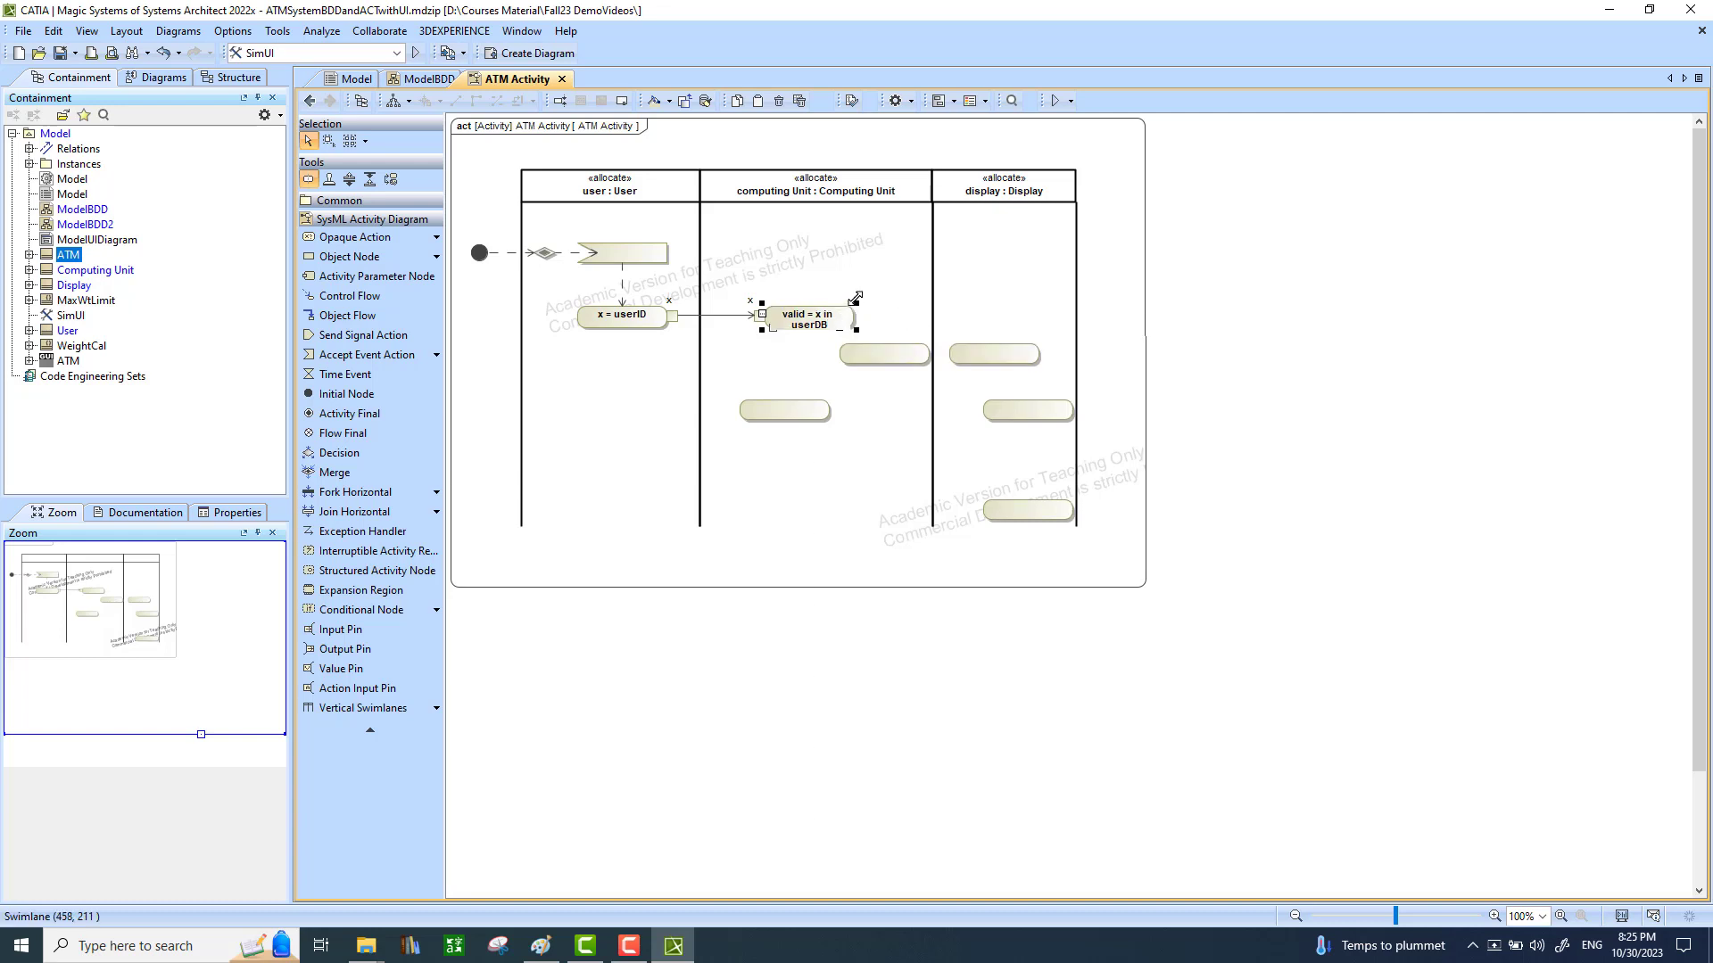
left_click_drag(855, 297, 892, 301)
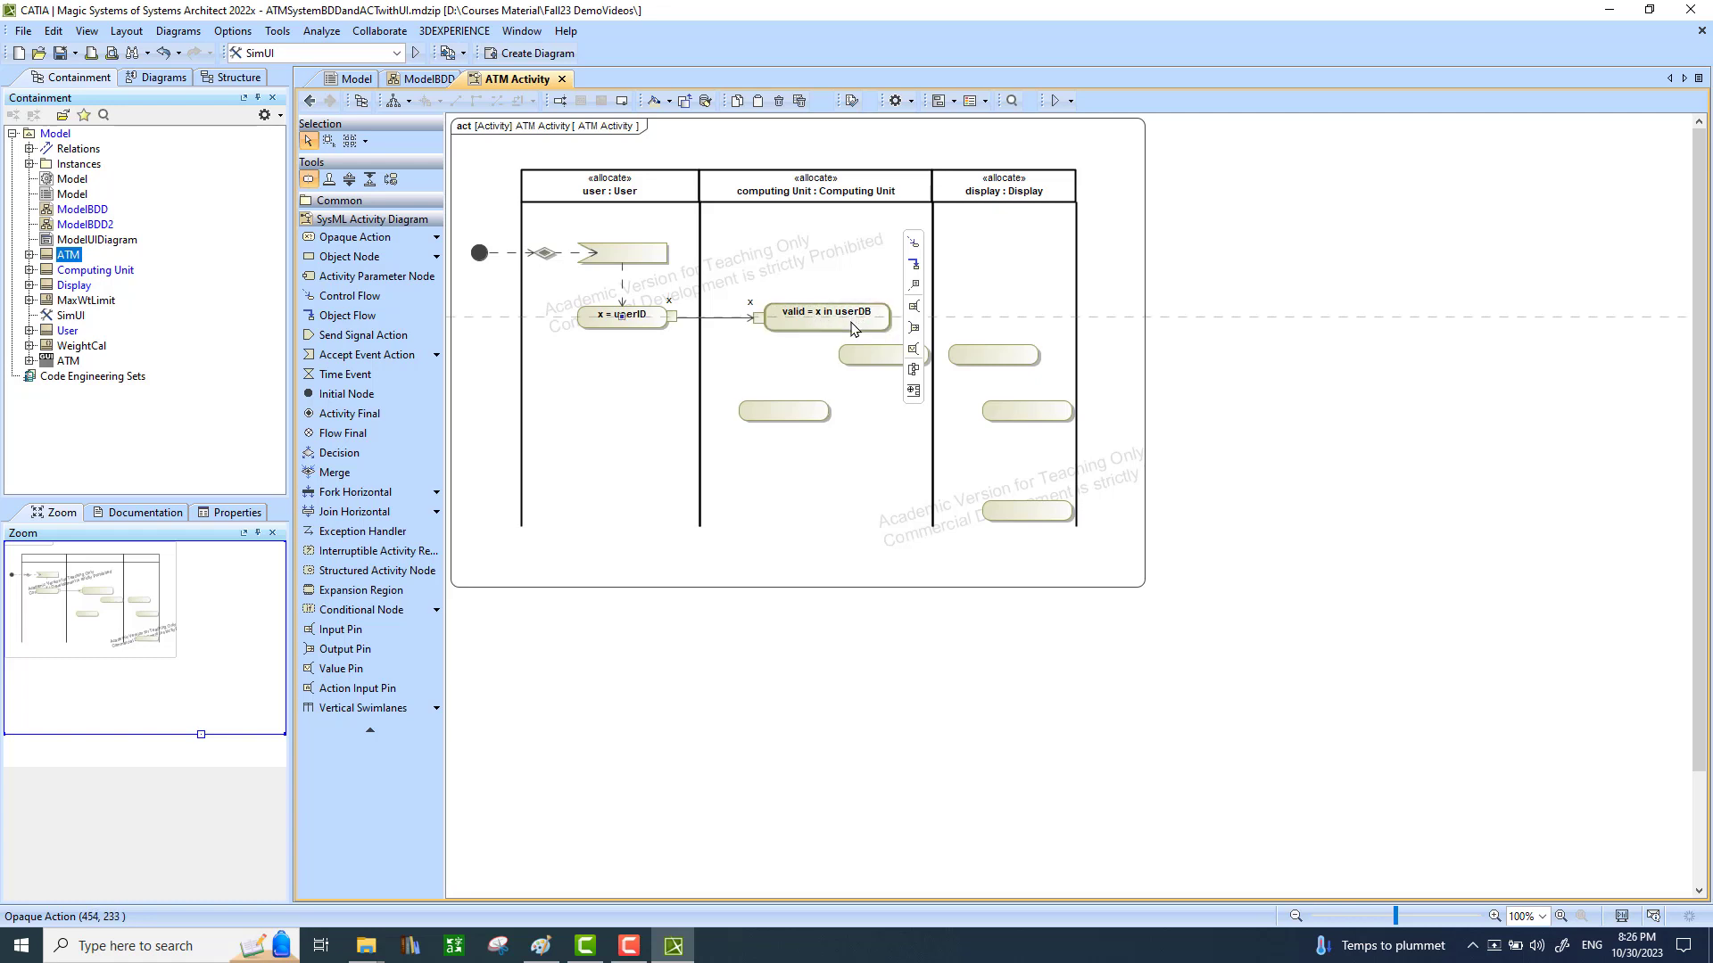
Set the body language of the "valid = x in userDB" action to Python in its specification.
double_click(853, 330)
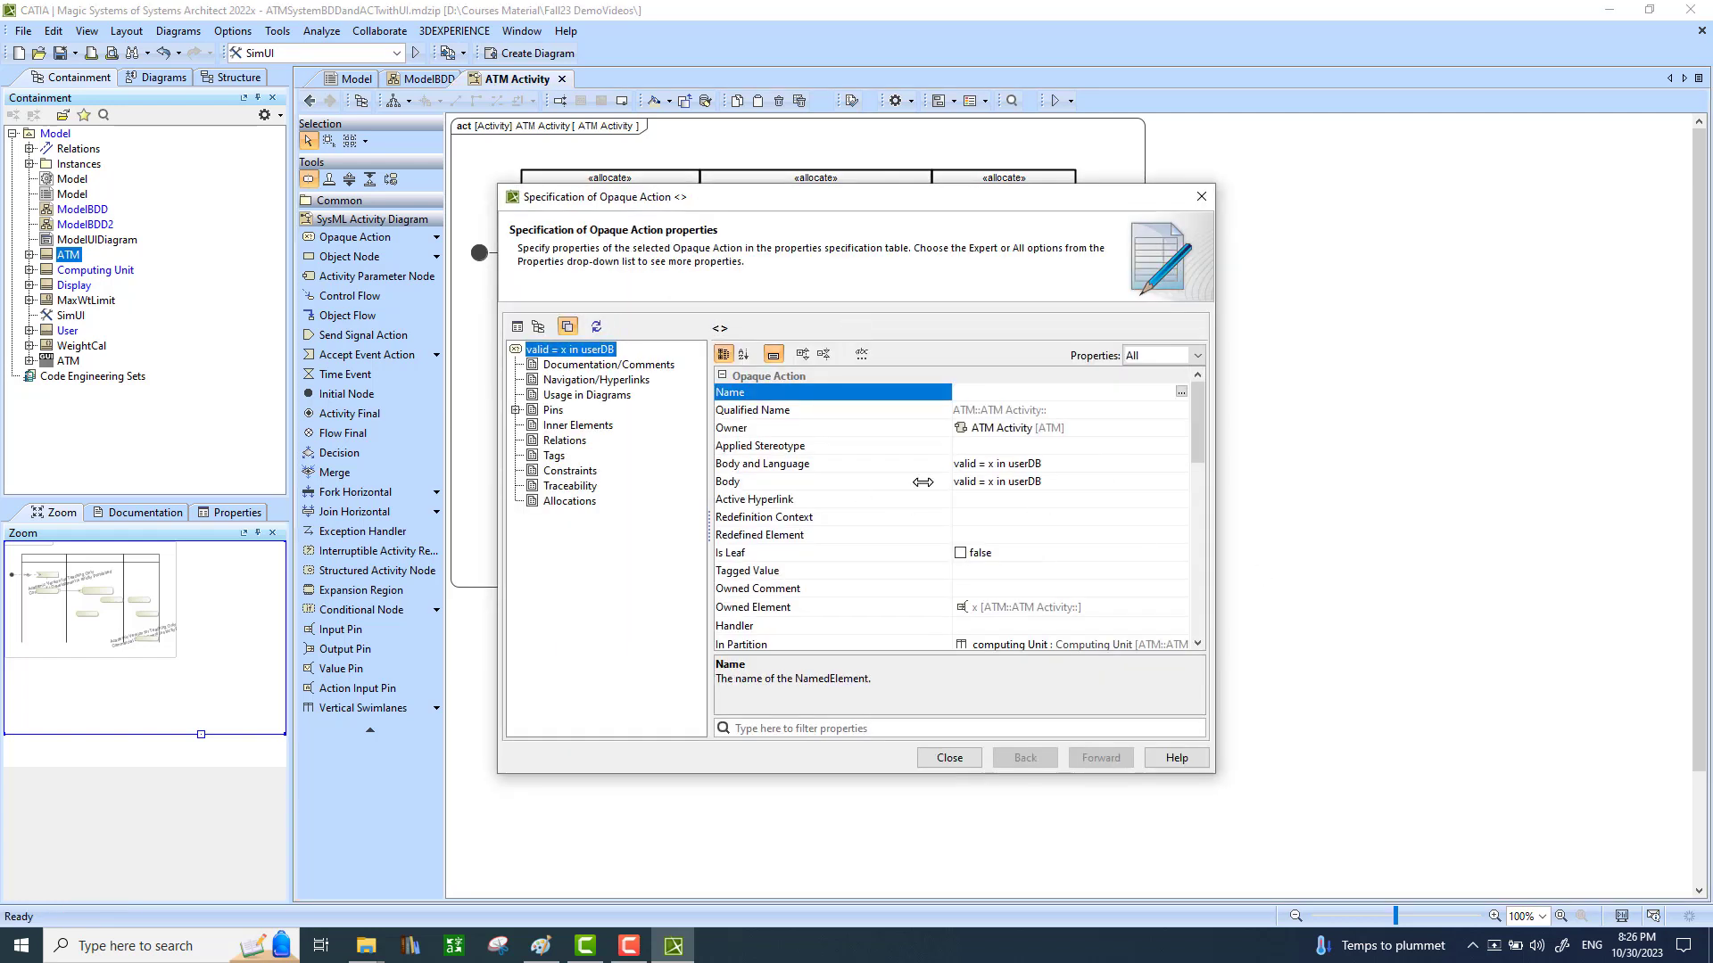
scroll(1196, 451, "down", 1)
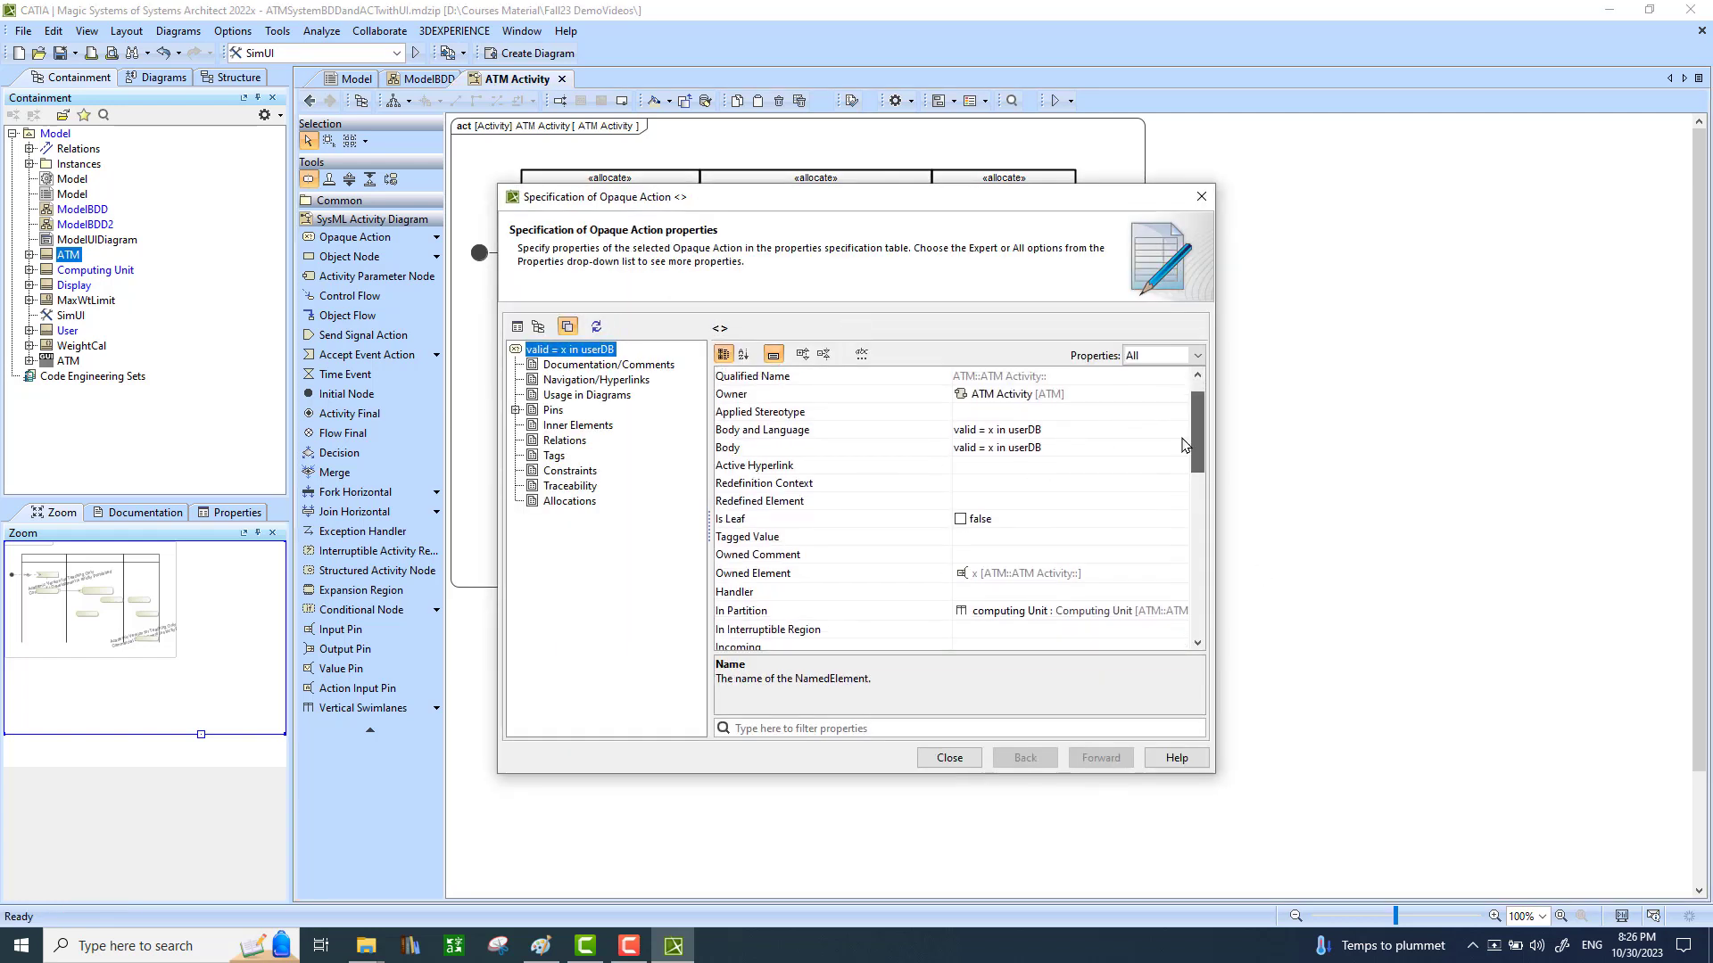
left_click(1073, 436)
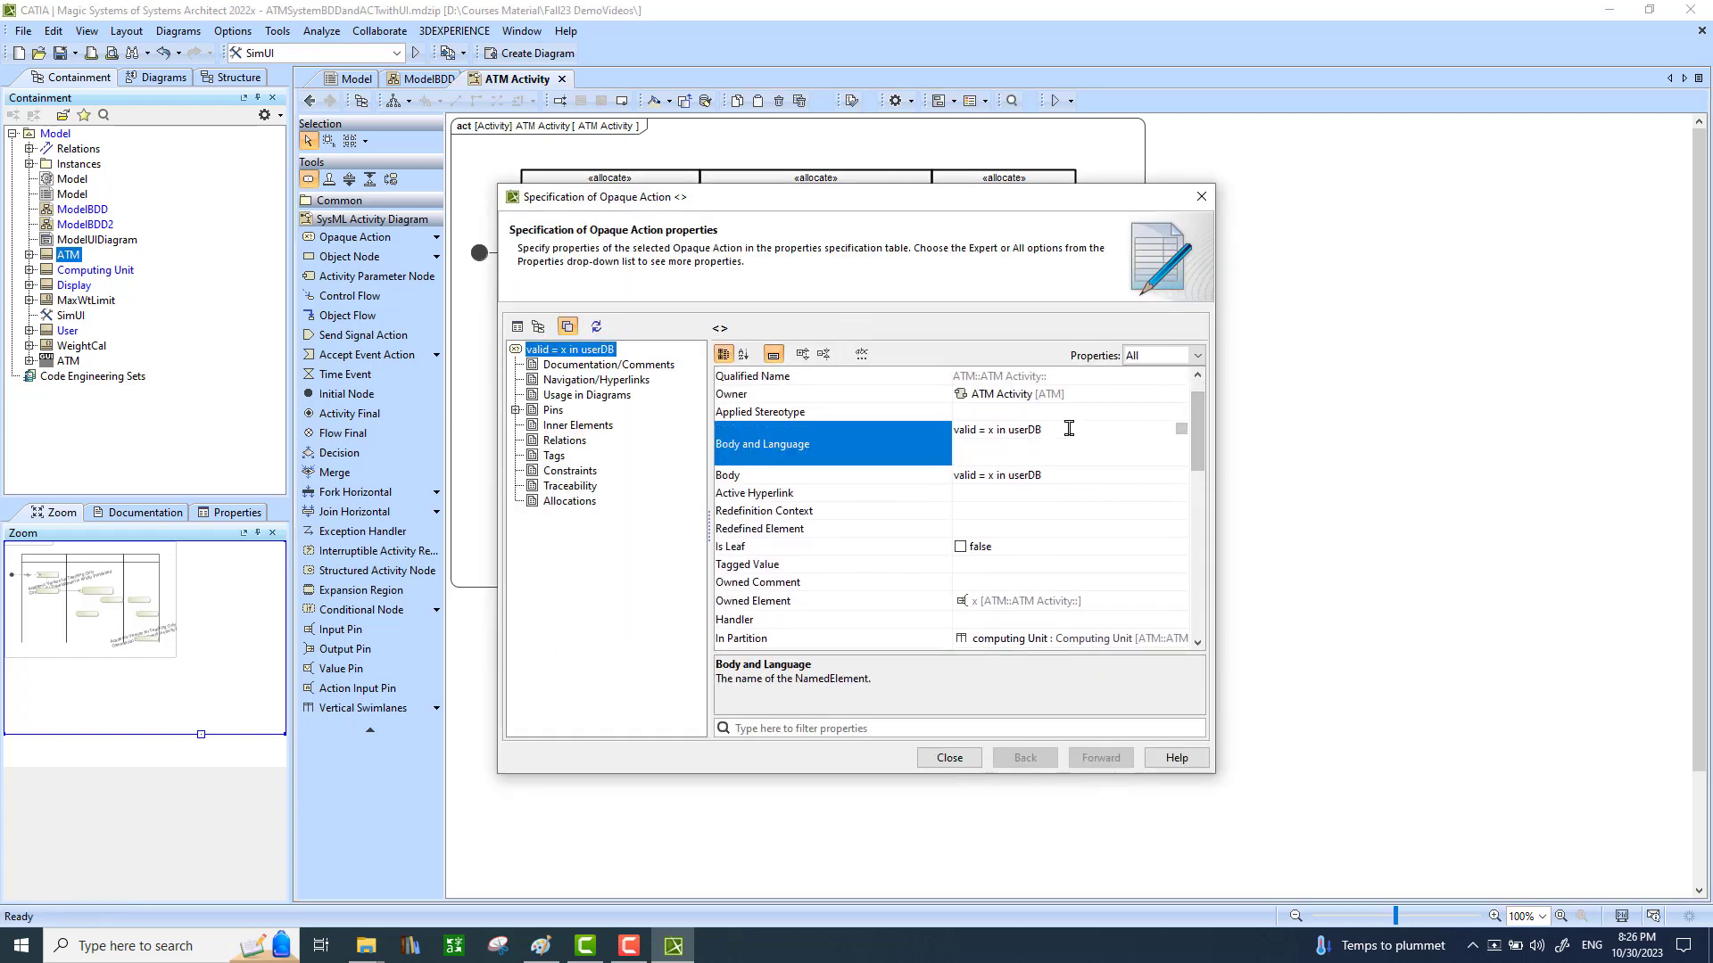
left_click(1181, 431)
left_click(614, 337)
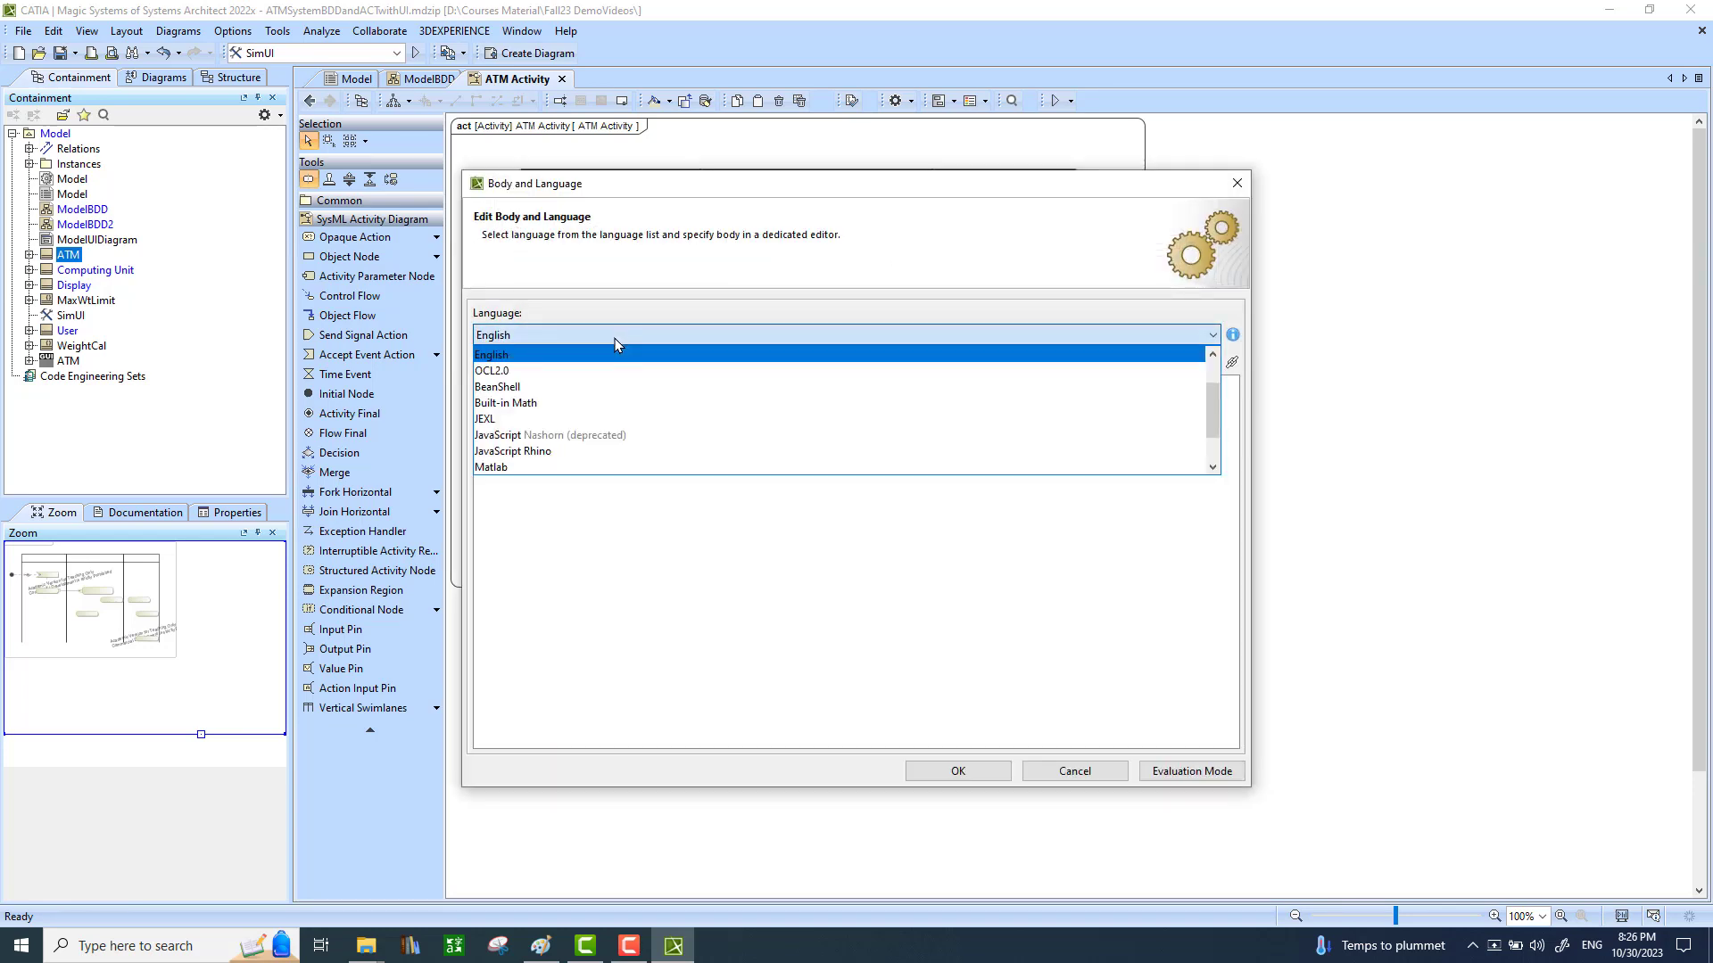
scroll(576, 459, "down", 1)
left_click(558, 446)
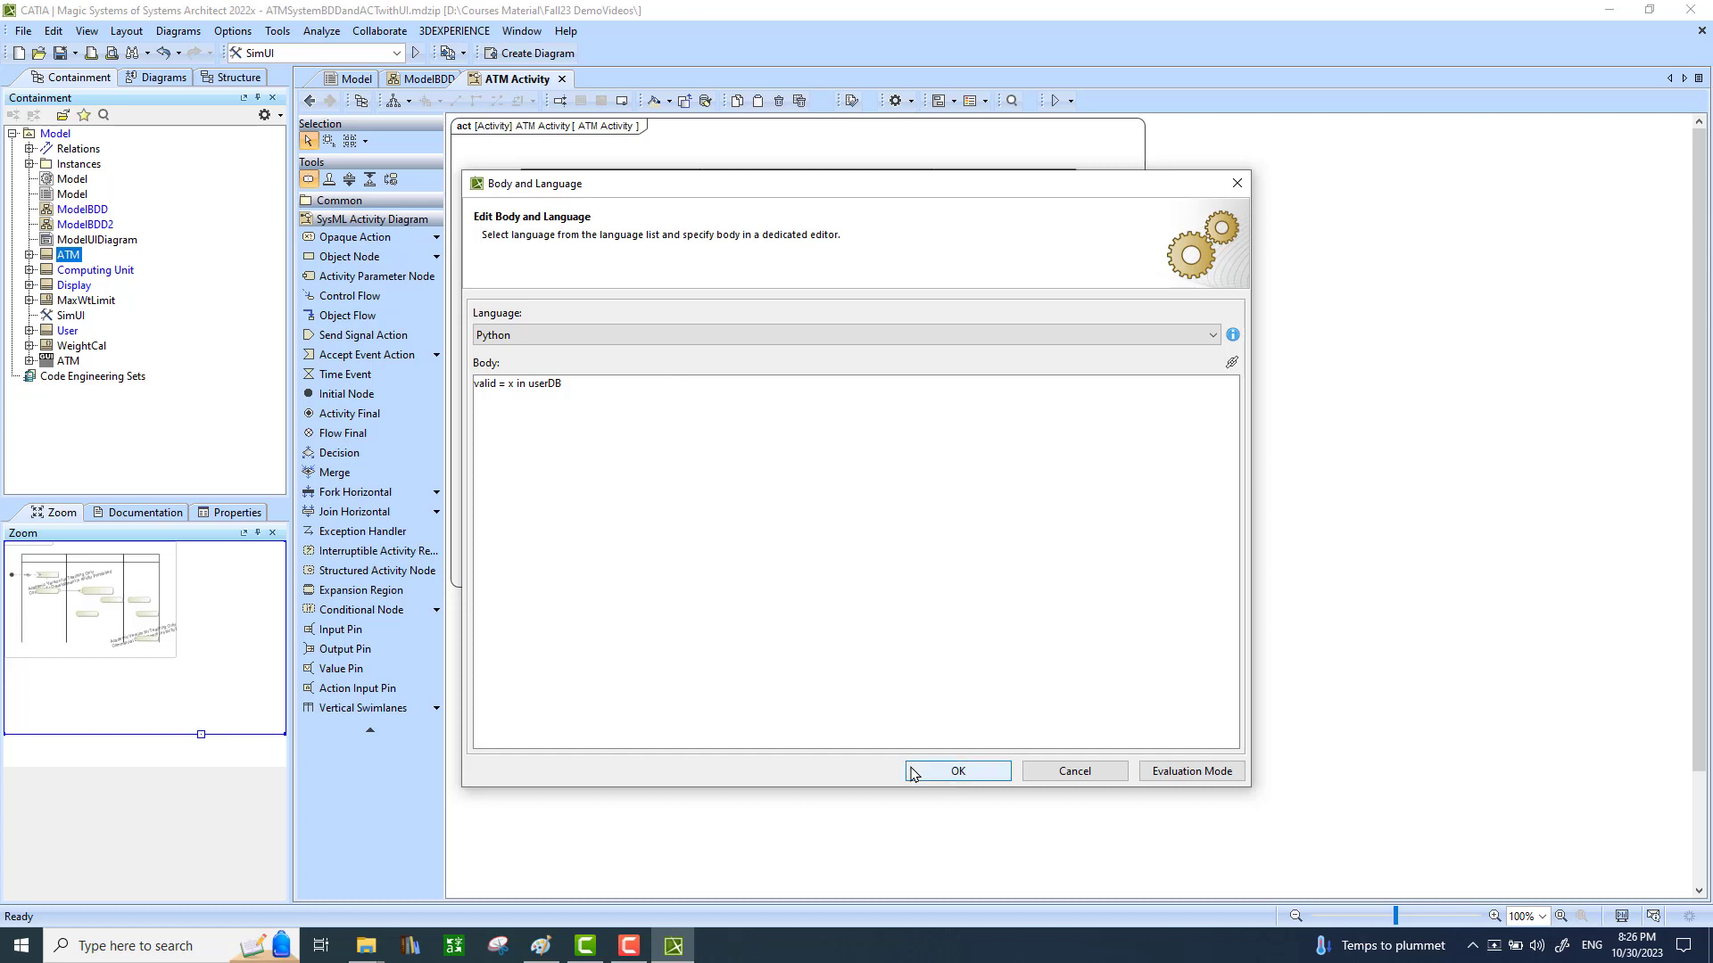
left_click(953, 773)
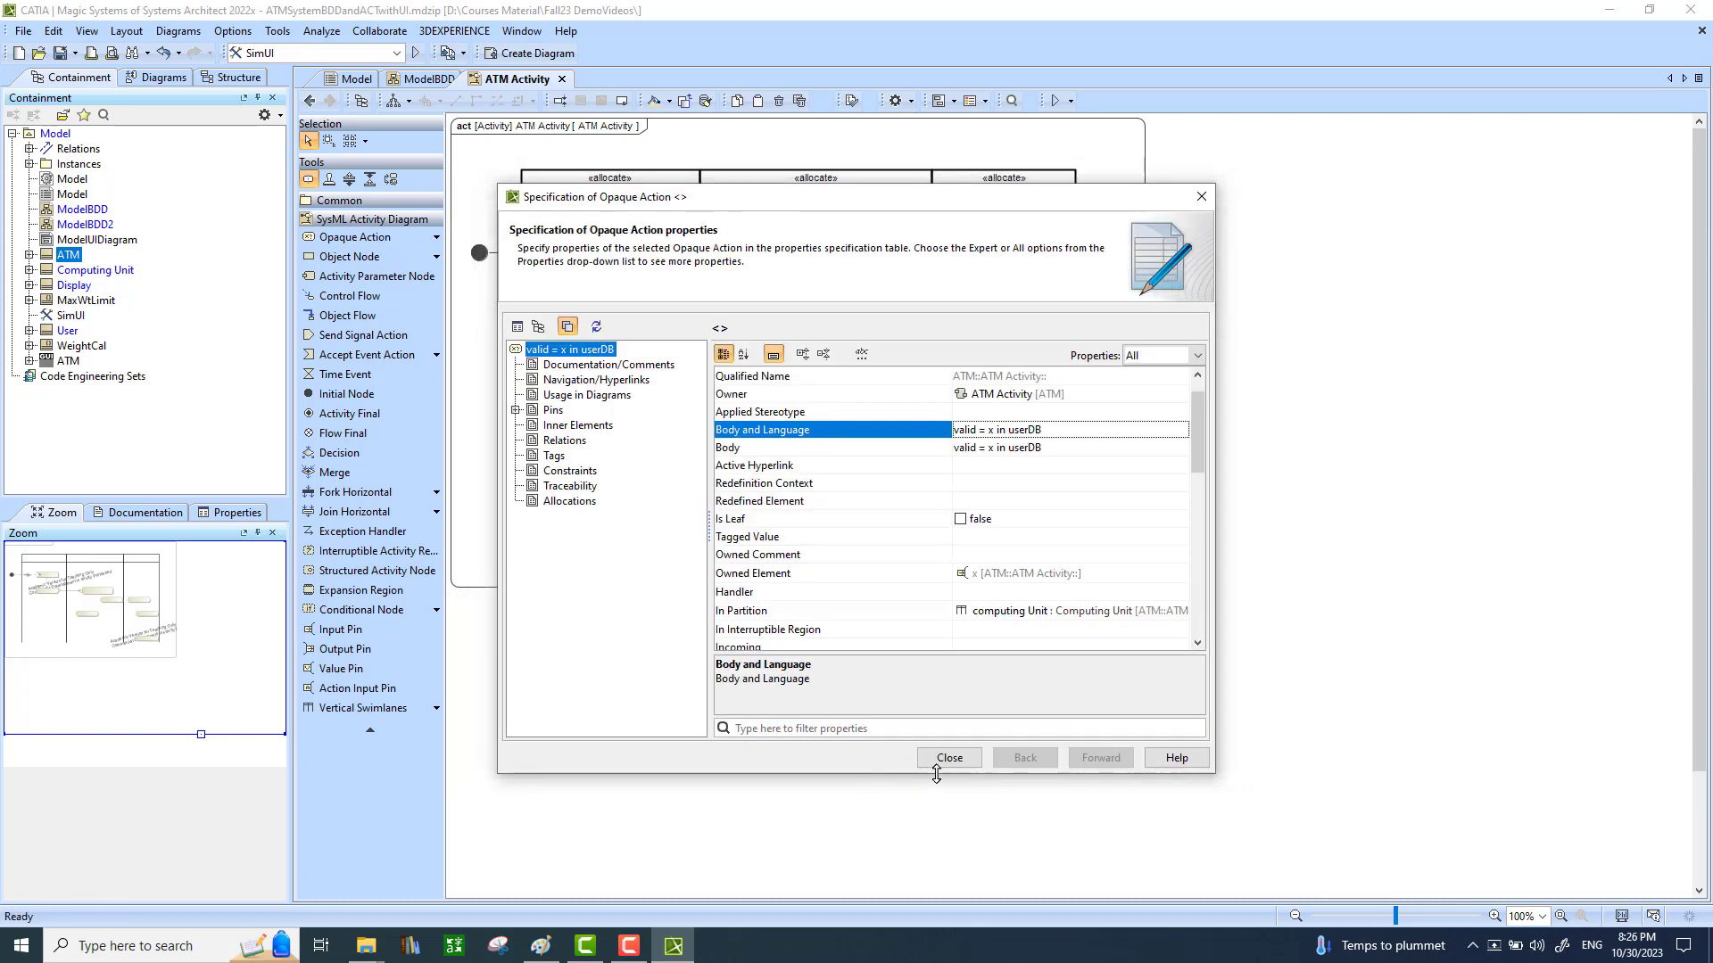
left_click(958, 769)
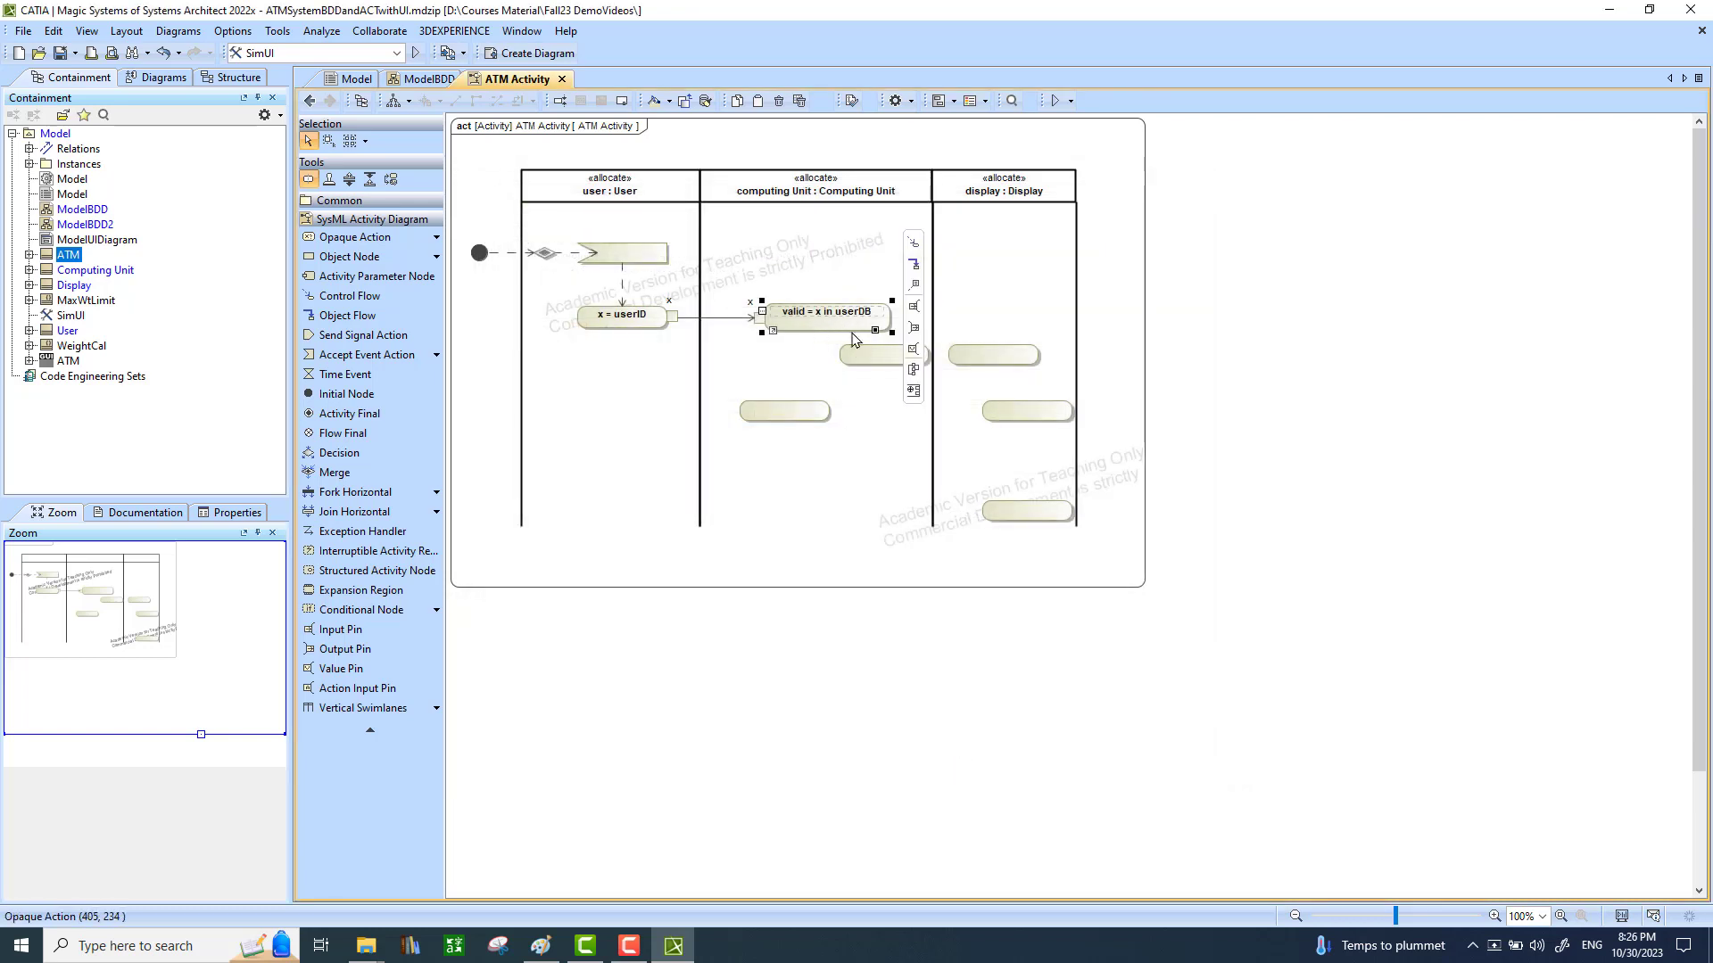
Add a decision node below the "valid = x in userDB" action, moving the two blank computing Unit actions down to make room.
left_click_drag(872, 366, 861, 403)
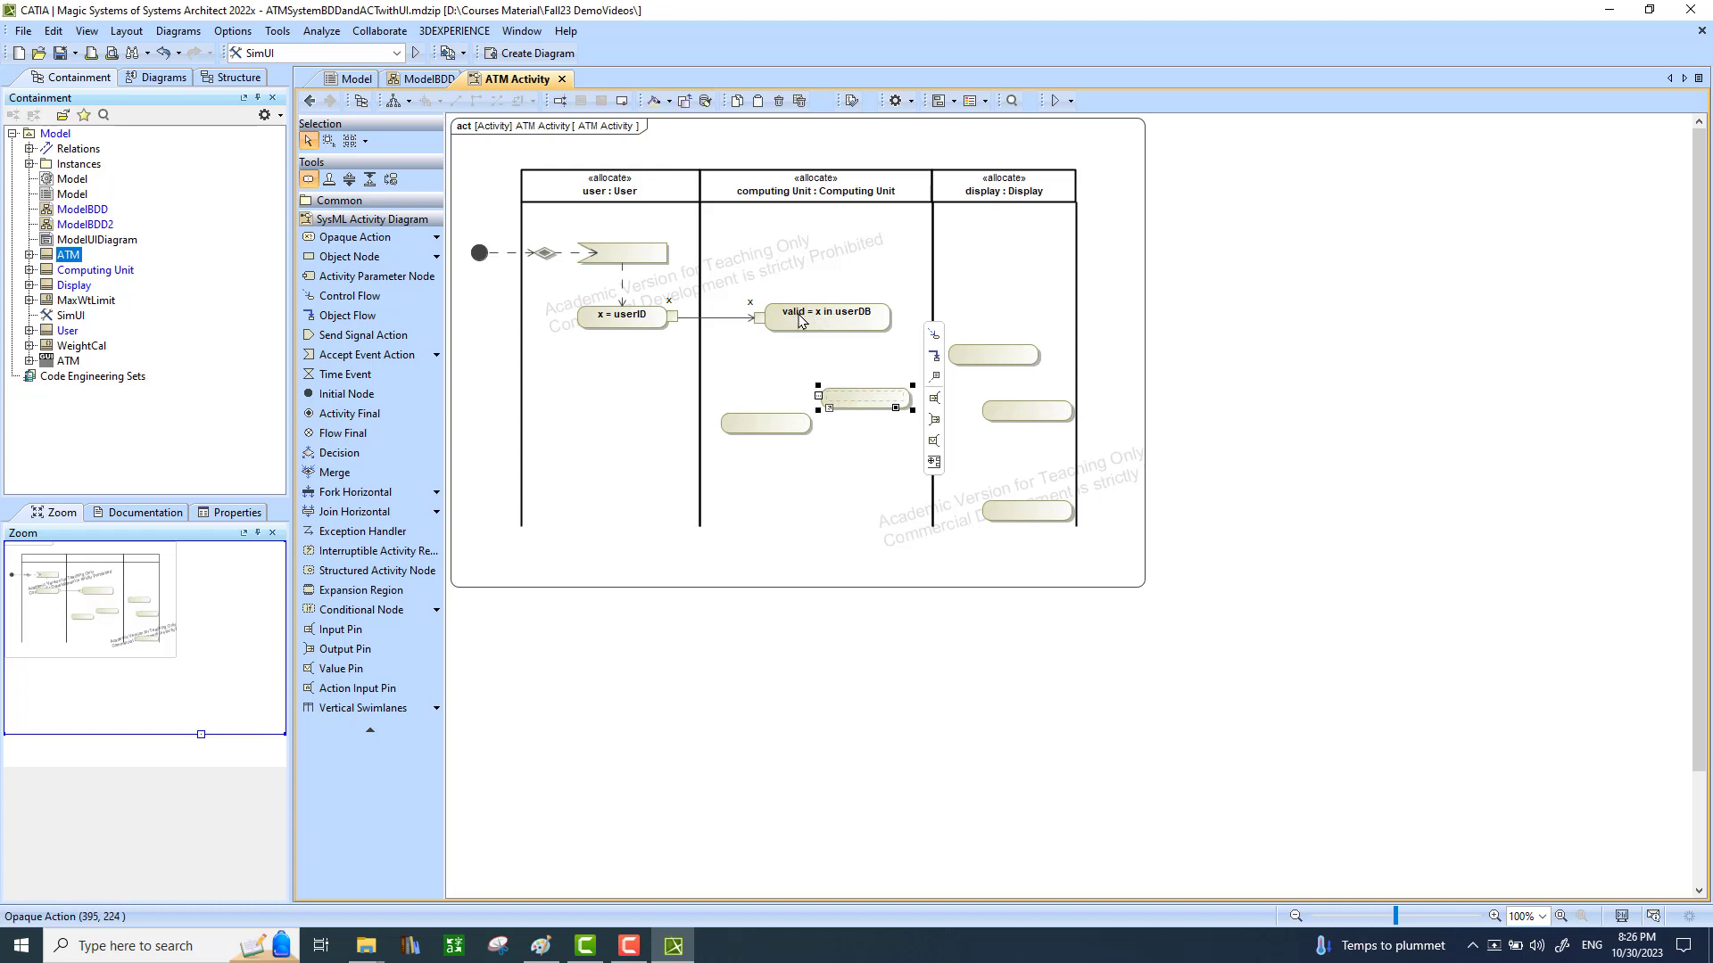
left_click(358, 454)
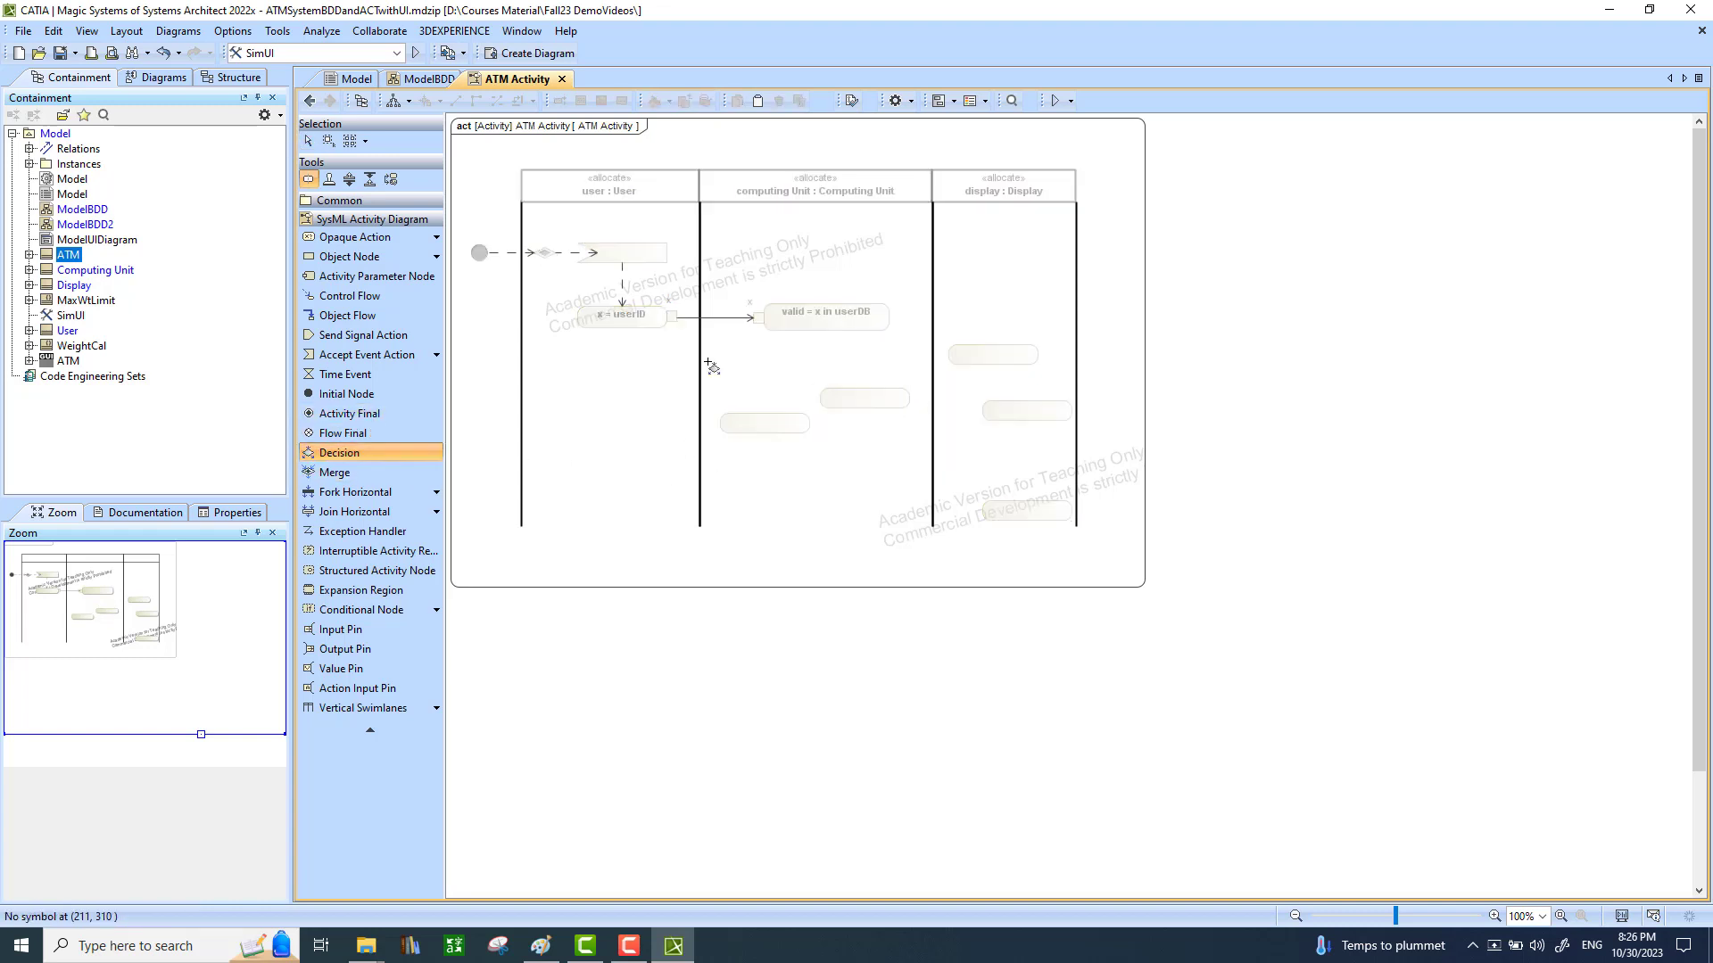
left_click(816, 359)
left_click_drag(814, 368, 752, 451)
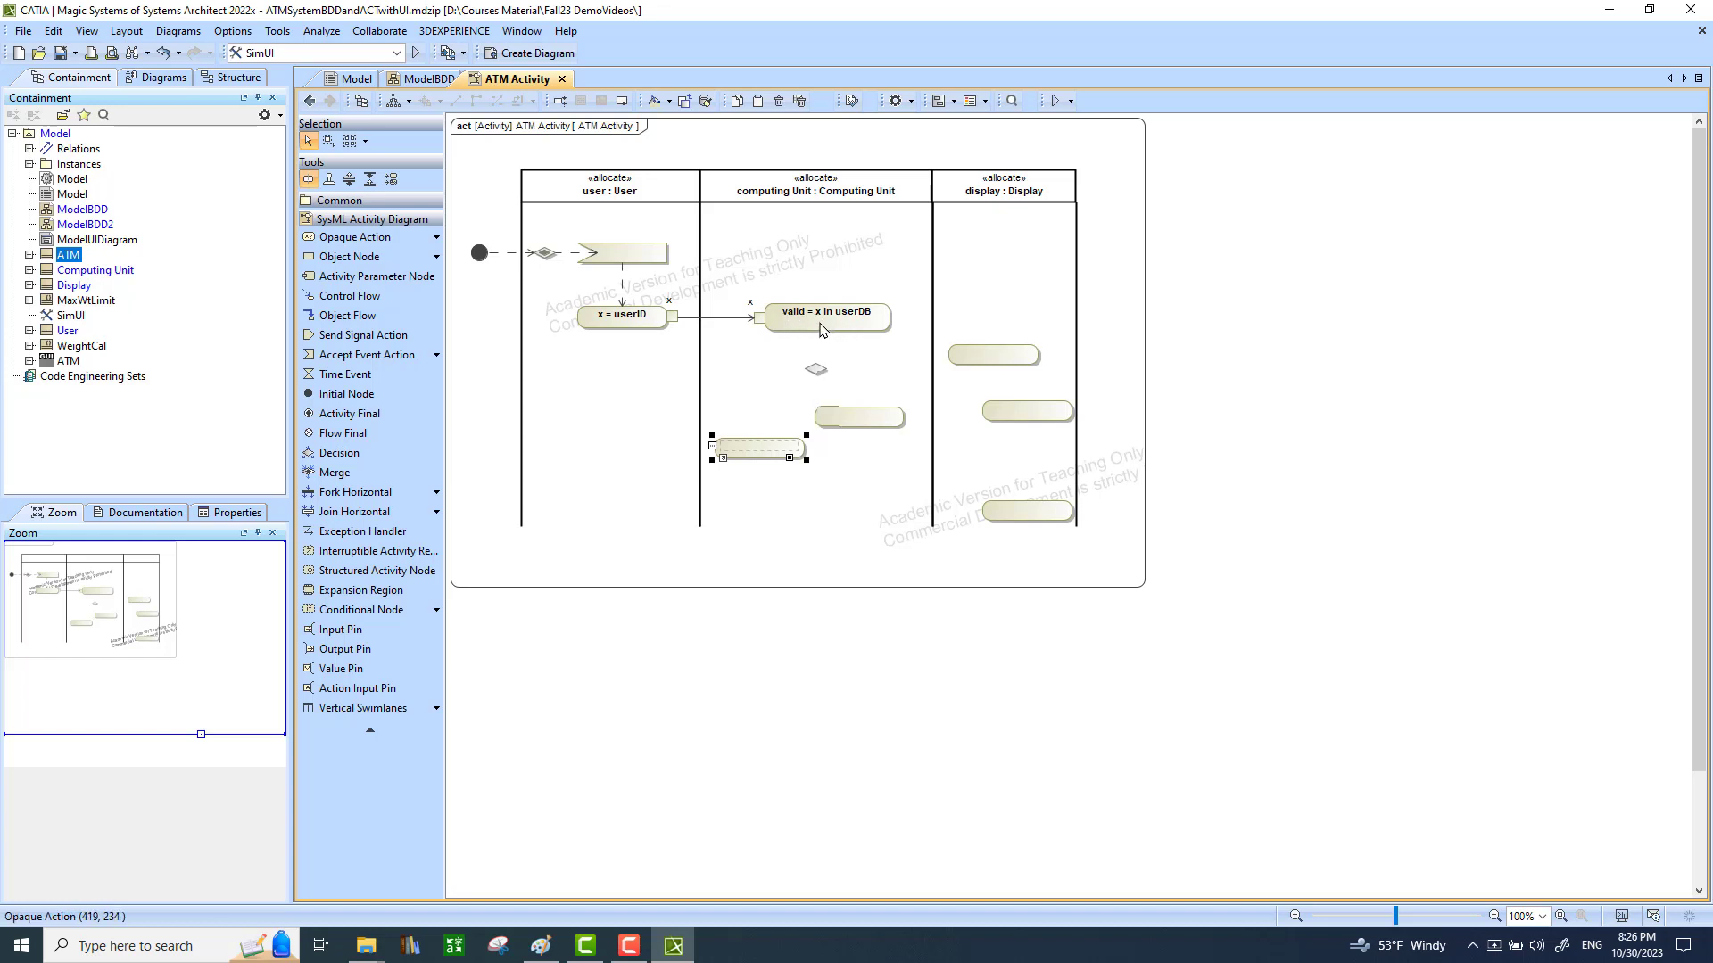
Connect the "valid = x in userDB" action to the decision node with an object flow and name its output pin "valid".
left_click(816, 327)
left_click_drag(911, 272, 815, 367)
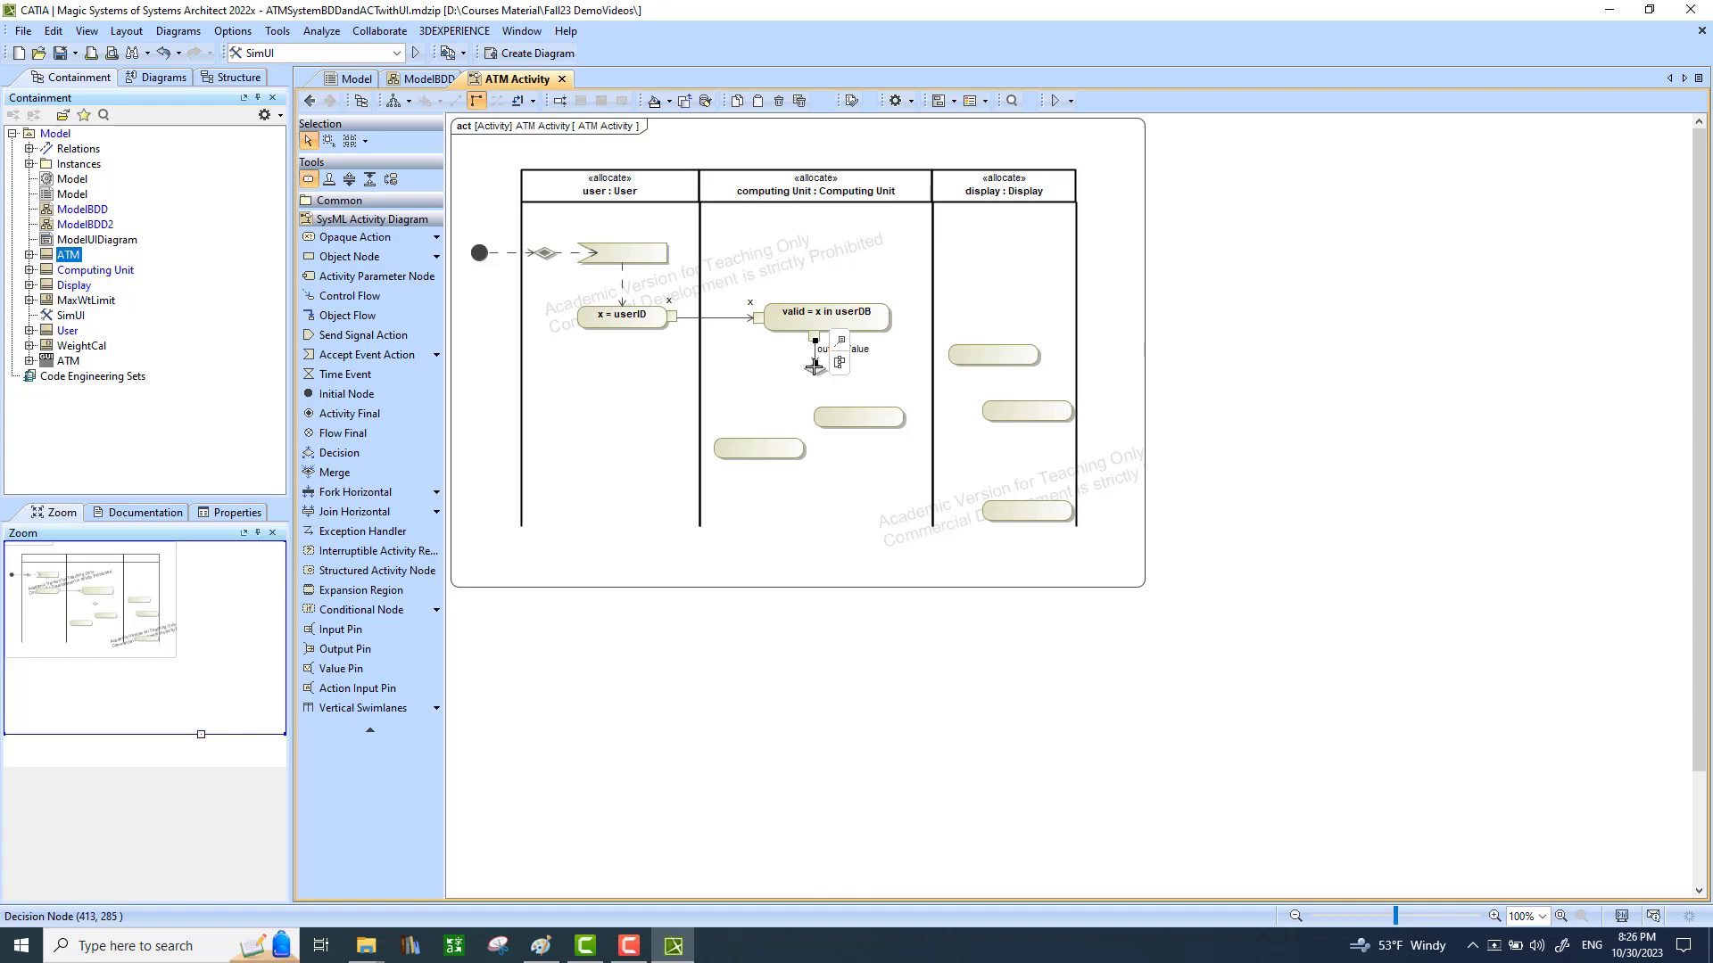
double_click(868, 356)
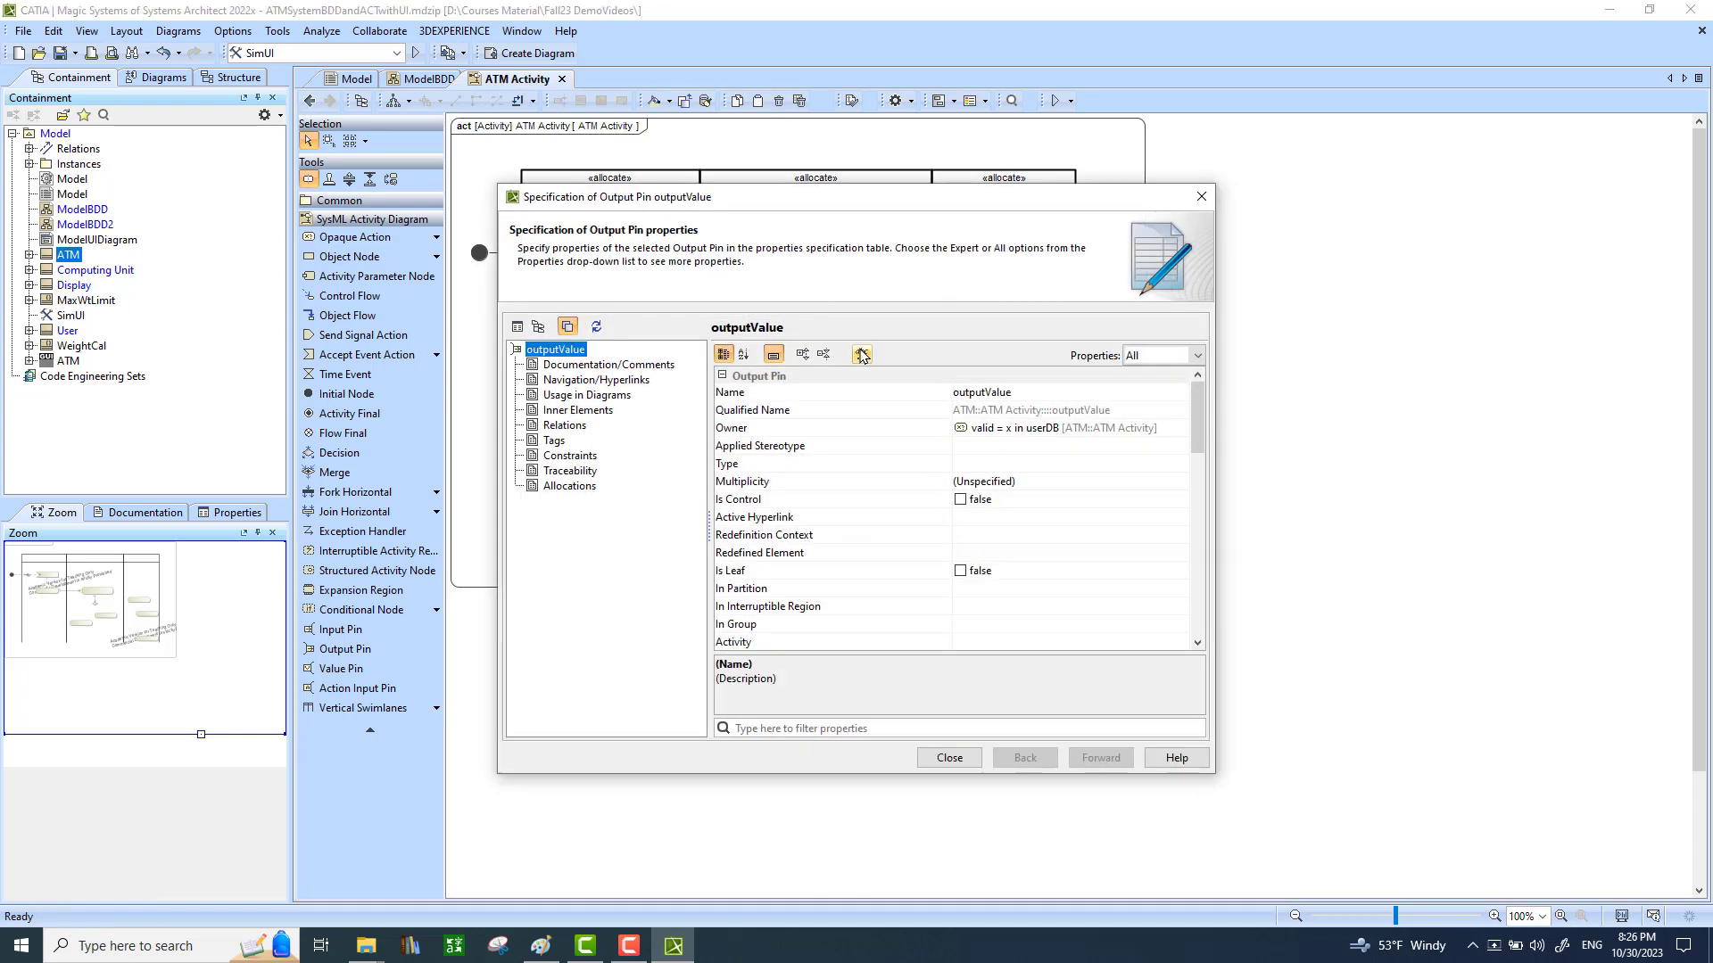
left_click(948, 758)
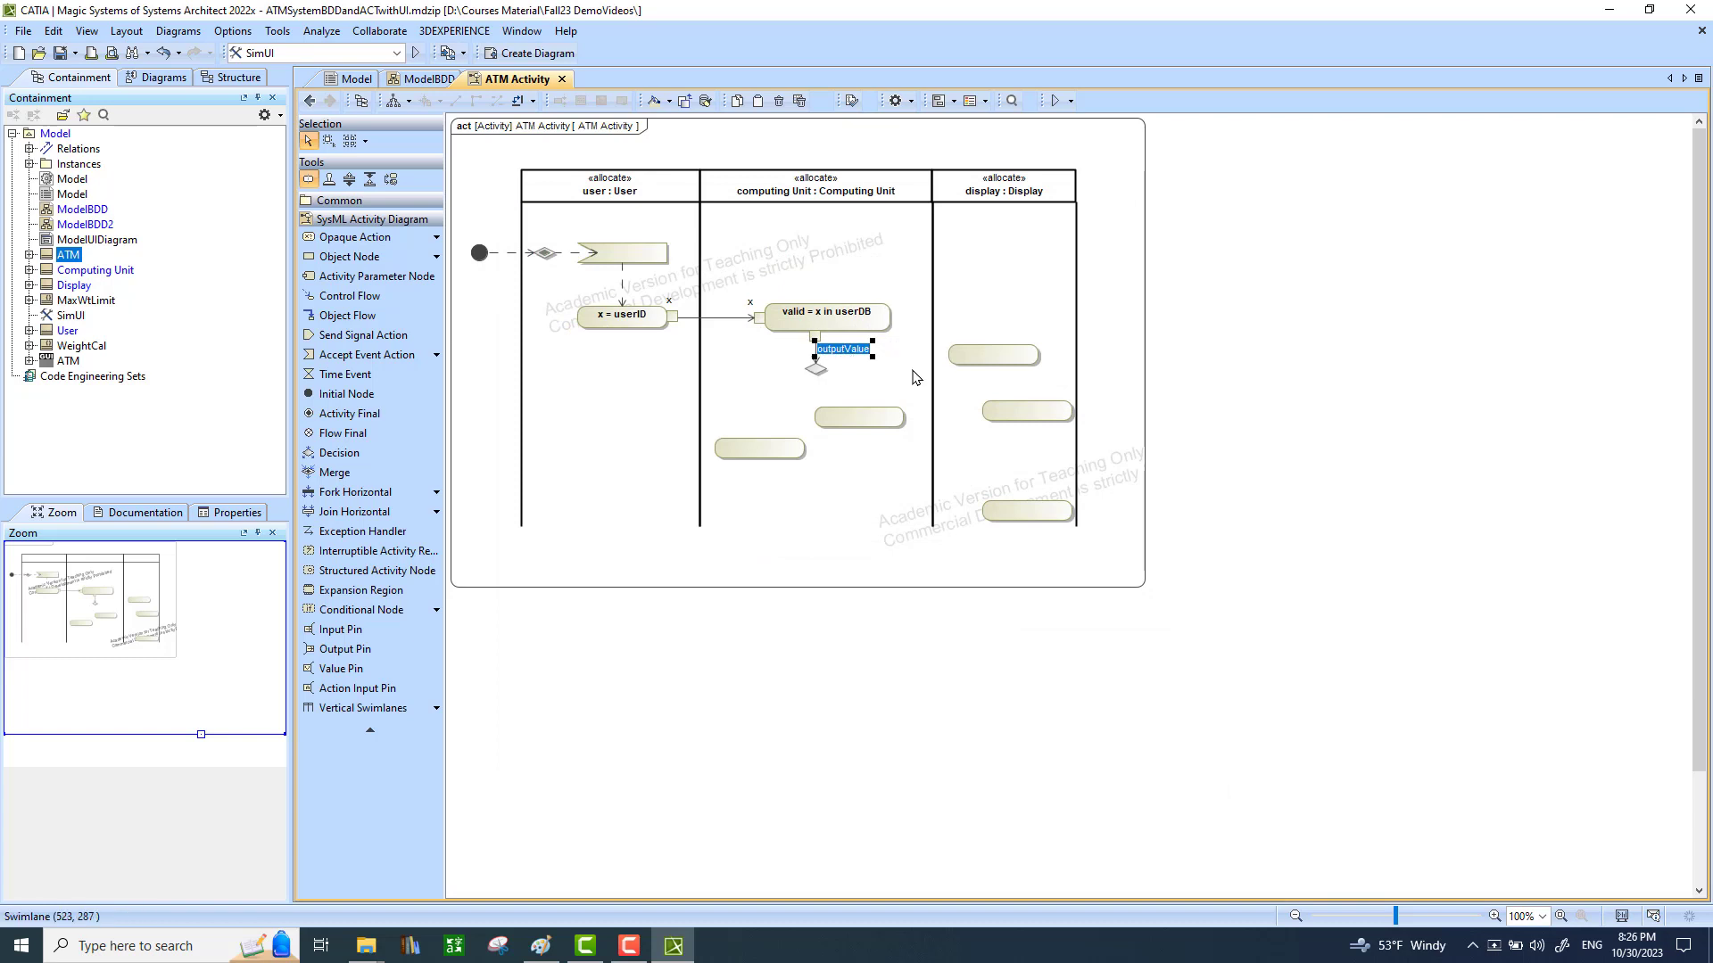
type("valid")
left_click(783, 496)
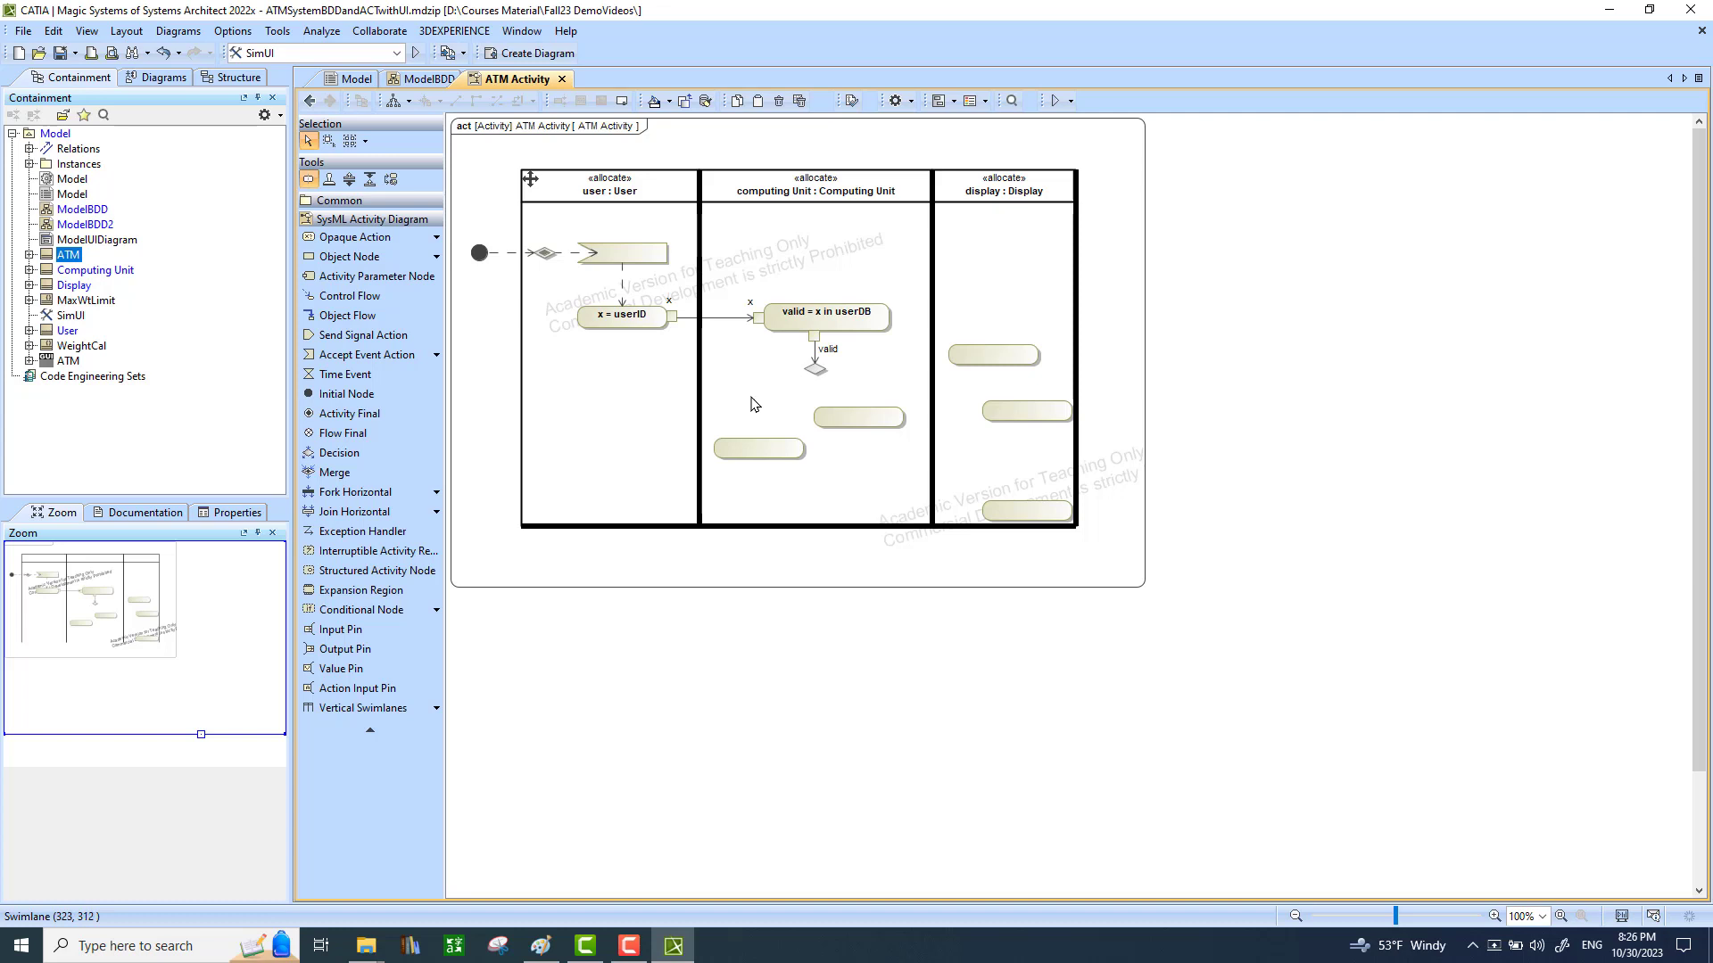
Draw control flows from the decision node to each of the two blank computing Unit actions.
left_click(813, 369)
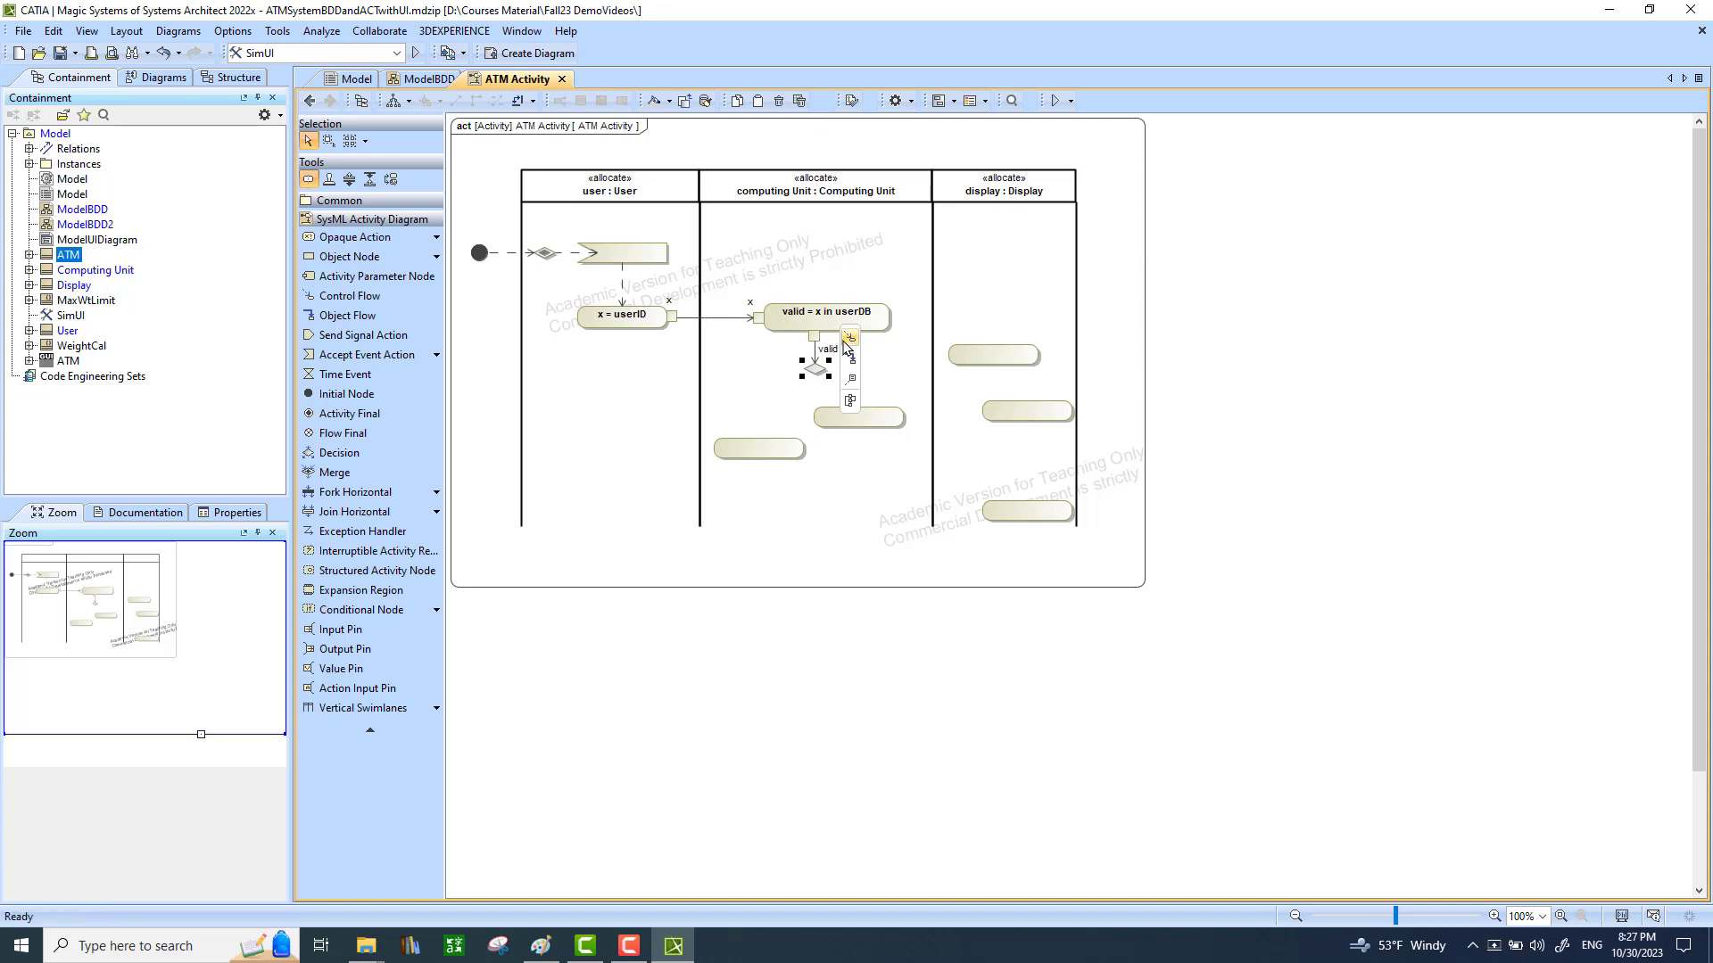
left_click(847, 336)
left_click(754, 442)
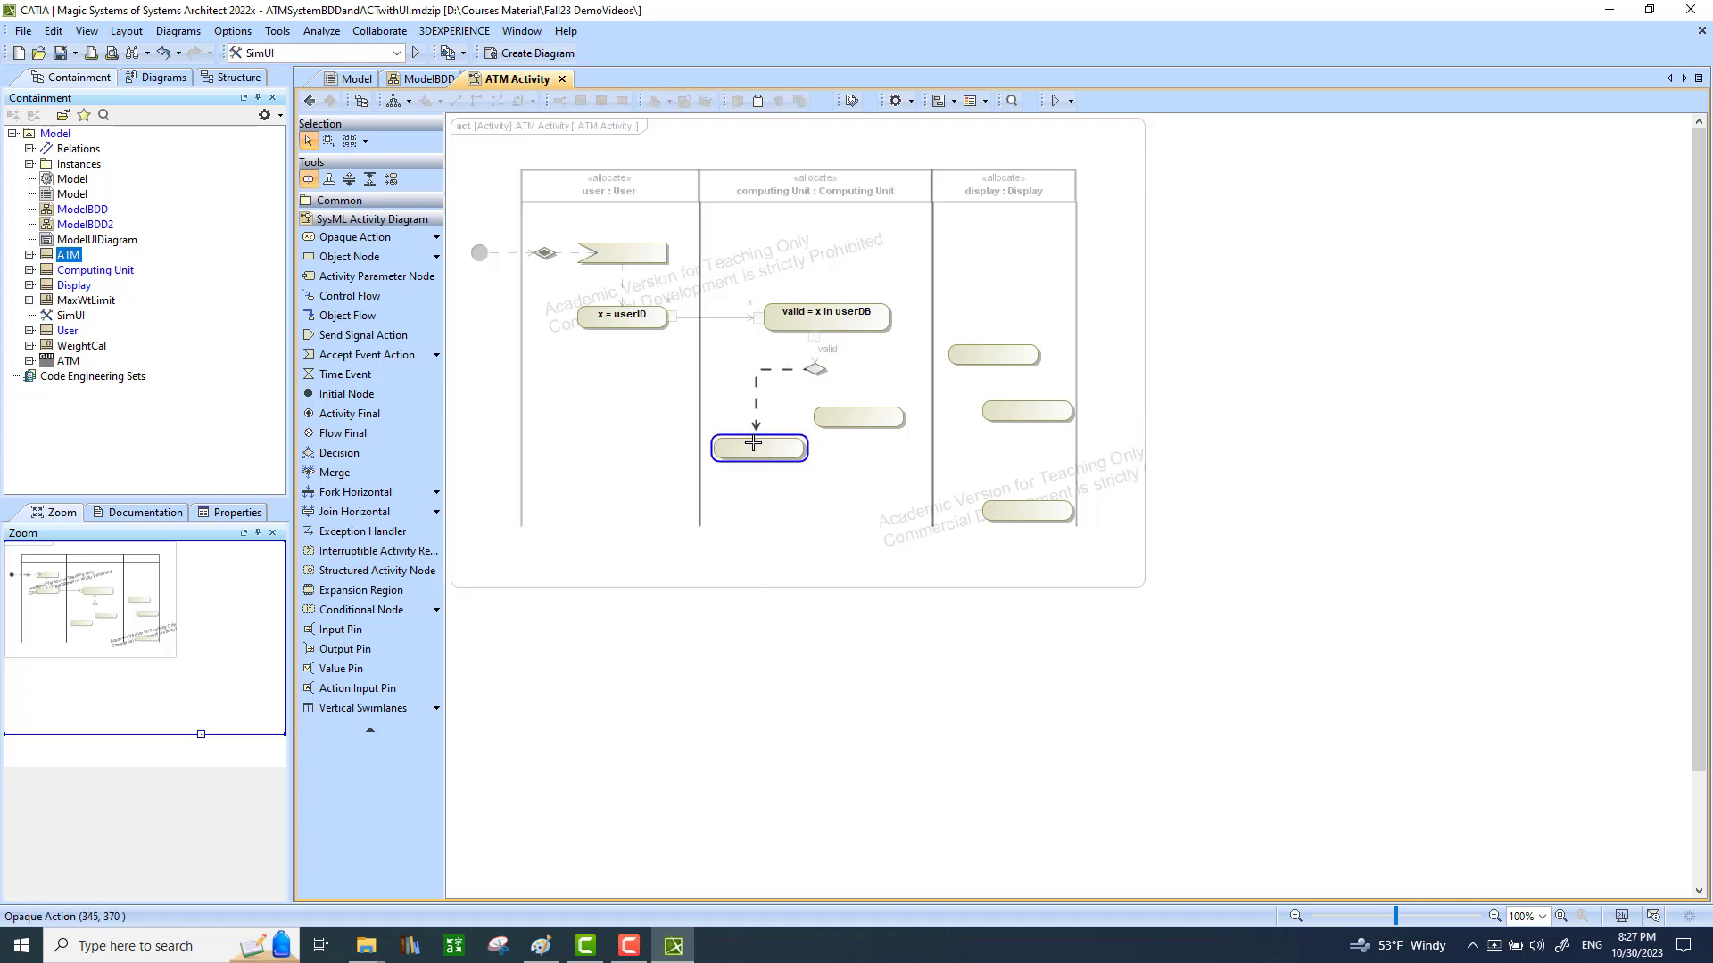
left_click(819, 375)
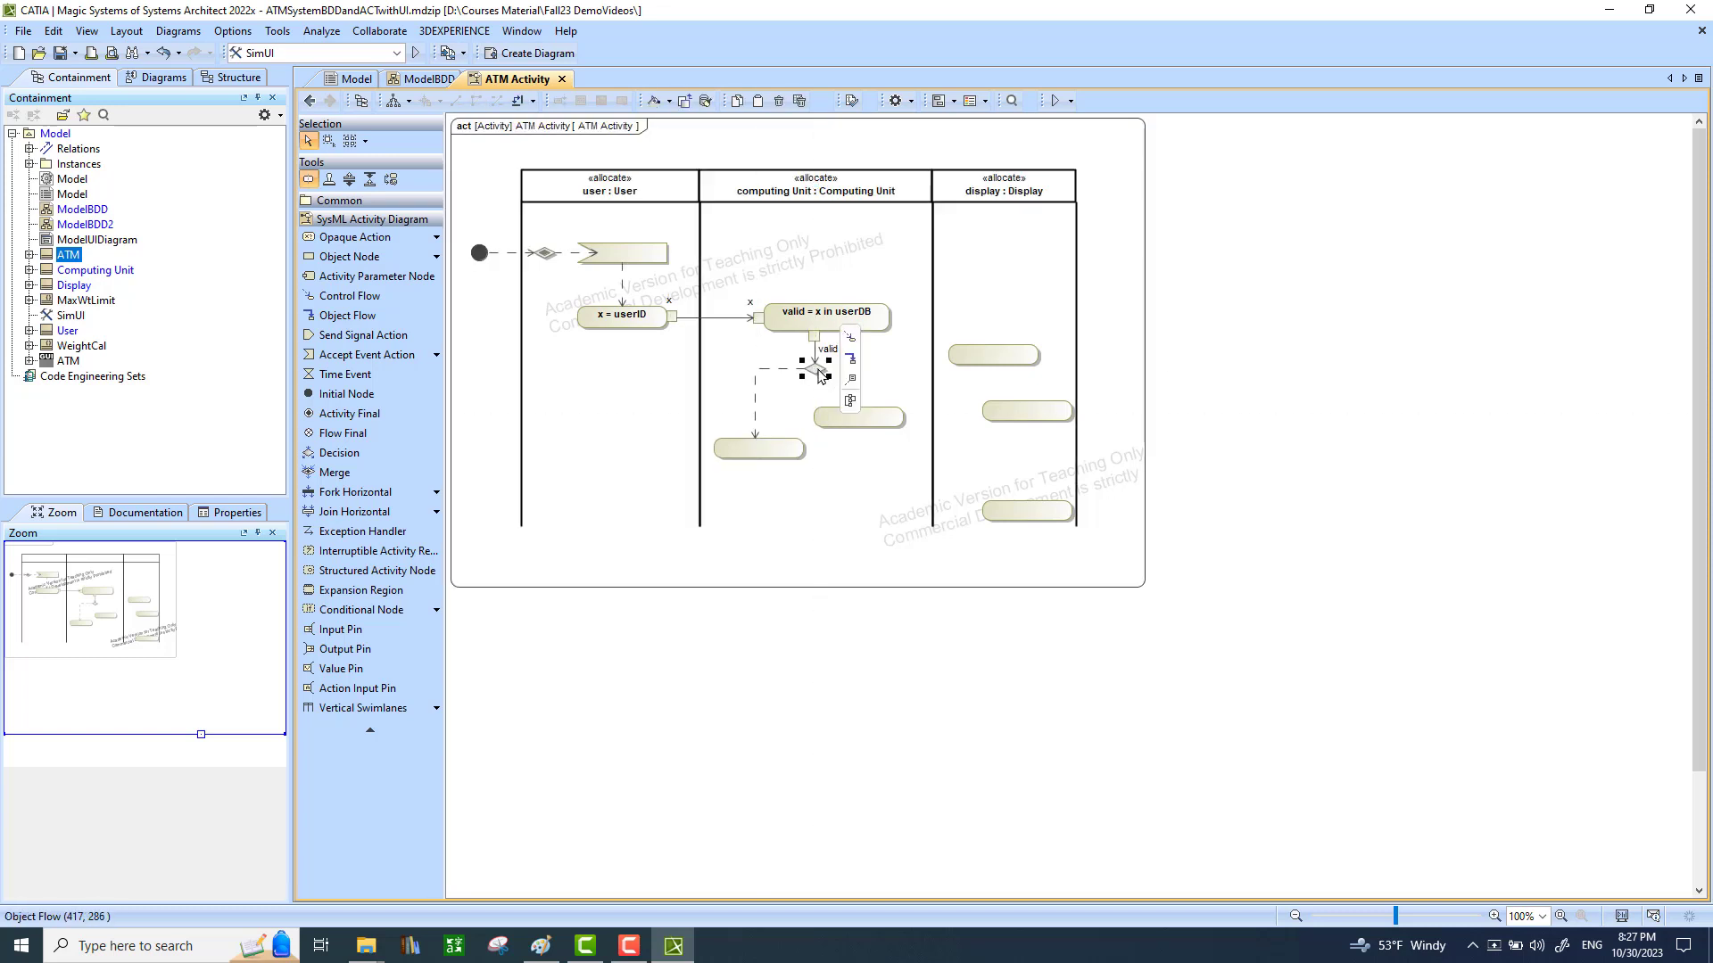
left_click(849, 336)
left_click(872, 421)
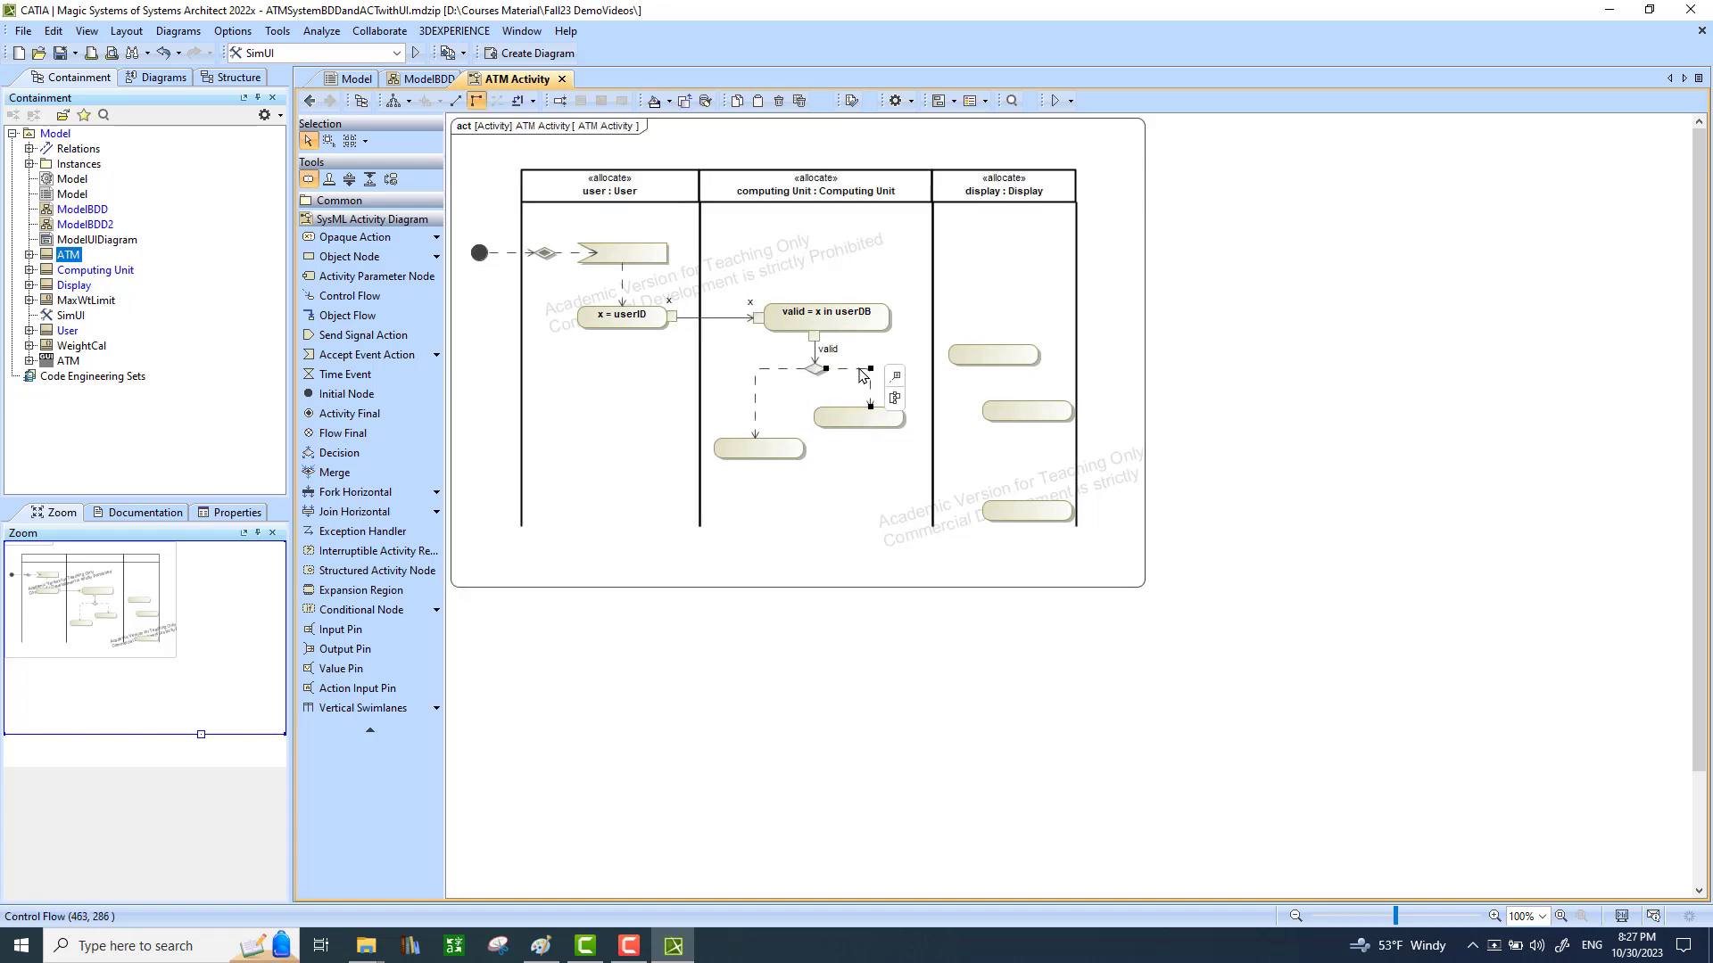
left_click(881, 448)
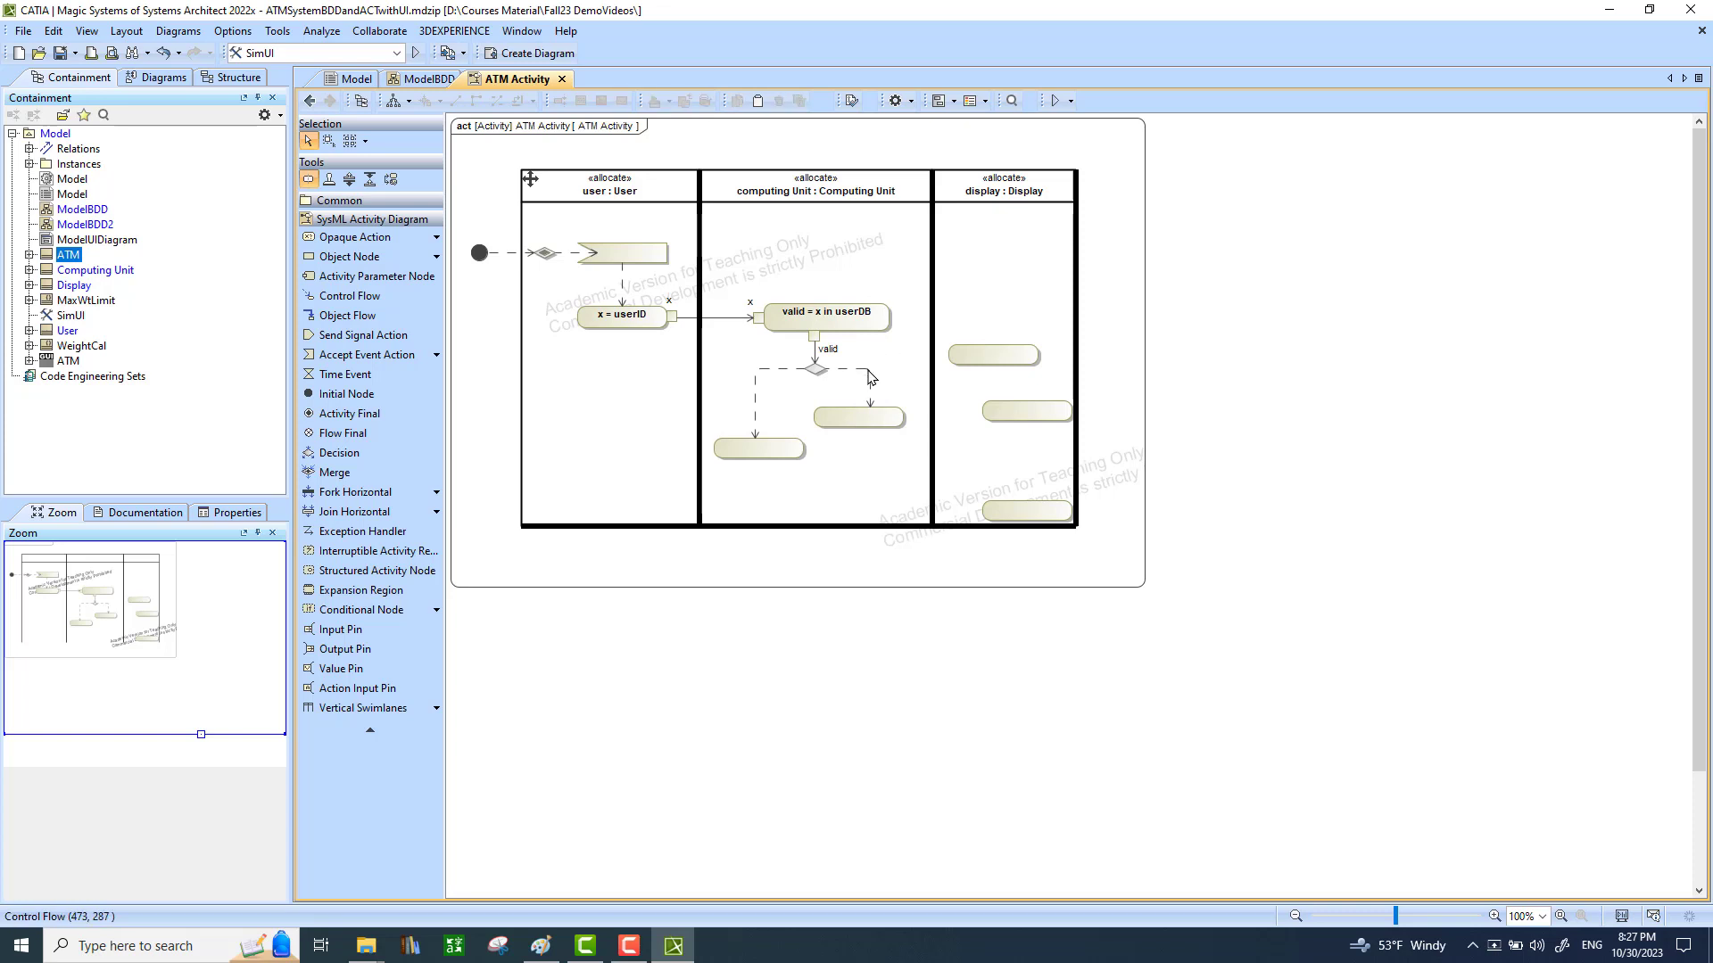
Set the guard of the control flow from the decision node to the upper blank action to "not valid", with Python as language.
left_click(872, 378)
double_click(871, 379)
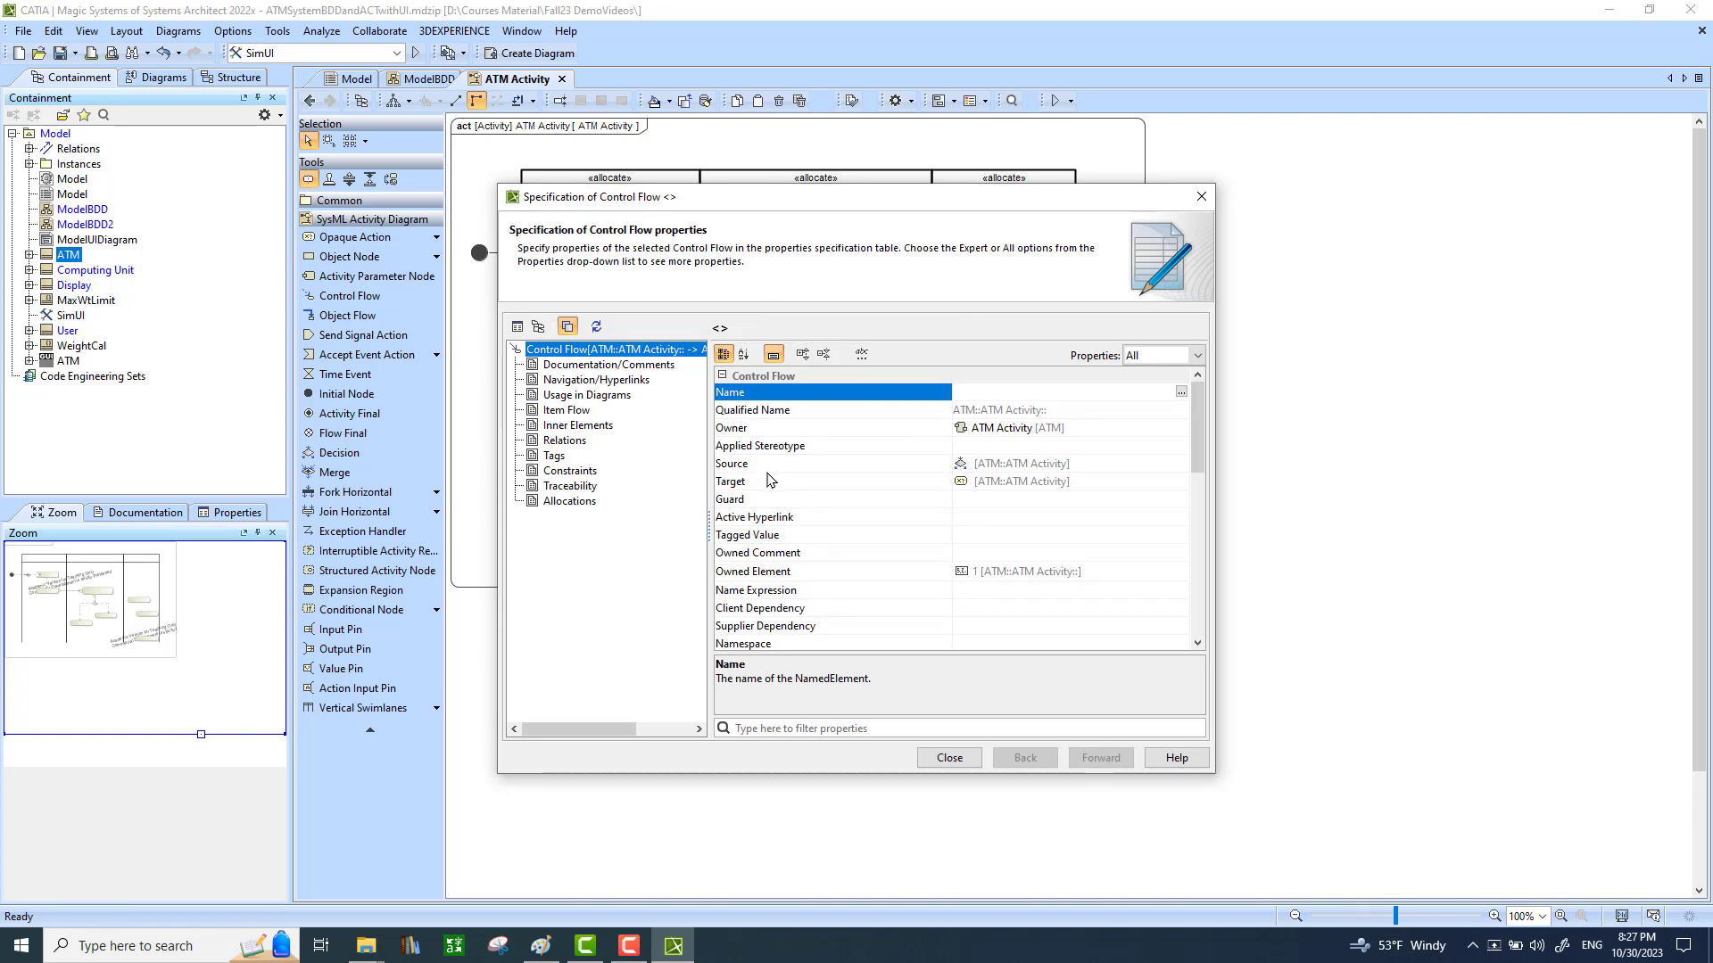
left_click(981, 501)
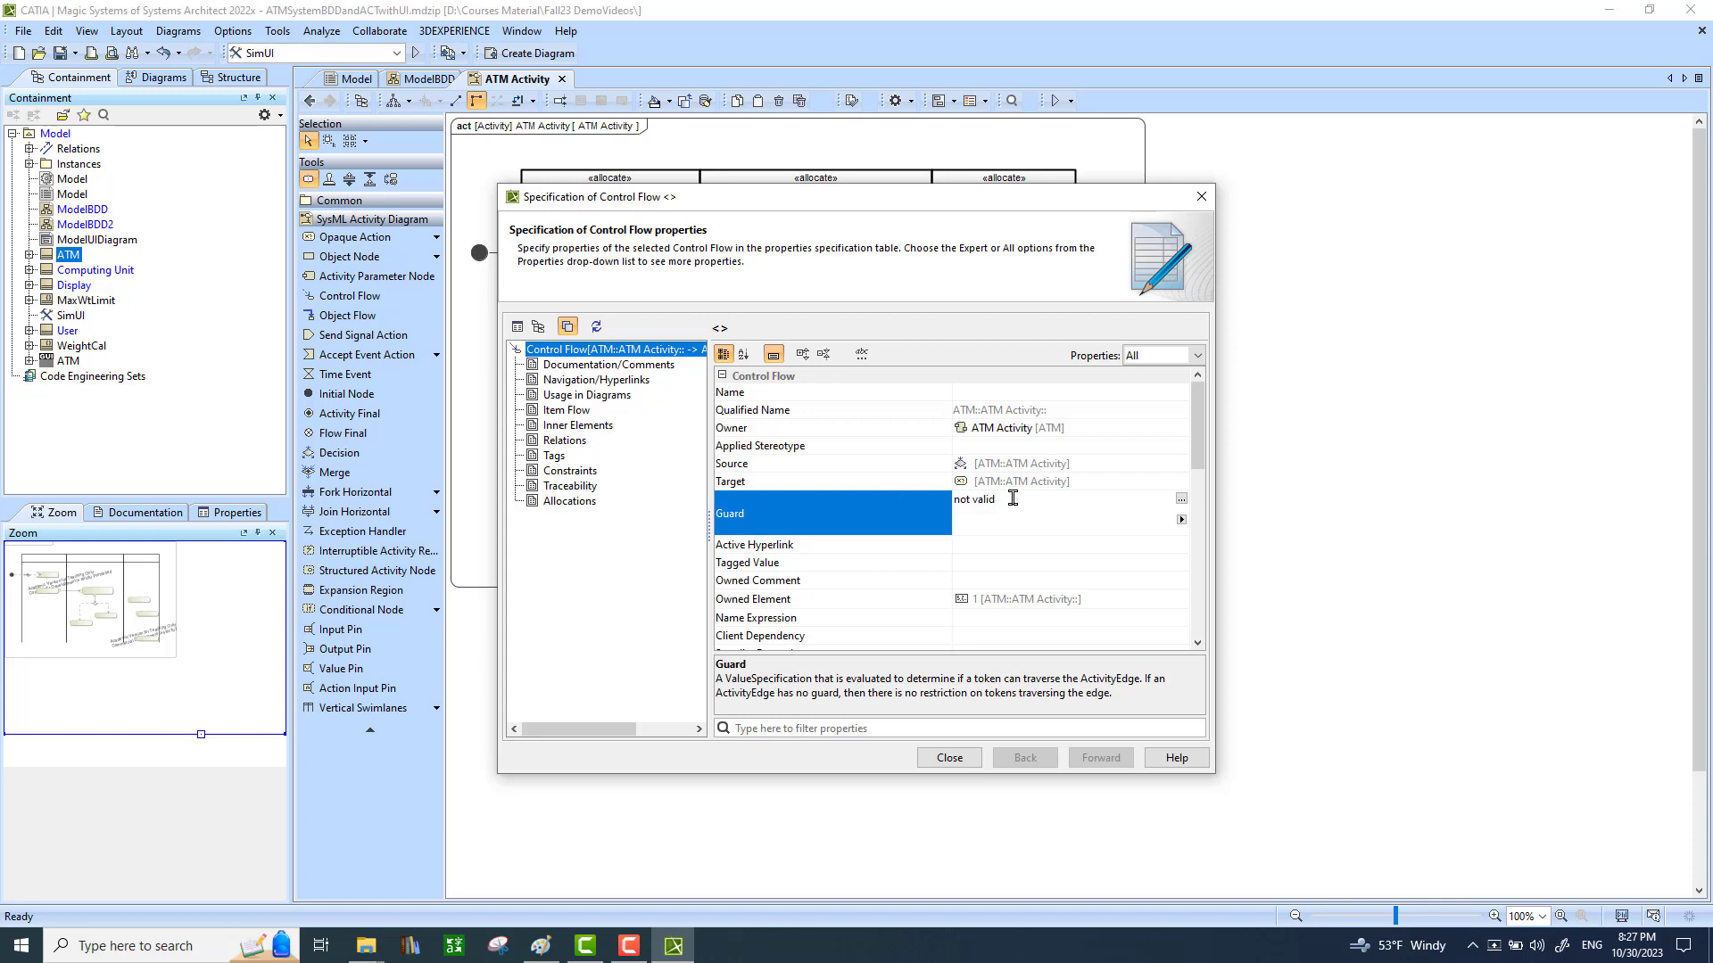
left_click(1181, 500)
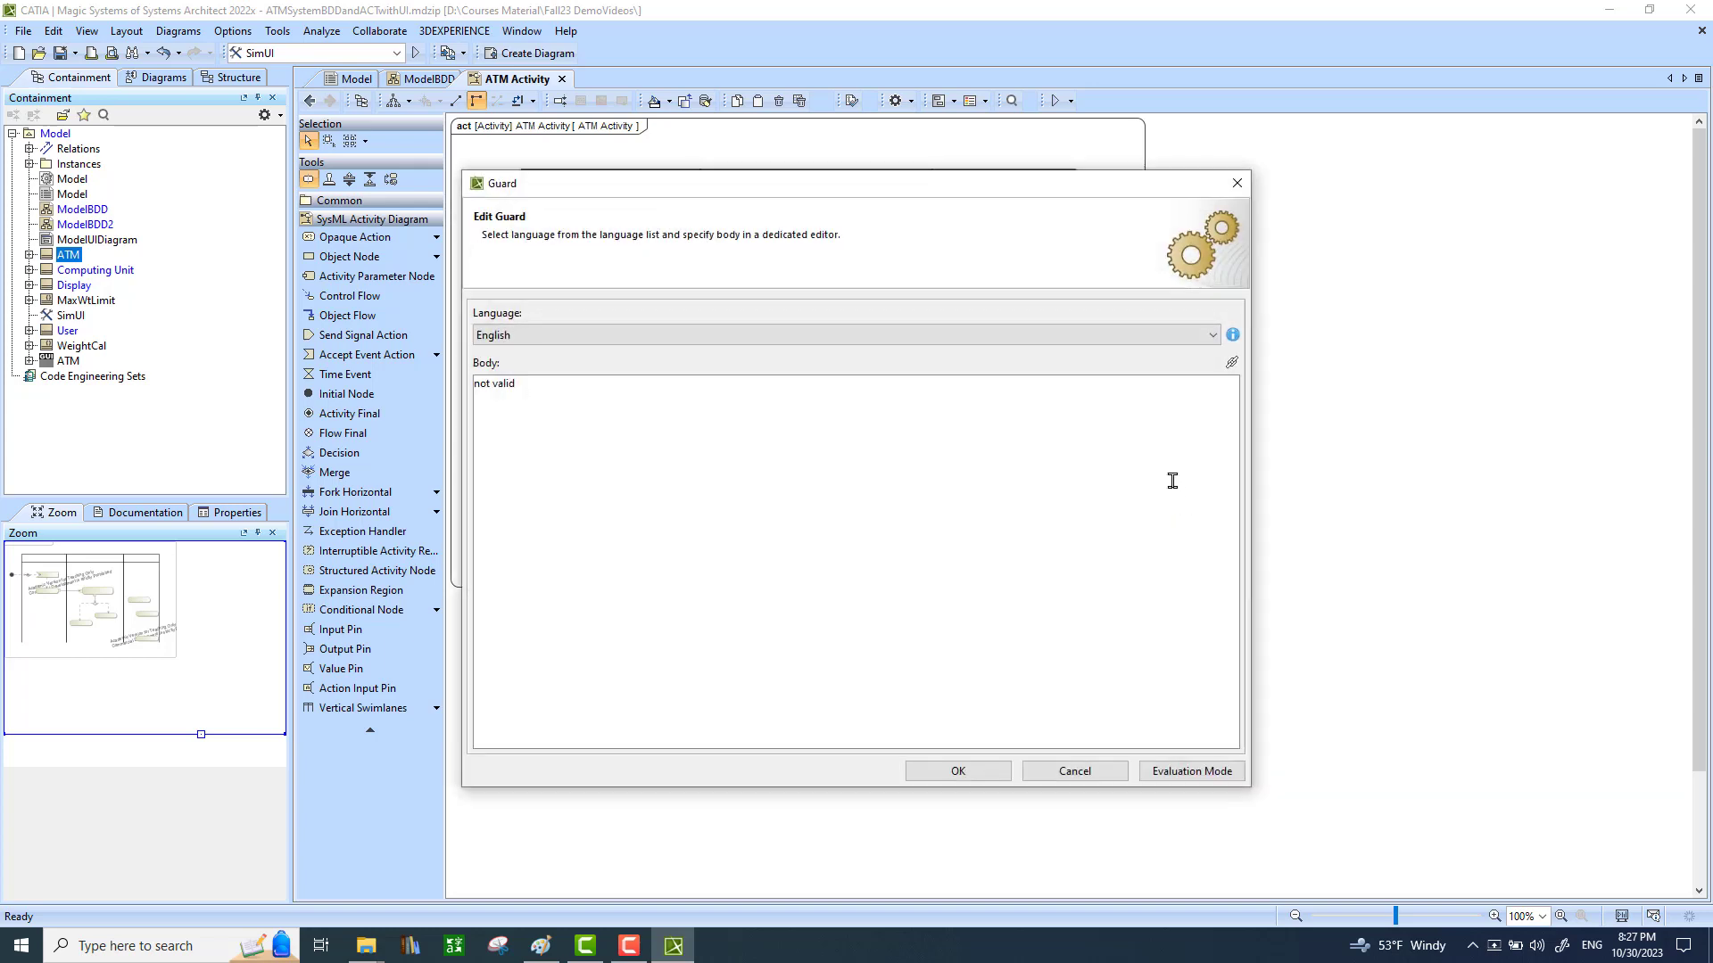
left_click(560, 337)
scroll(553, 432, "down", 1)
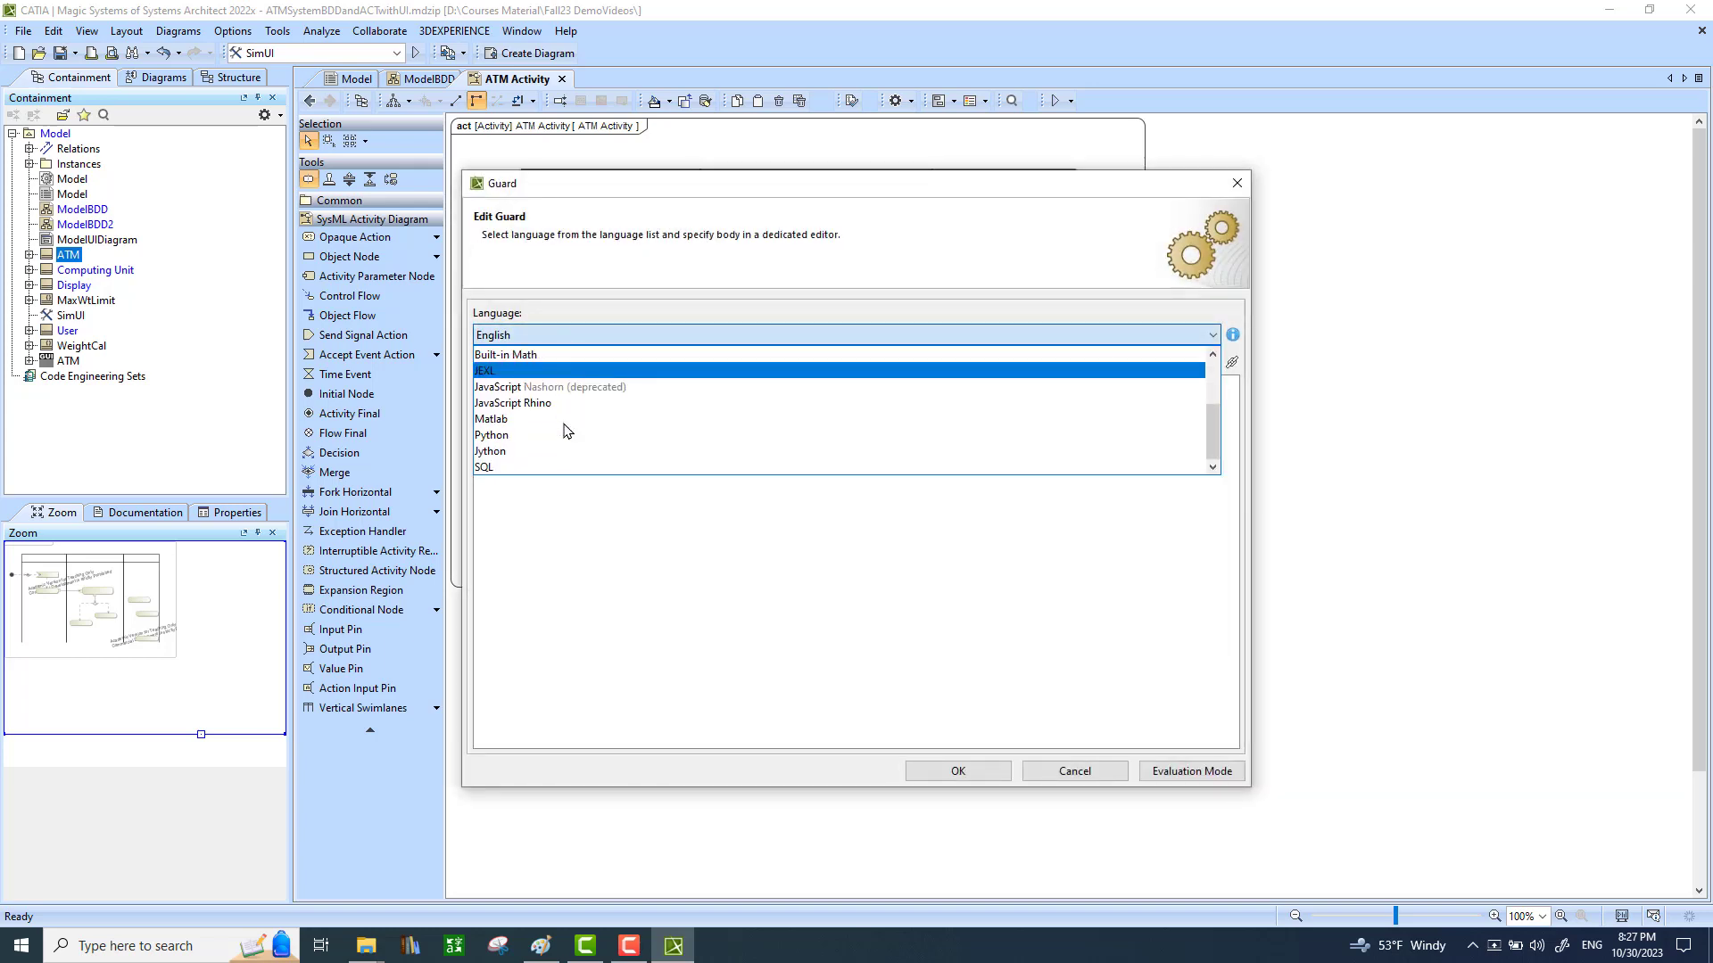
left_click(546, 424)
left_click(962, 771)
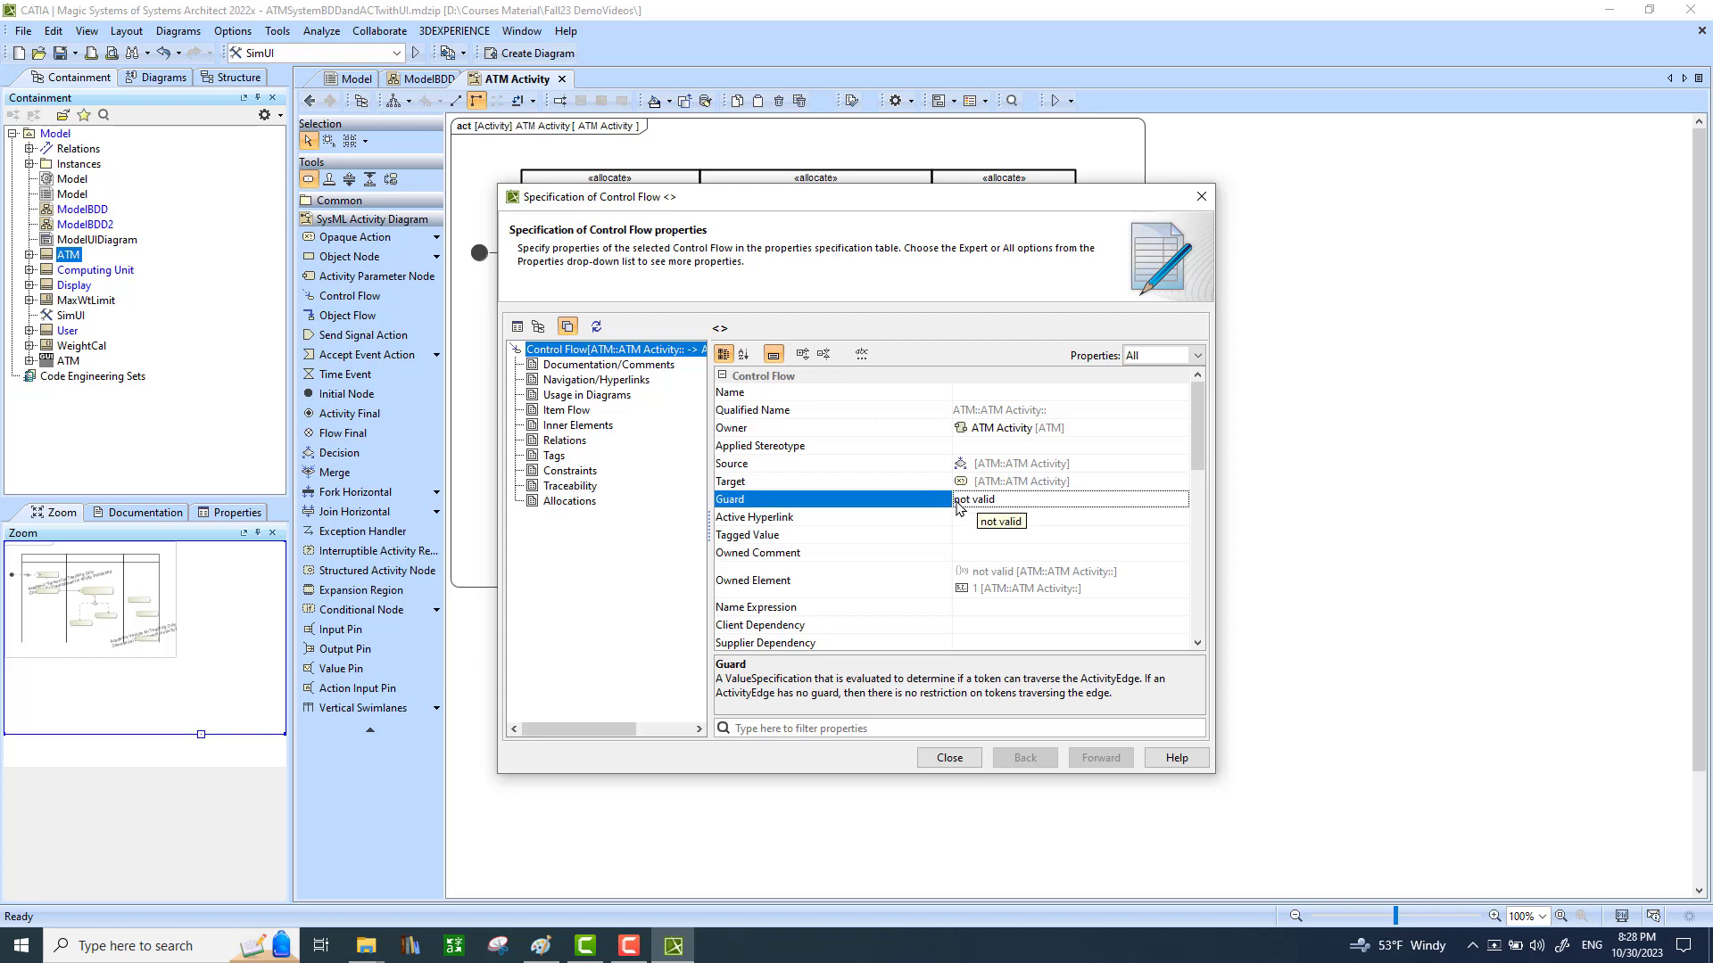
Set the guard of the control flow to the lower blank computing Unit action to "valid" in Python, and move its label above the line.
left_click(948, 760)
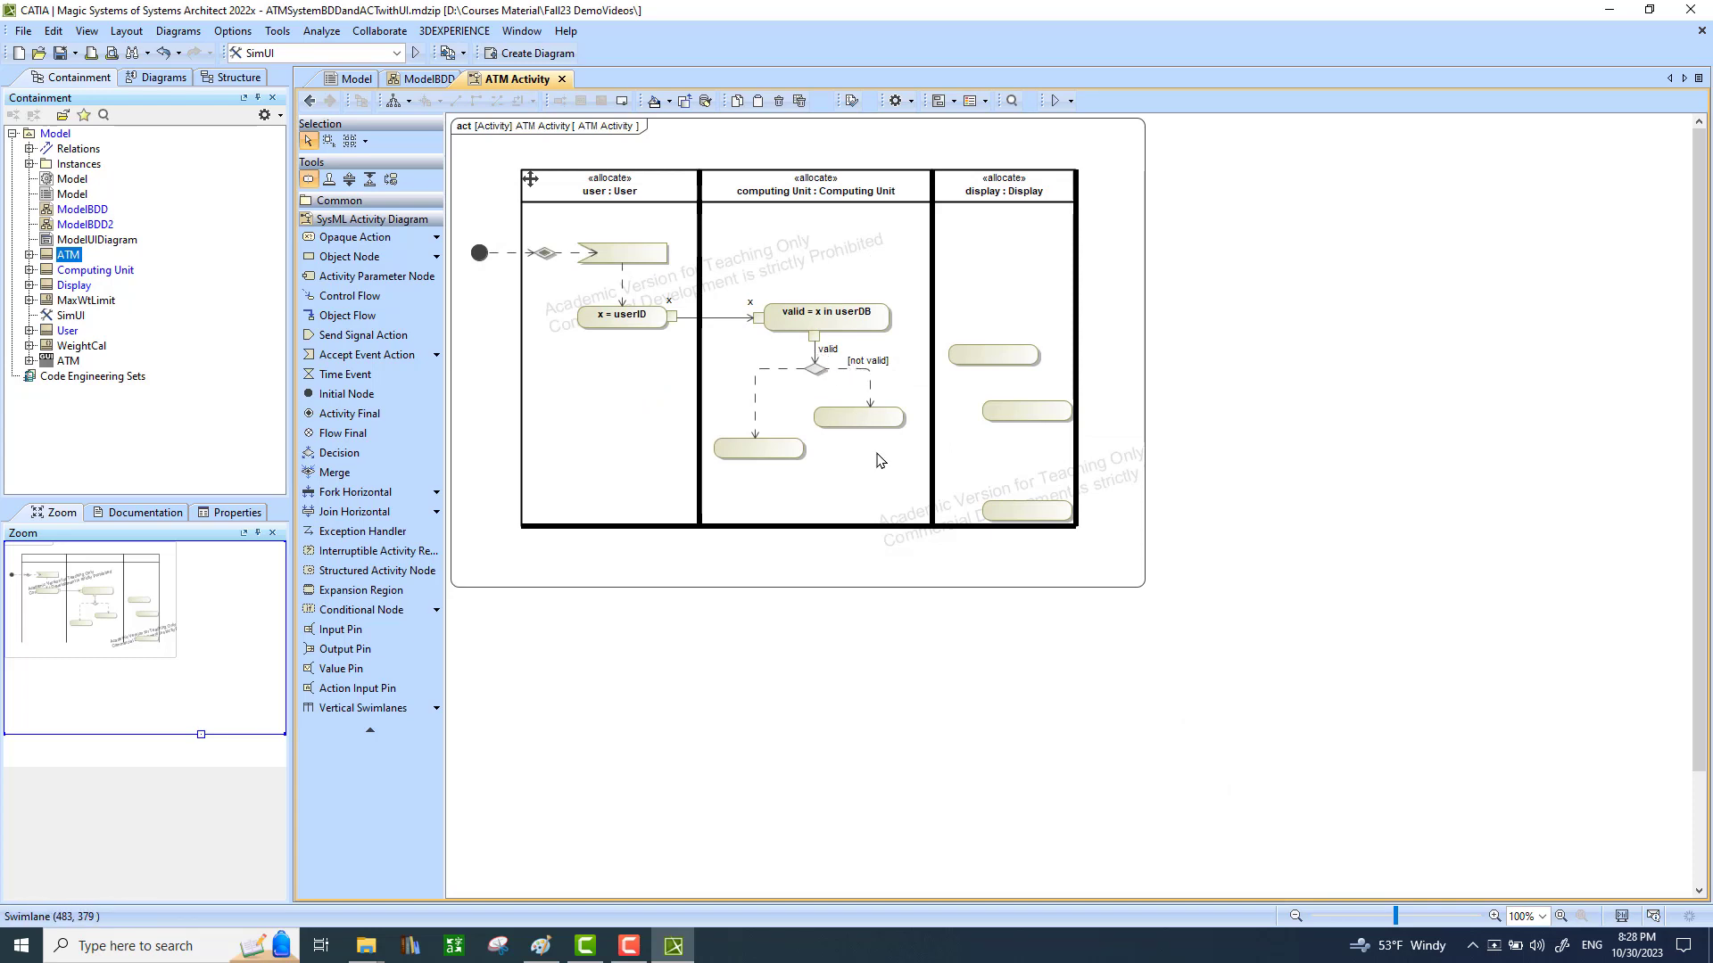
double_click(755, 395)
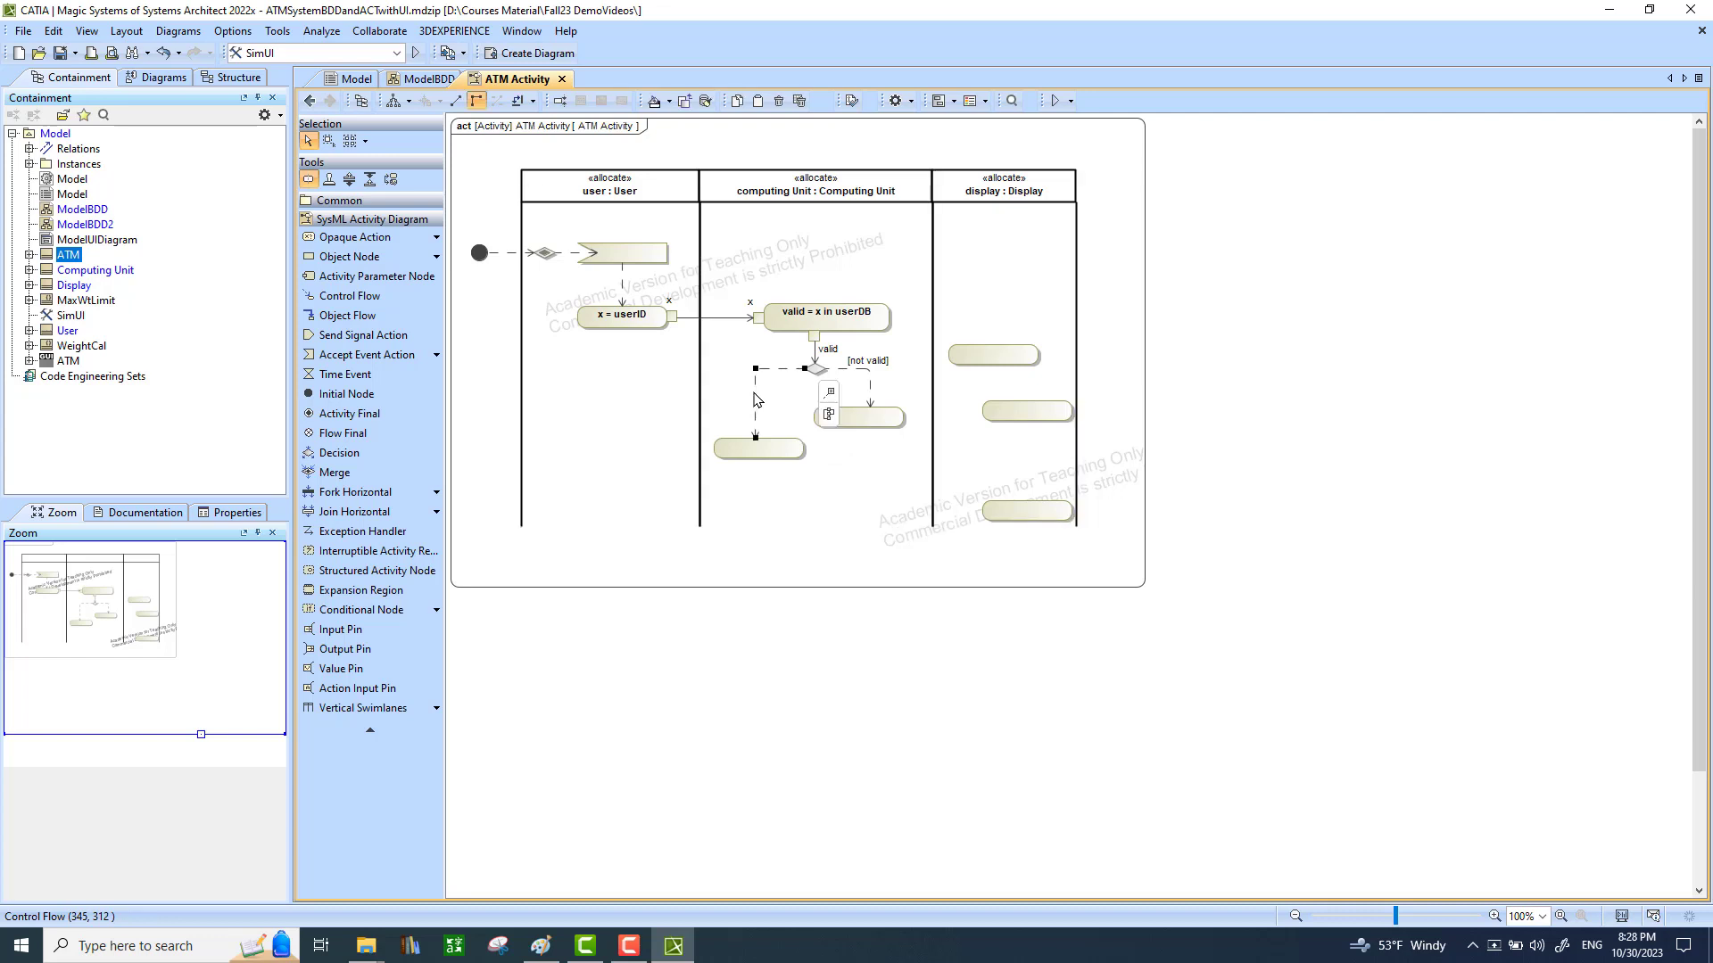
left_click(755, 395)
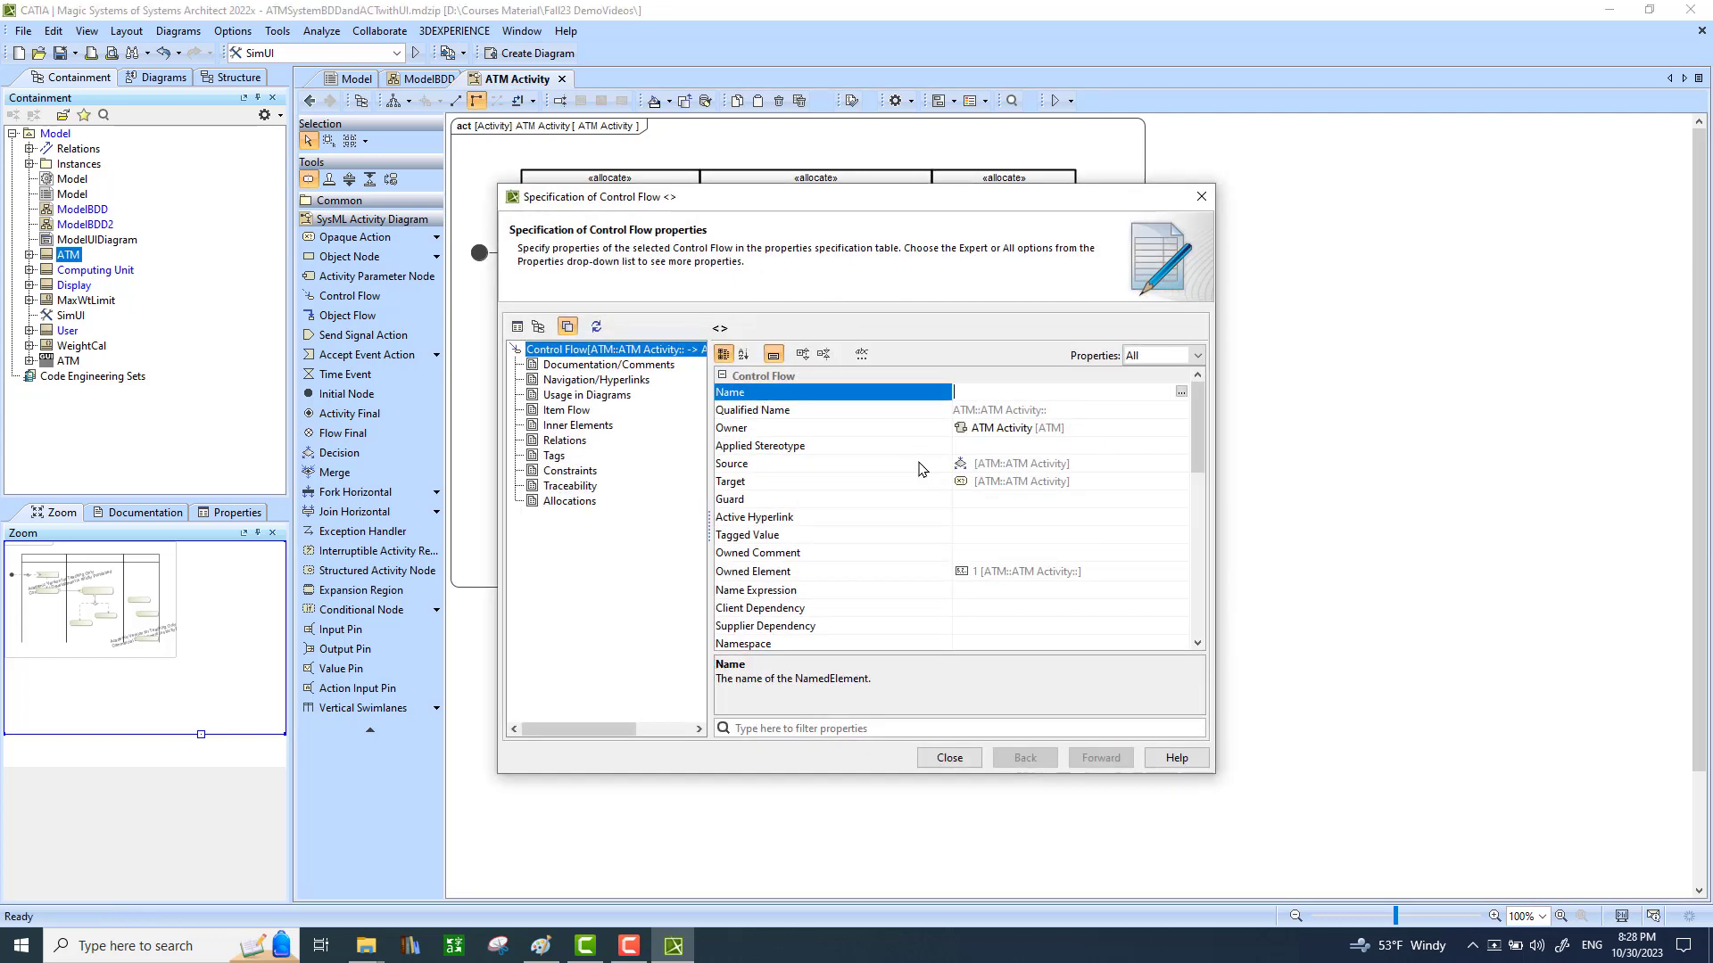
left_click(984, 500)
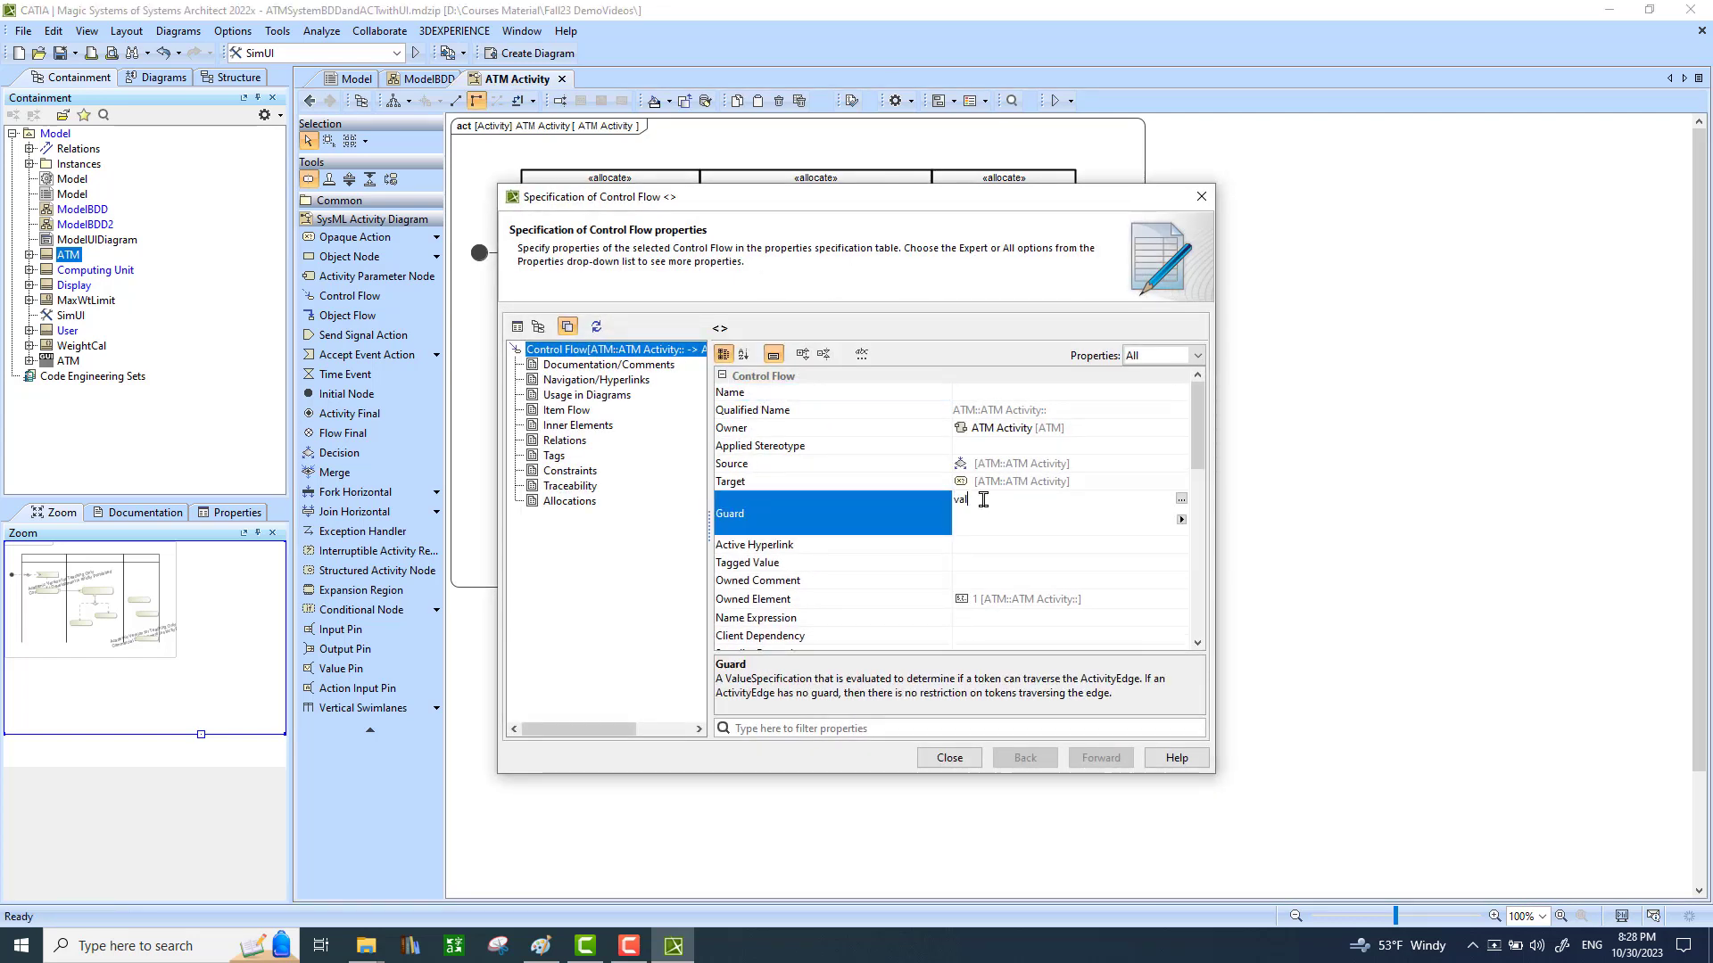
type("valid")
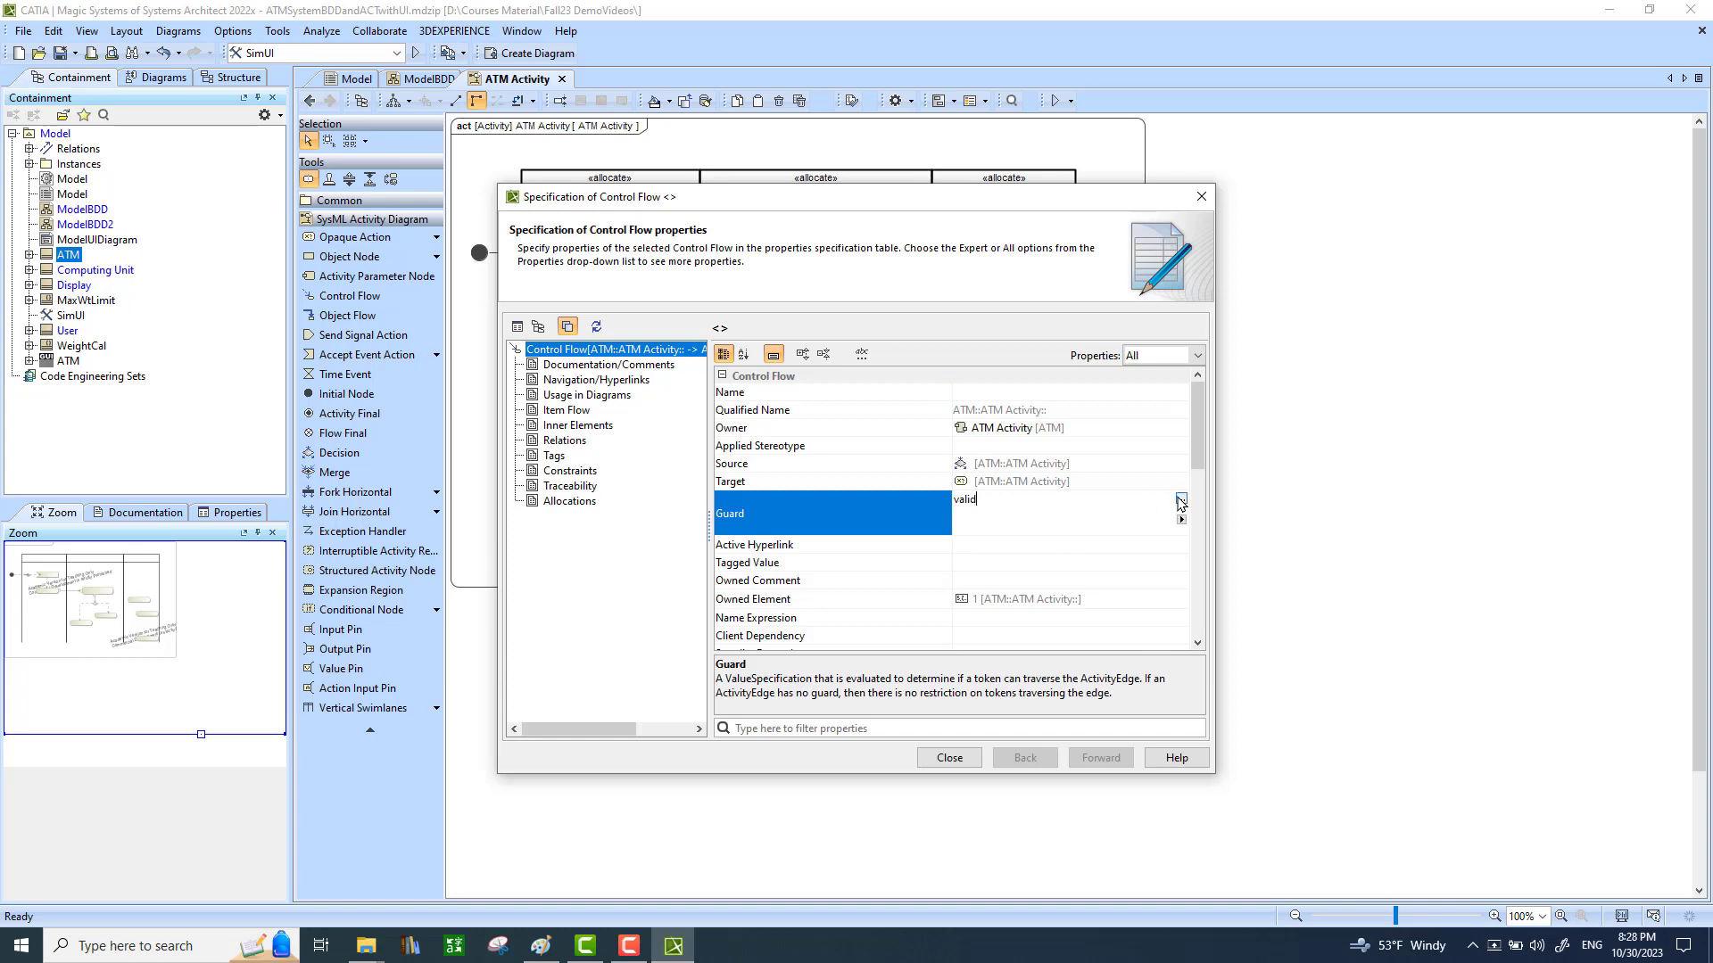
left_click(1181, 500)
left_click(528, 338)
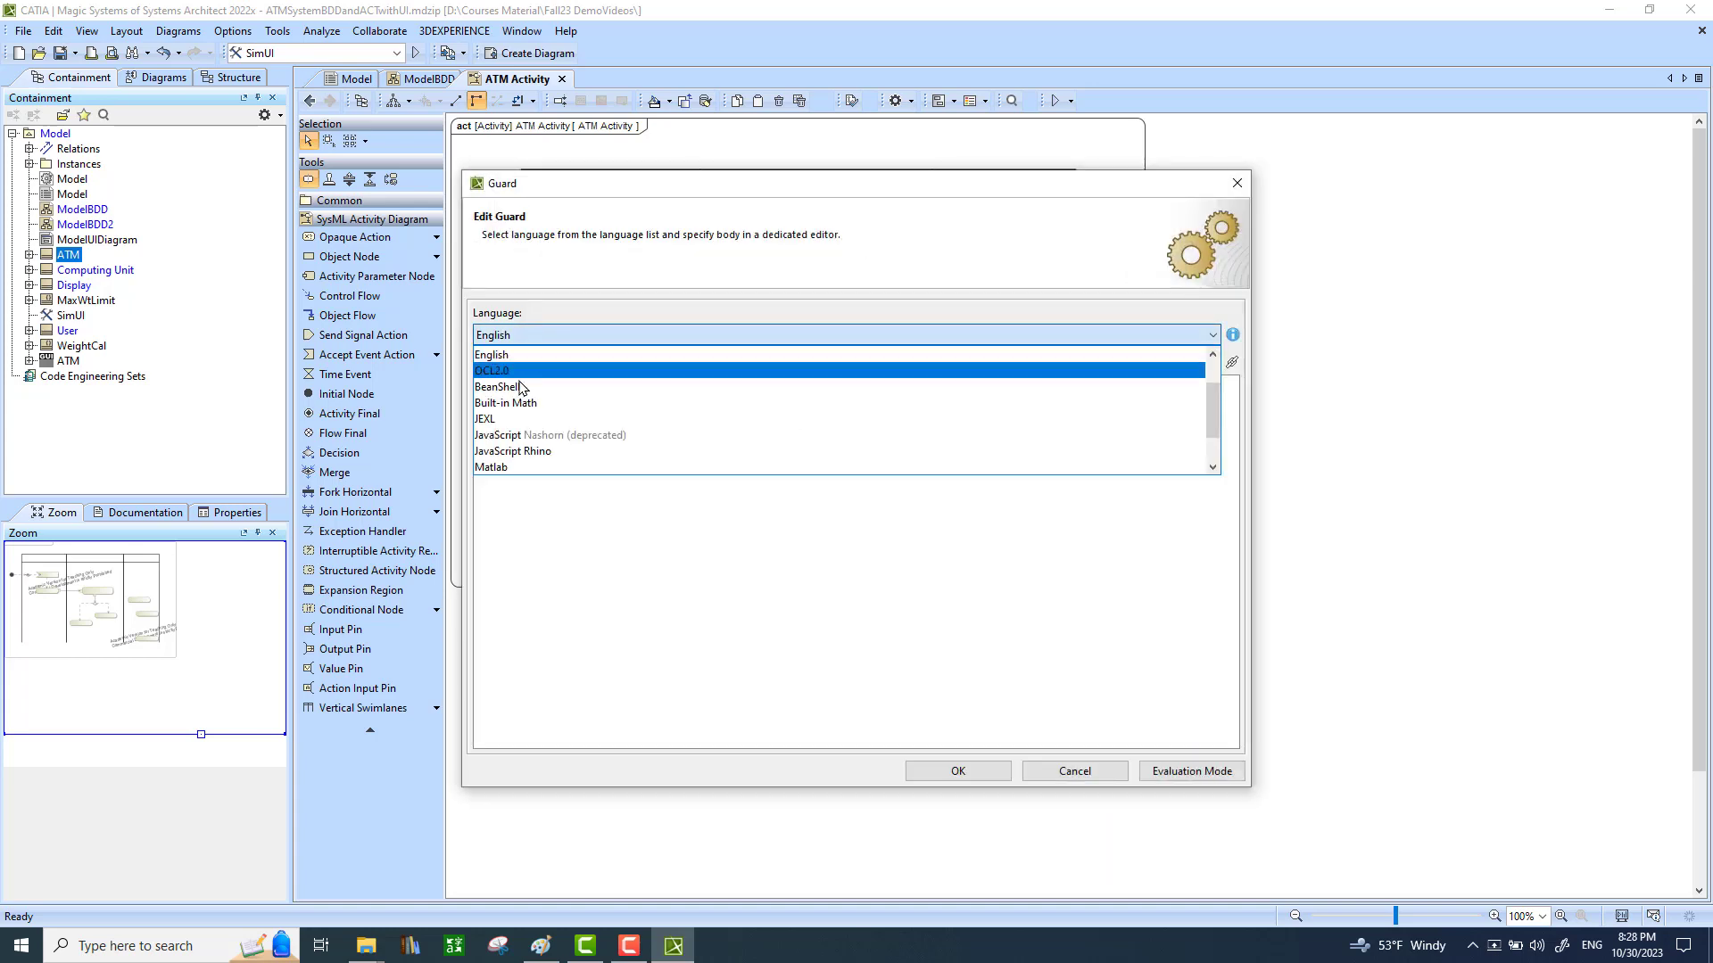
scroll(526, 458, "down", 1)
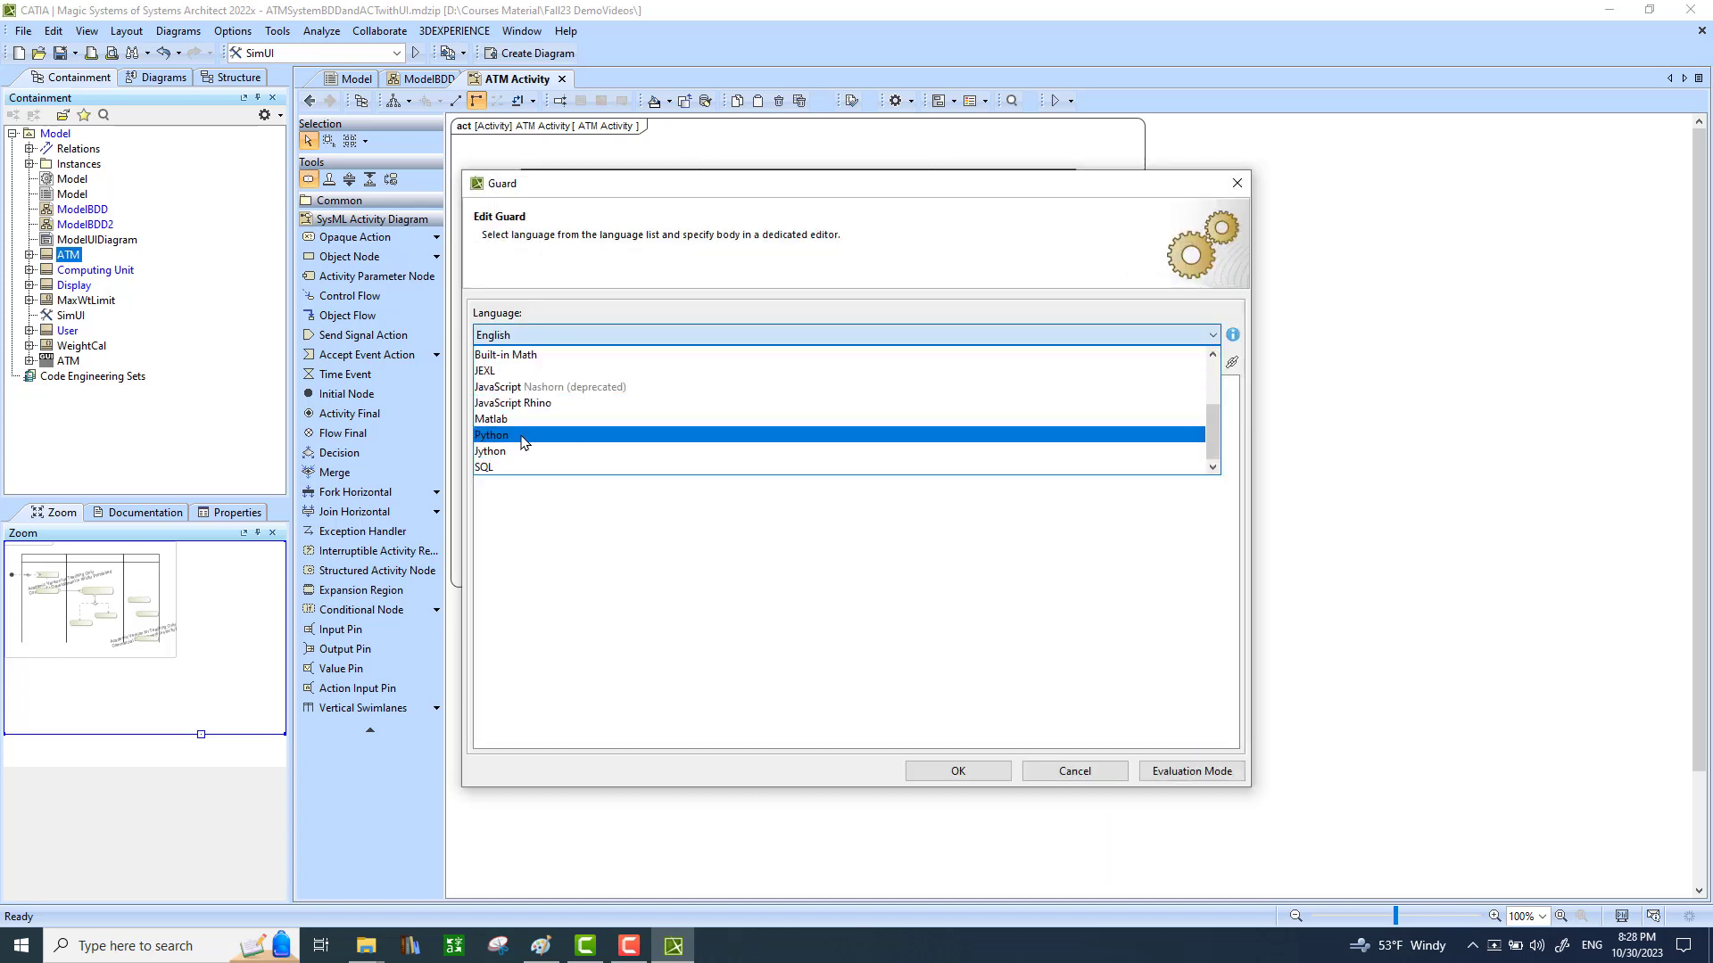
left_click(512, 435)
left_click(979, 773)
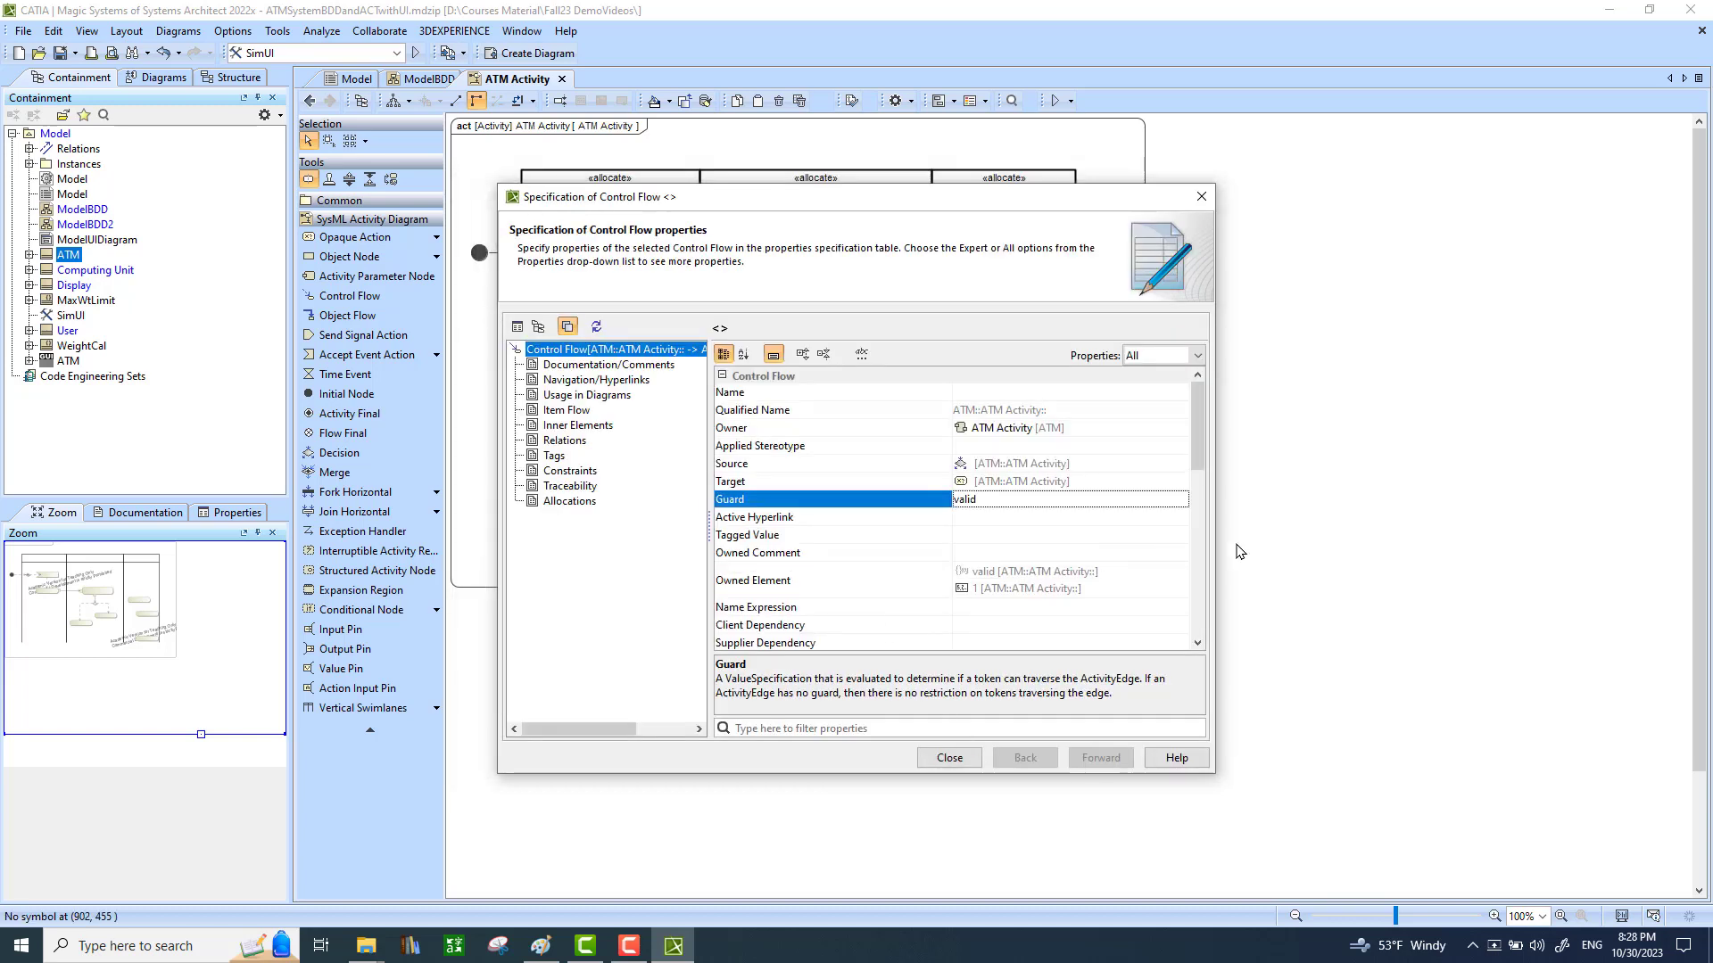
left_click(949, 758)
left_click(840, 524)
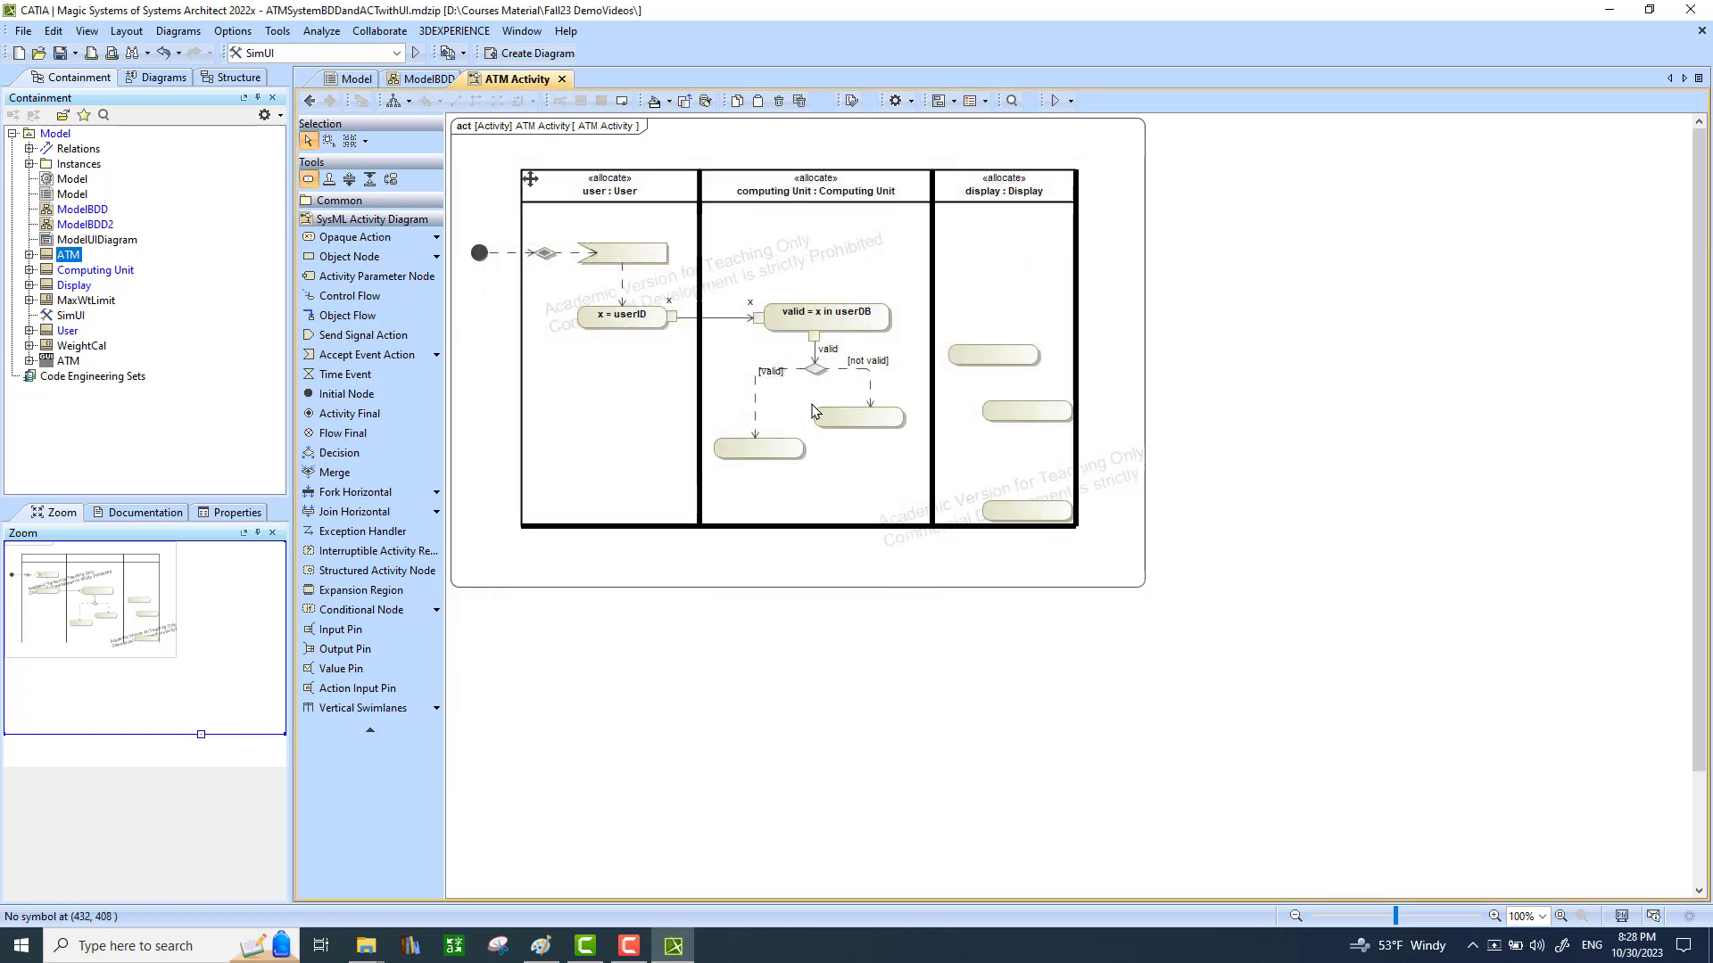
left_click_drag(772, 375, 754, 372)
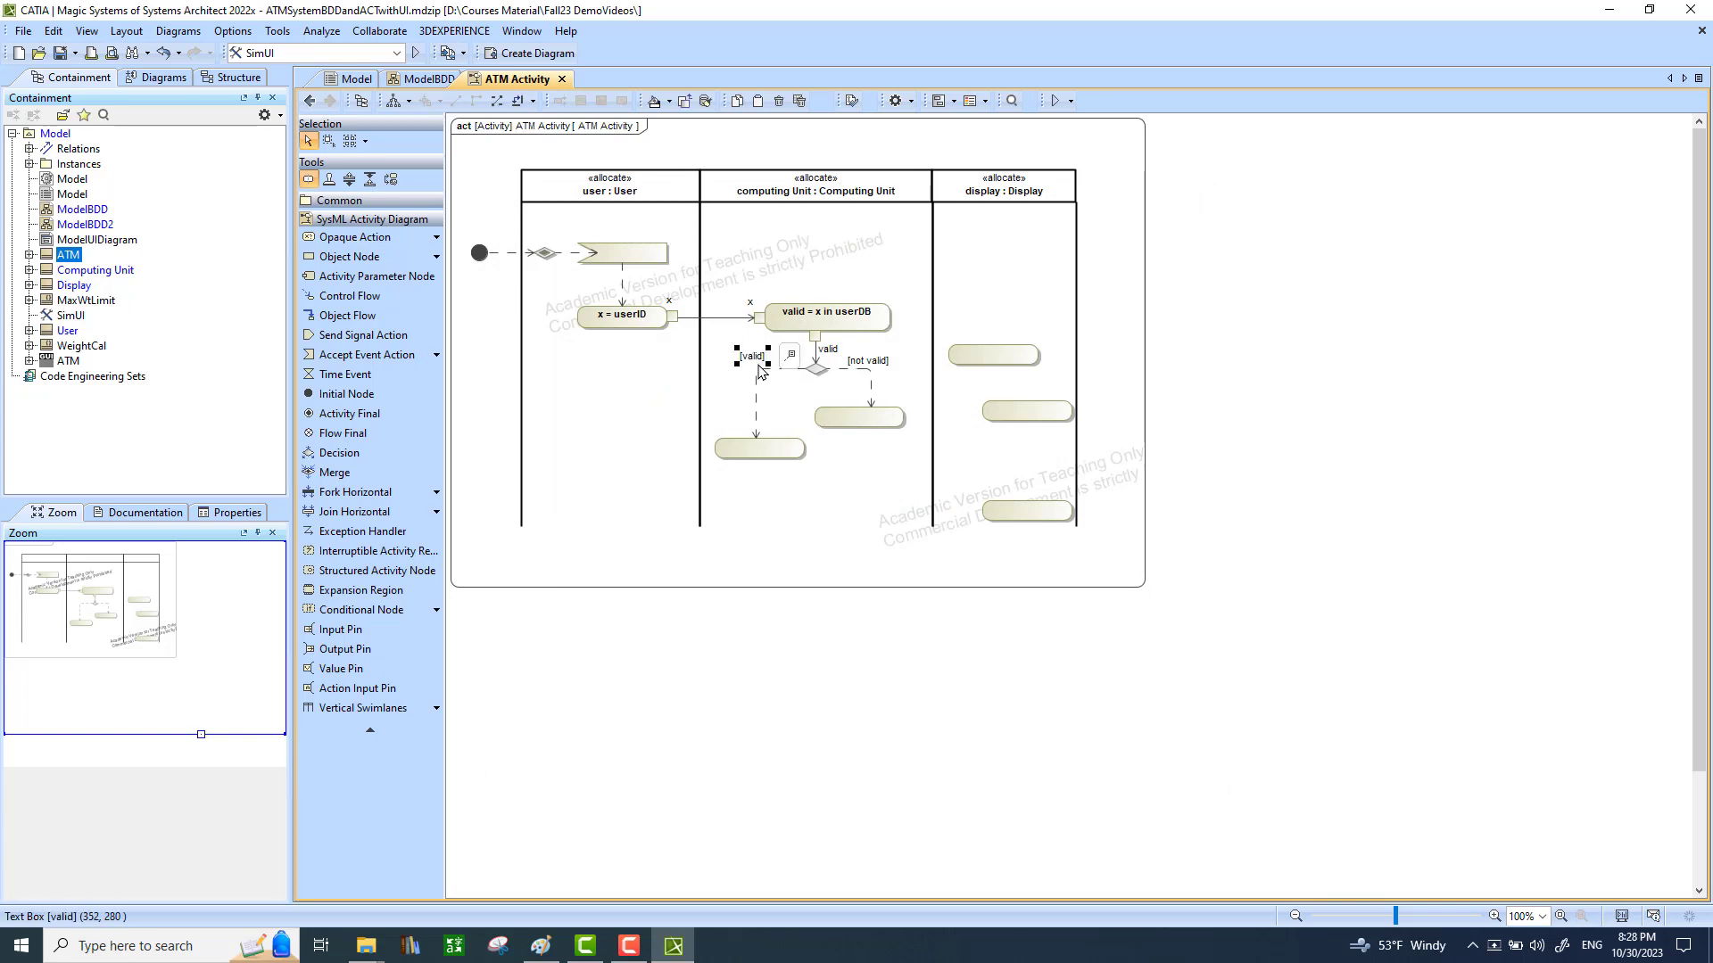
Enter msg = 'Processing ...' as the body of the lower blank computing Unit action and enlarge the action slightly.
left_click(760, 455)
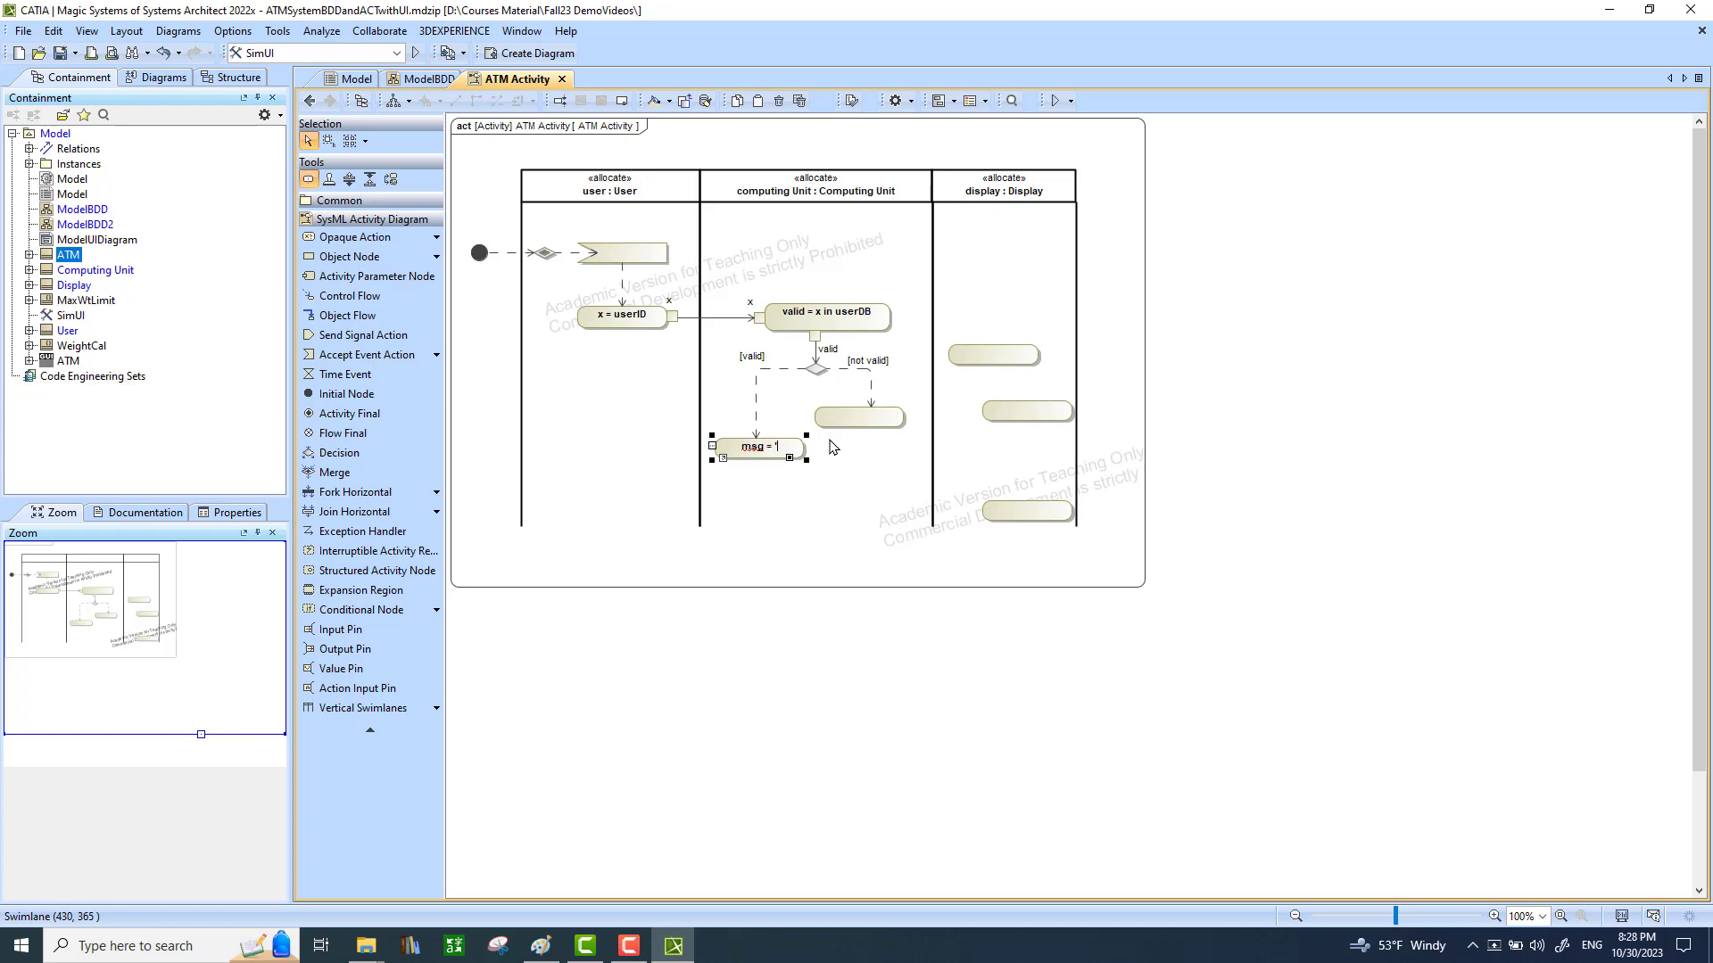
type("Processing ...")
left_click(807, 515)
left_click(792, 459)
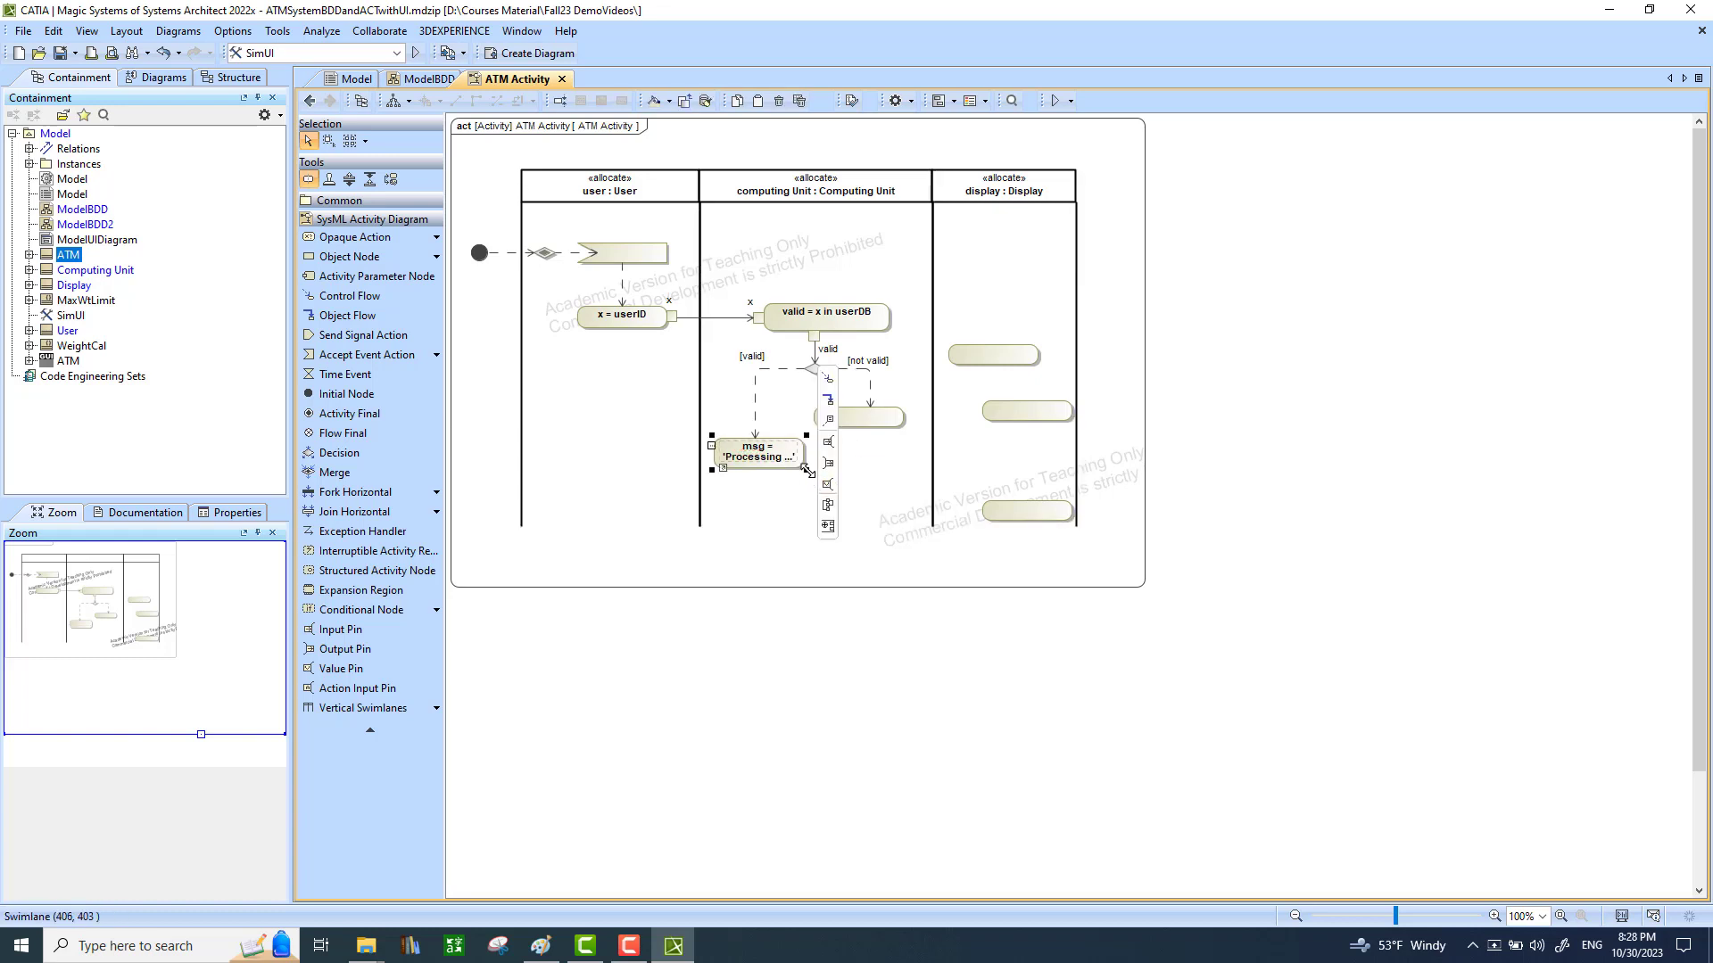
left_click_drag(808, 471, 817, 470)
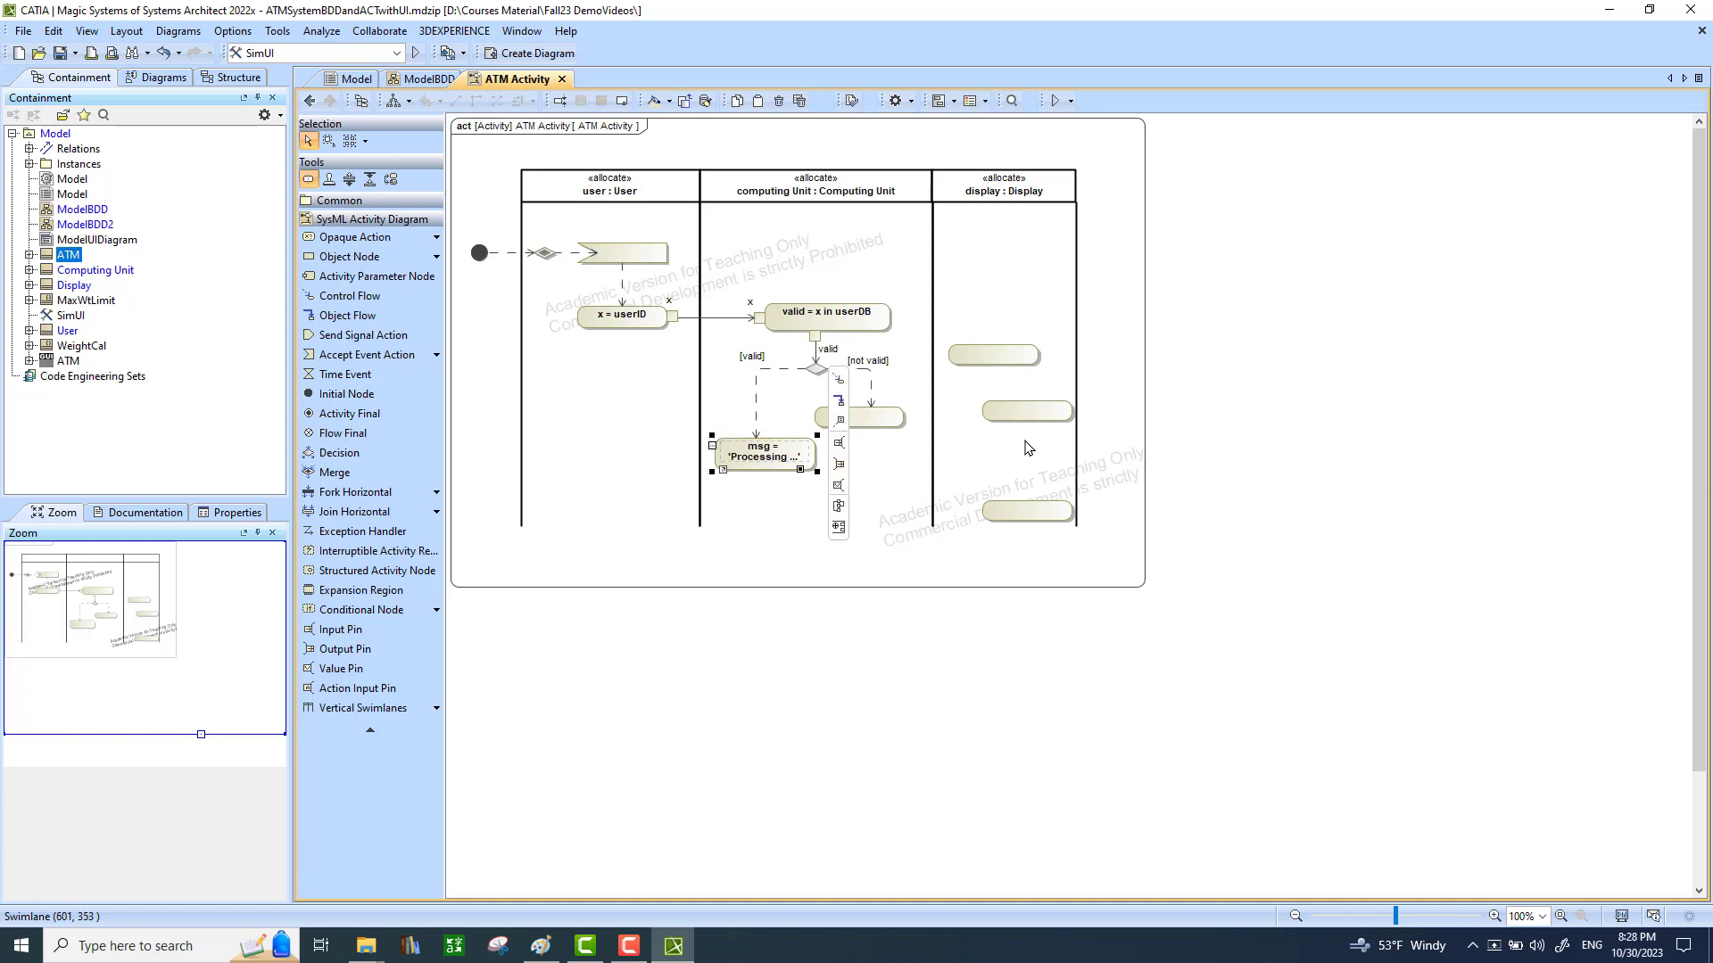
Enter msg = 'Invalid PIN' as the body of the upper blank computing Unit action and enlarge it to fit the text.
left_click(863, 421)
left_click_drag(865, 416, 871, 417)
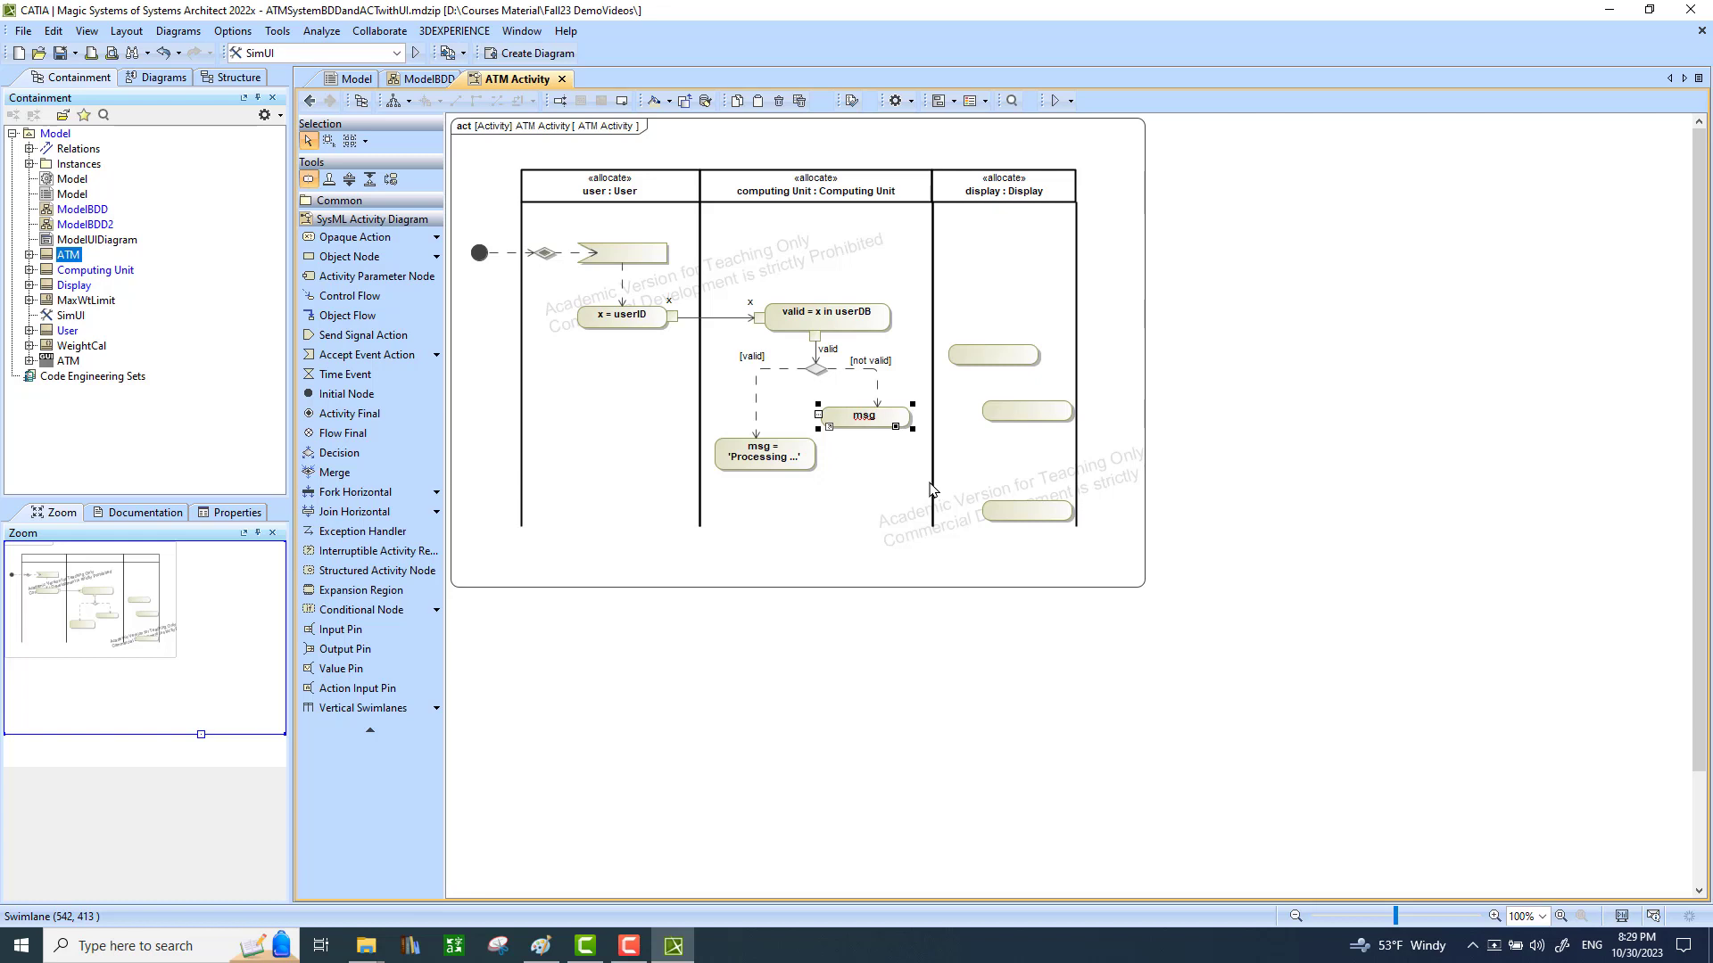
type("Invalid PIN")
key("Return")
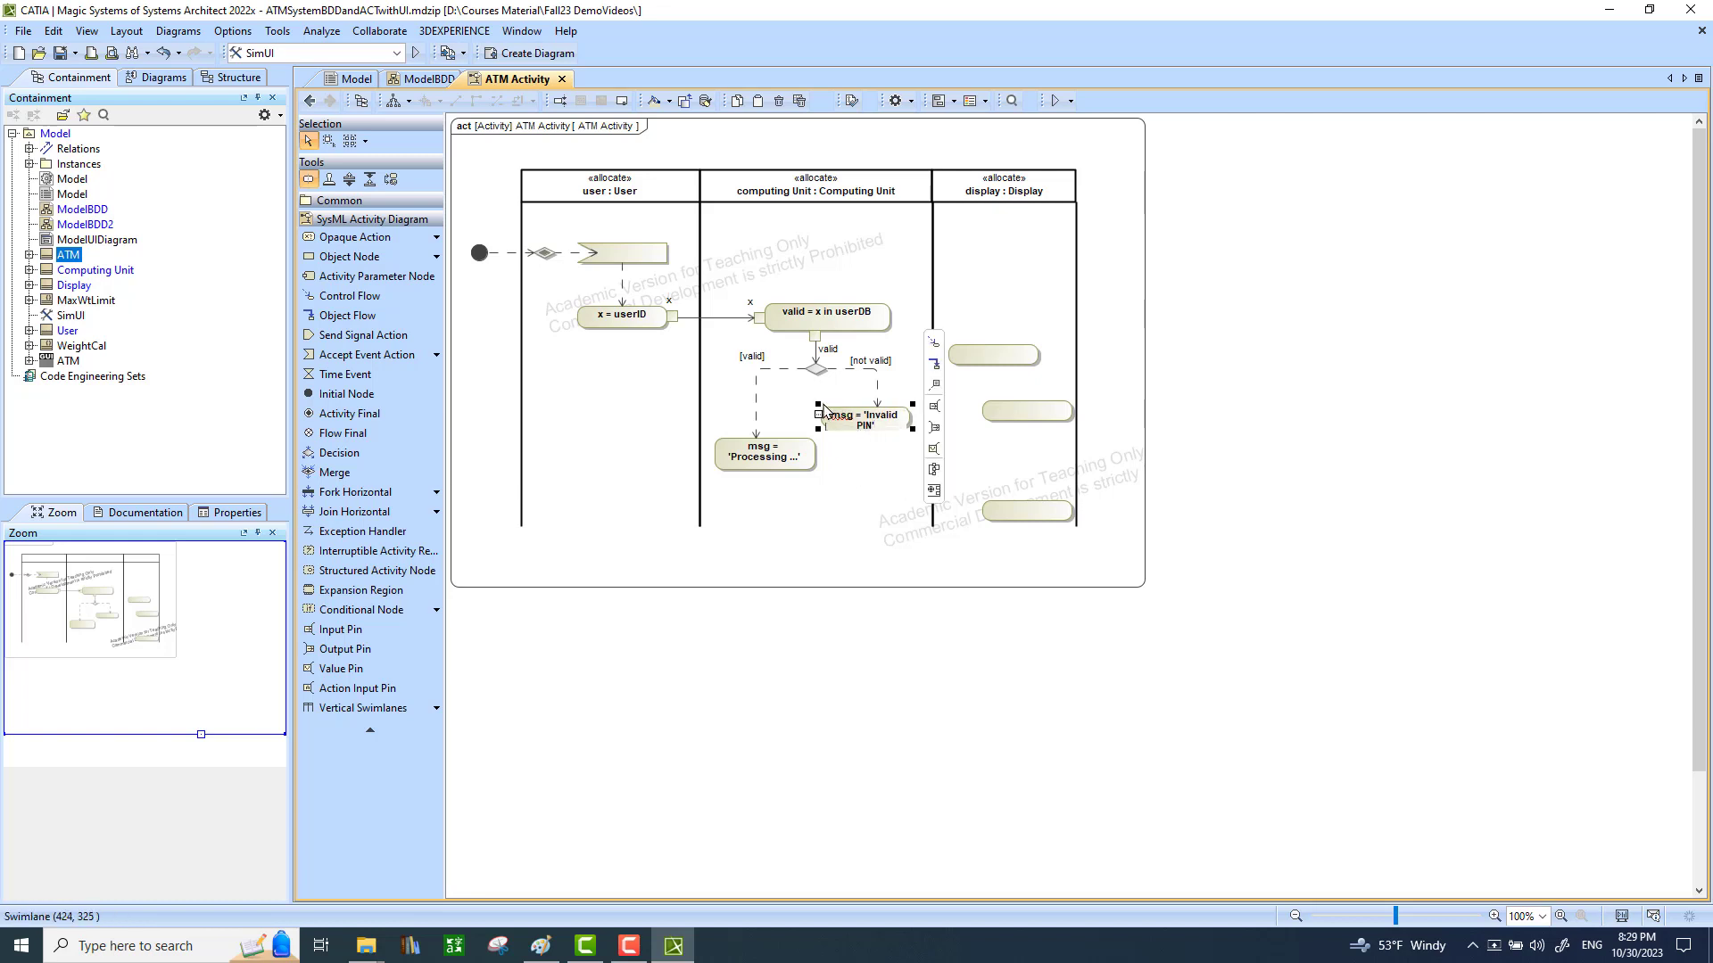
left_click_drag(817, 401, 811, 395)
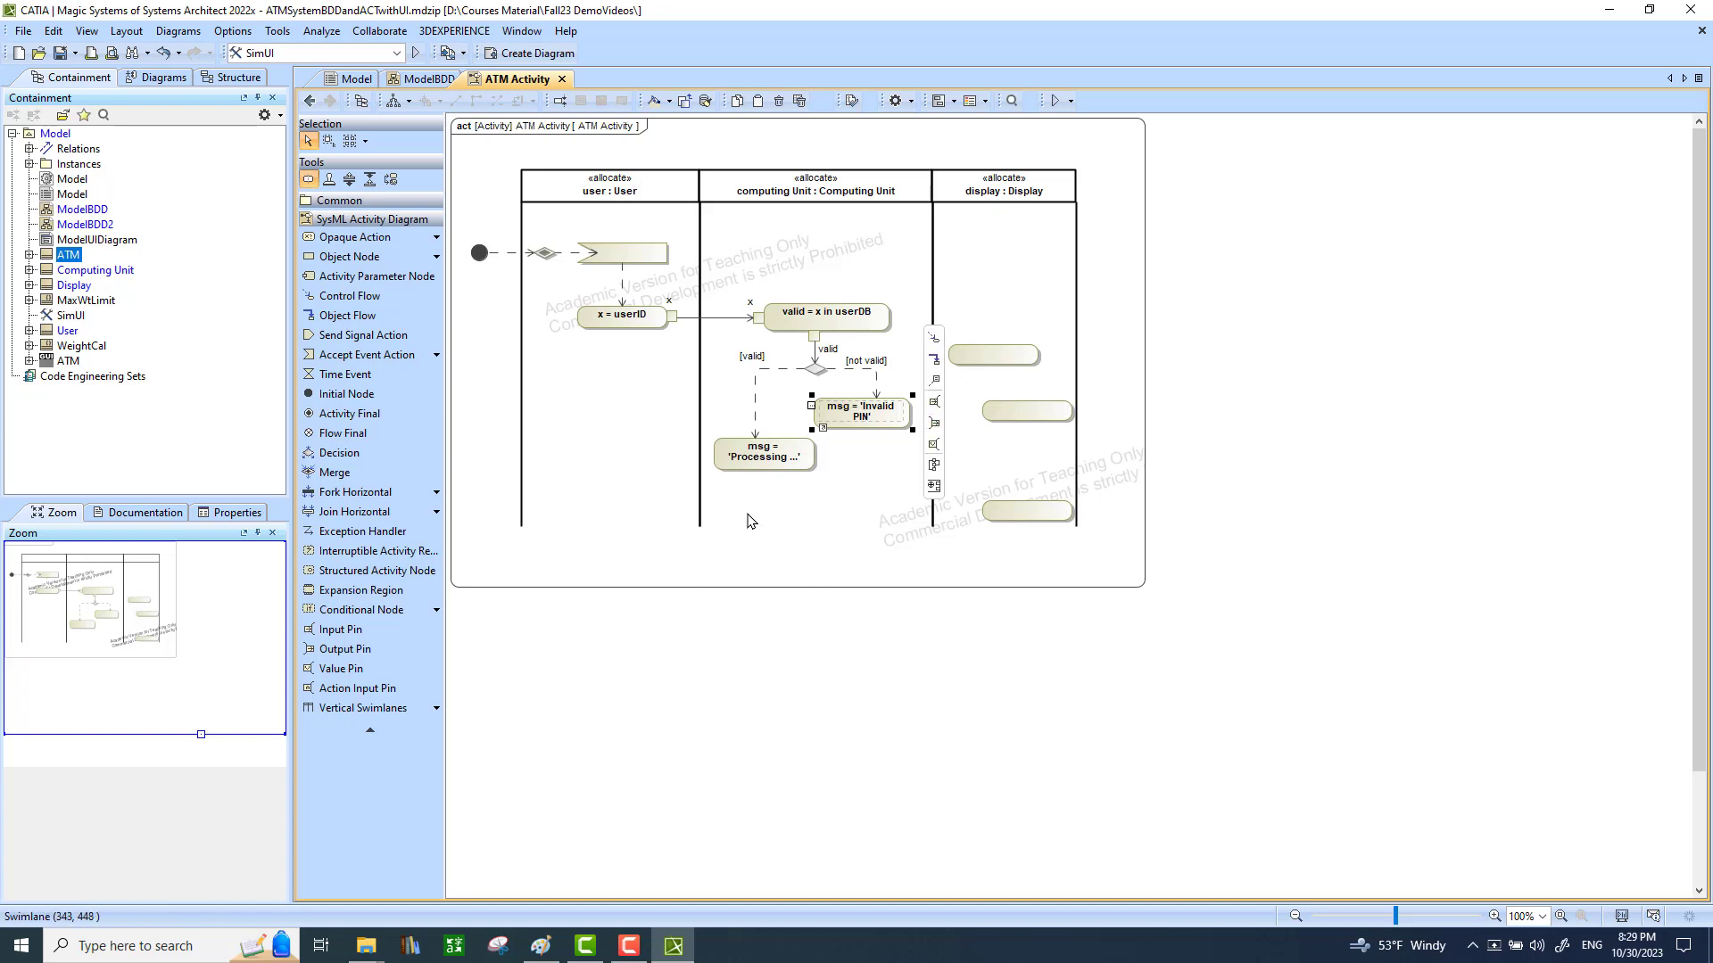
left_click(836, 502)
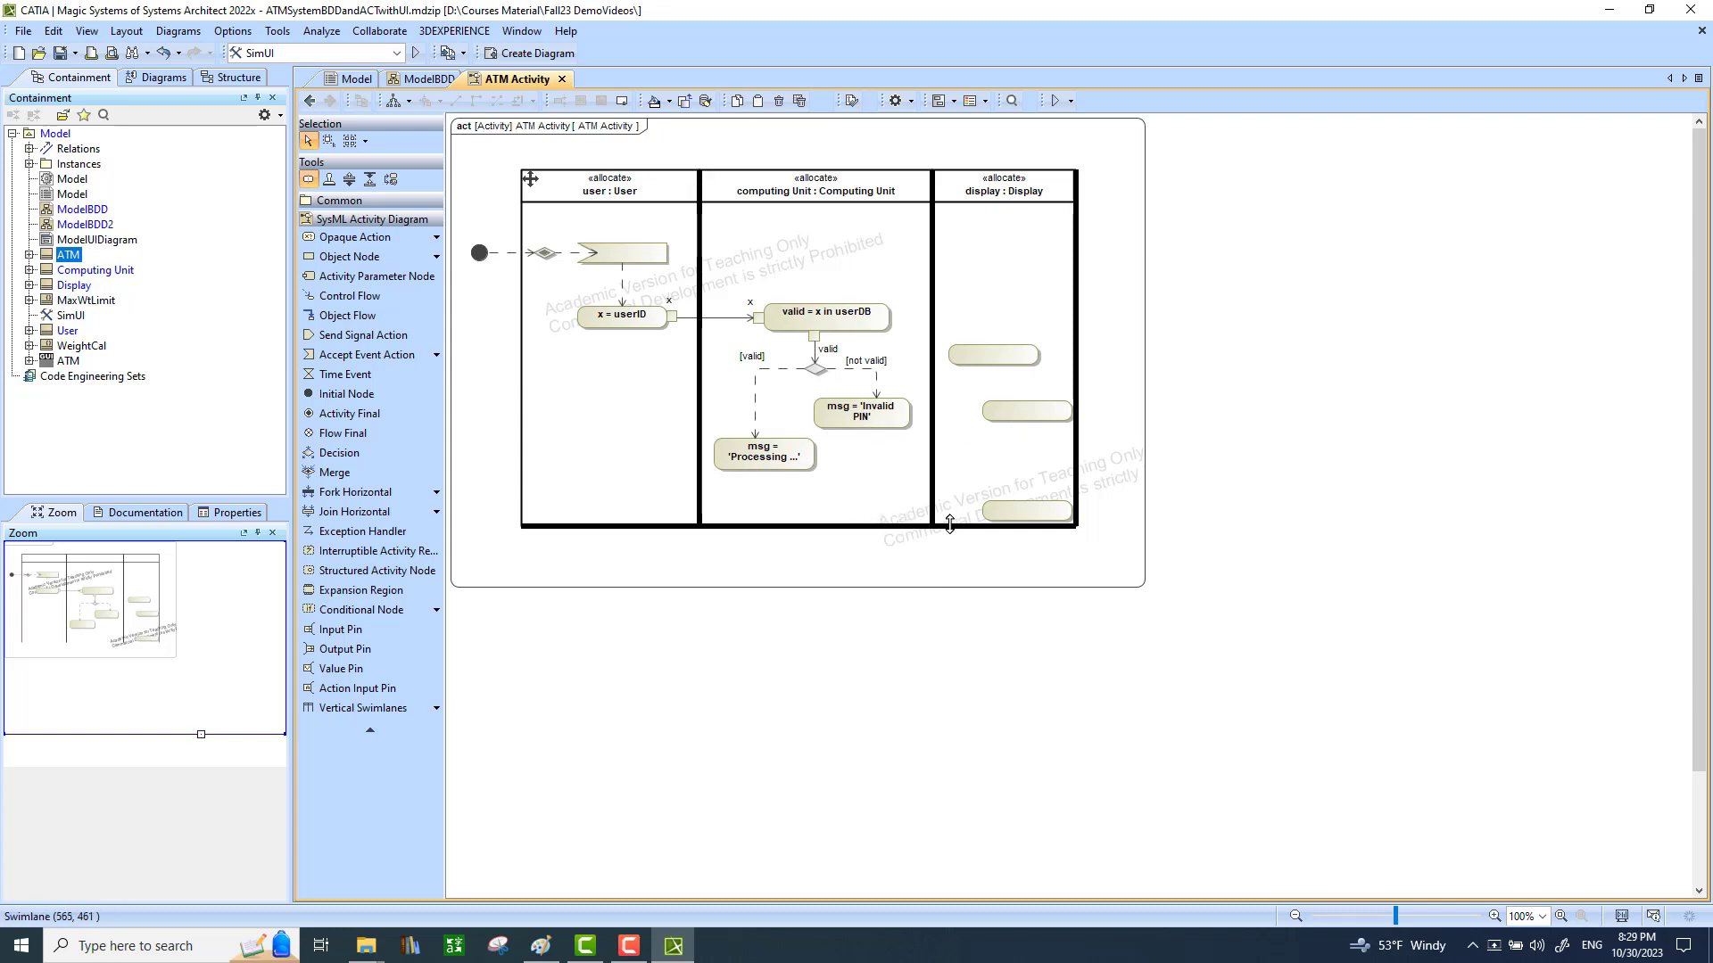
Extend the swimlanes downward and space out the three blank display actions, with the highest level with the msg = 'Invalid PIN' action.
left_click_drag(948, 527, 952, 572)
left_click_drag(1026, 412, 1003, 455)
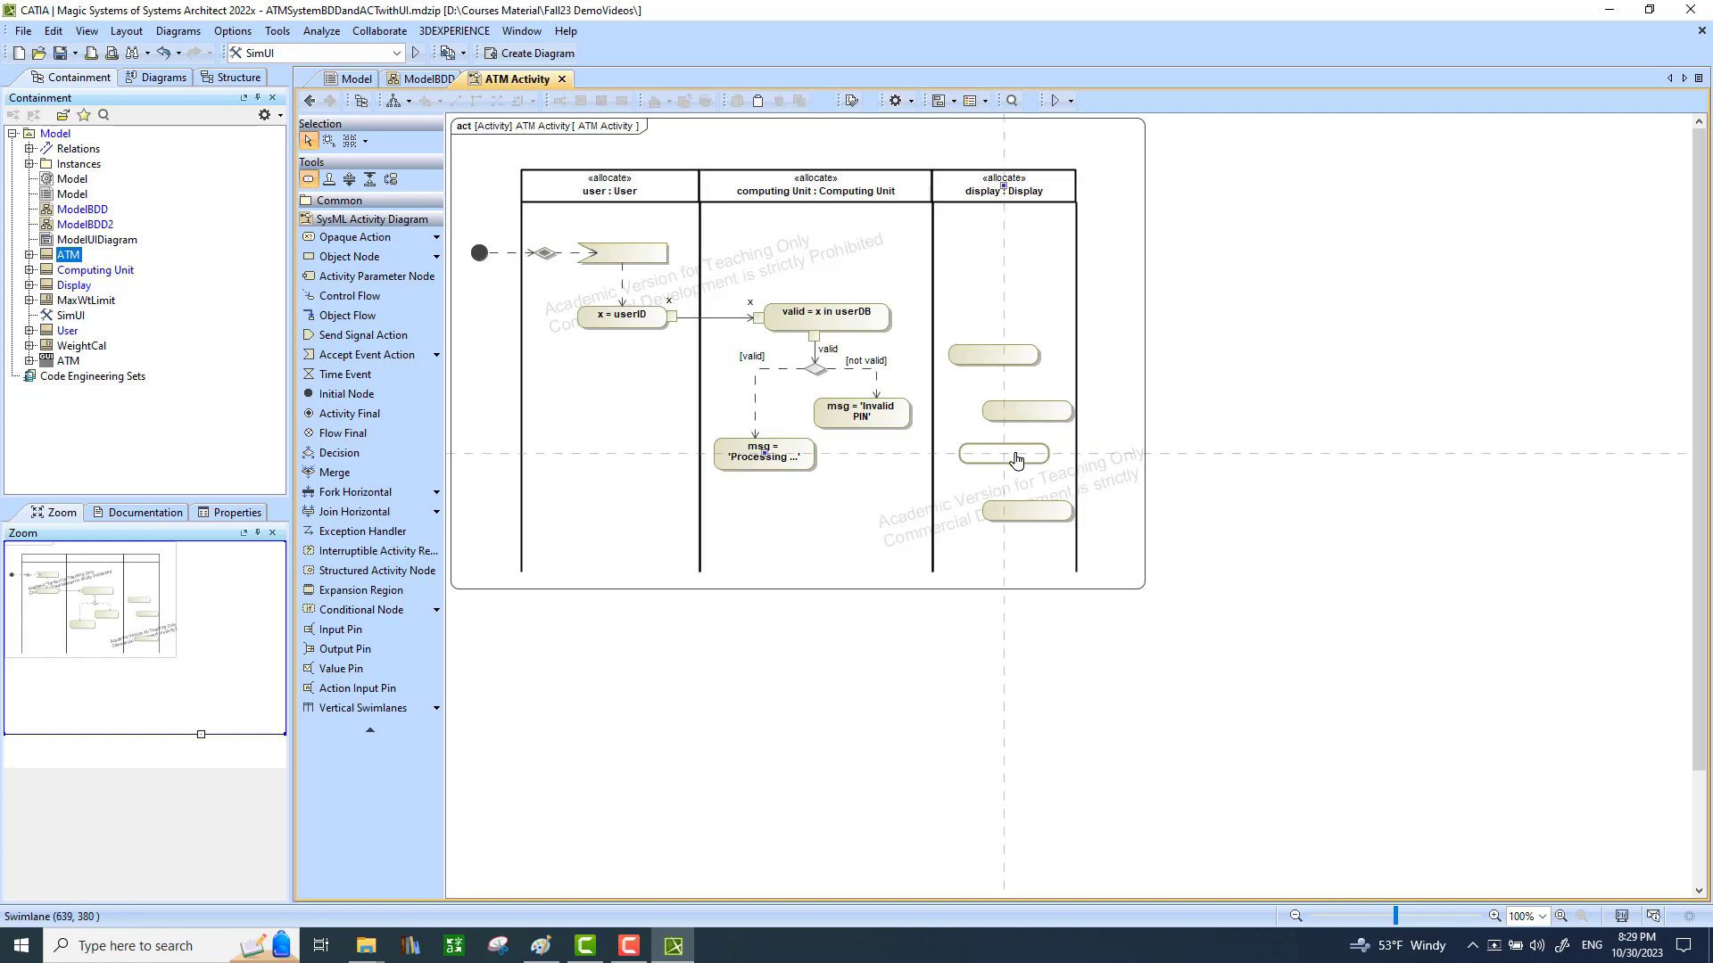
left_click_drag(1003, 361, 1026, 422)
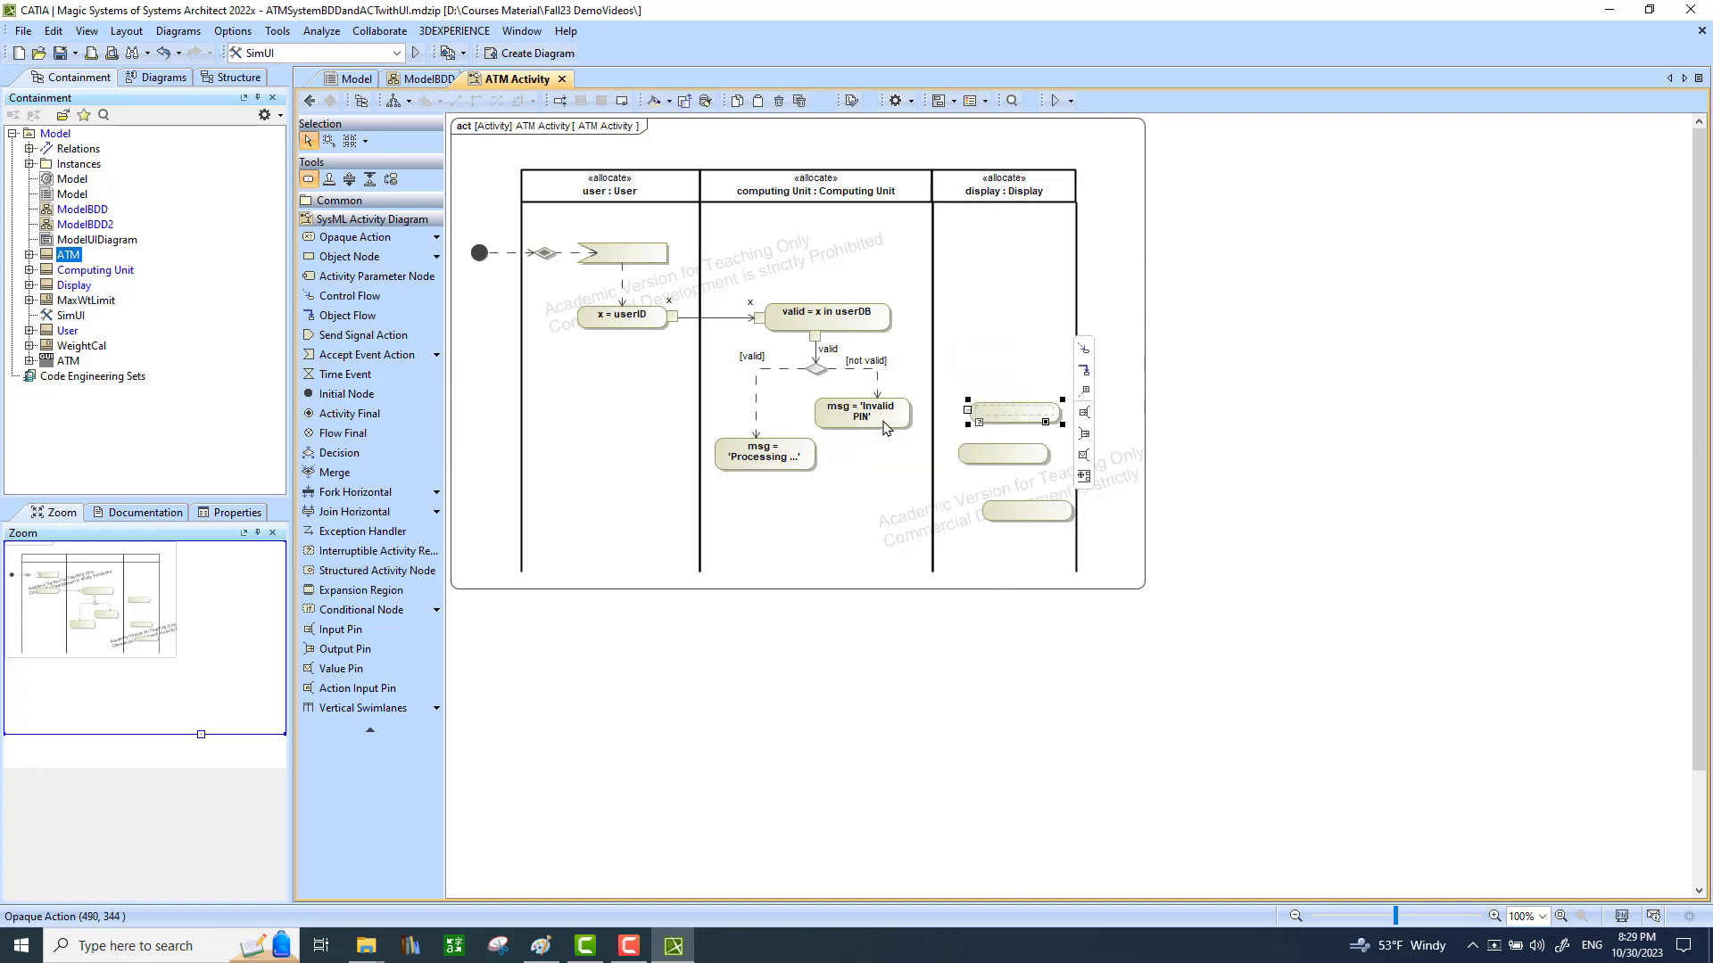
left_click_drag(1029, 519, 1024, 547)
left_click_drag(1004, 455, 1001, 486)
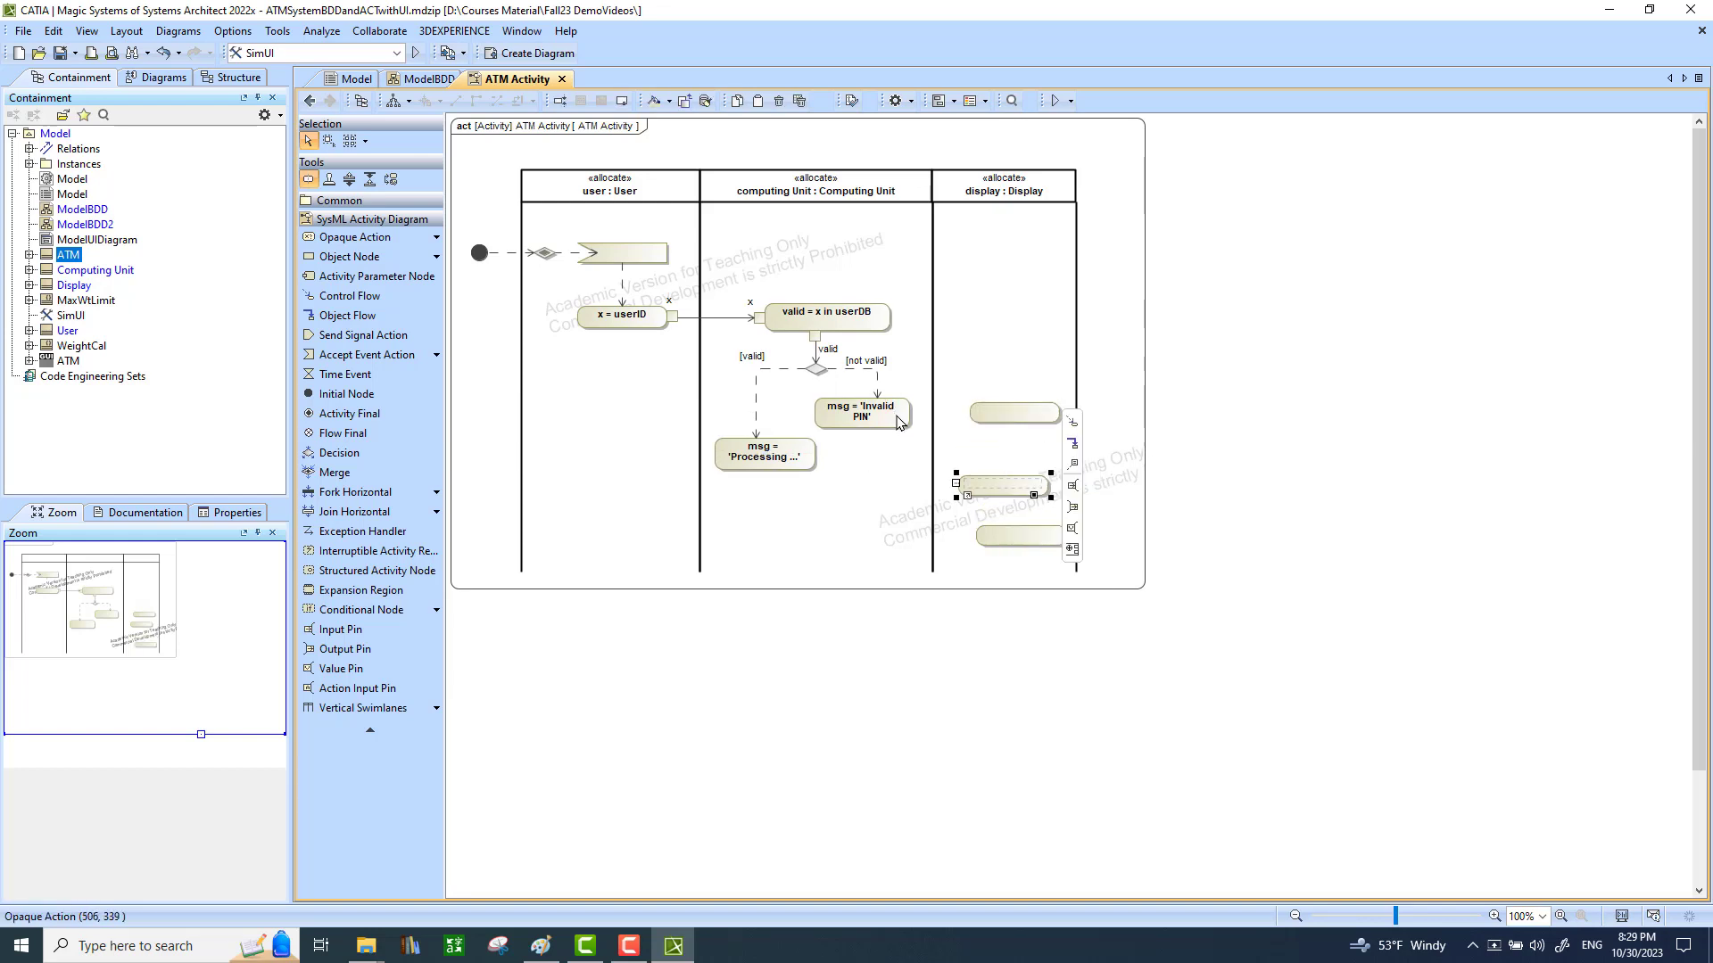
Draw an object flow from the msg = 'Invalid PIN' action to the highest blank display action and name its input pin "msg".
left_click(899, 422)
left_click(934, 362)
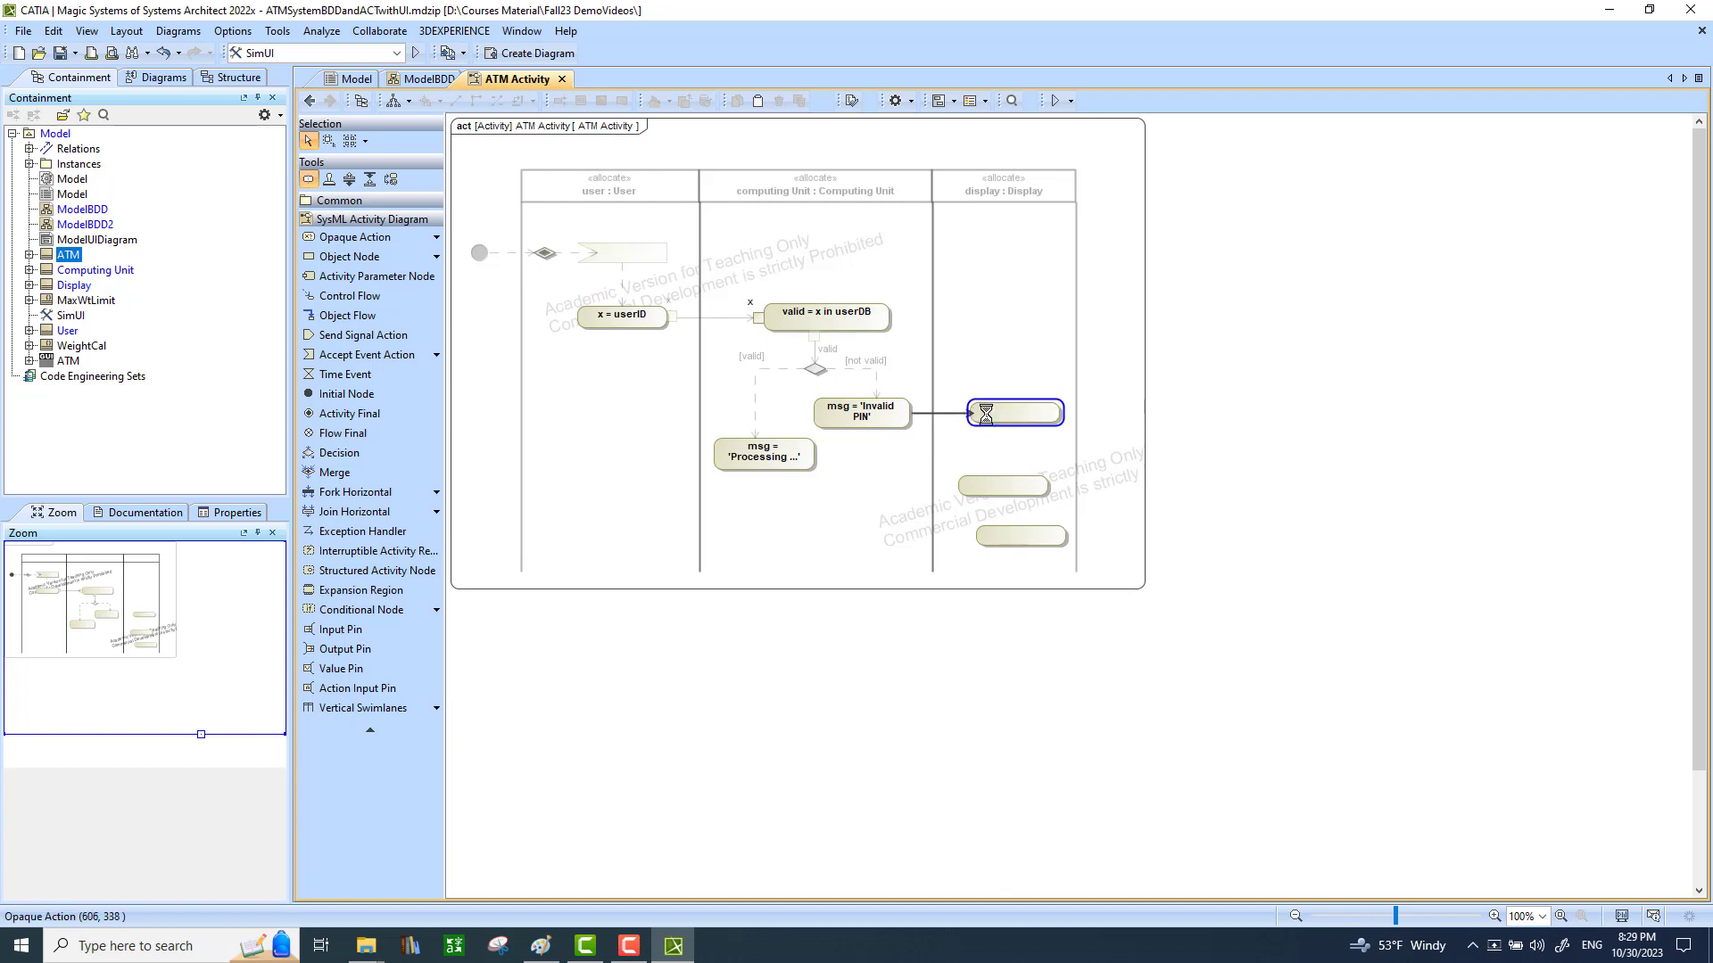
left_click_drag(928, 410, 913, 393)
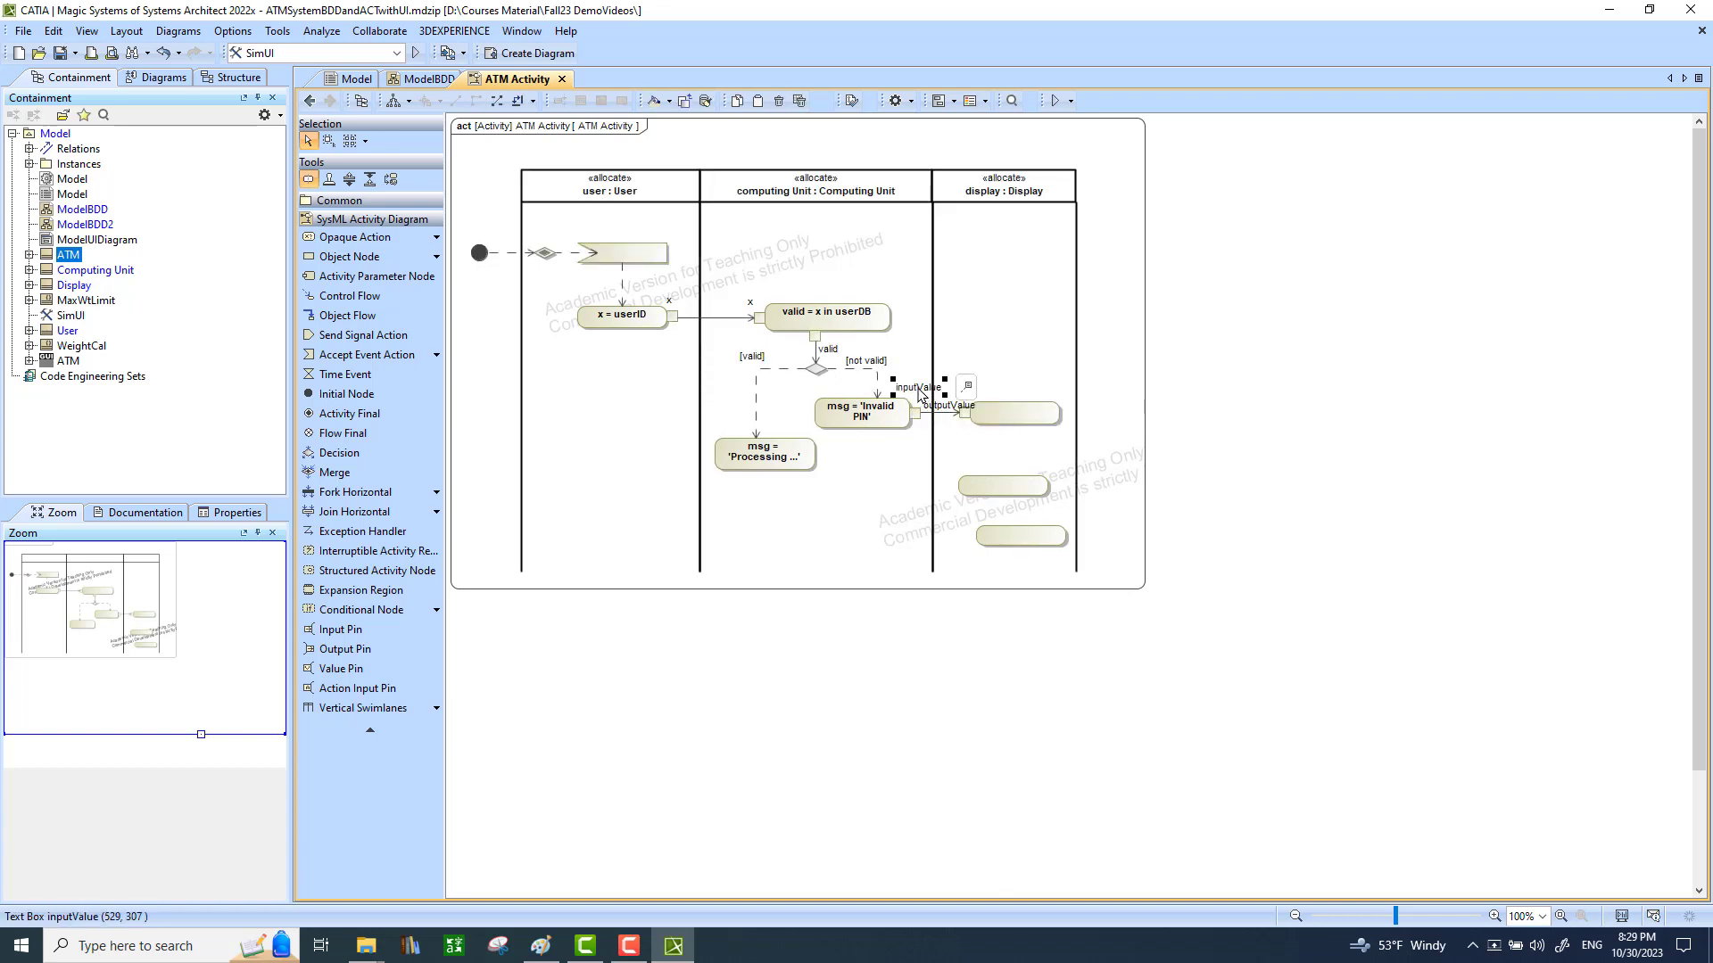
double_click(912, 393)
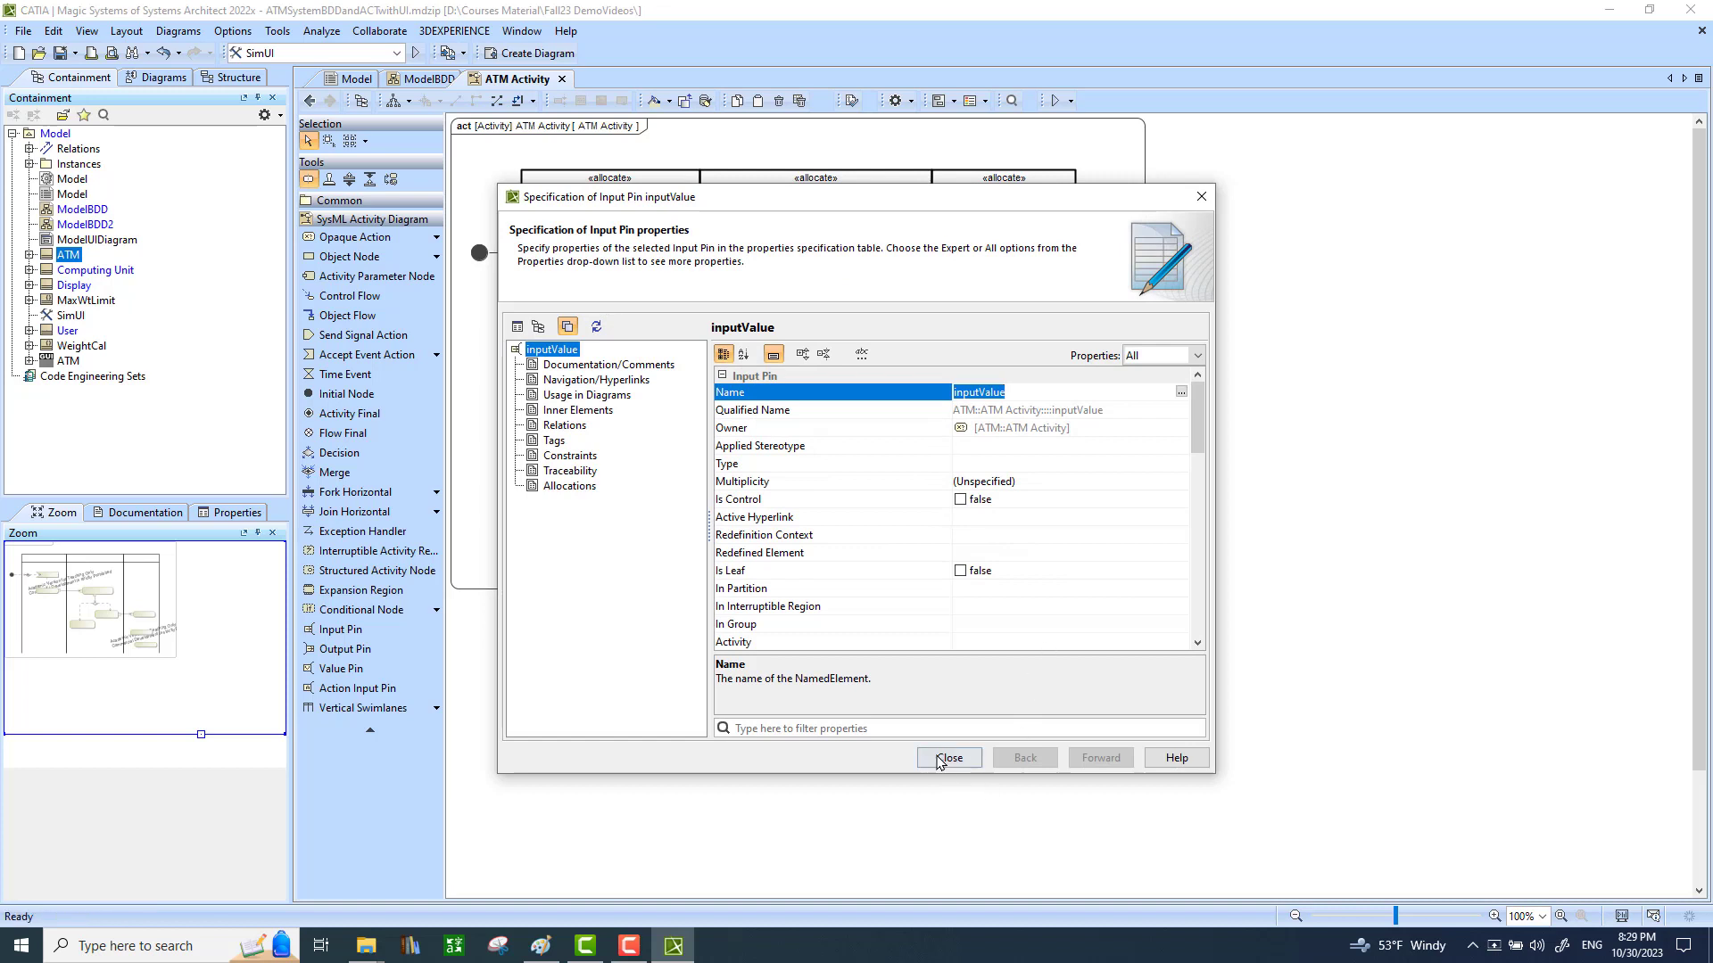
type("msg")
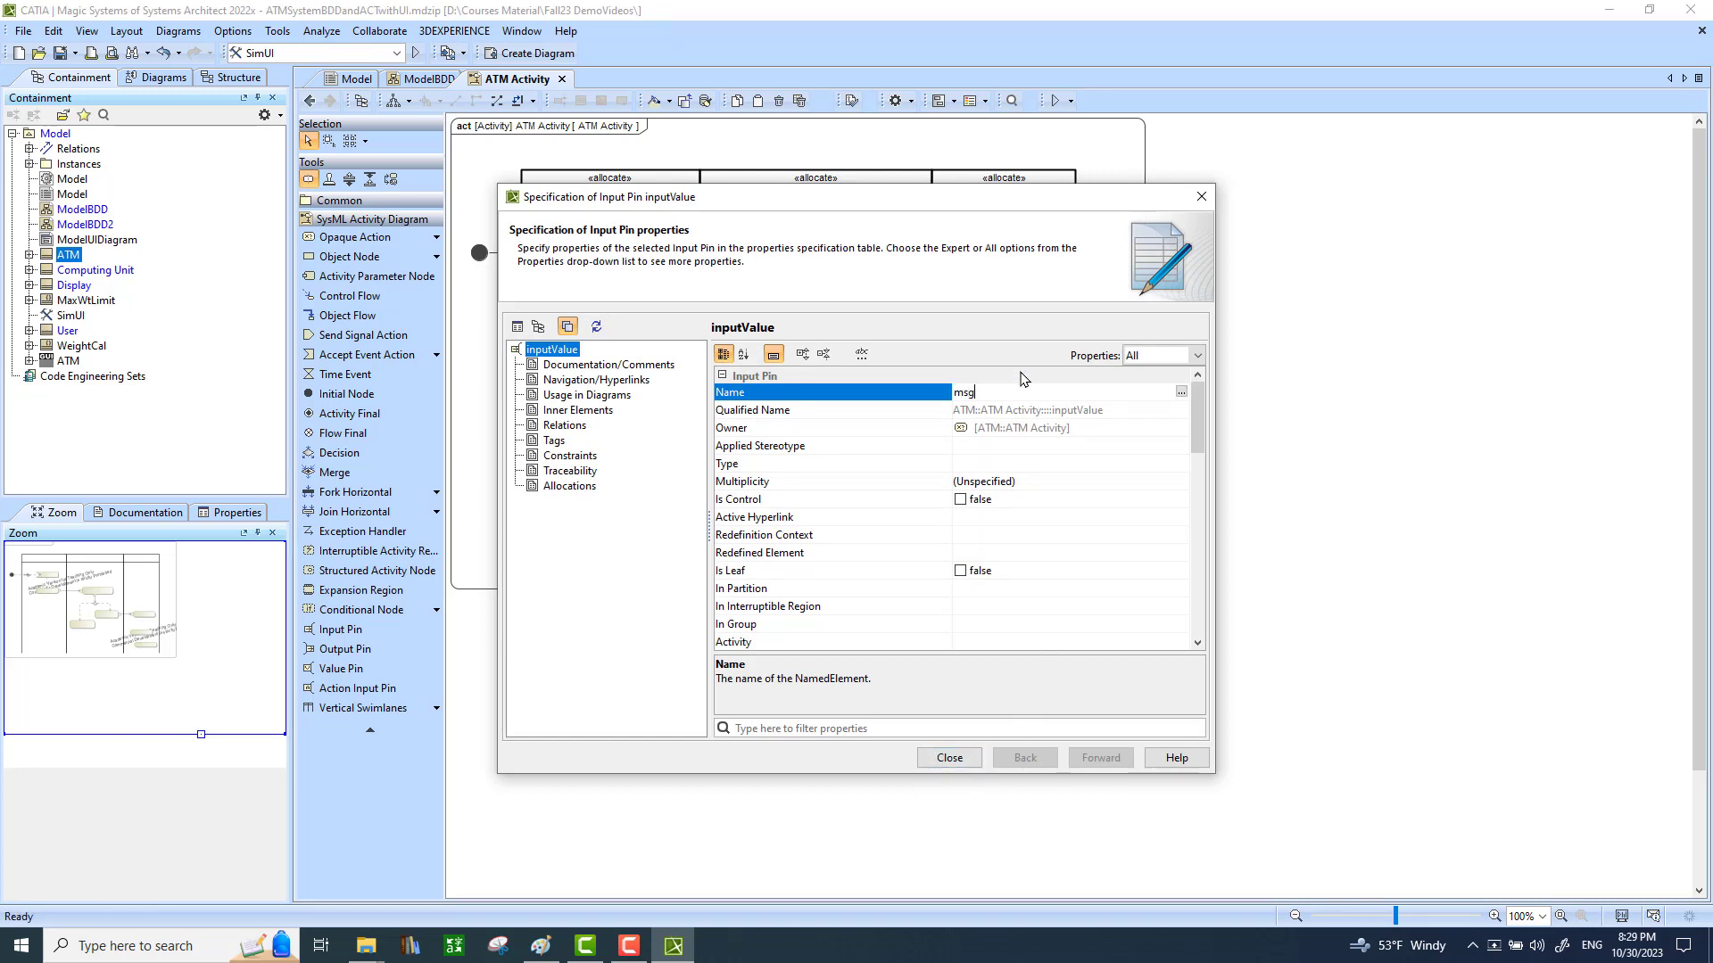
left_click(949, 758)
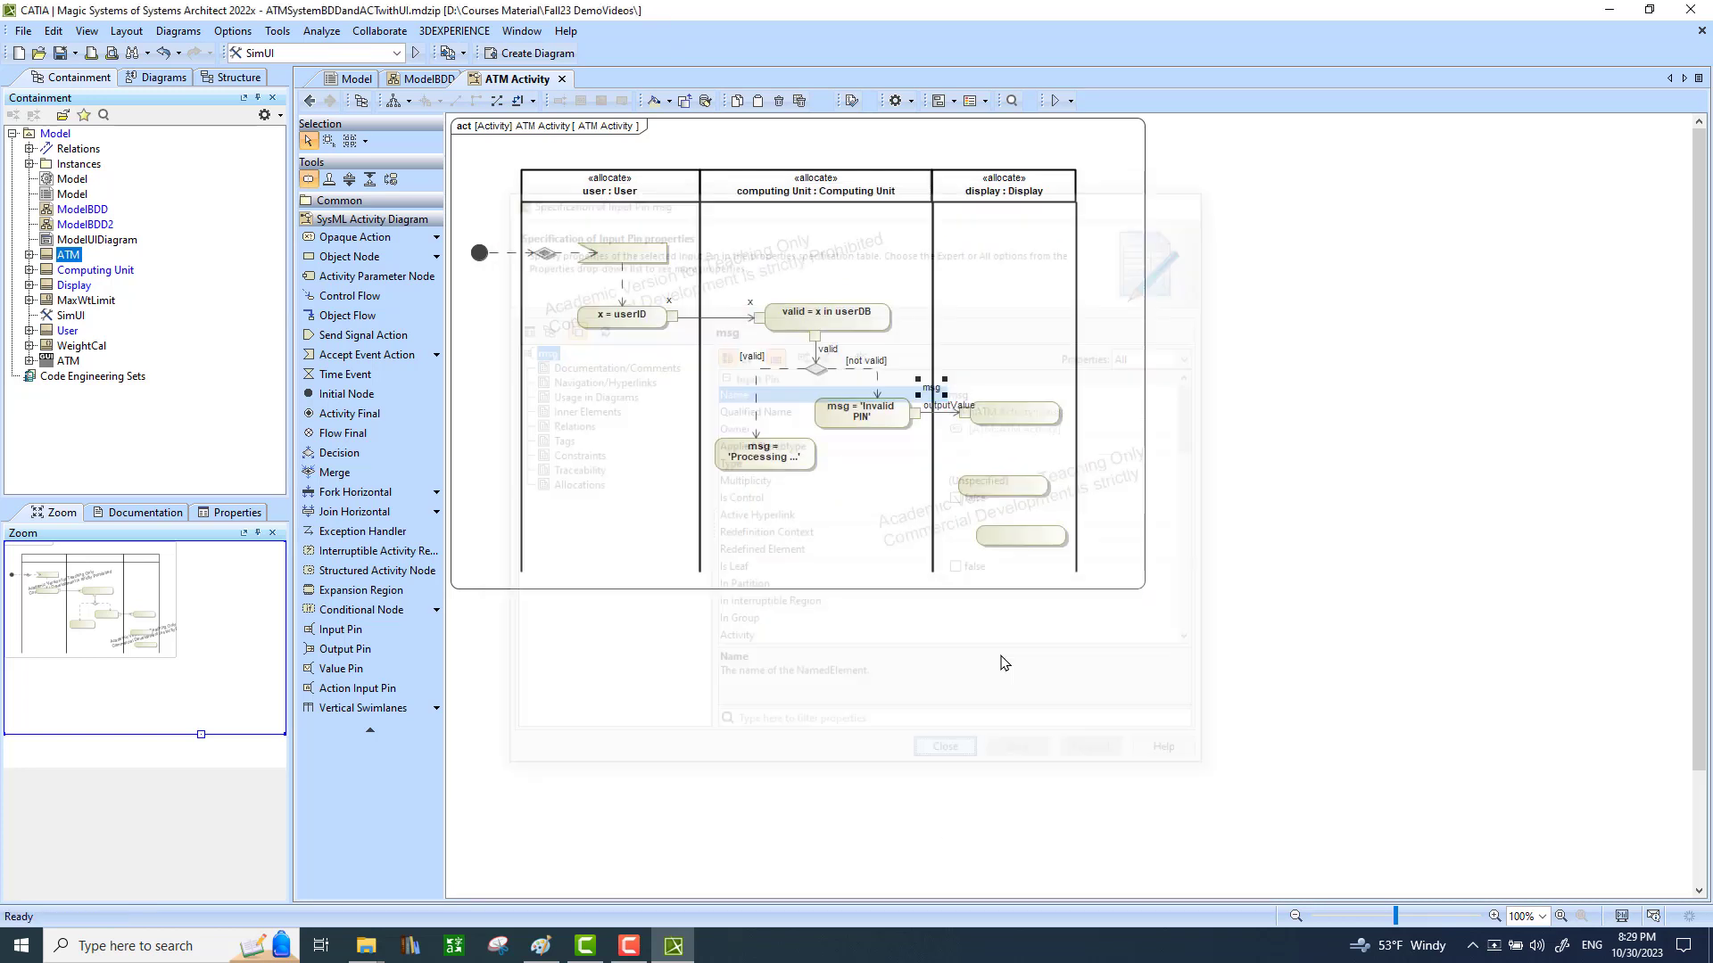
Name the output pin of the msg = 'Invalid PIN' flow "msg" and place both pin labels clear of the flow line.
left_click(949, 406)
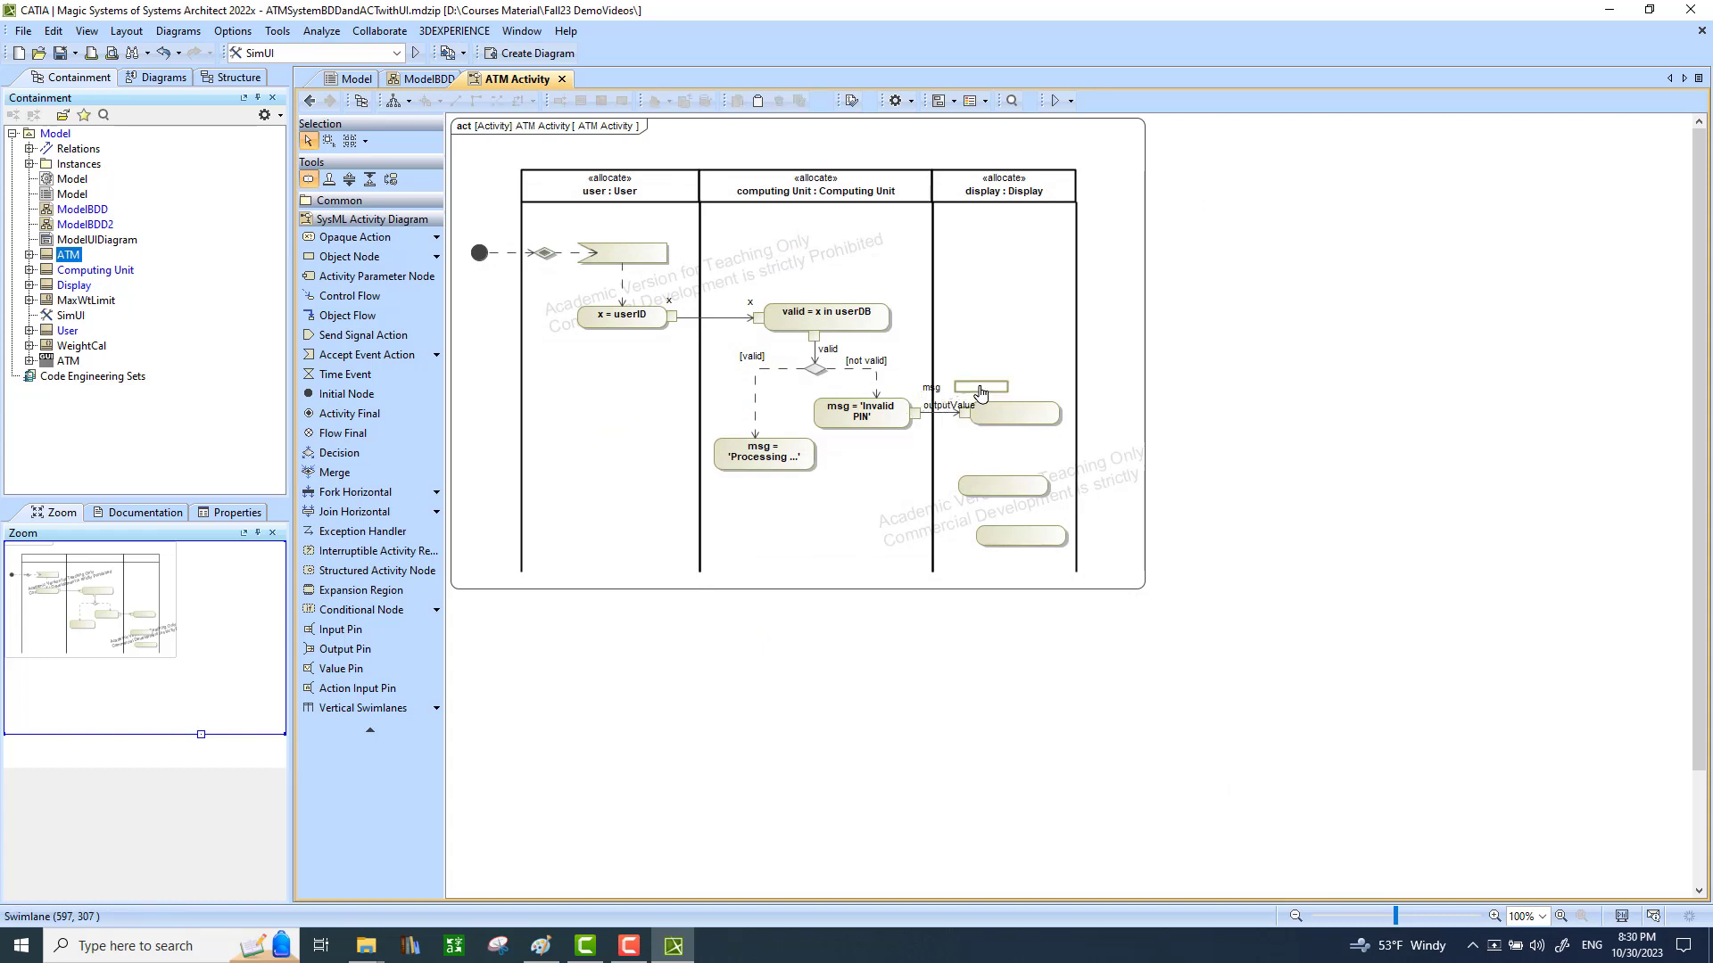
left_click_drag(943, 435, 977, 386)
left_click(979, 391)
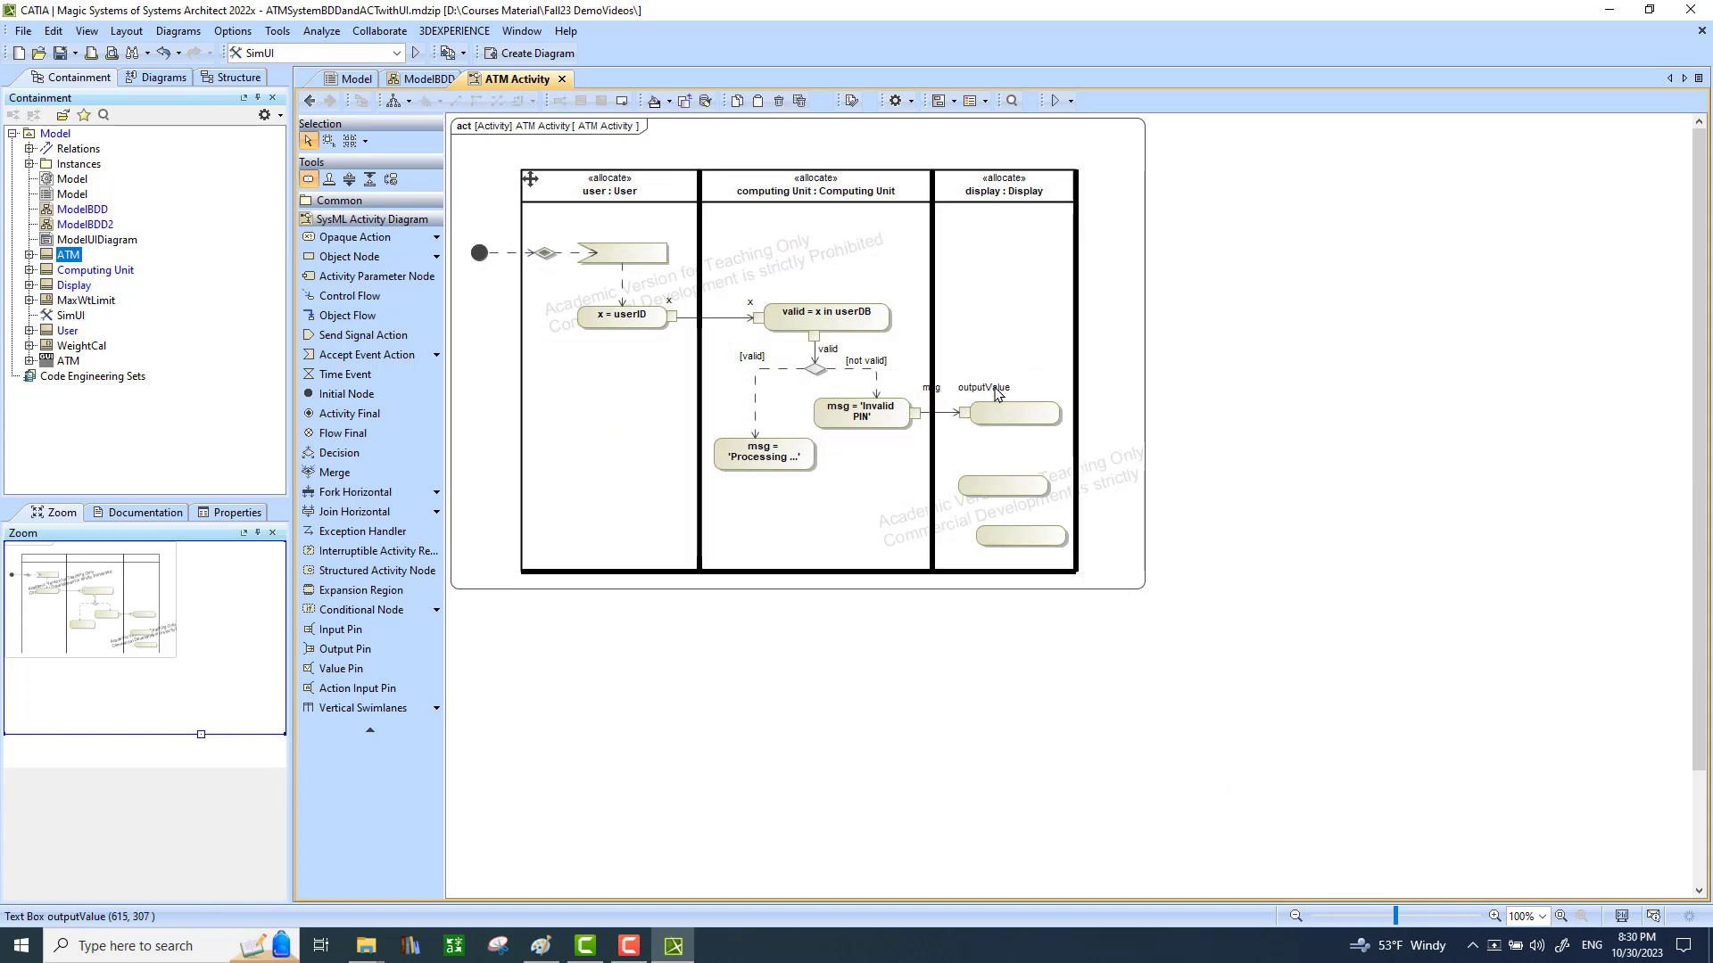
left_click(997, 392)
type("msg")
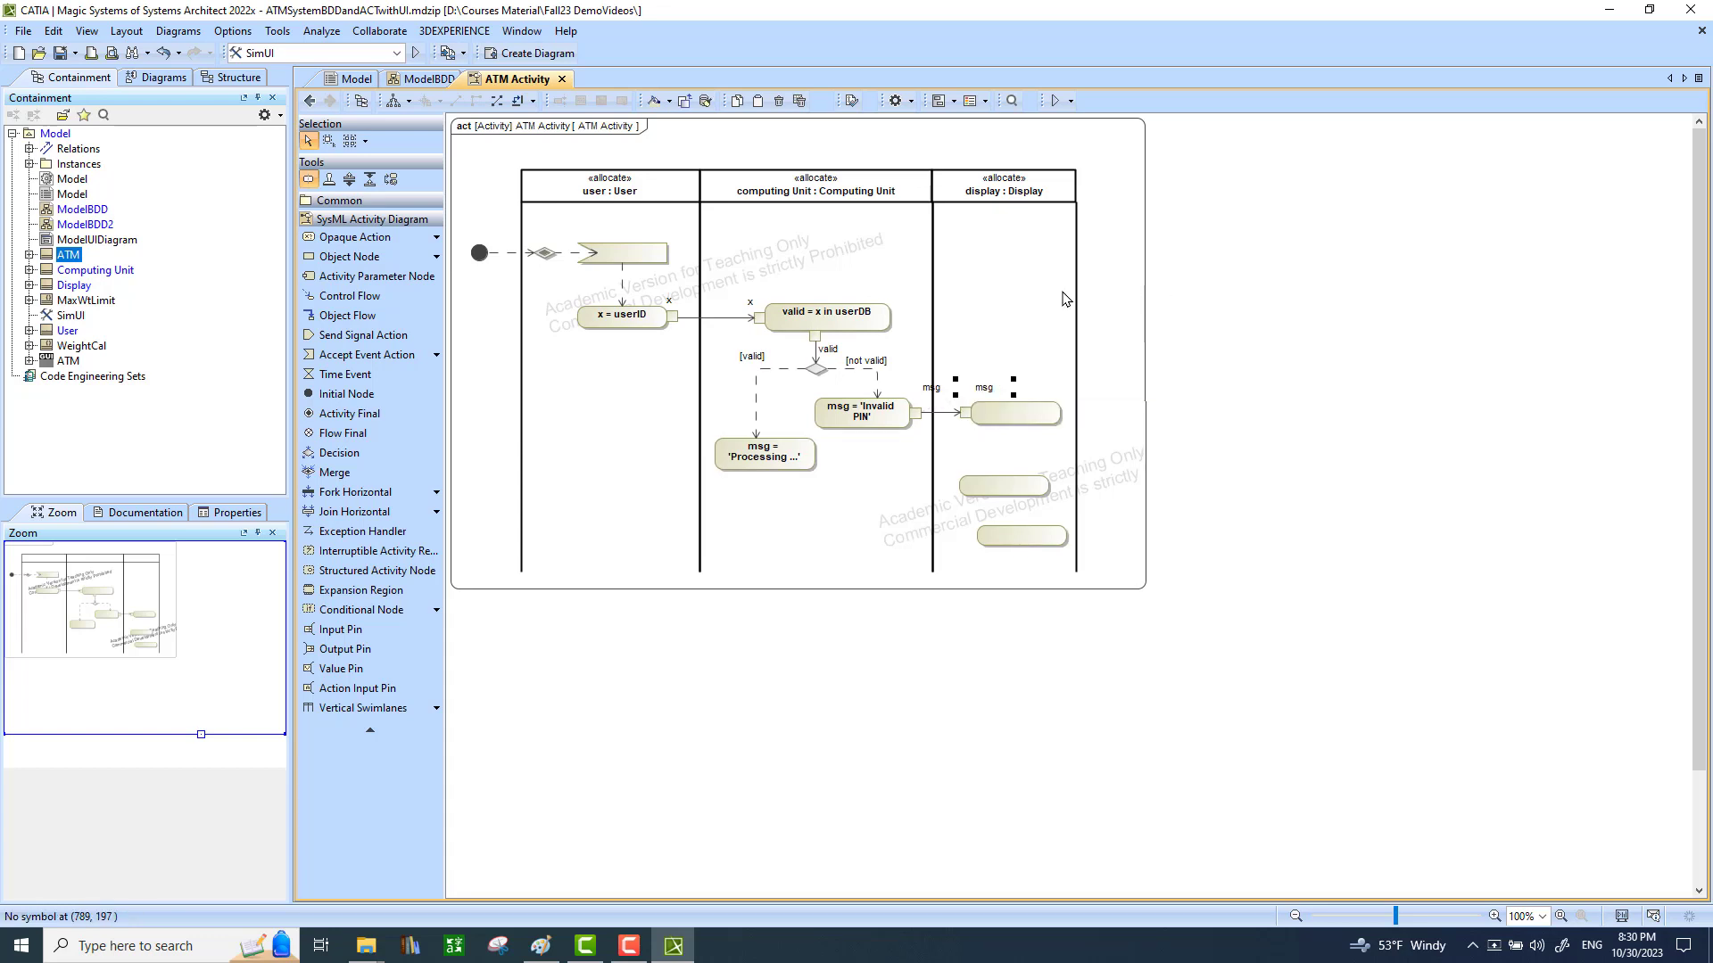
left_click(1001, 295)
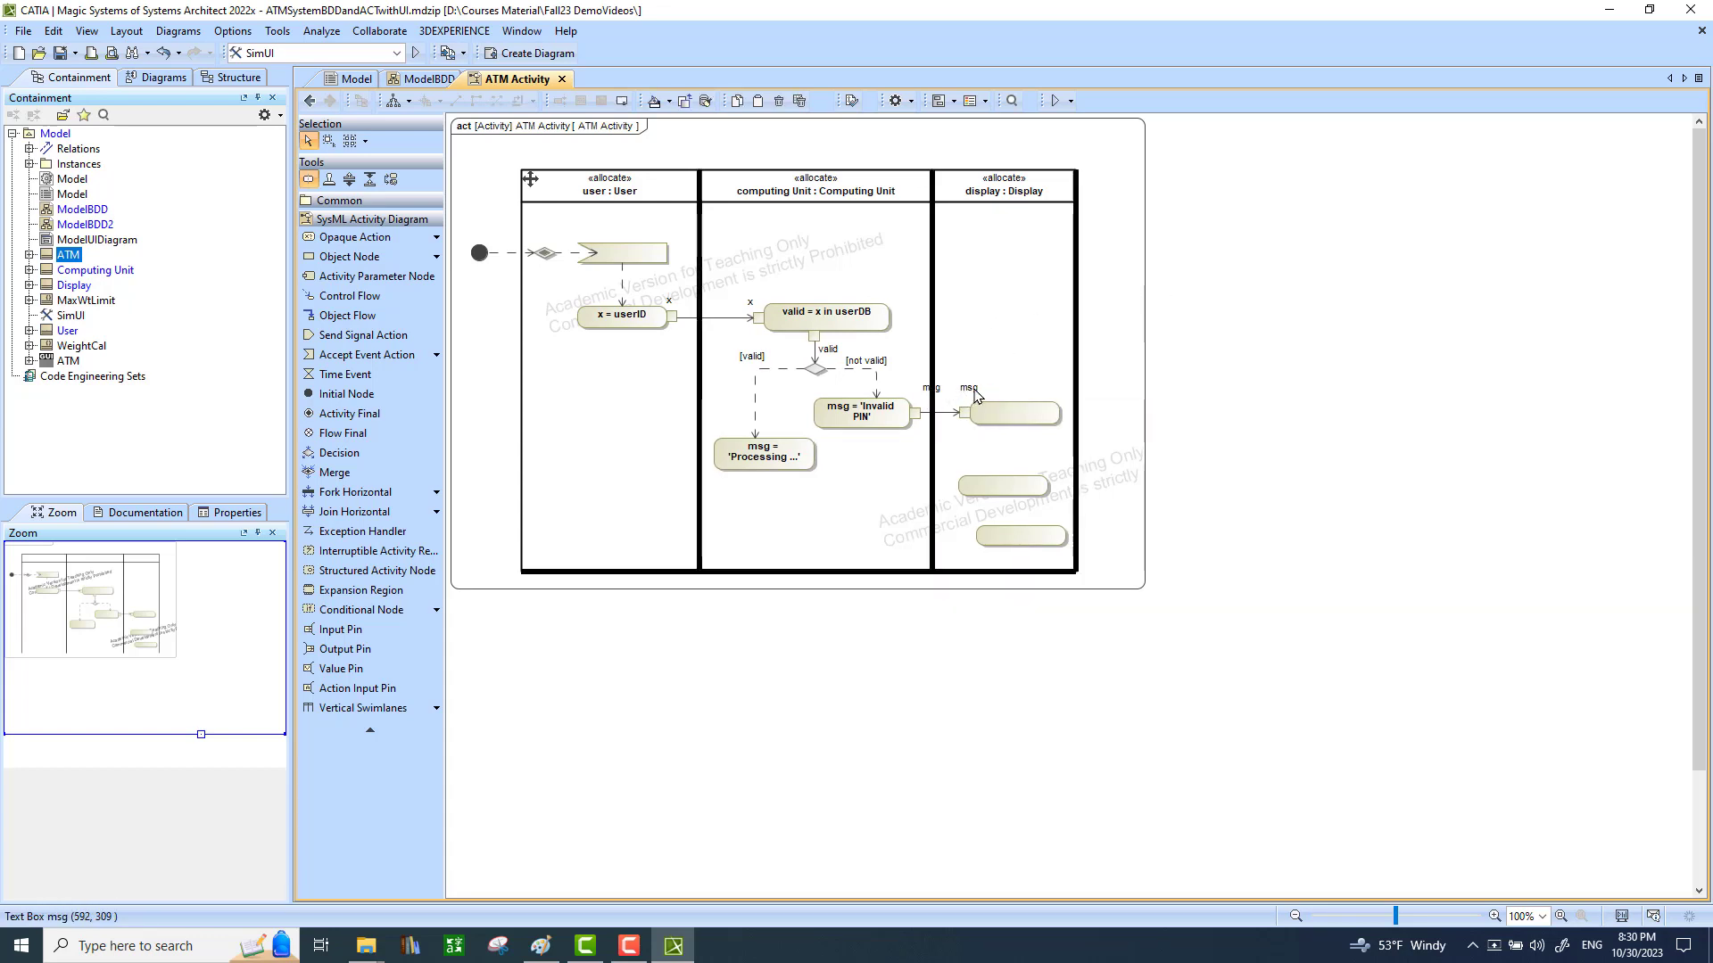
mouse_move(971, 390)
left_mouse_down()
mouse_move(915, 447)
mouse_move(976, 400)
left_mouse_up()
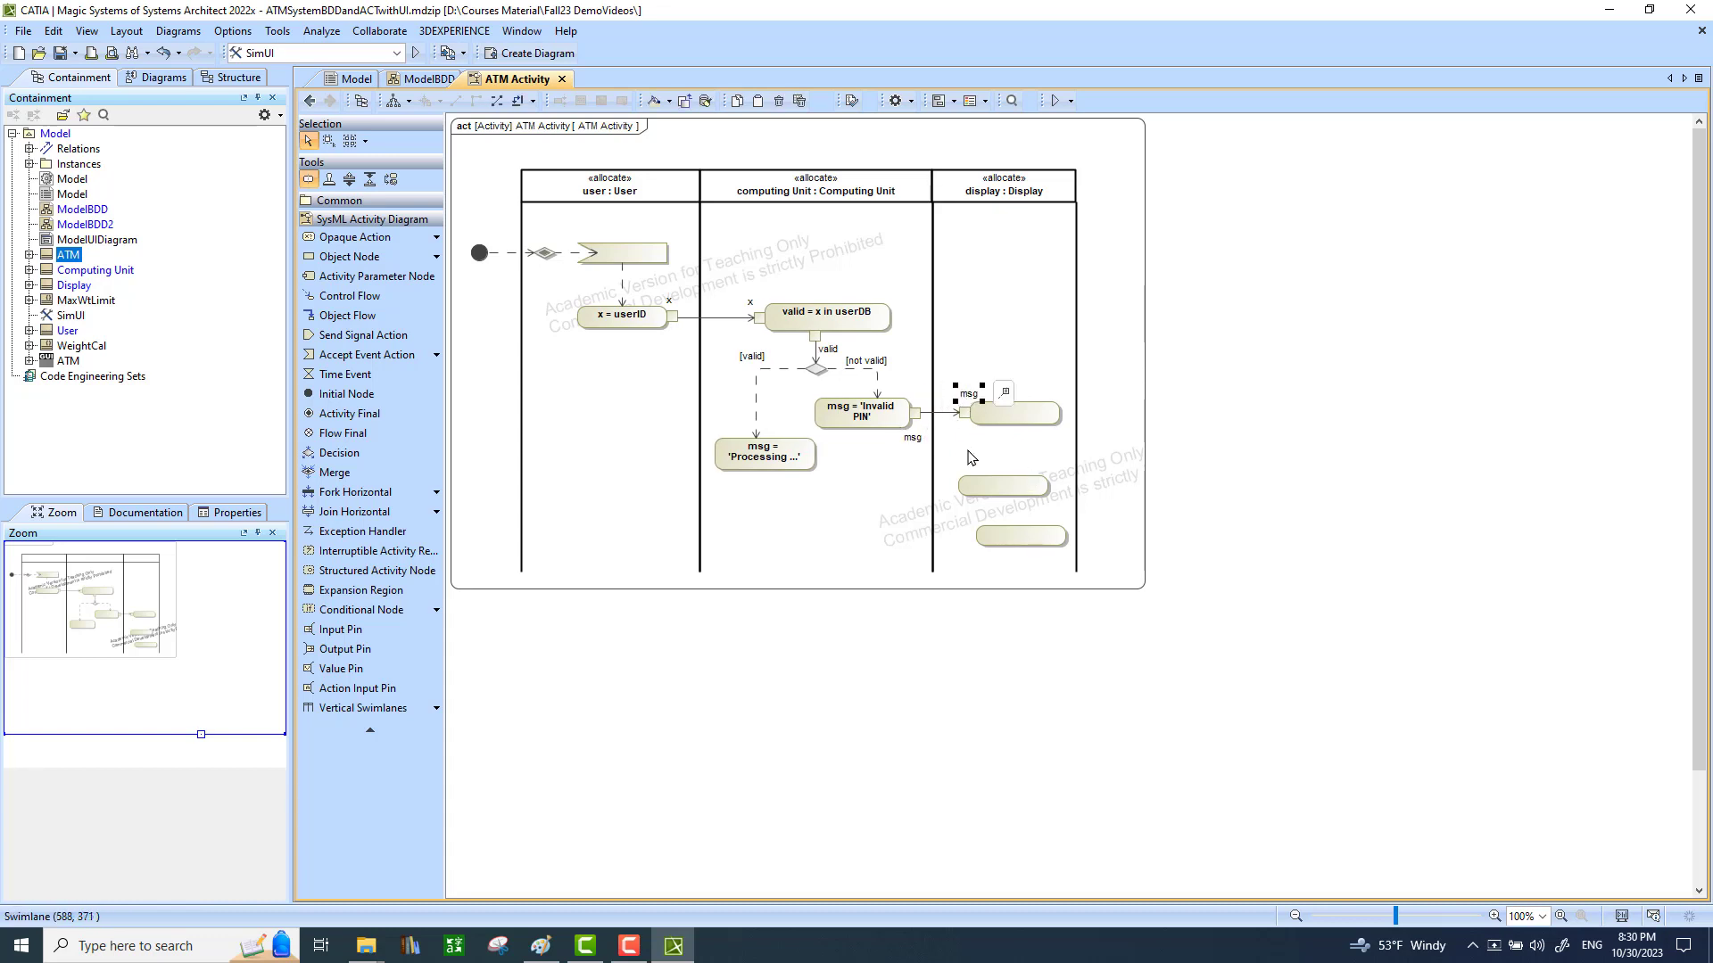
Enter dispMsg = msg as the body of the highest blank display action.
left_click(1019, 417)
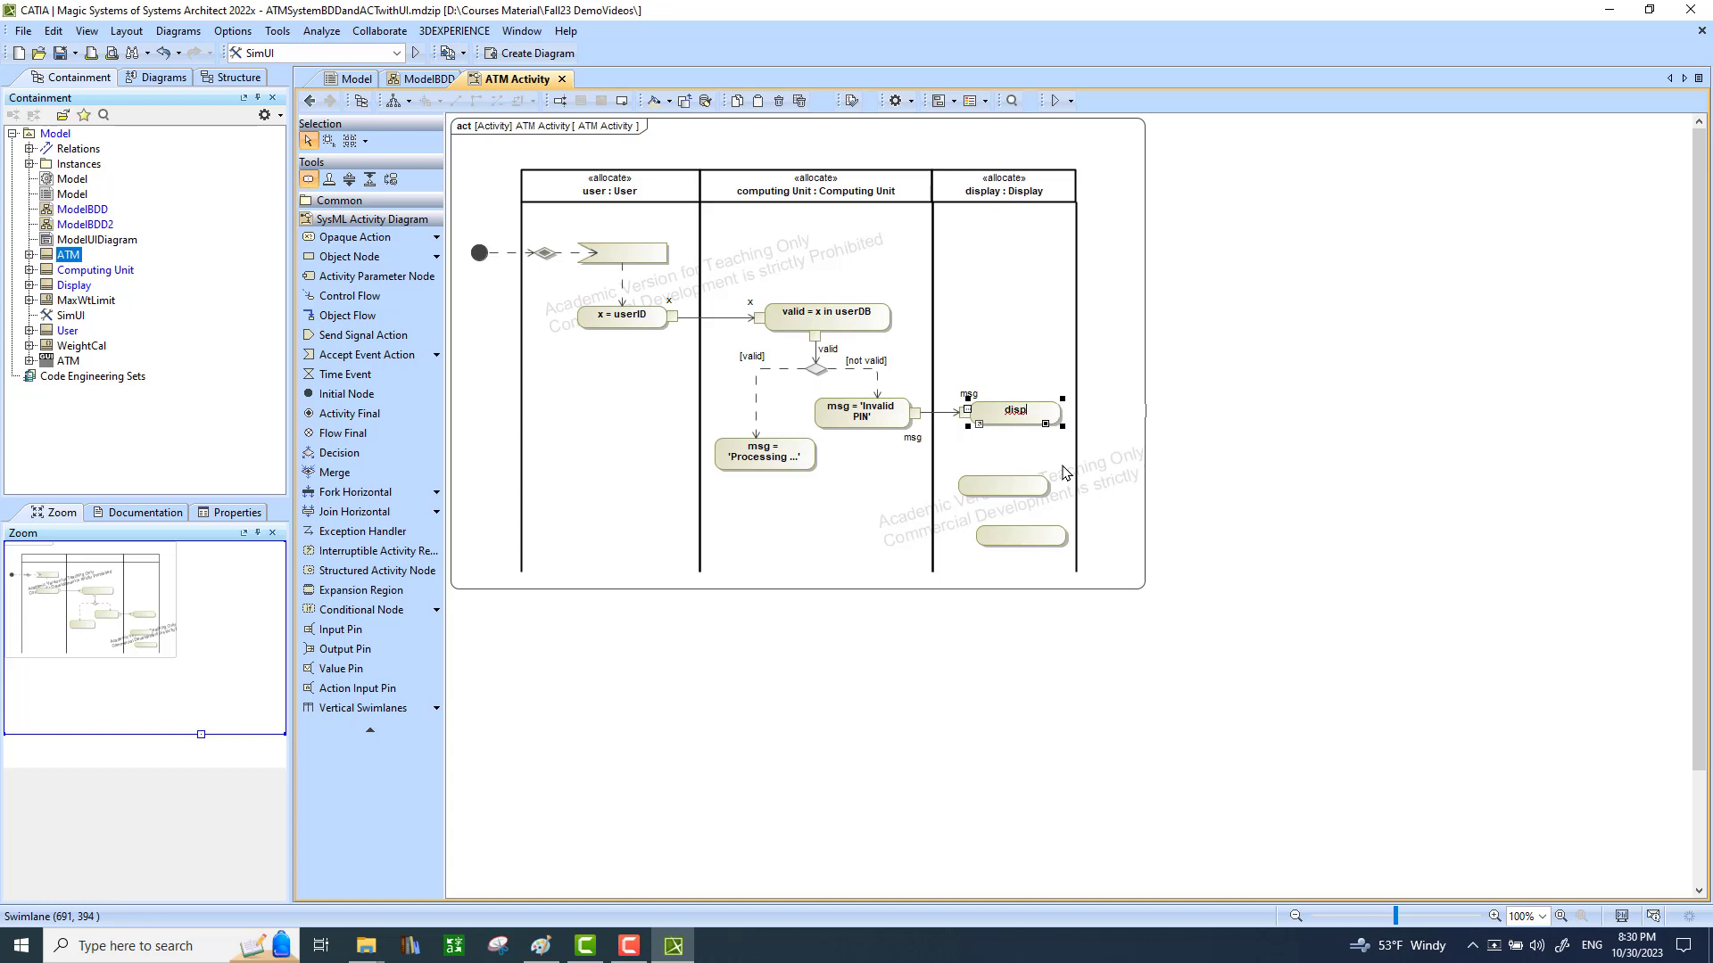
type("sg = msg")
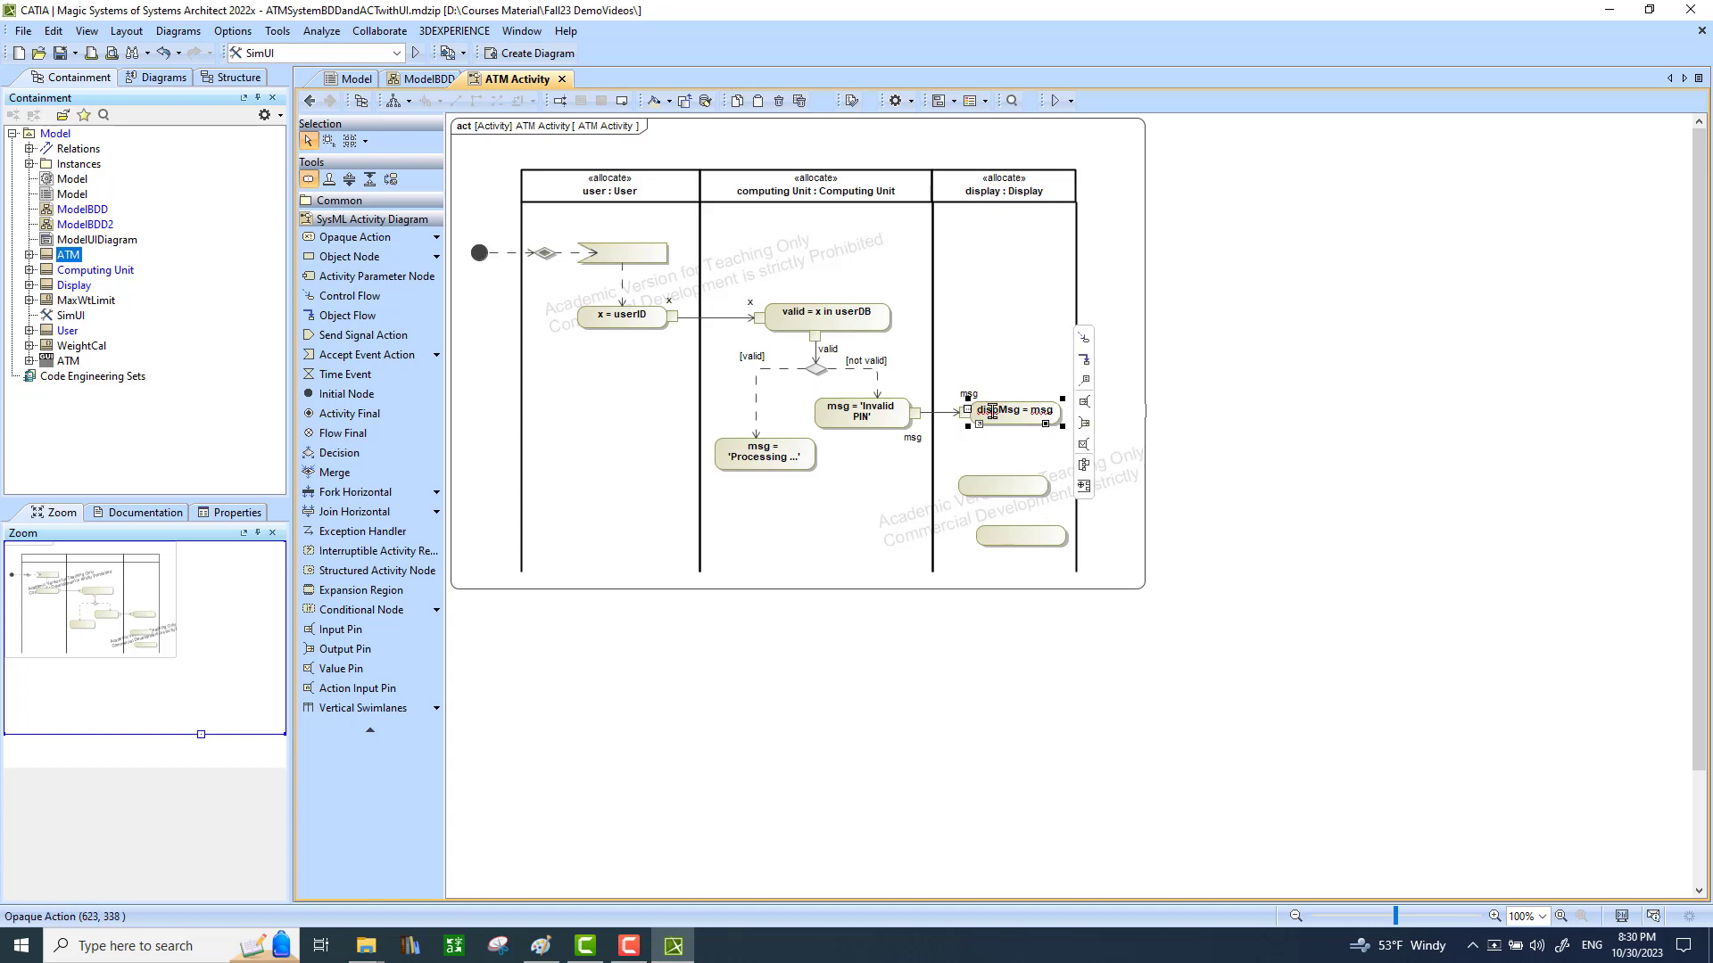
left_click(1006, 456)
Move the msg = 'Processing ...' action level with the next blank display action and connect the two with an object flow.
left_click(773, 466)
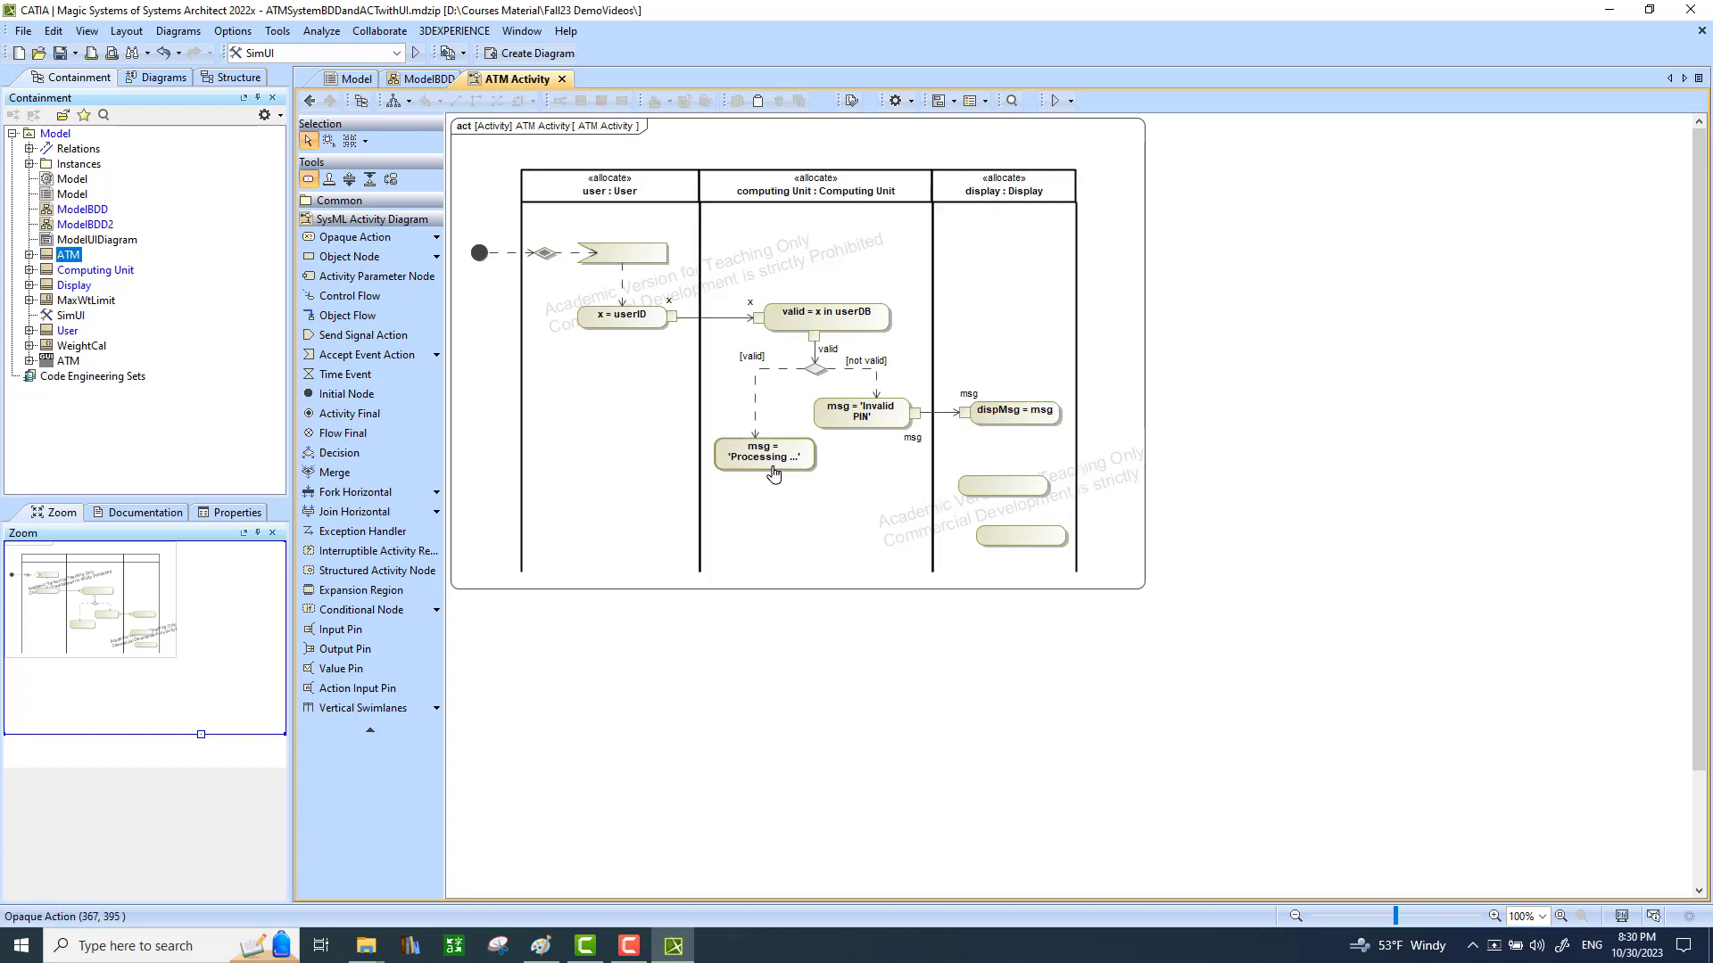
left_click(1000, 498)
left_click_drag(1001, 497, 797, 494)
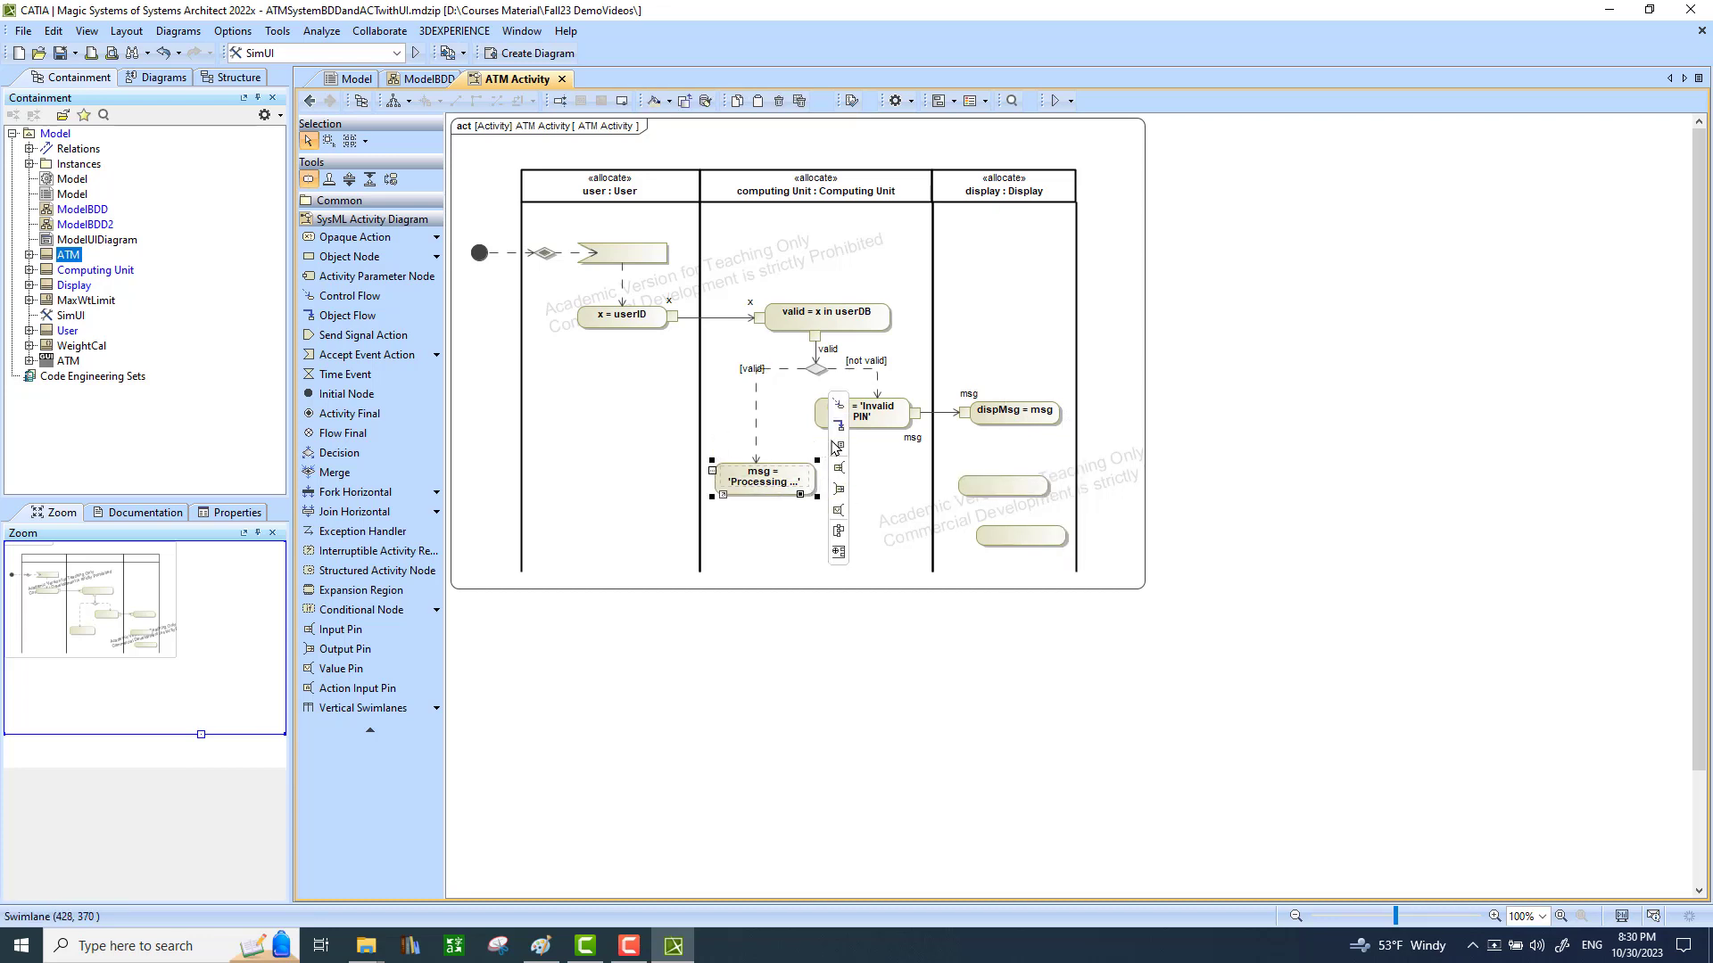
left_click(837, 425)
left_click(999, 486)
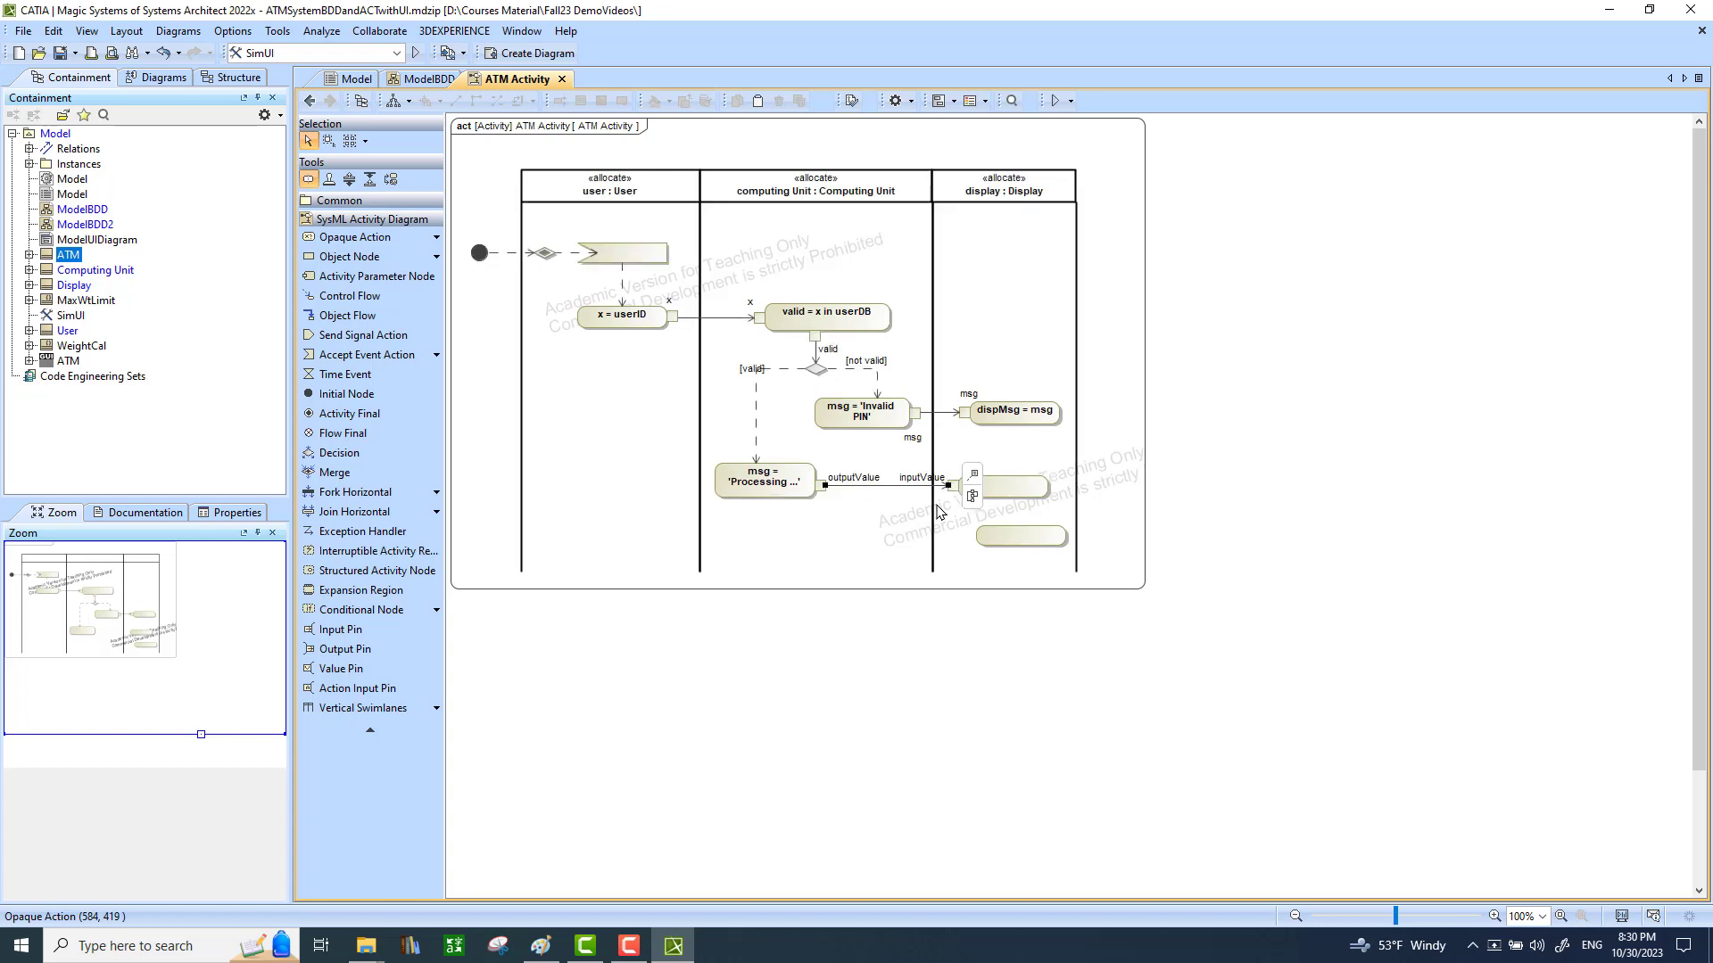
Name the output and input pins of the msg = 'Processing ...' object flow both "msg".
left_click(852, 484)
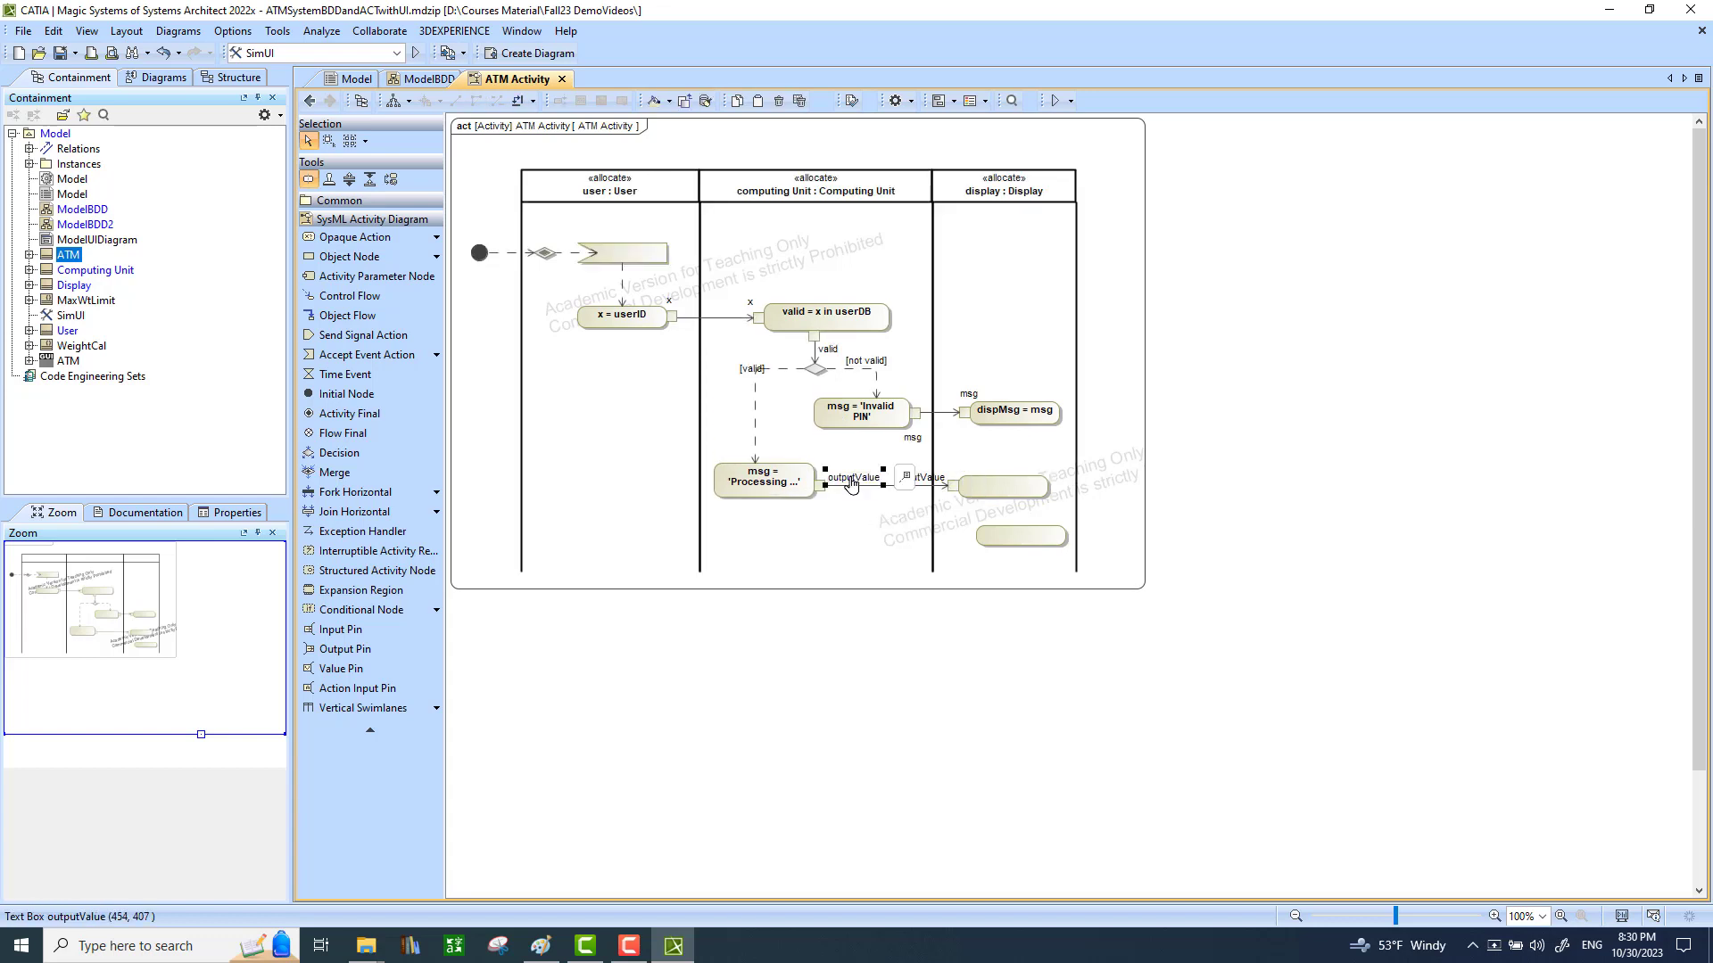
left_click(852, 482)
type("msg")
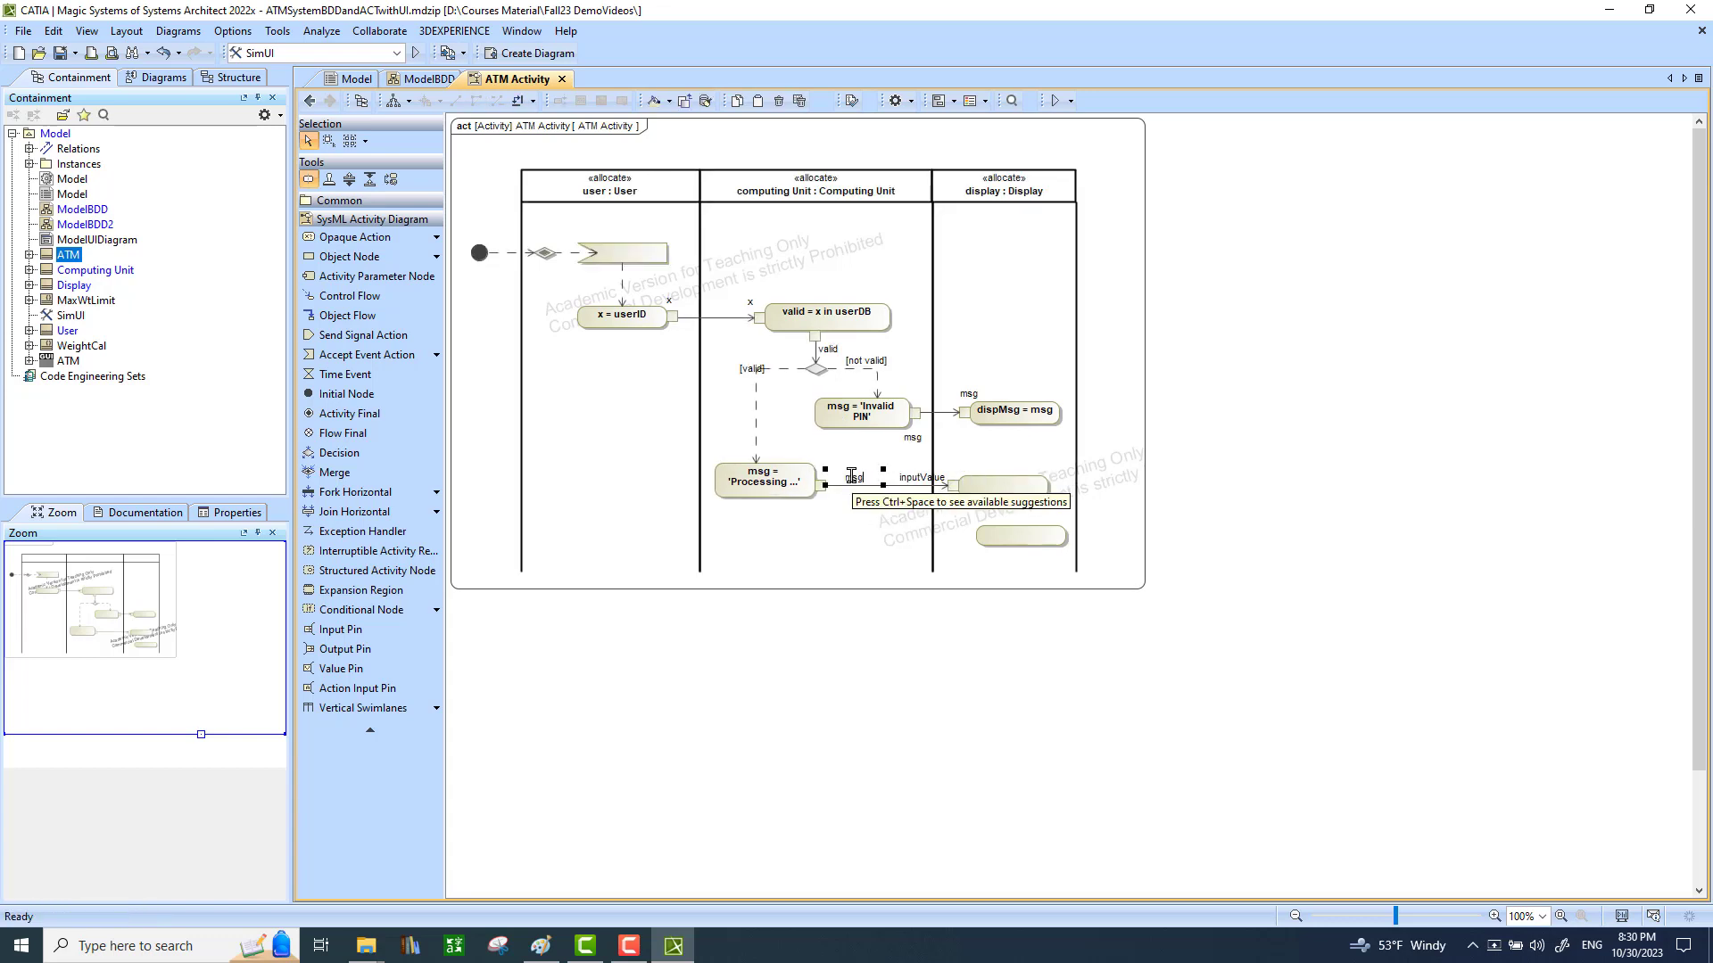
left_click(821, 547)
left_click(910, 482)
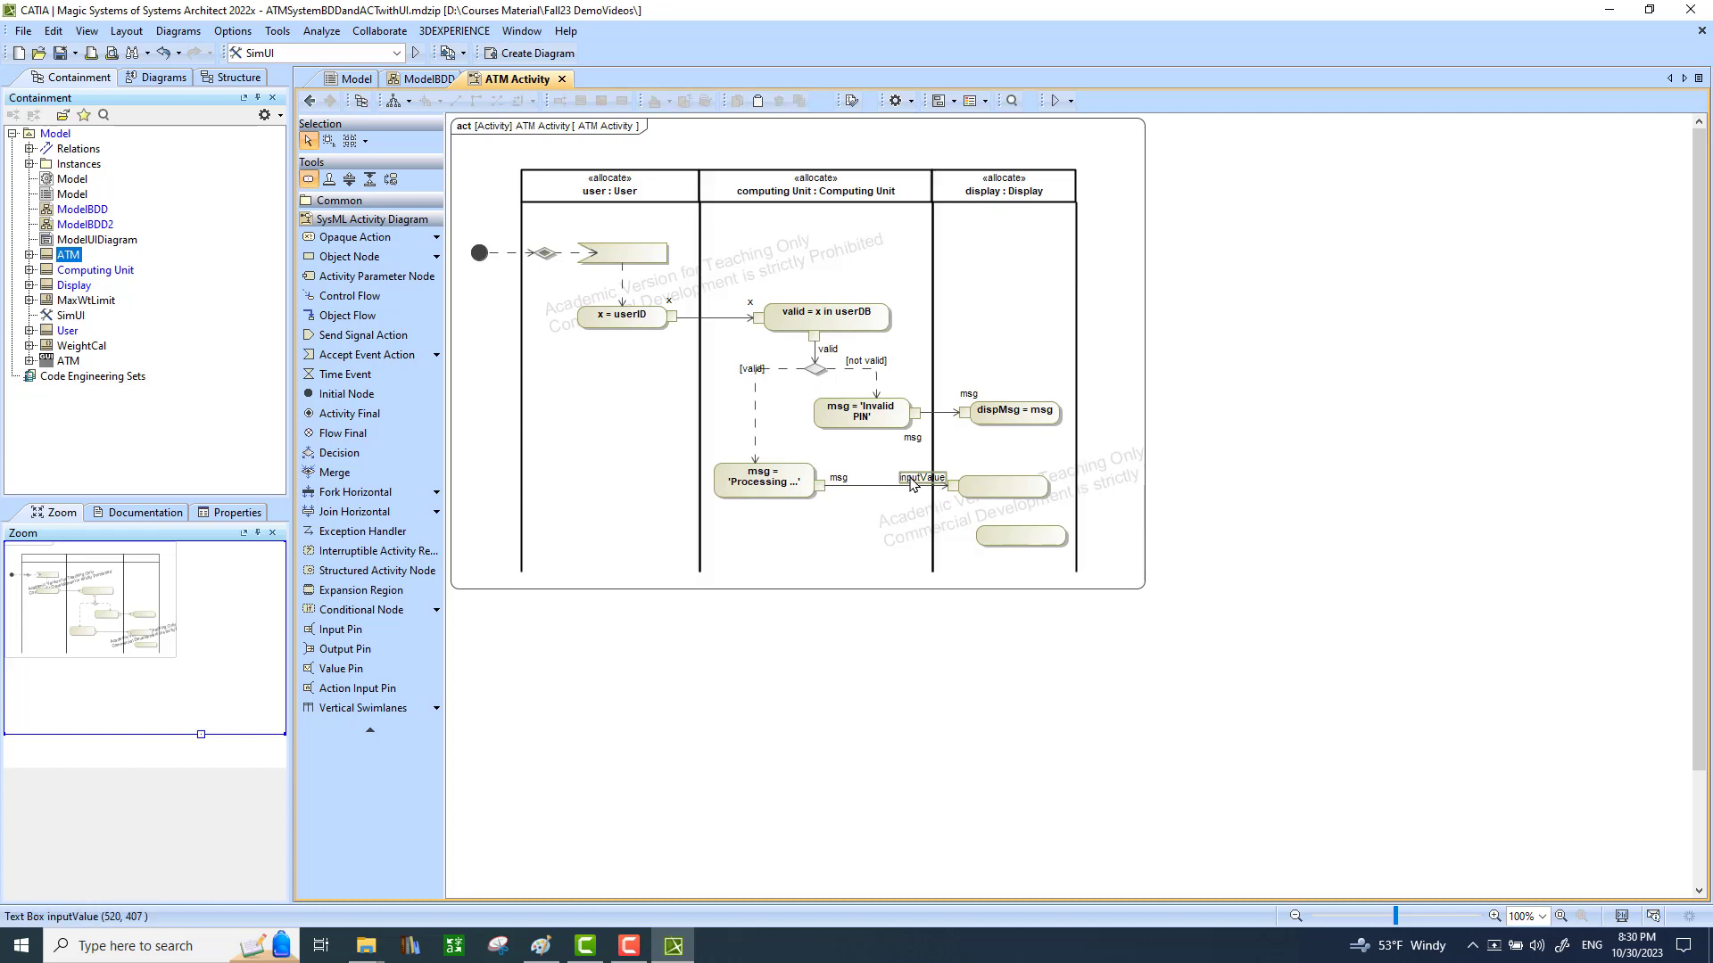
left_click(910, 482)
type("msg")
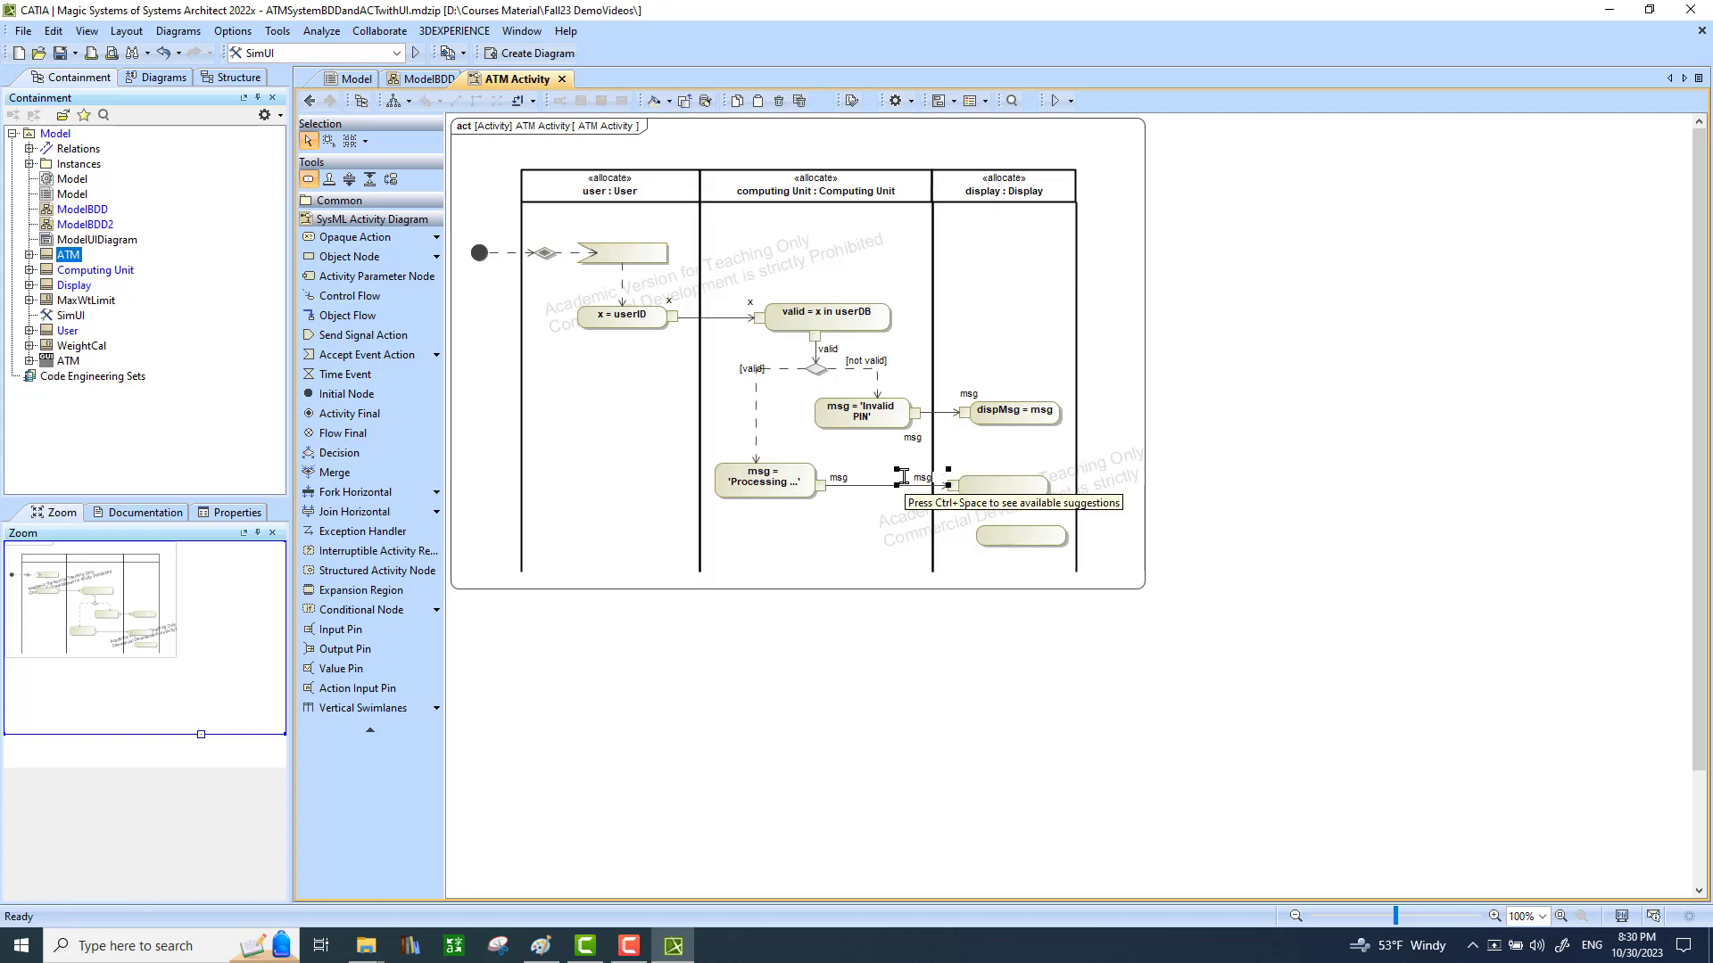
left_click(879, 535)
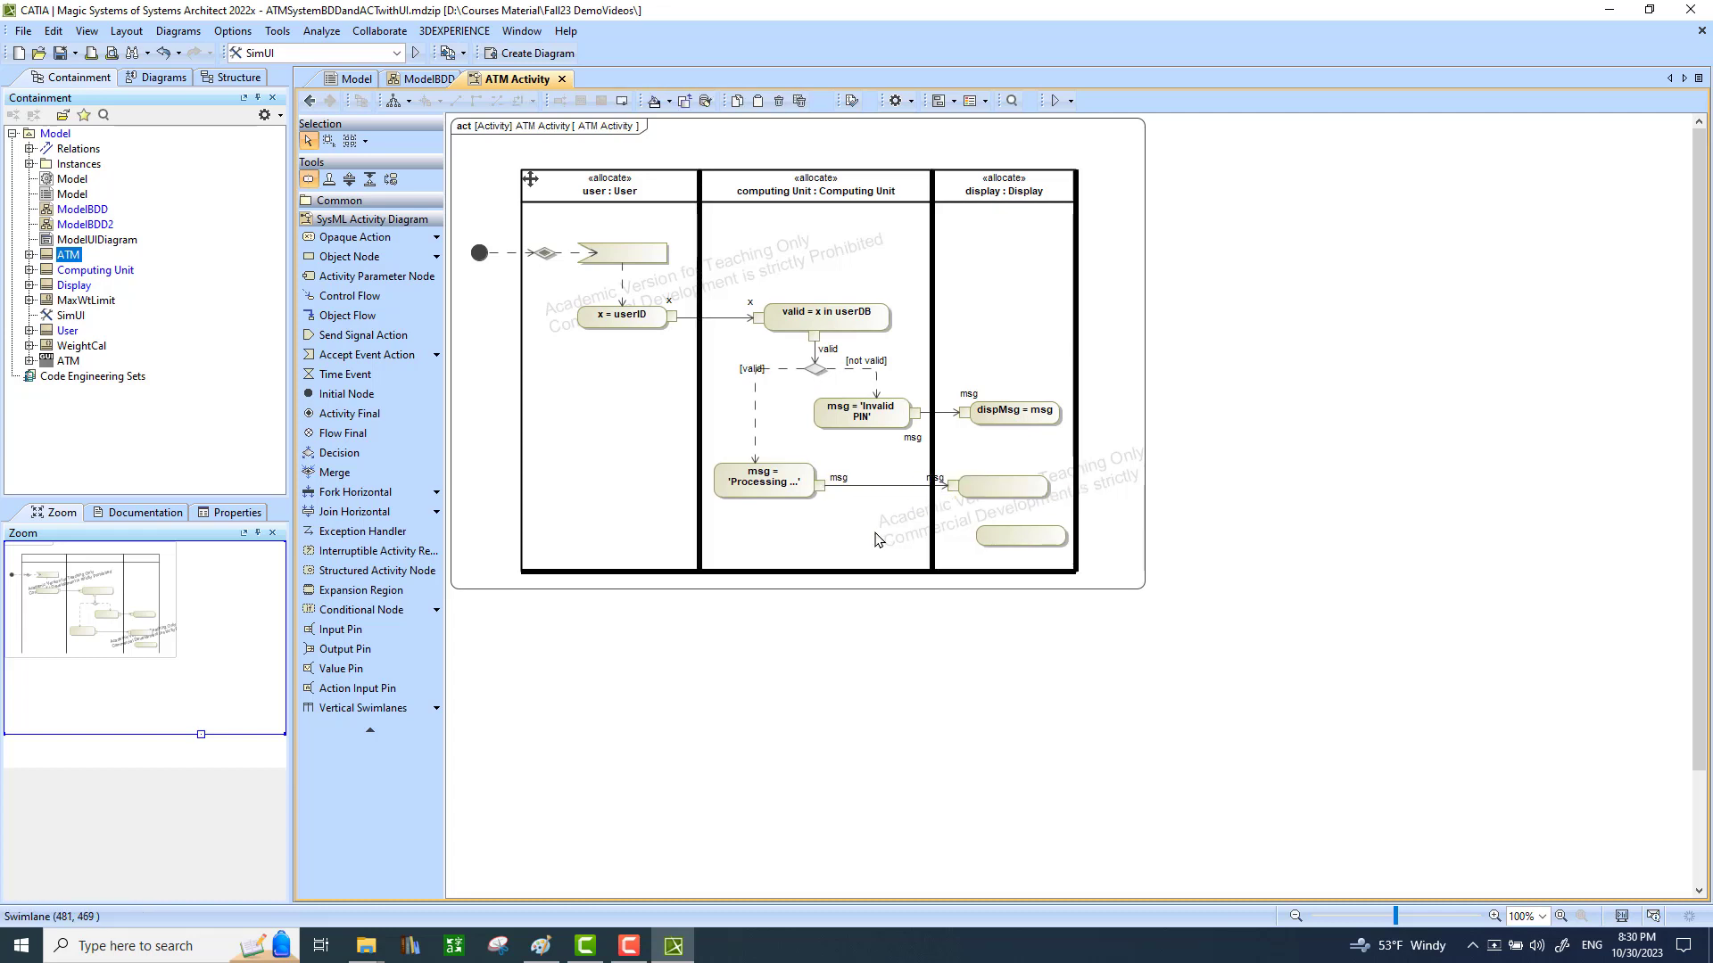
Enter dispMsg = msg as the body of the display action fed by the msg = 'Processing ...' action.
left_click(988, 490)
left_click(987, 489)
type("d")
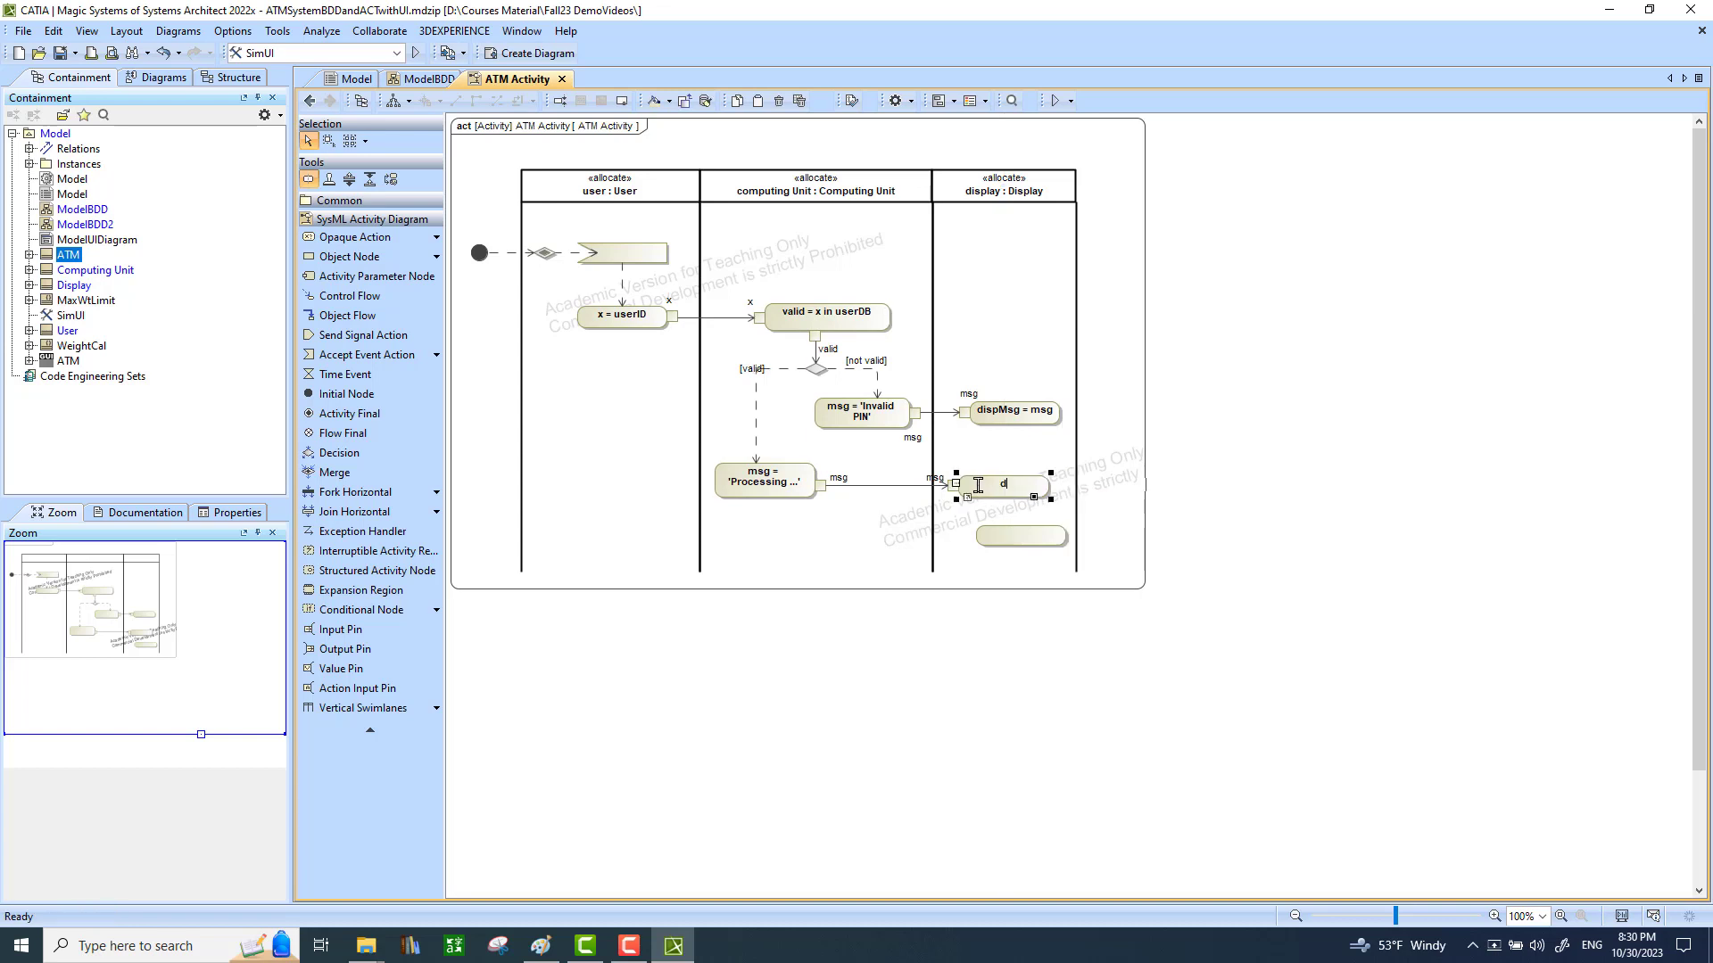
type("ispMs")
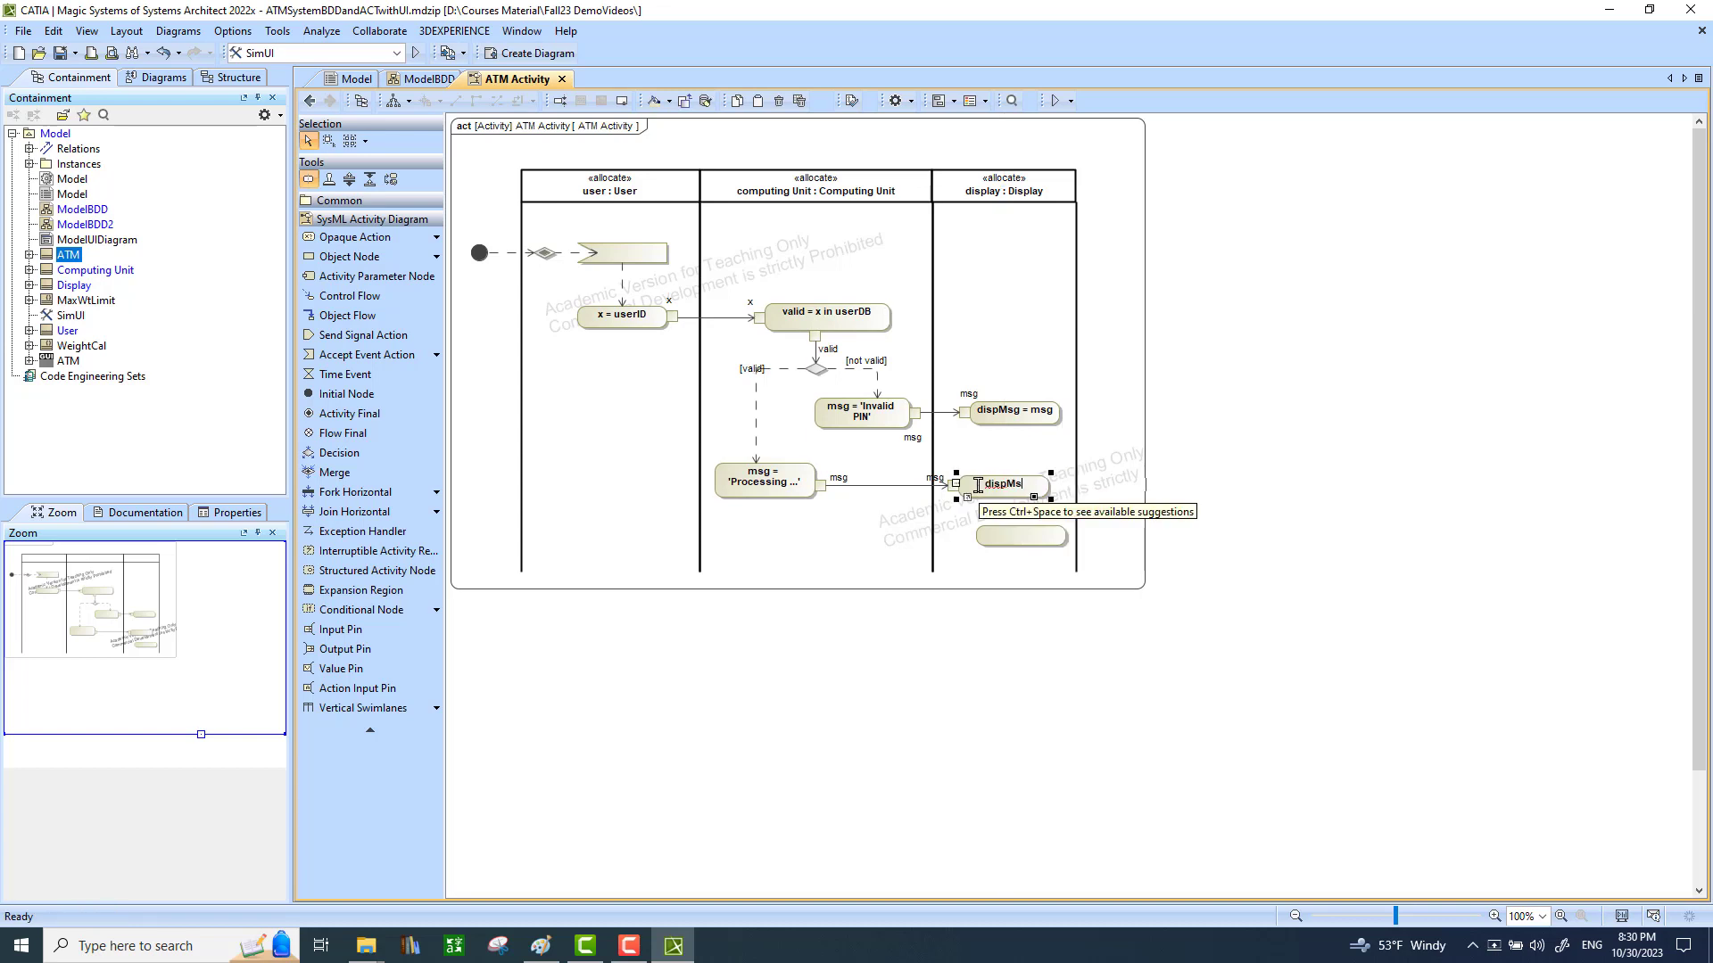
type("g = msg")
left_click(807, 553)
Extend the swimlanes downward and move the remaining blank display action lower to open a gap beneath the second dispMsg = msg action.
left_click(814, 559)
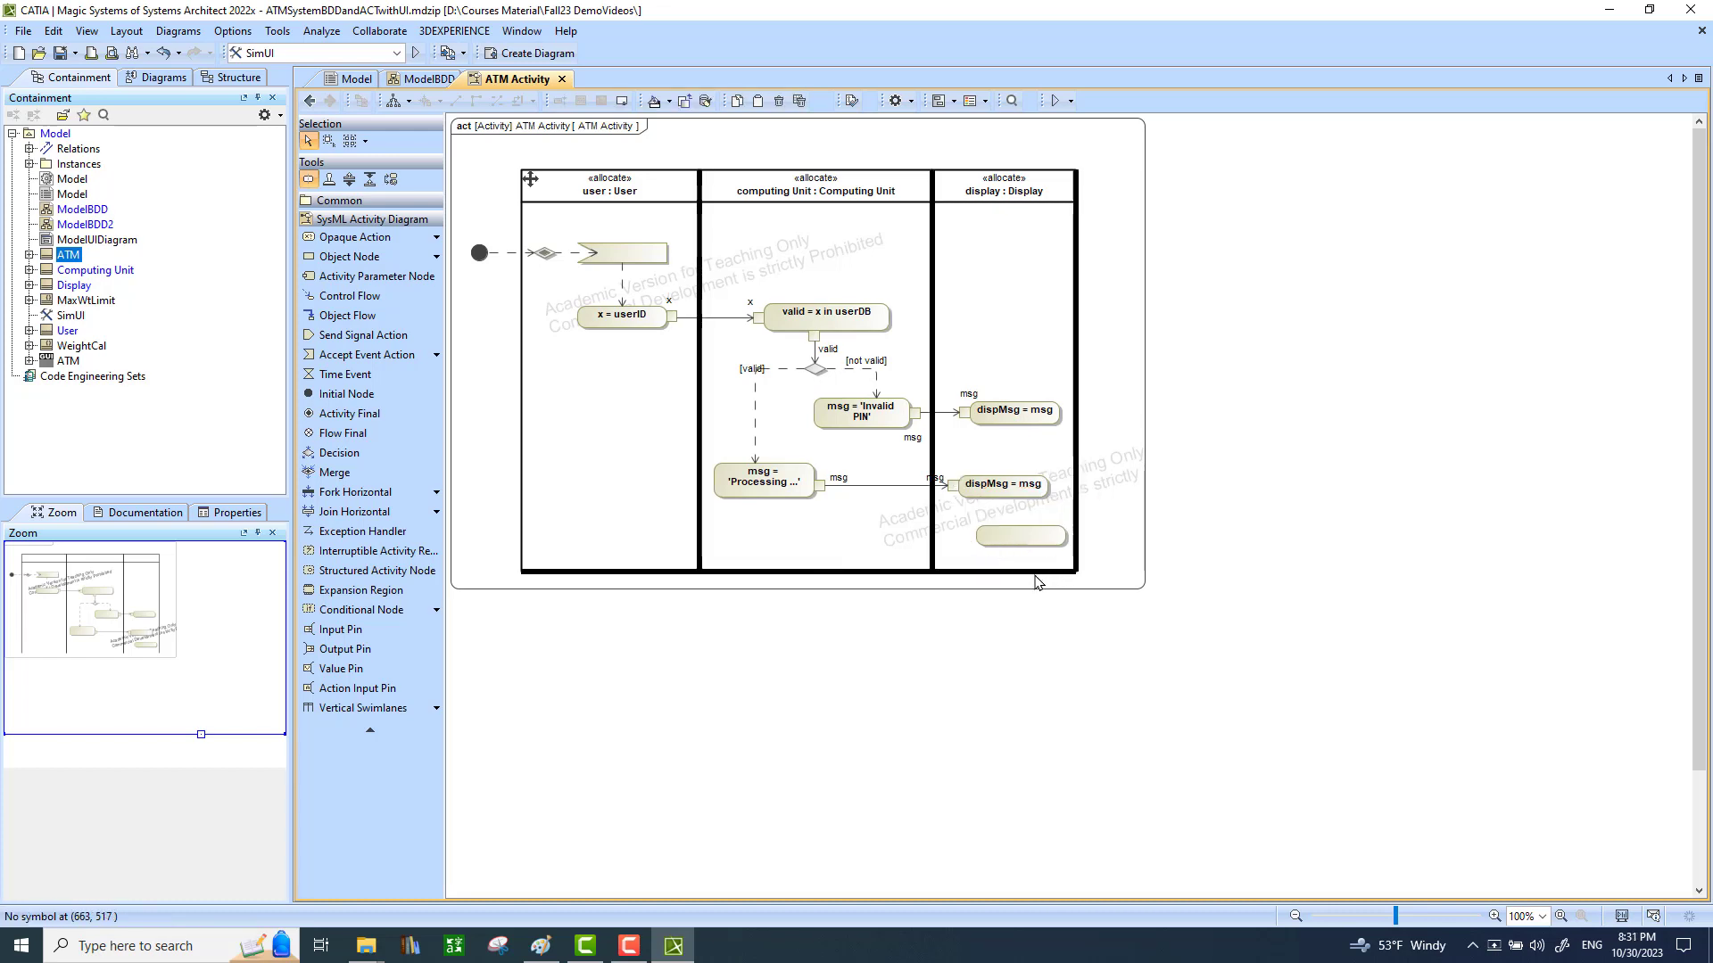
left_click_drag(1018, 572, 1018, 615)
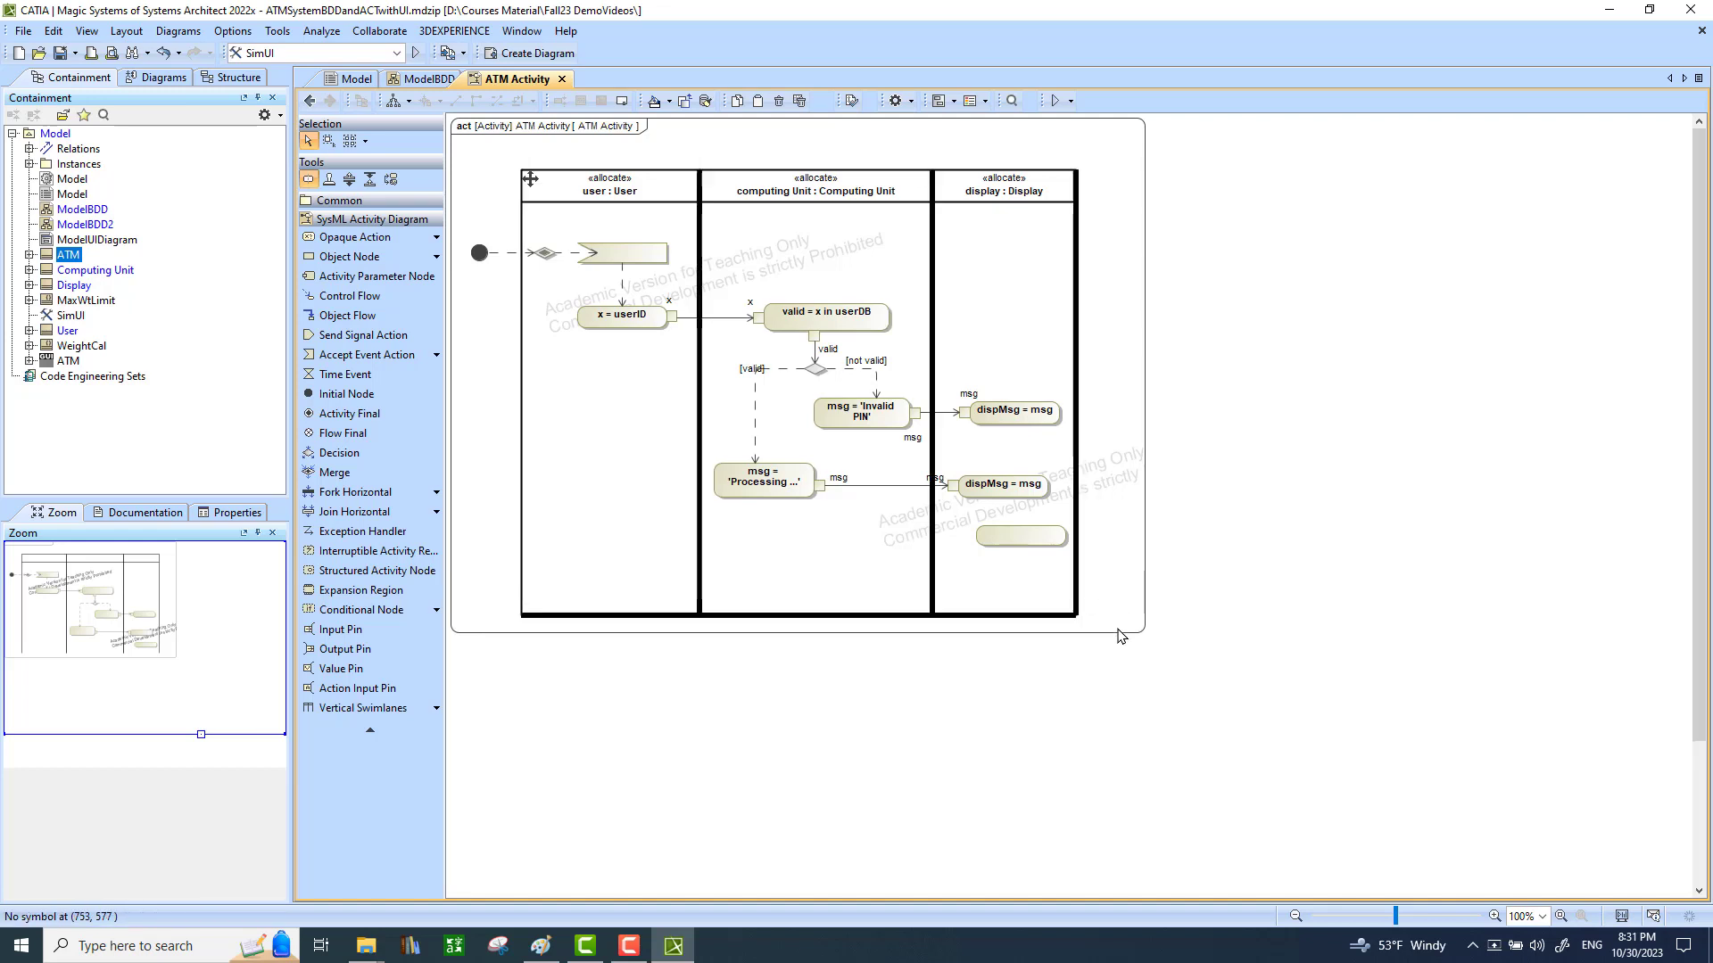
key("ctrl+v")
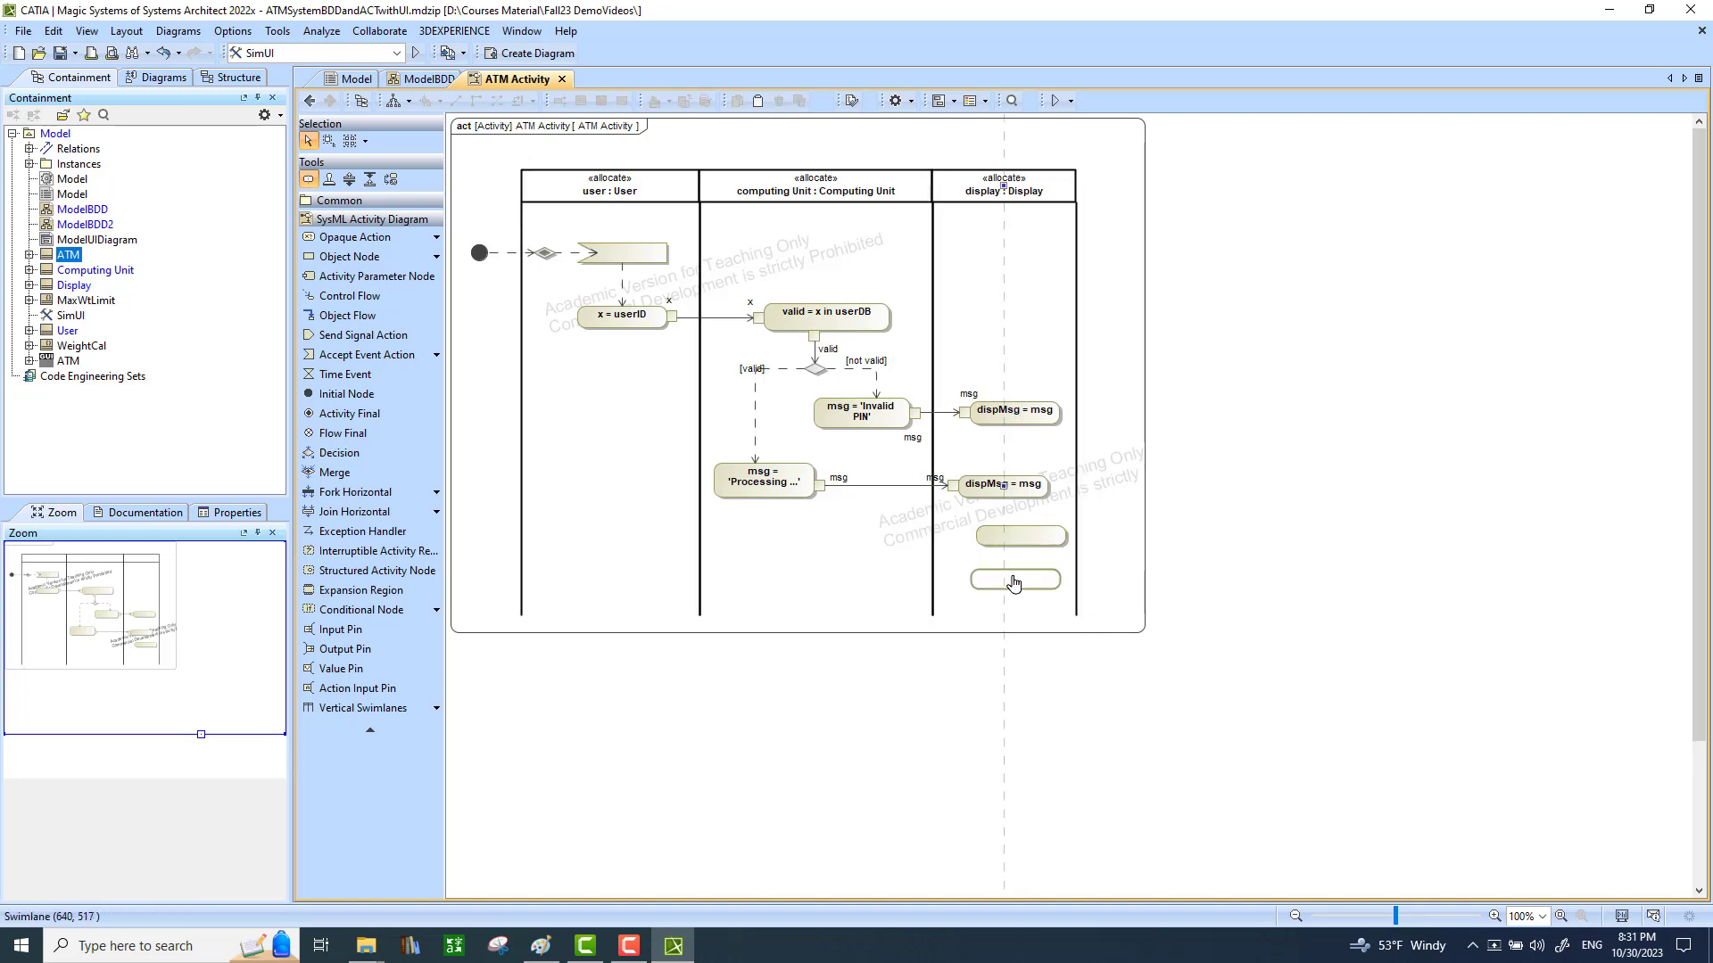
left_click(1015, 585)
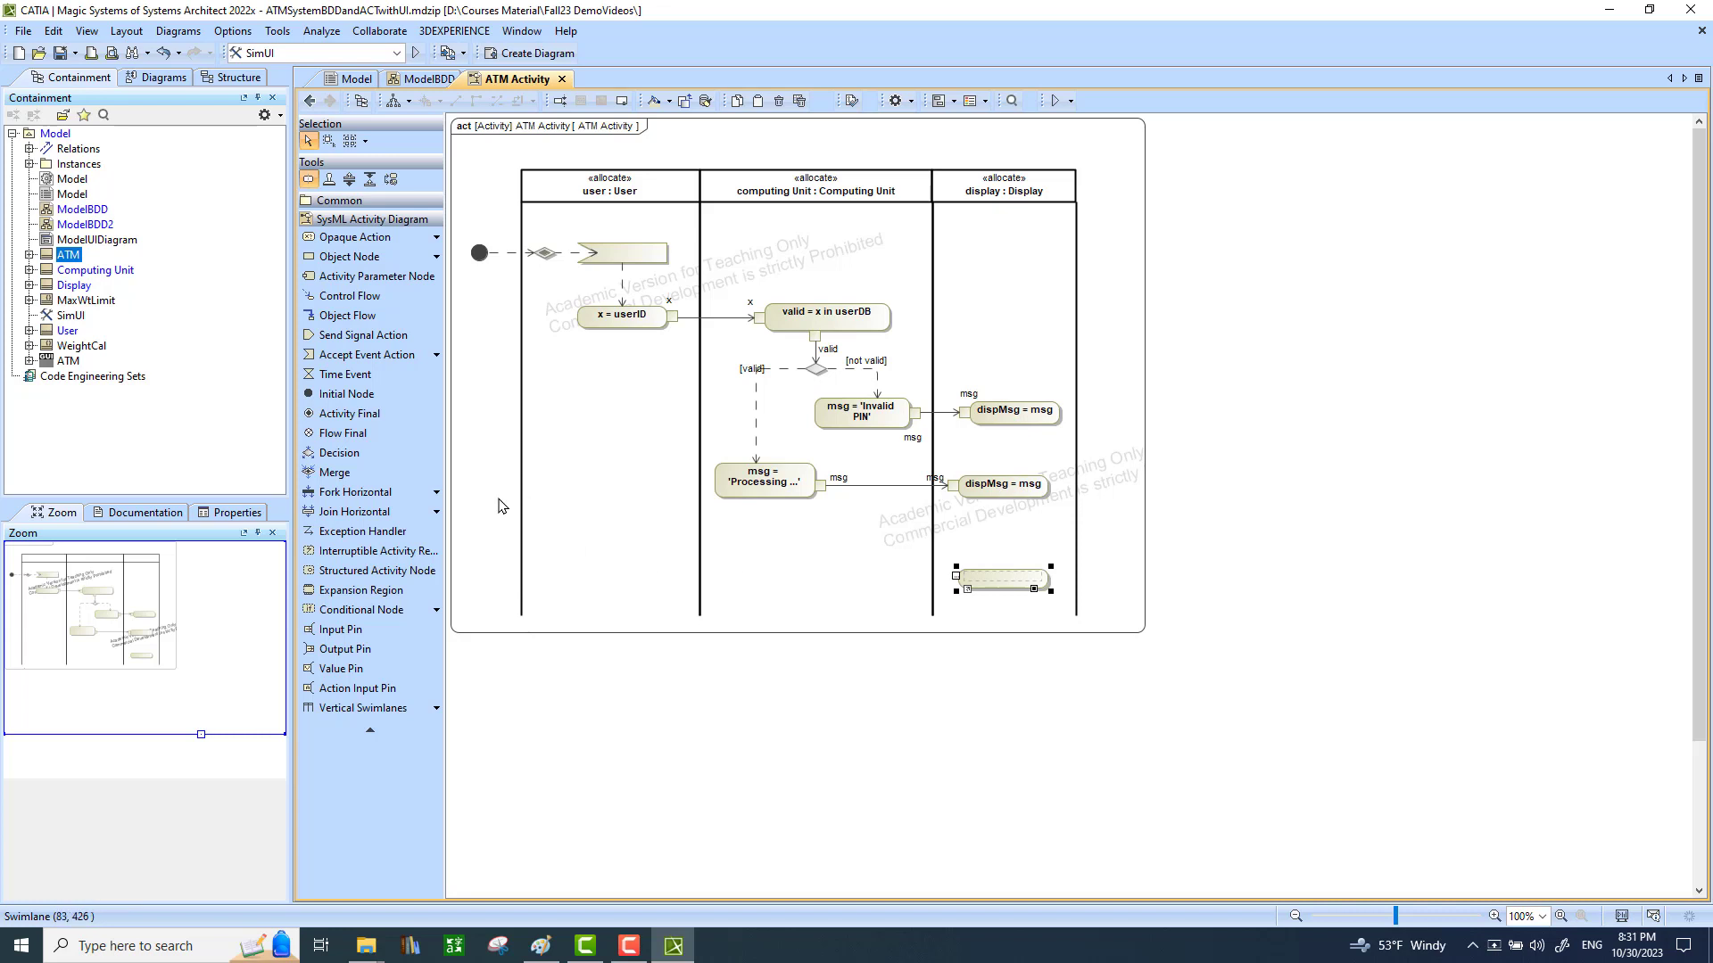
Place a time event in the display swimlane between the lower dispMsg = msg action and the blank action.
left_click(358, 375)
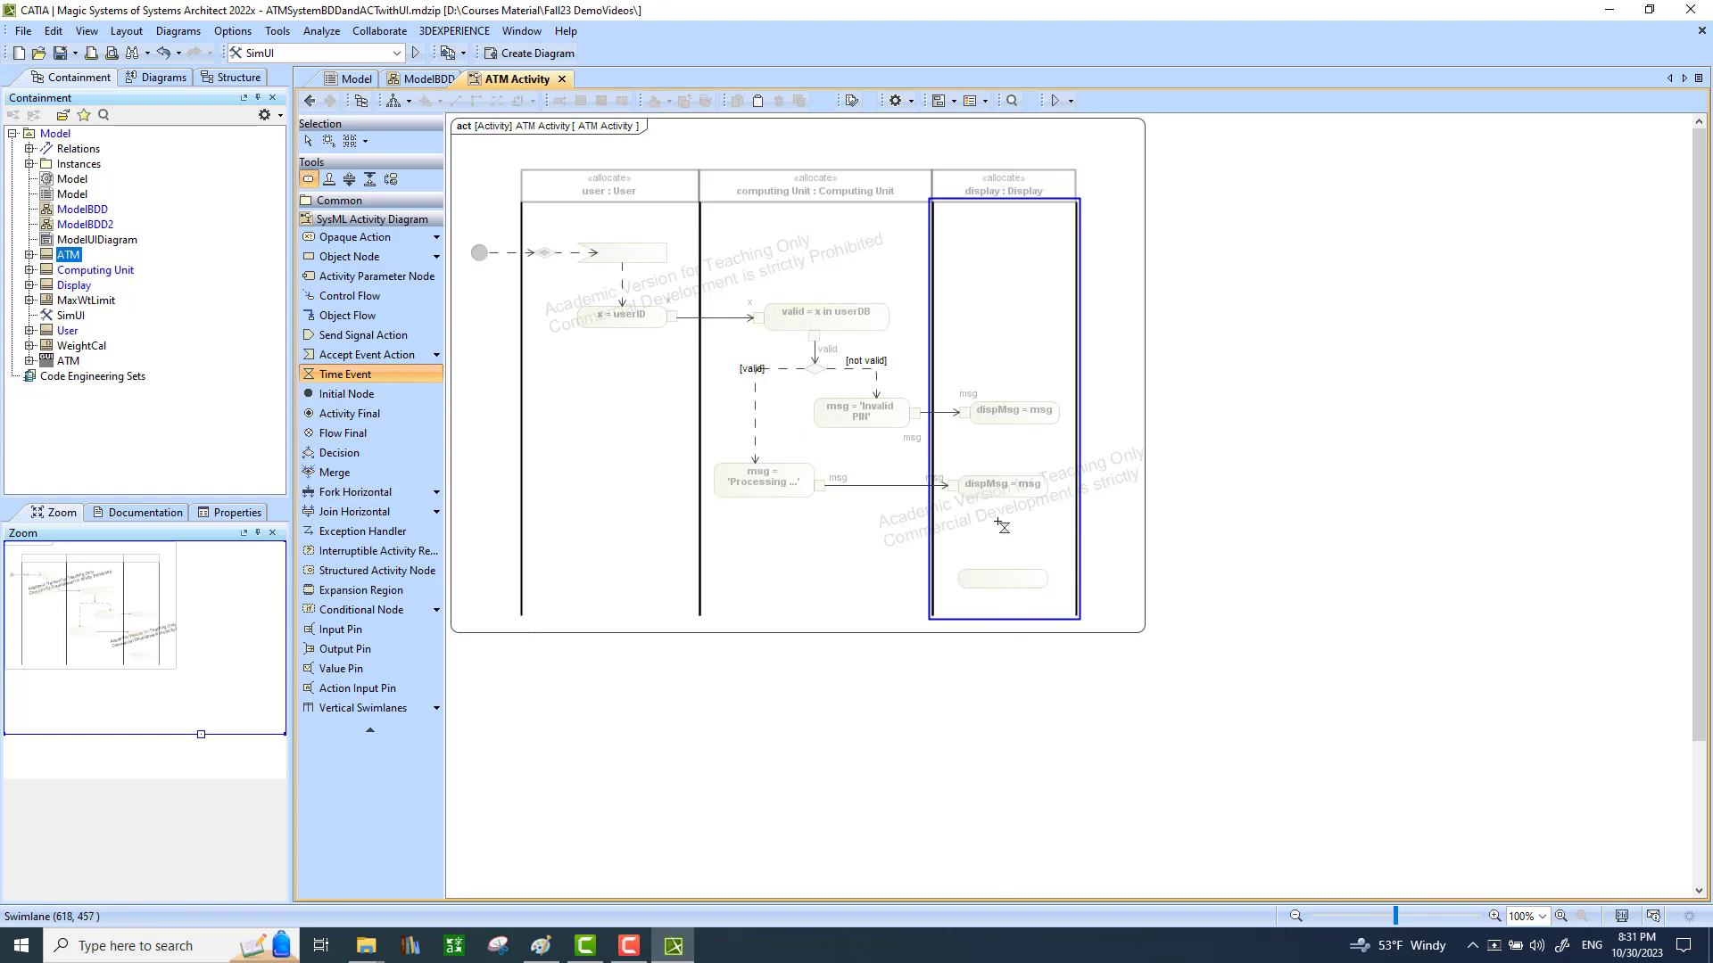
left_click(1001, 534)
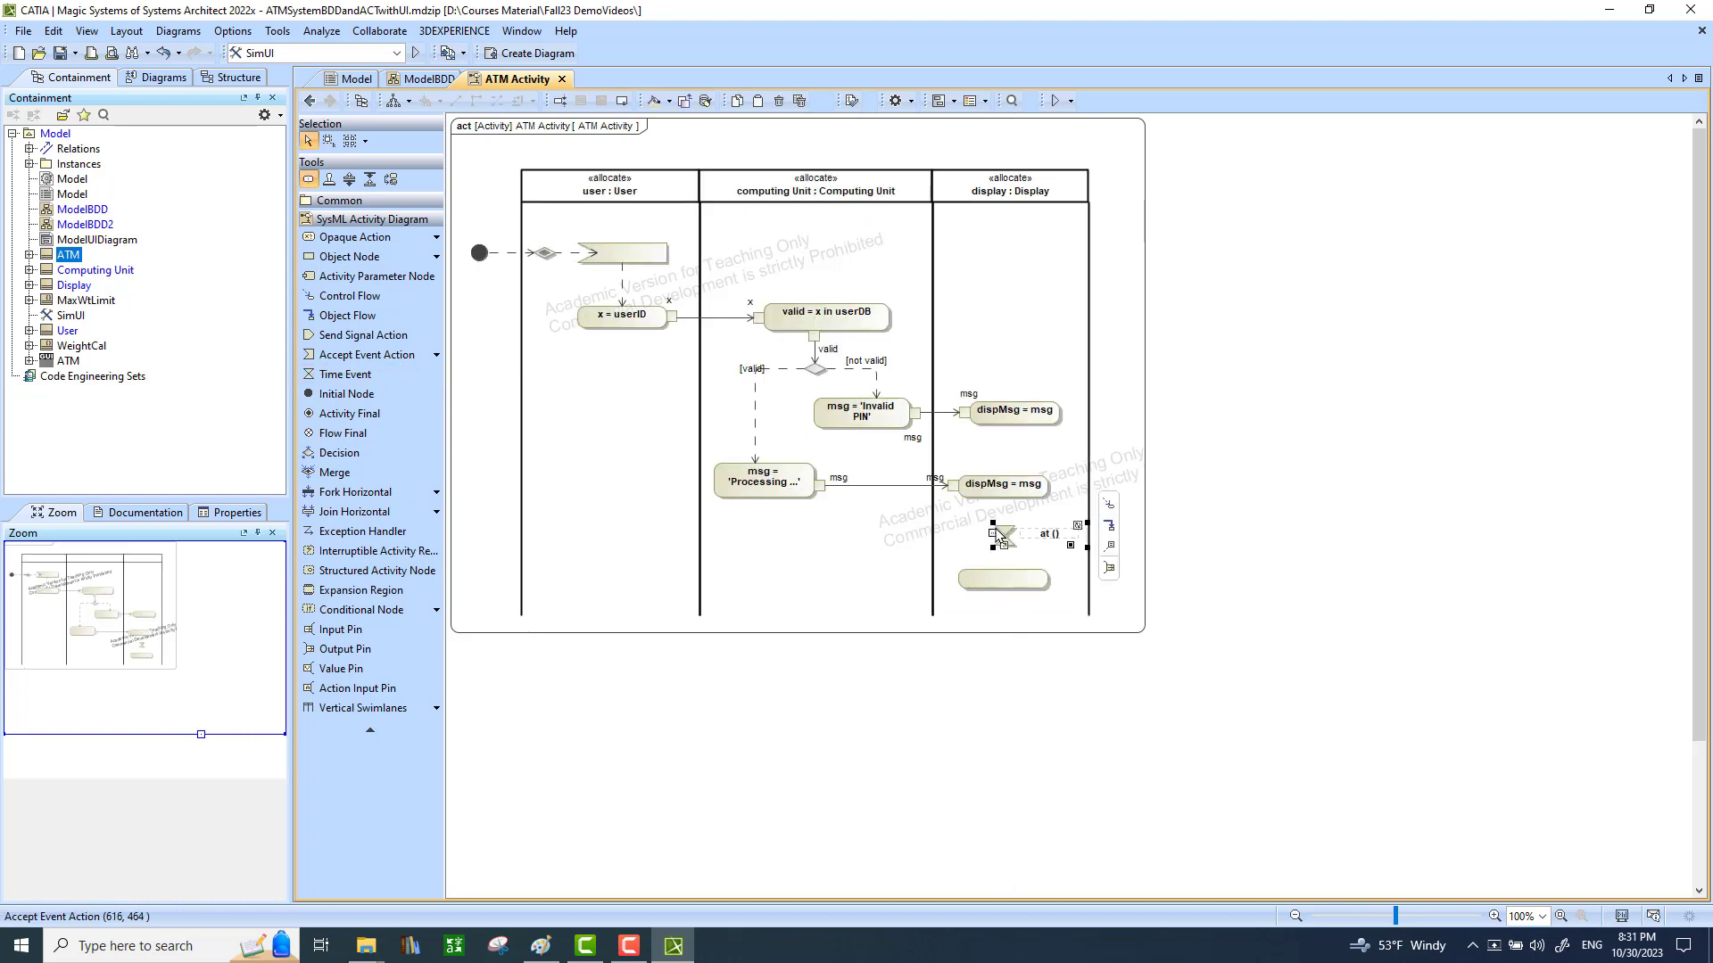
left_click(1048, 539)
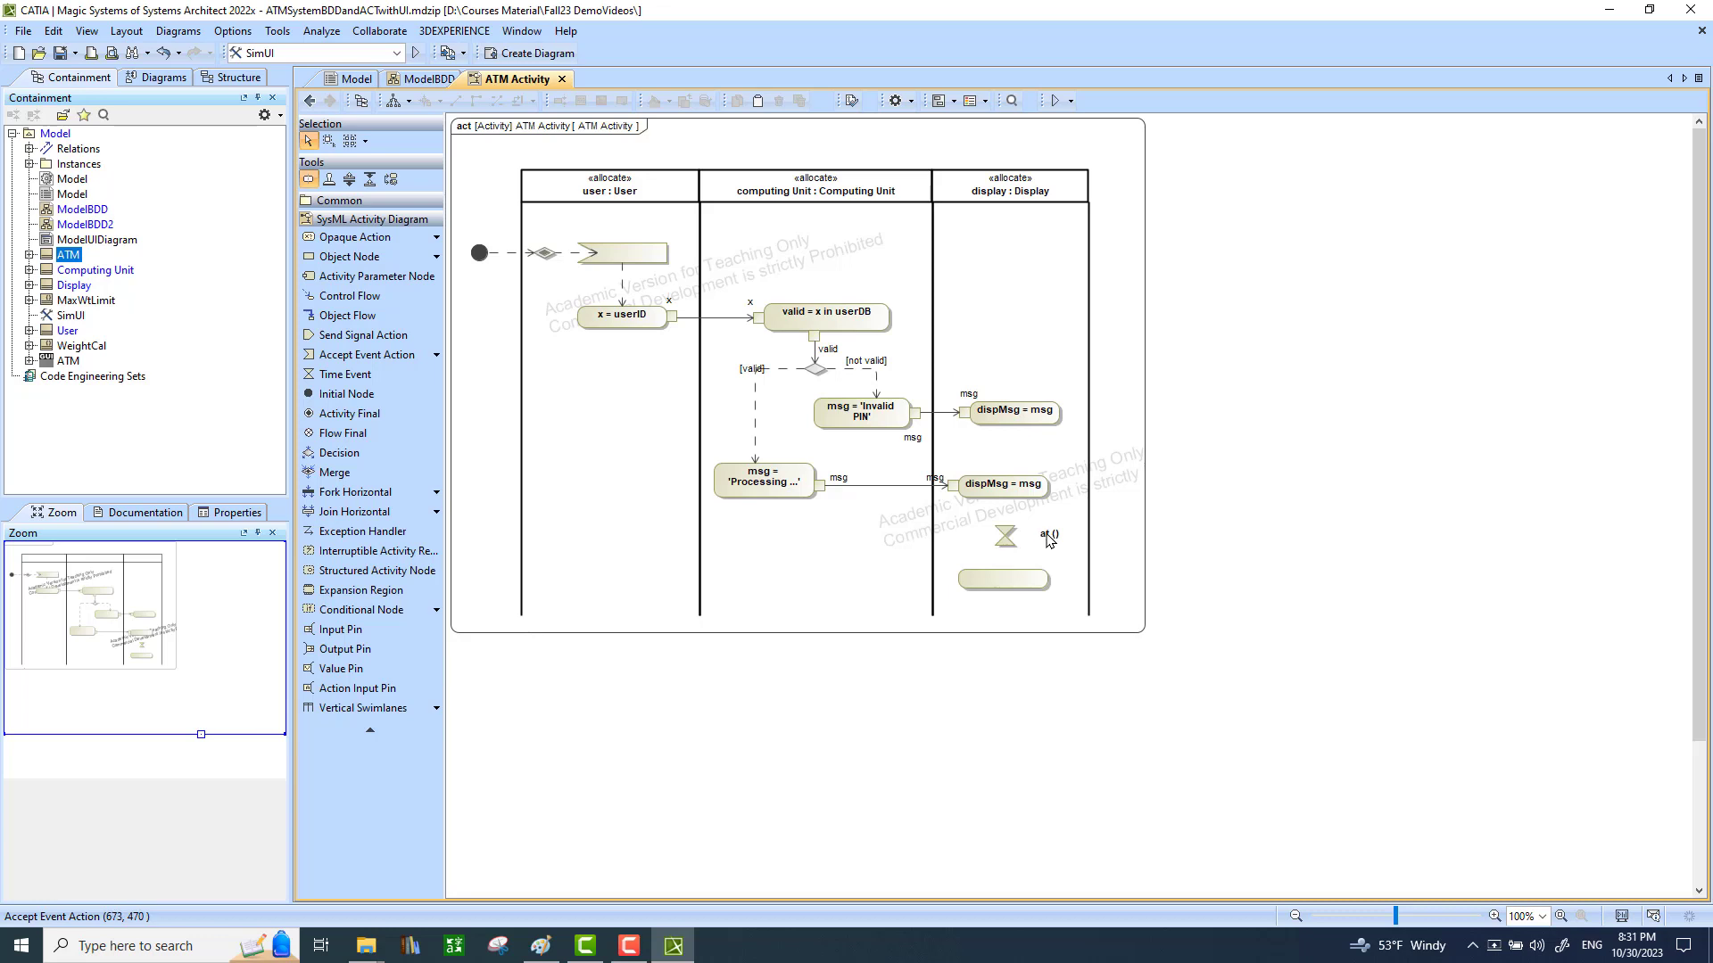
left_click(1006, 546)
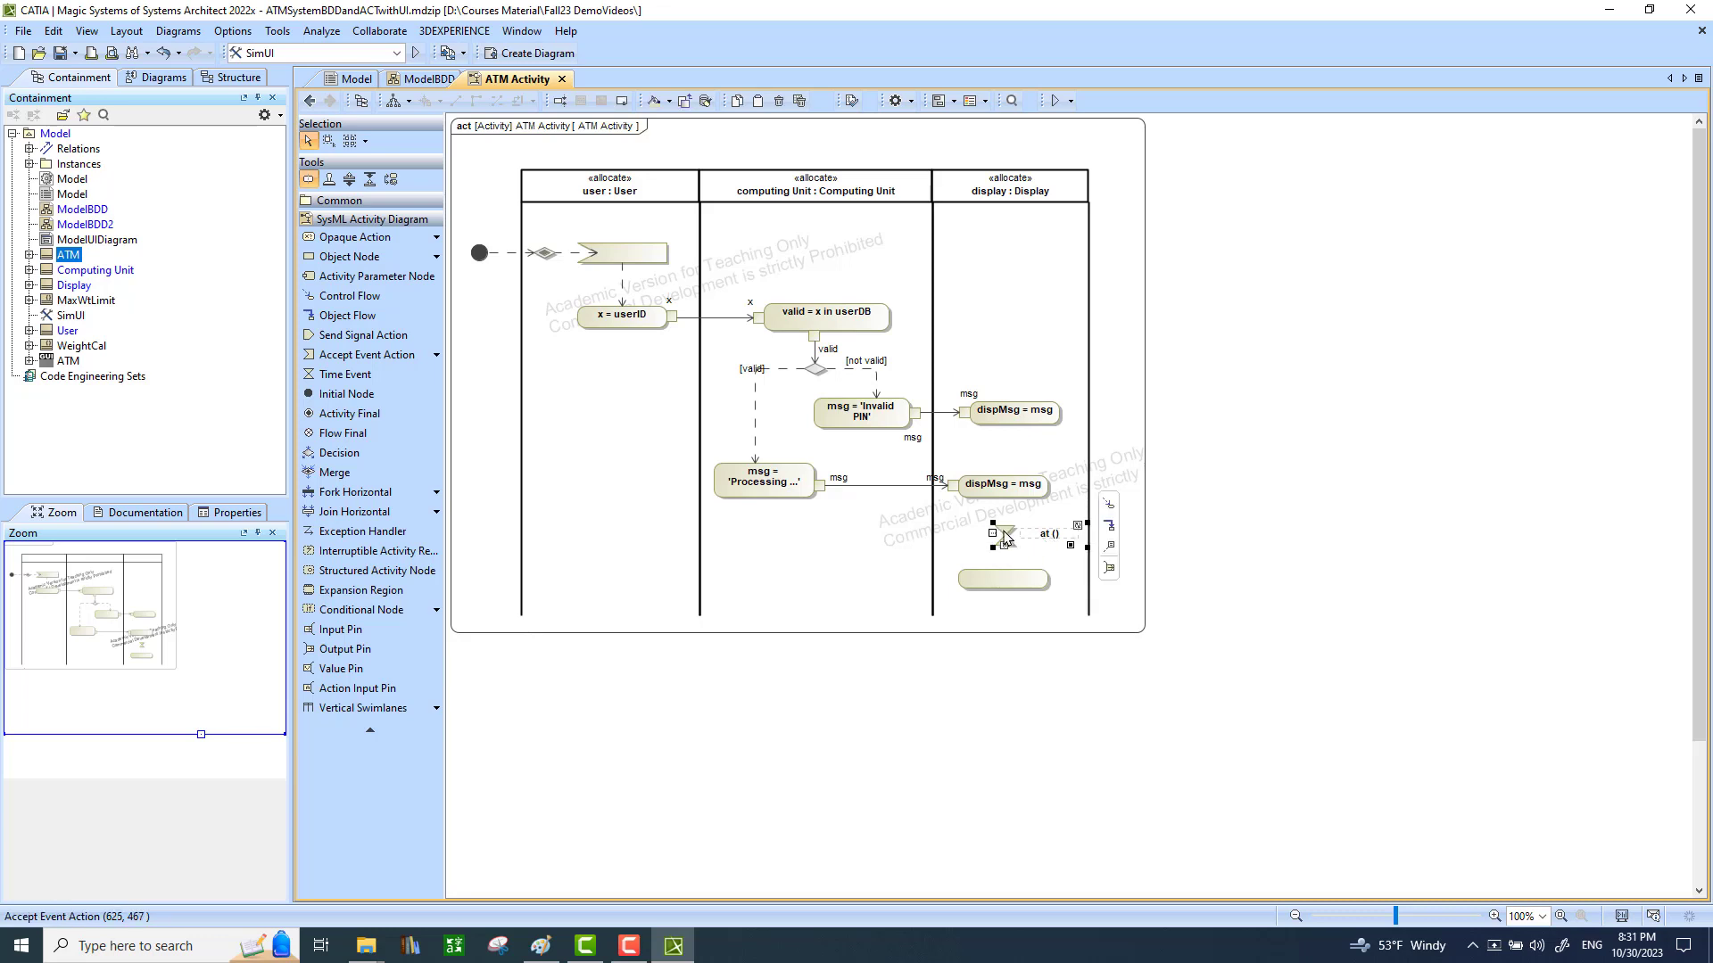
Set the time event's Is Relative property to true in its specification.
double_click(1006, 537)
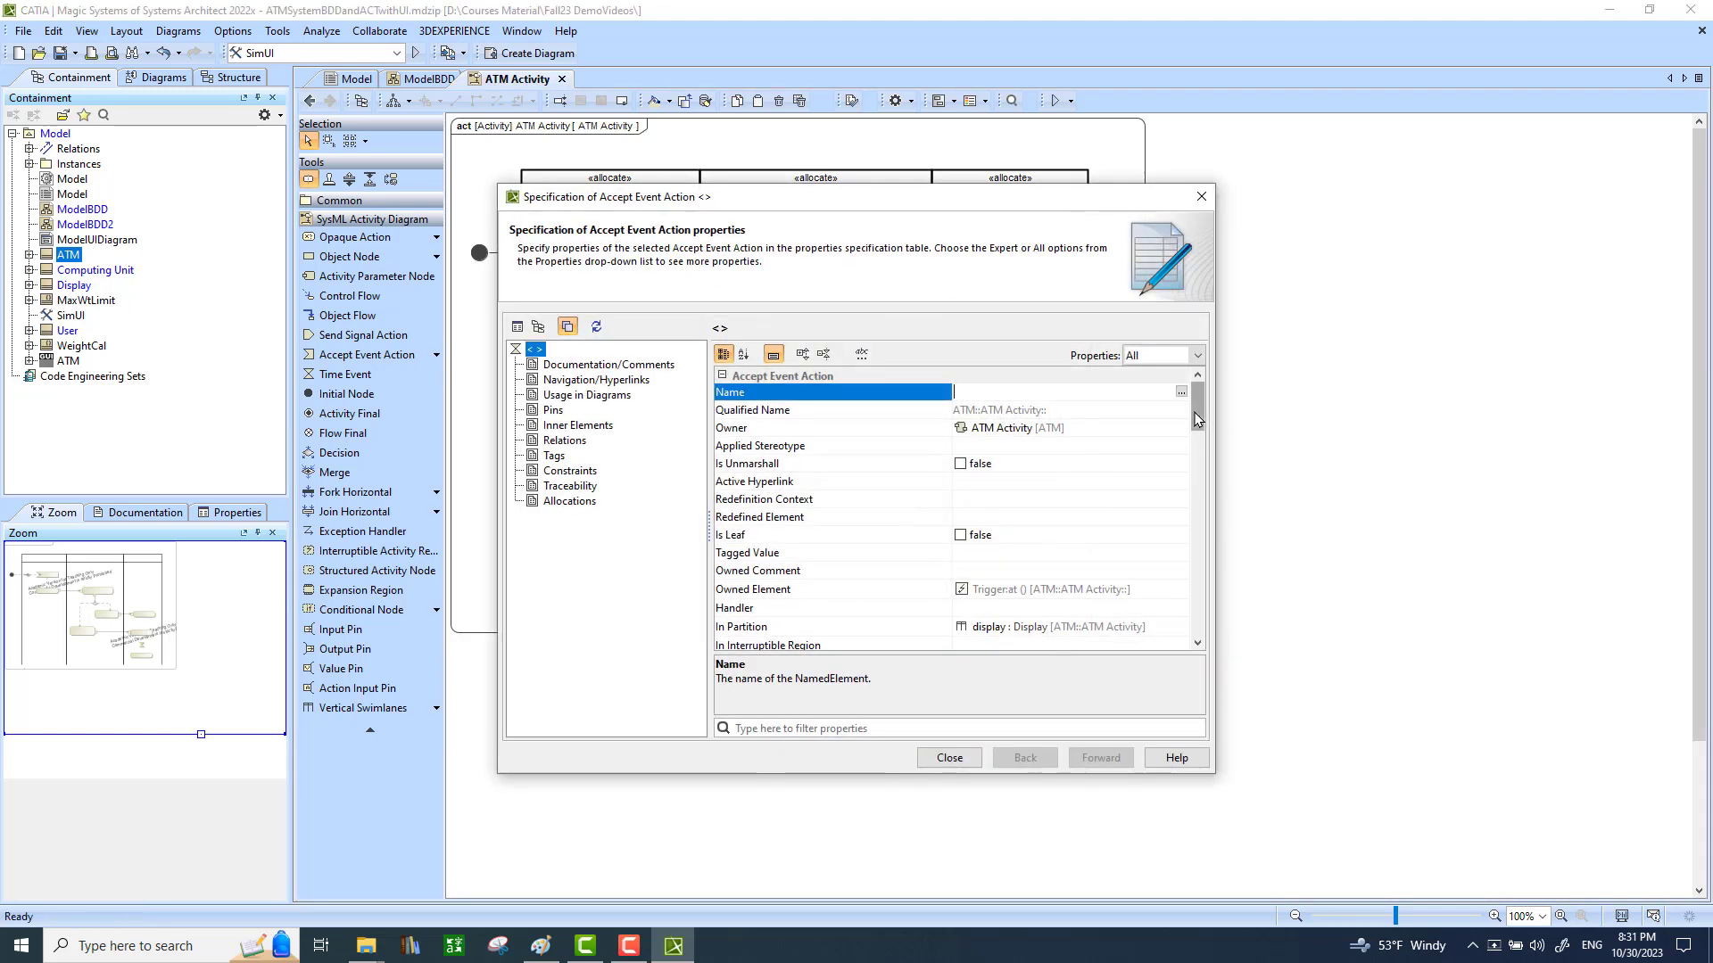
left_click(854, 732)
type("is re")
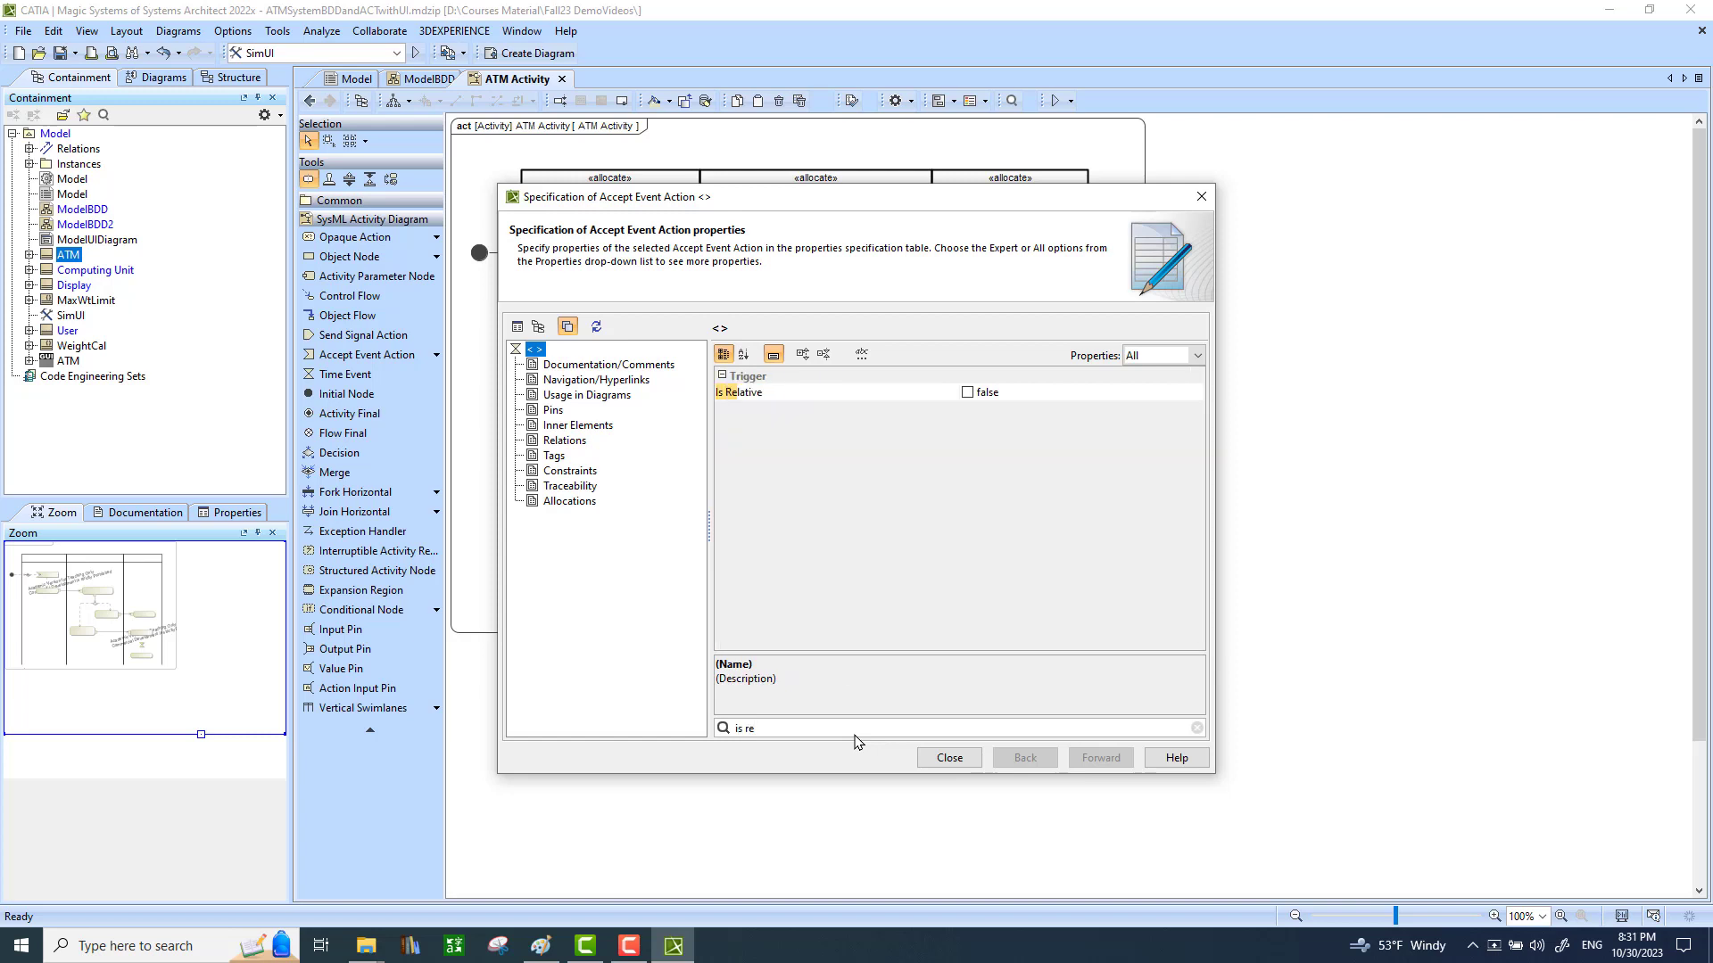
left_click(968, 393)
left_click(949, 758)
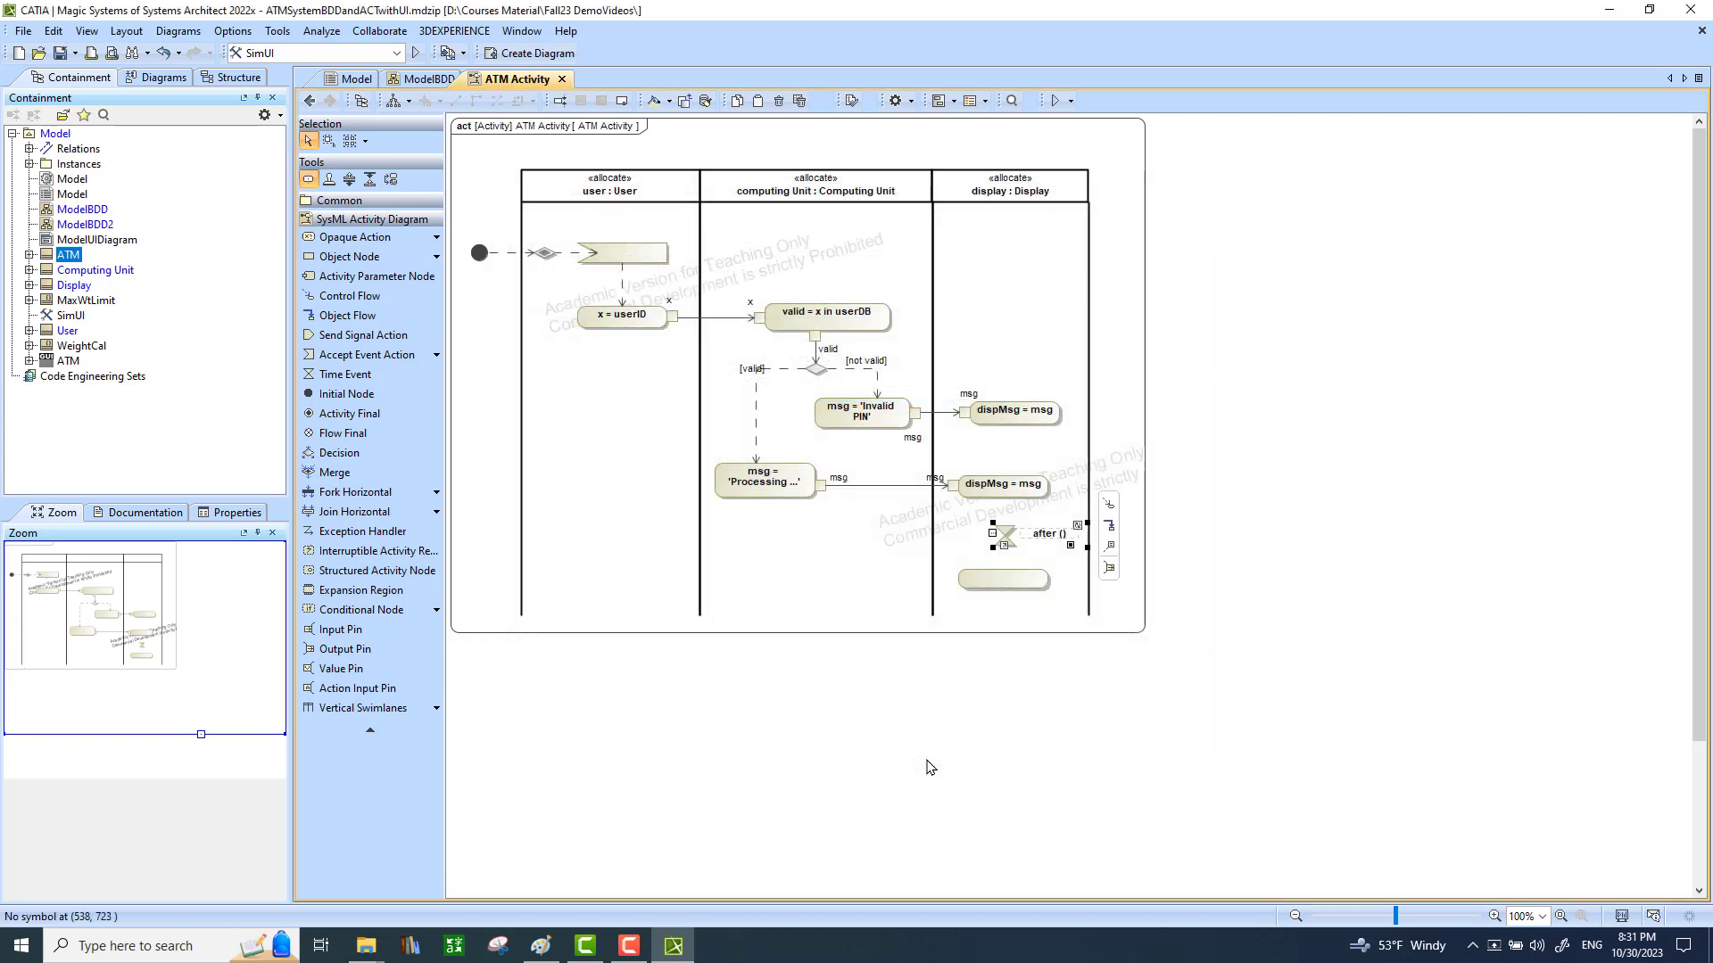
Set the time event's delay to 2s.
left_click(1061, 533)
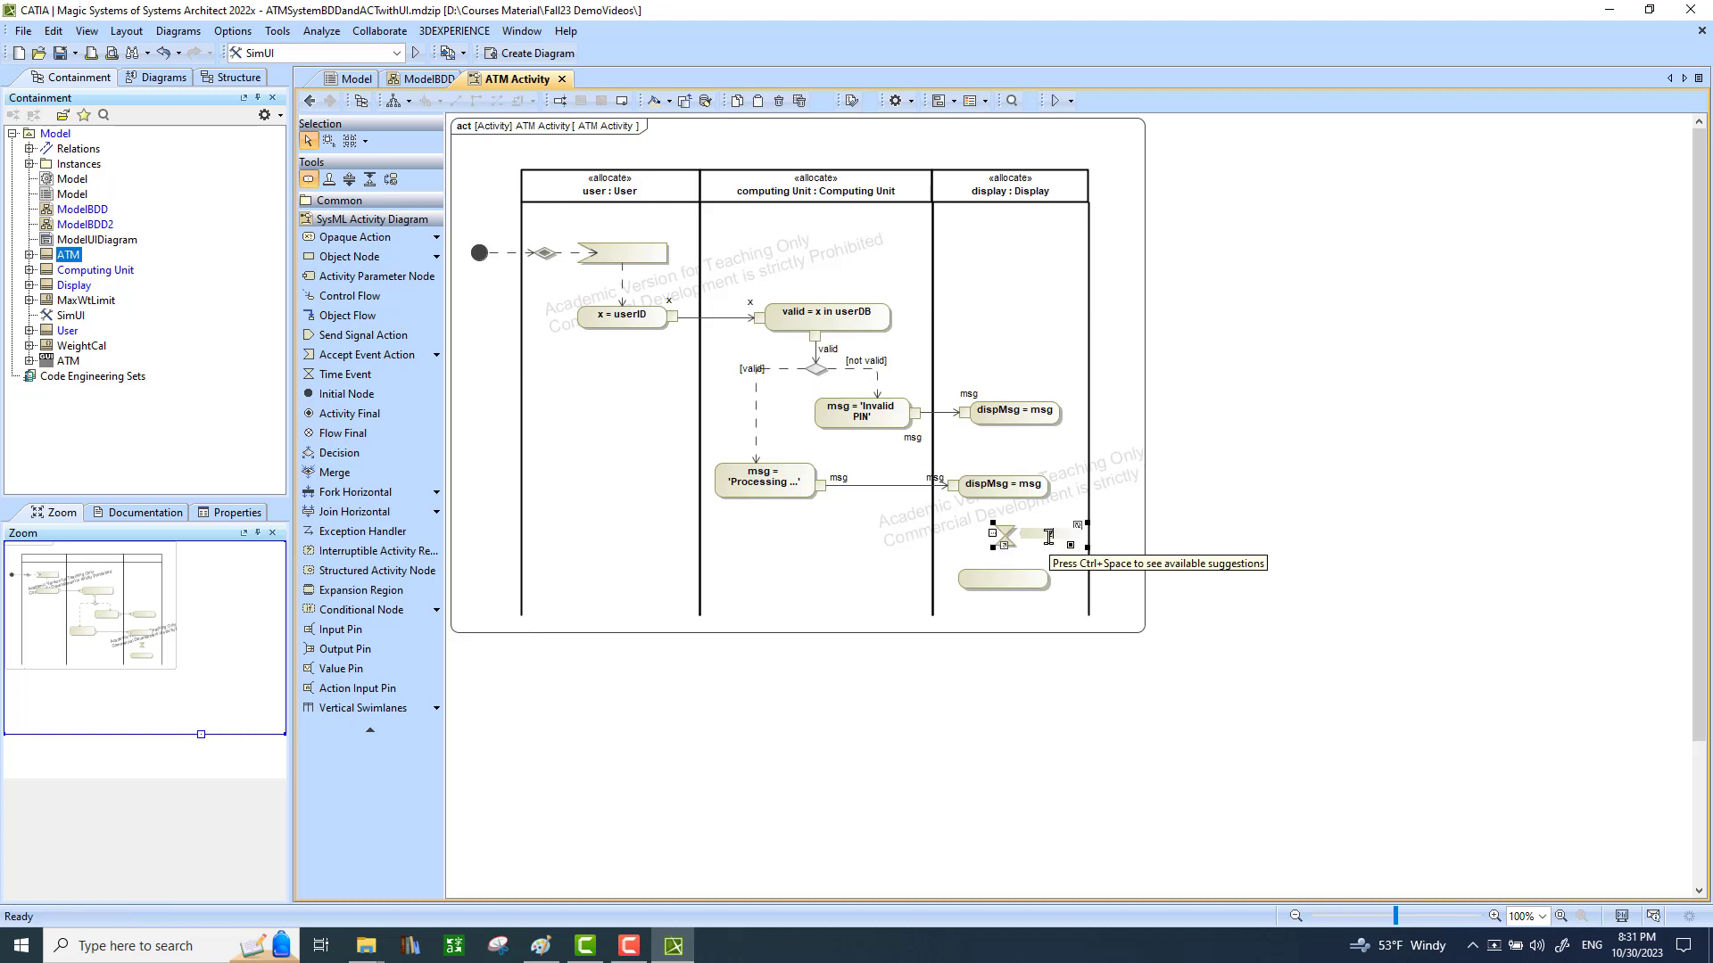
type("2s")
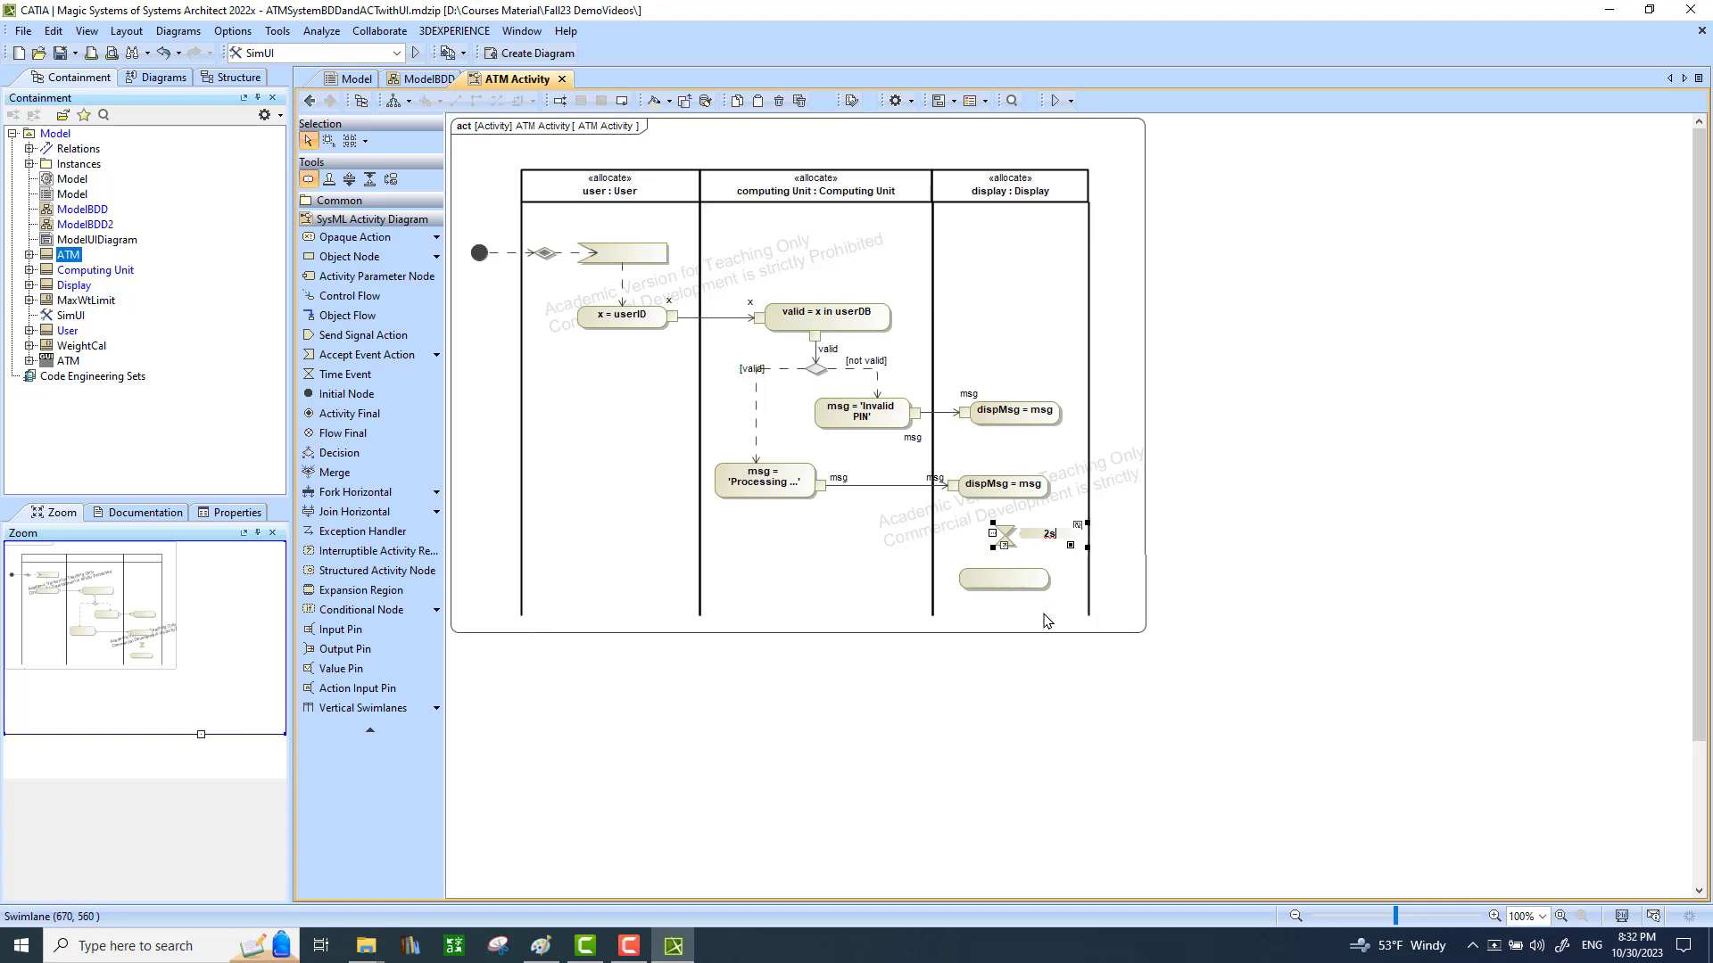
left_click(1049, 608)
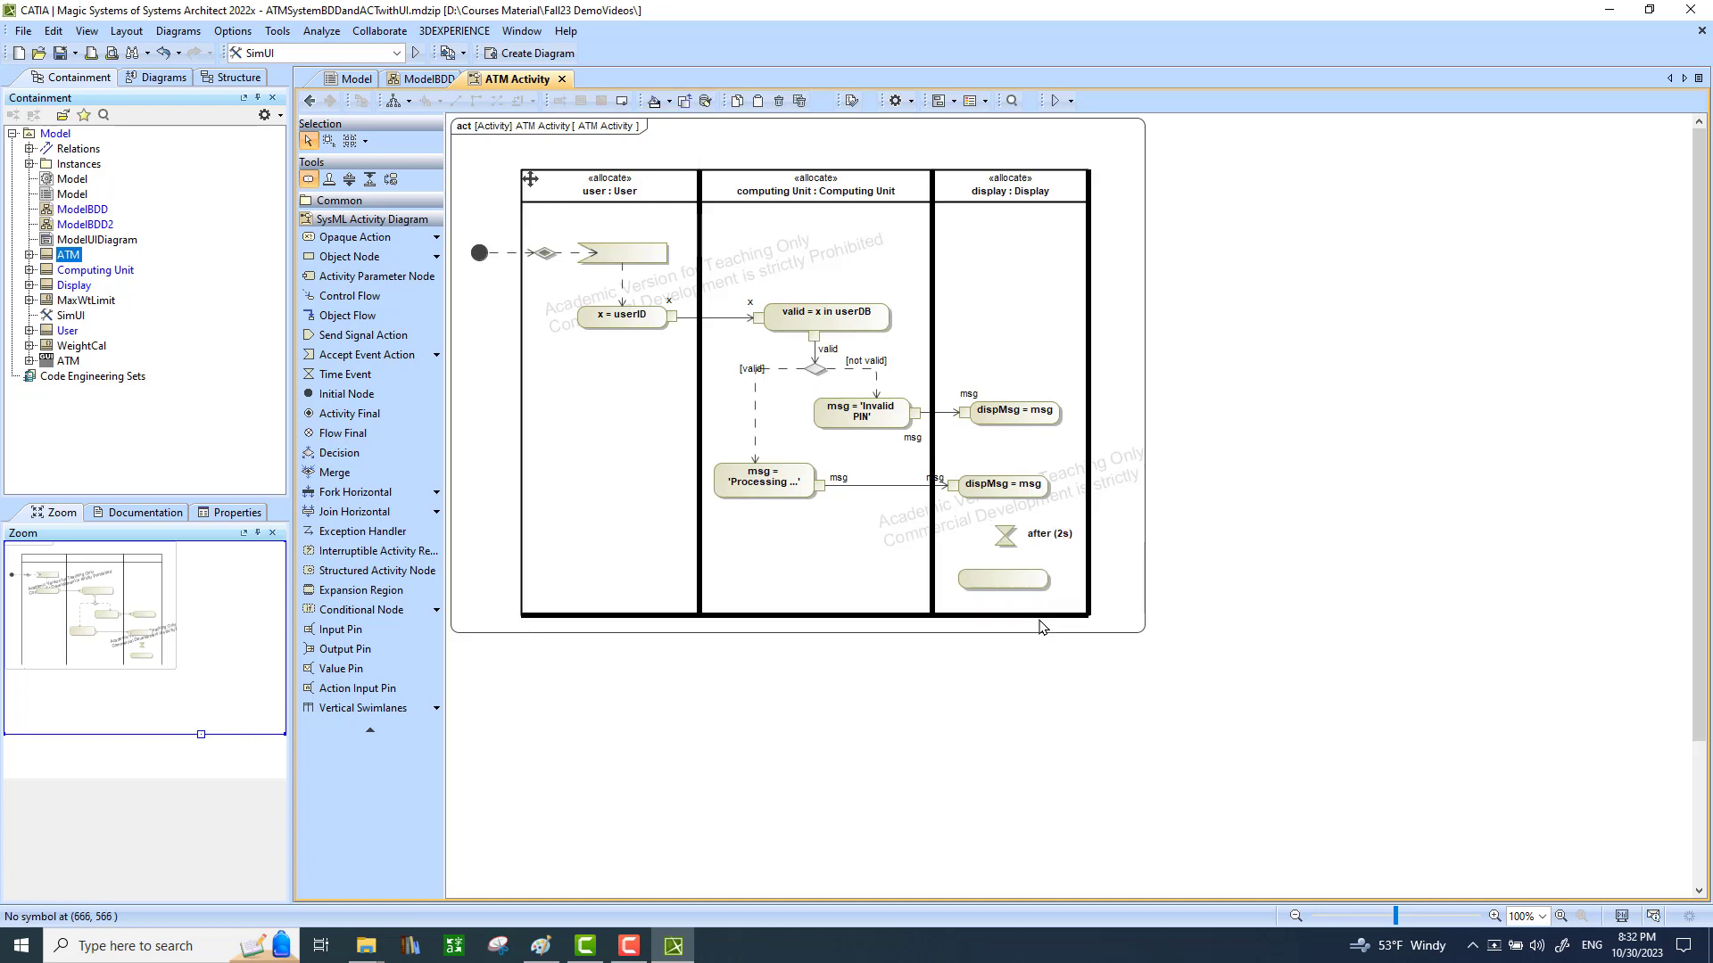
Connect the lower dispMsg = msg action through the time event to the blank action with control flows, and shift the blank action slightly down.
left_click(1014, 498)
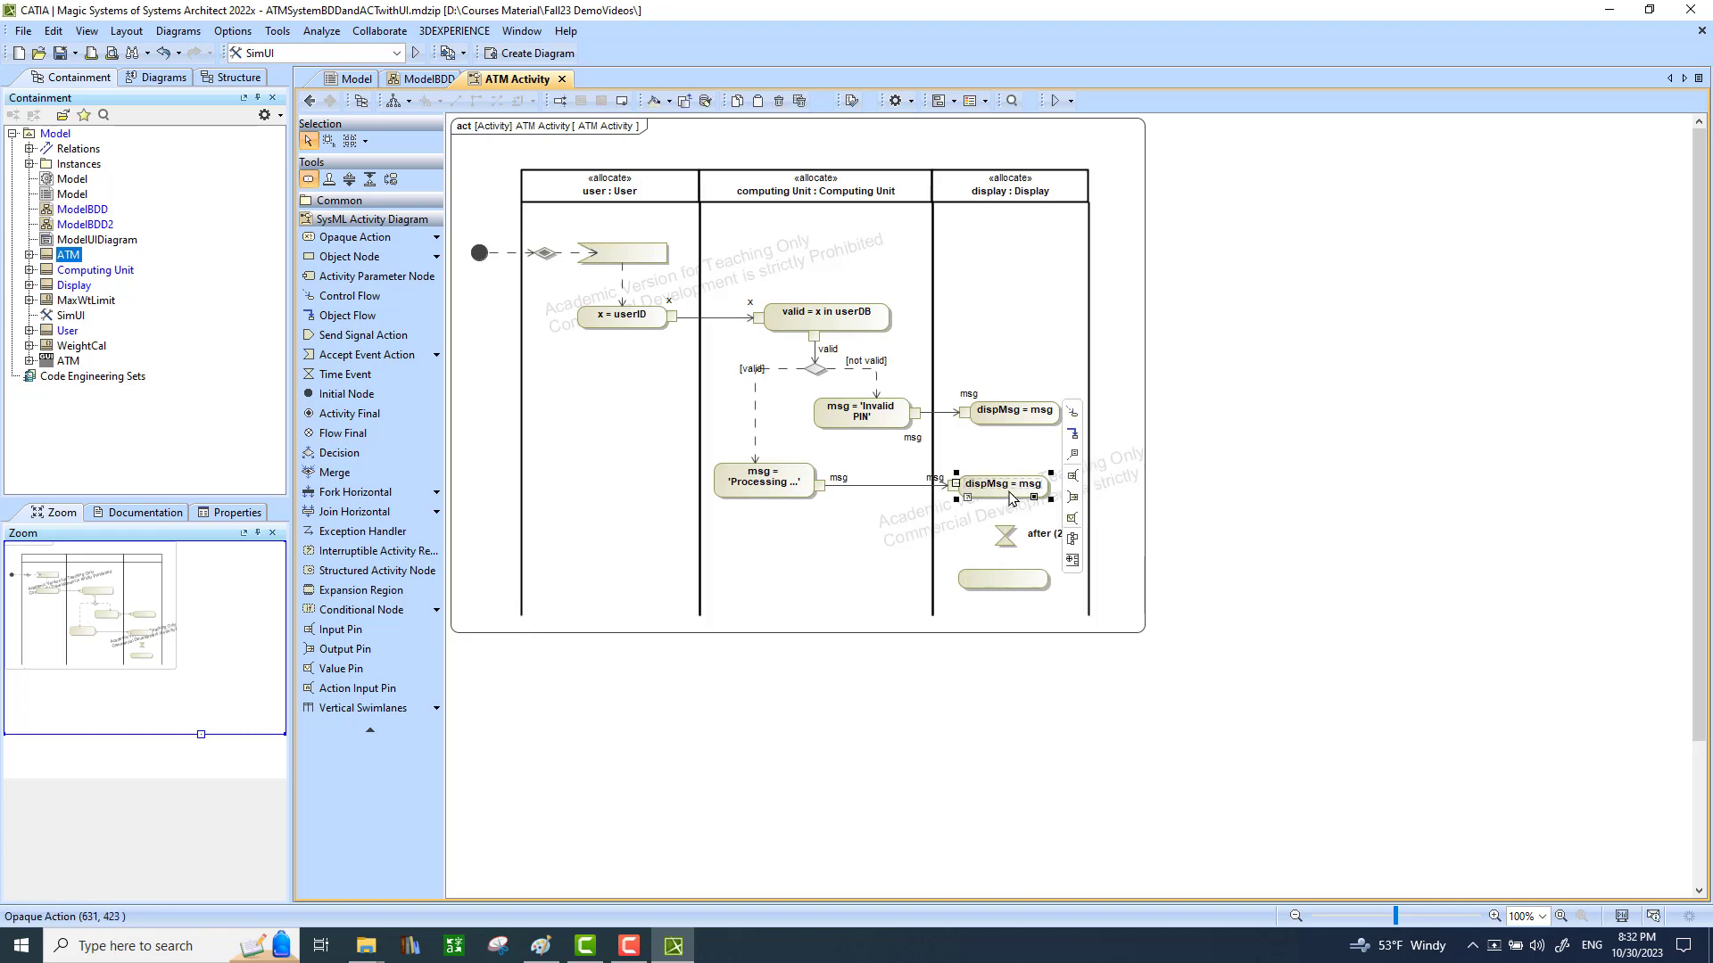
left_click(1072, 412)
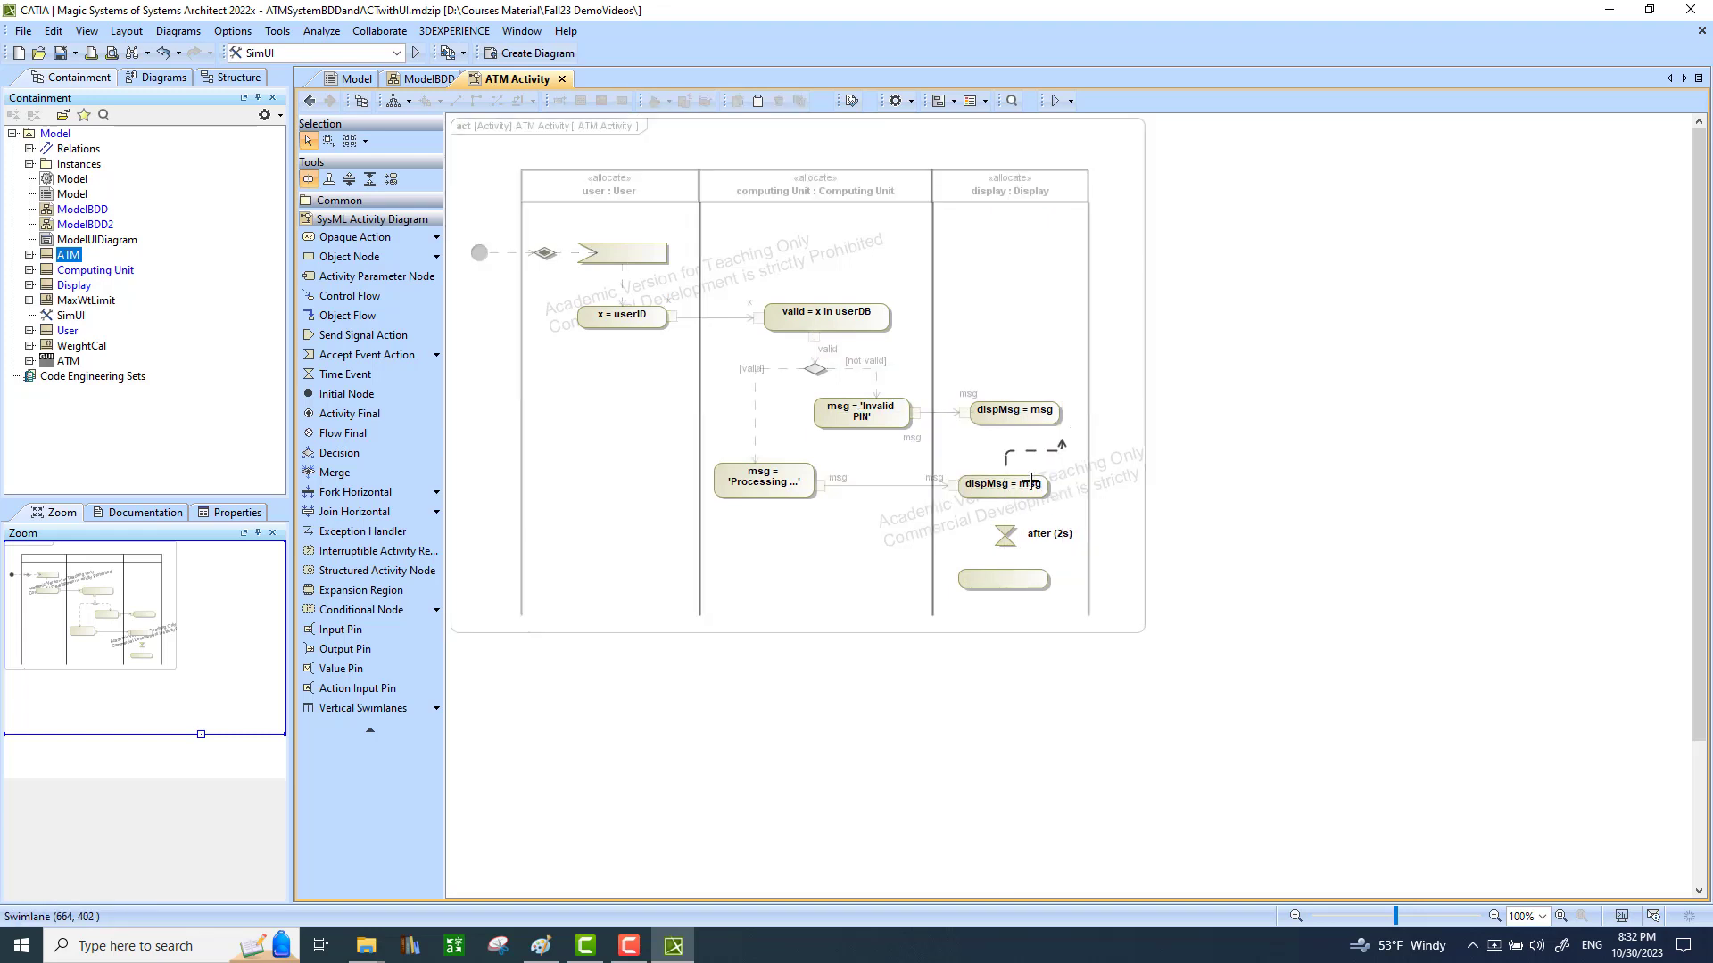
left_click(1001, 530)
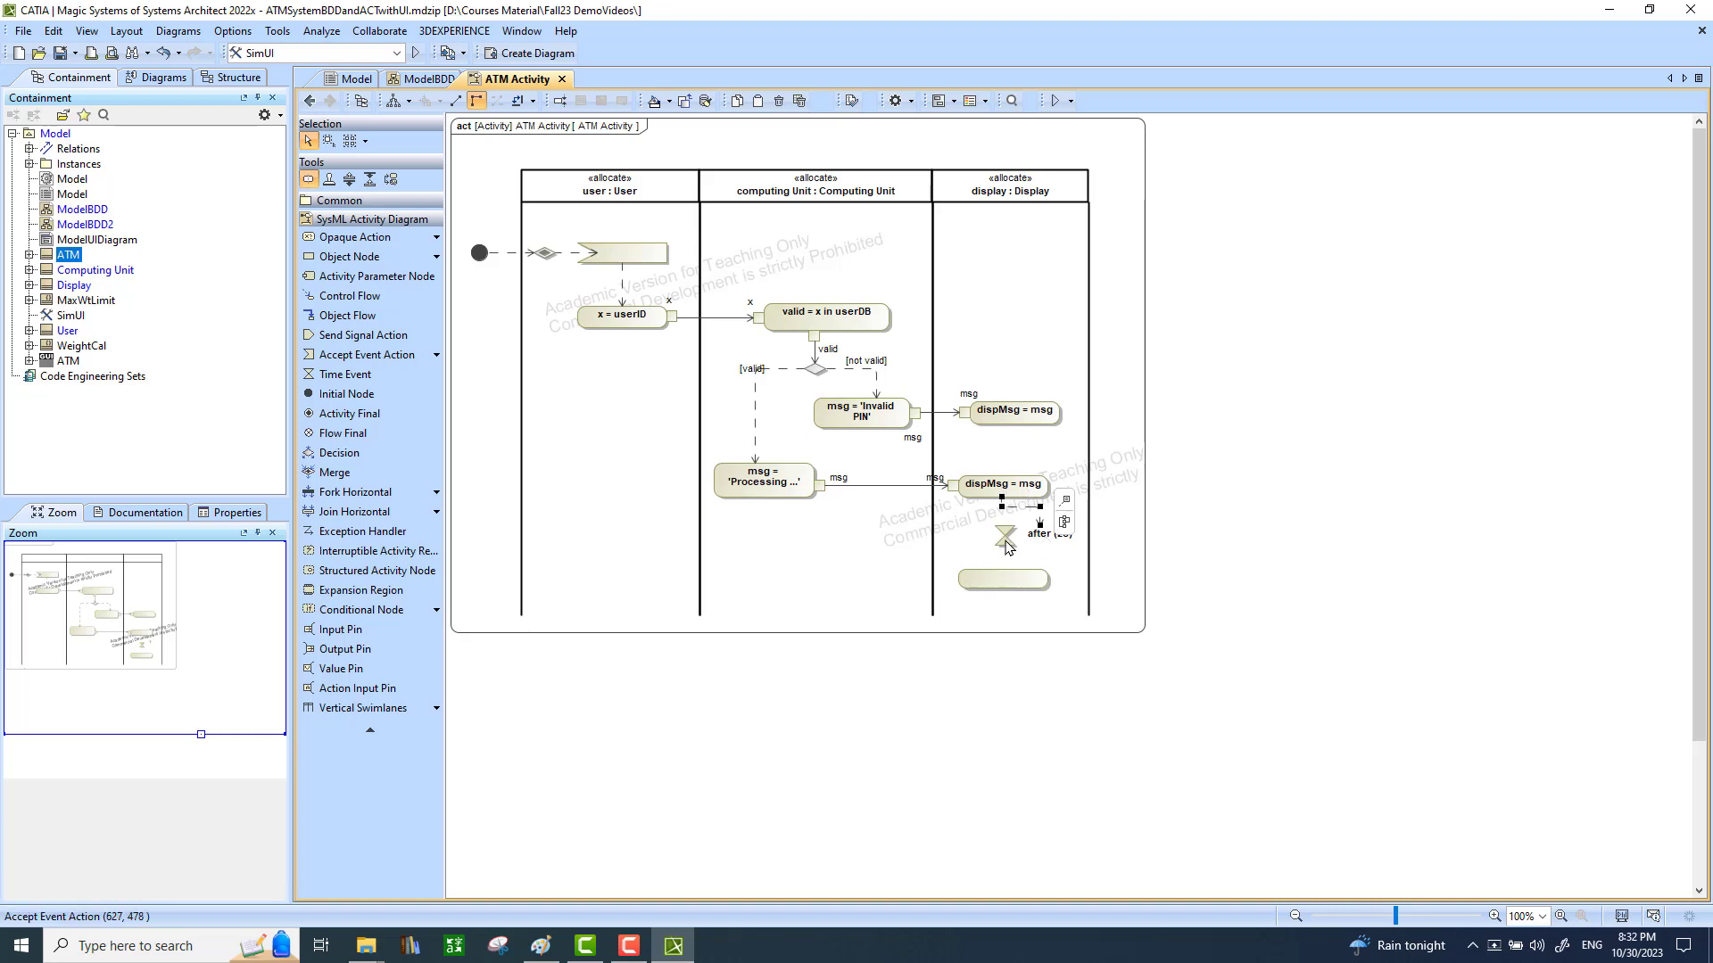
left_click(1007, 541)
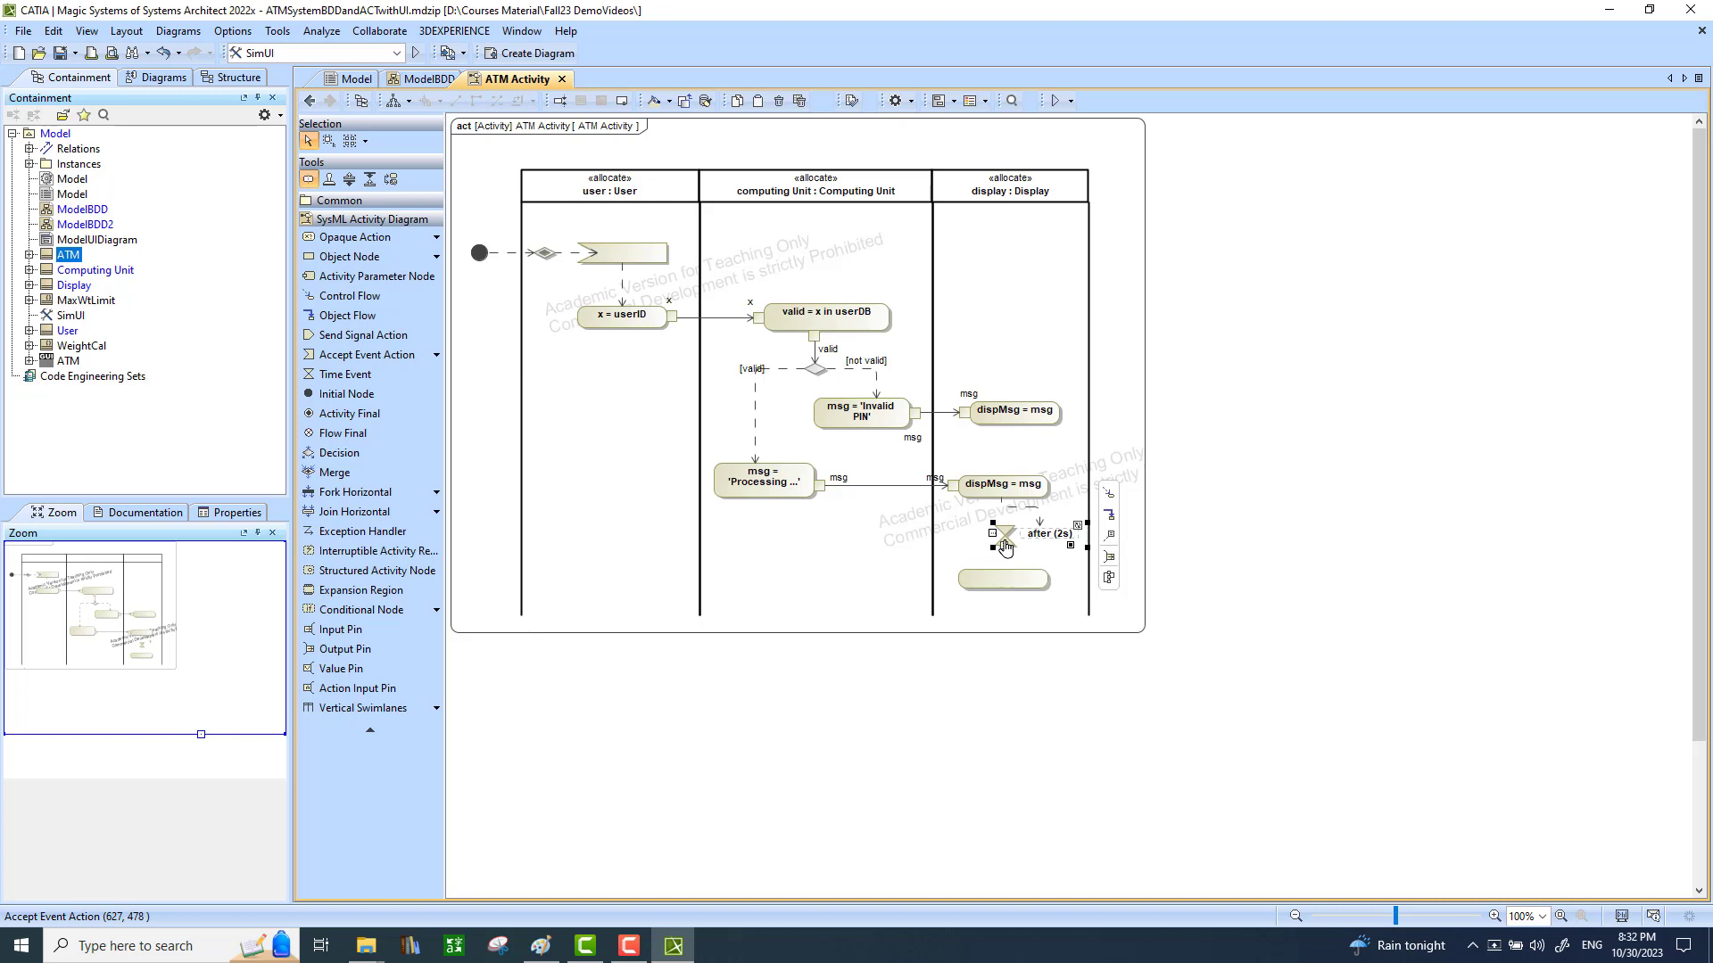
left_click(1109, 499)
left_click(1027, 574)
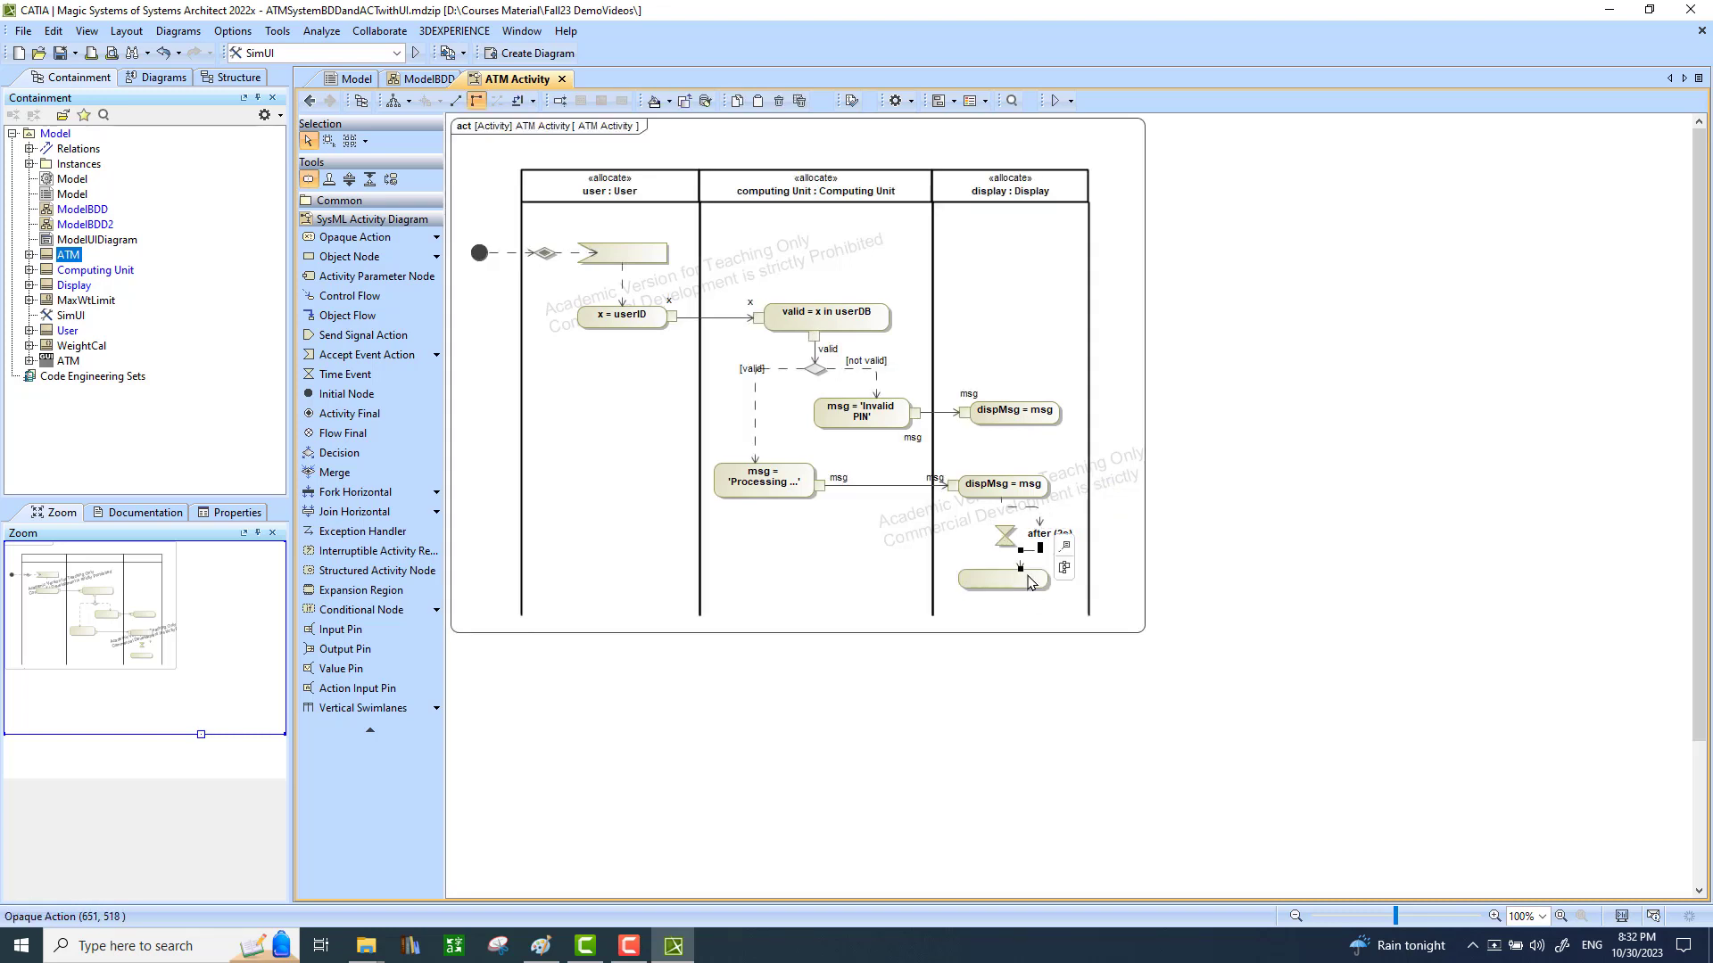
left_click_drag(1028, 586, 1035, 595)
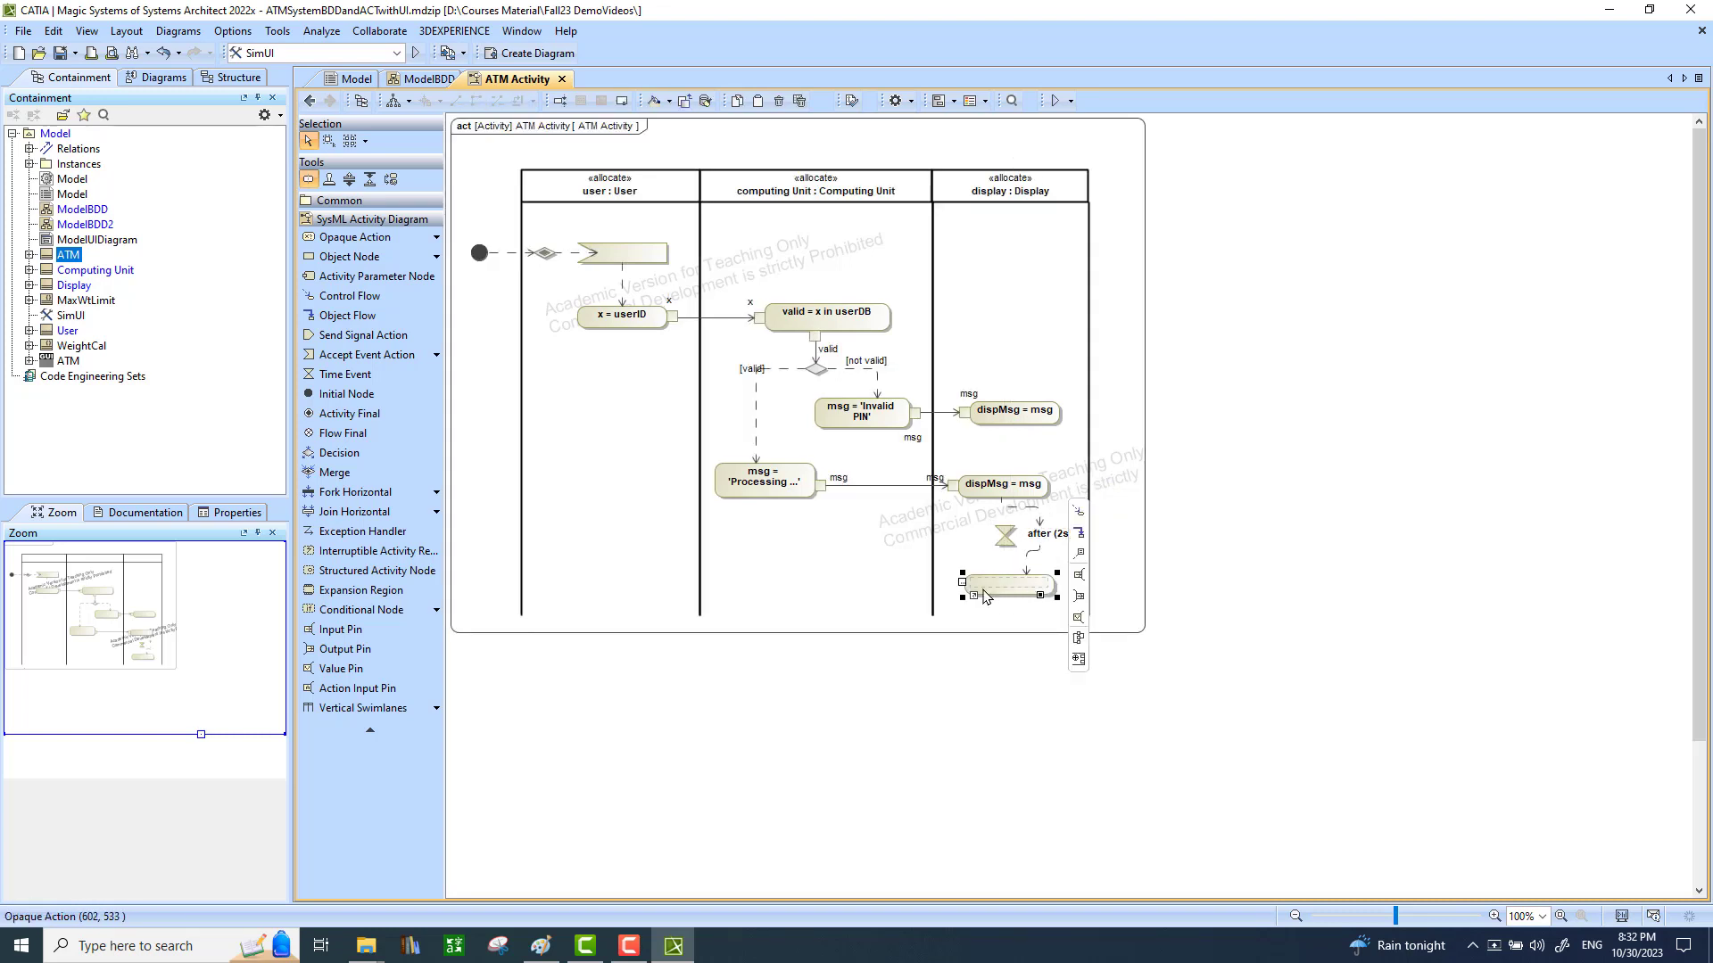
Enter dispMsg = 'Enter the PIN' as the body of the blank display action below the time event.
left_click(990, 584)
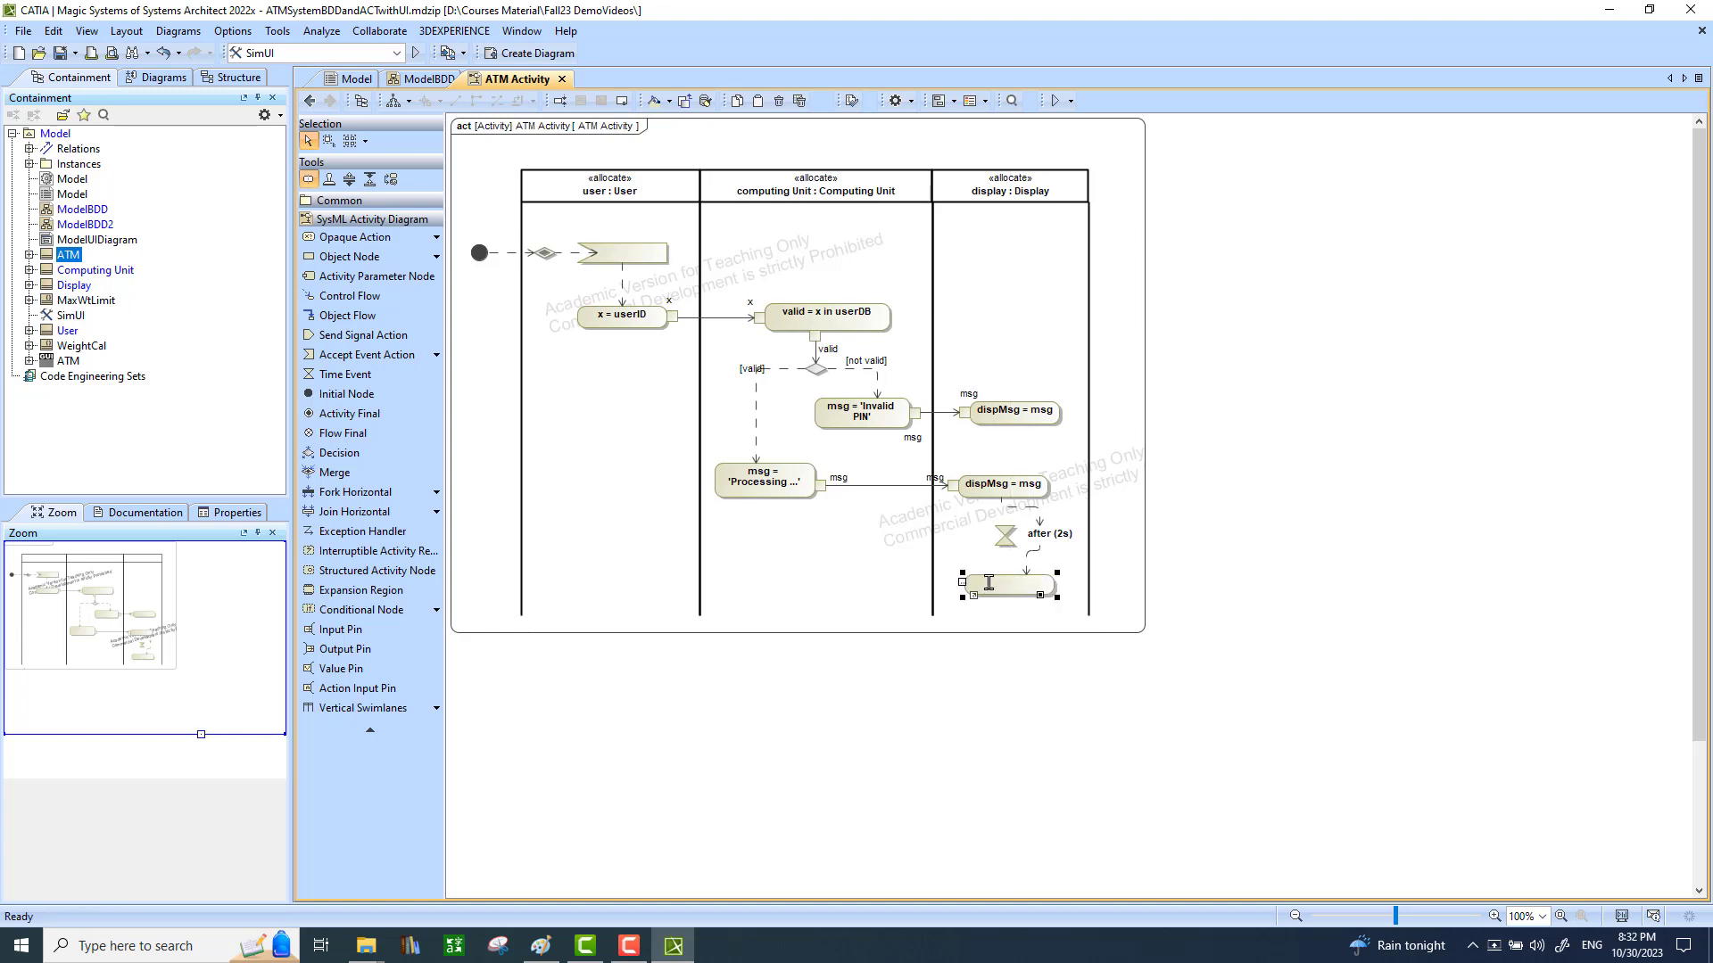
type("disp")
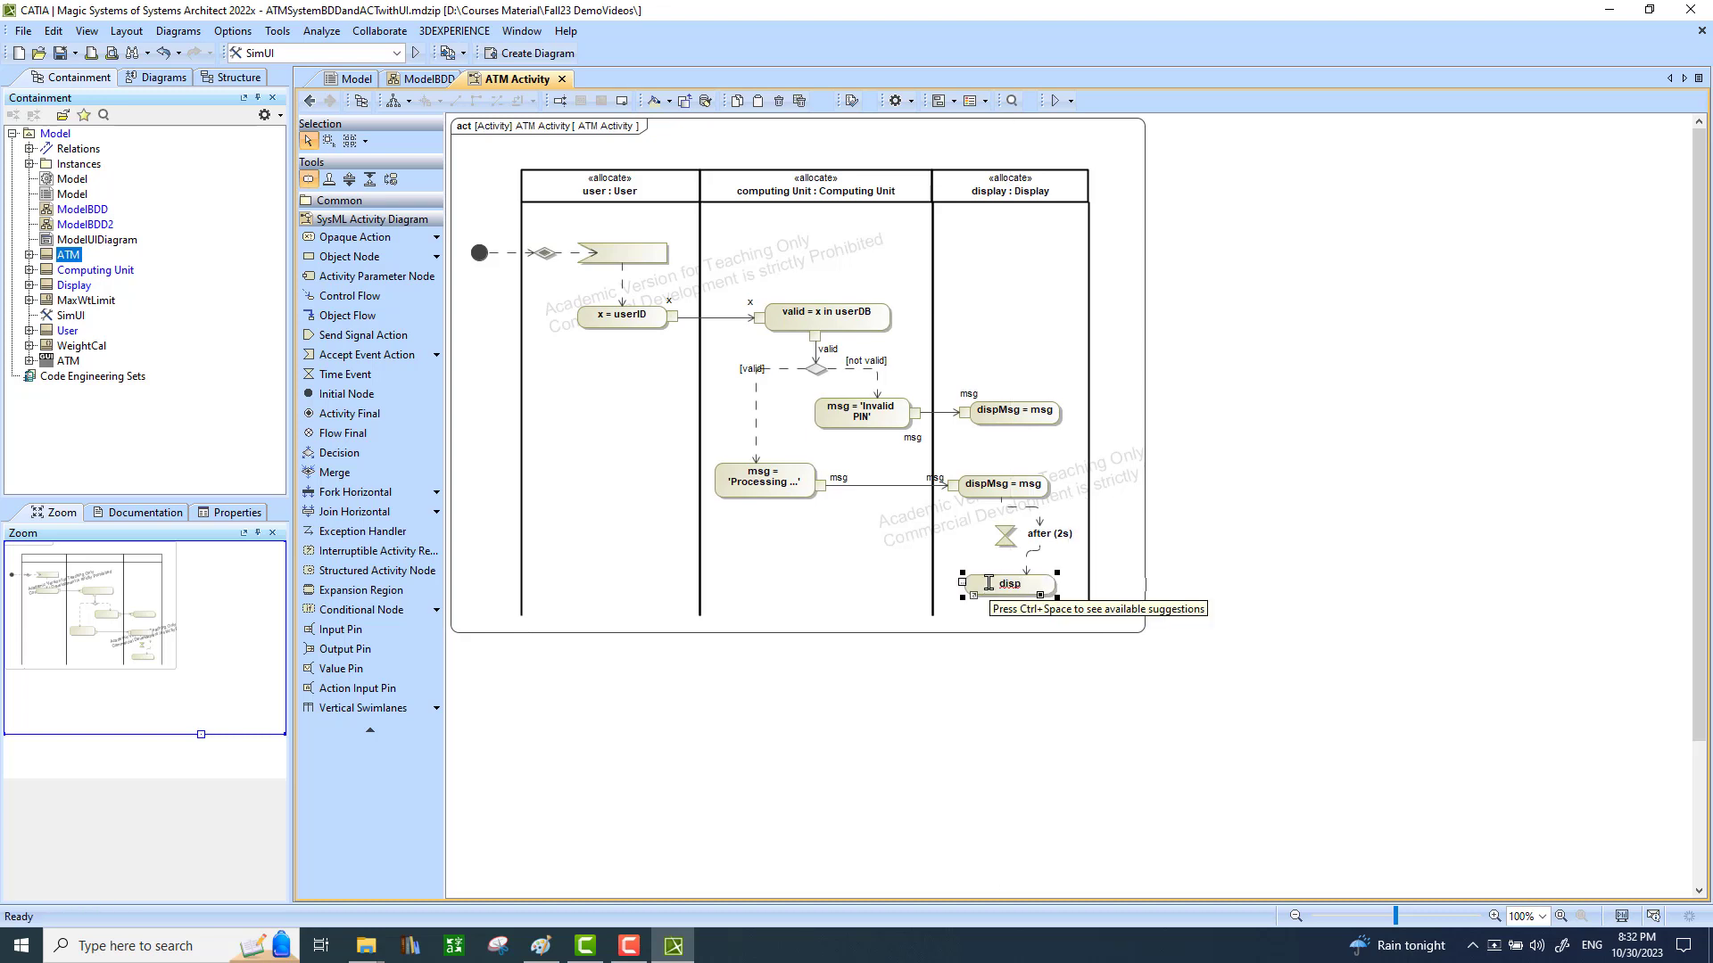
type("Msg = 'Enter the PIN'")
key("Return")
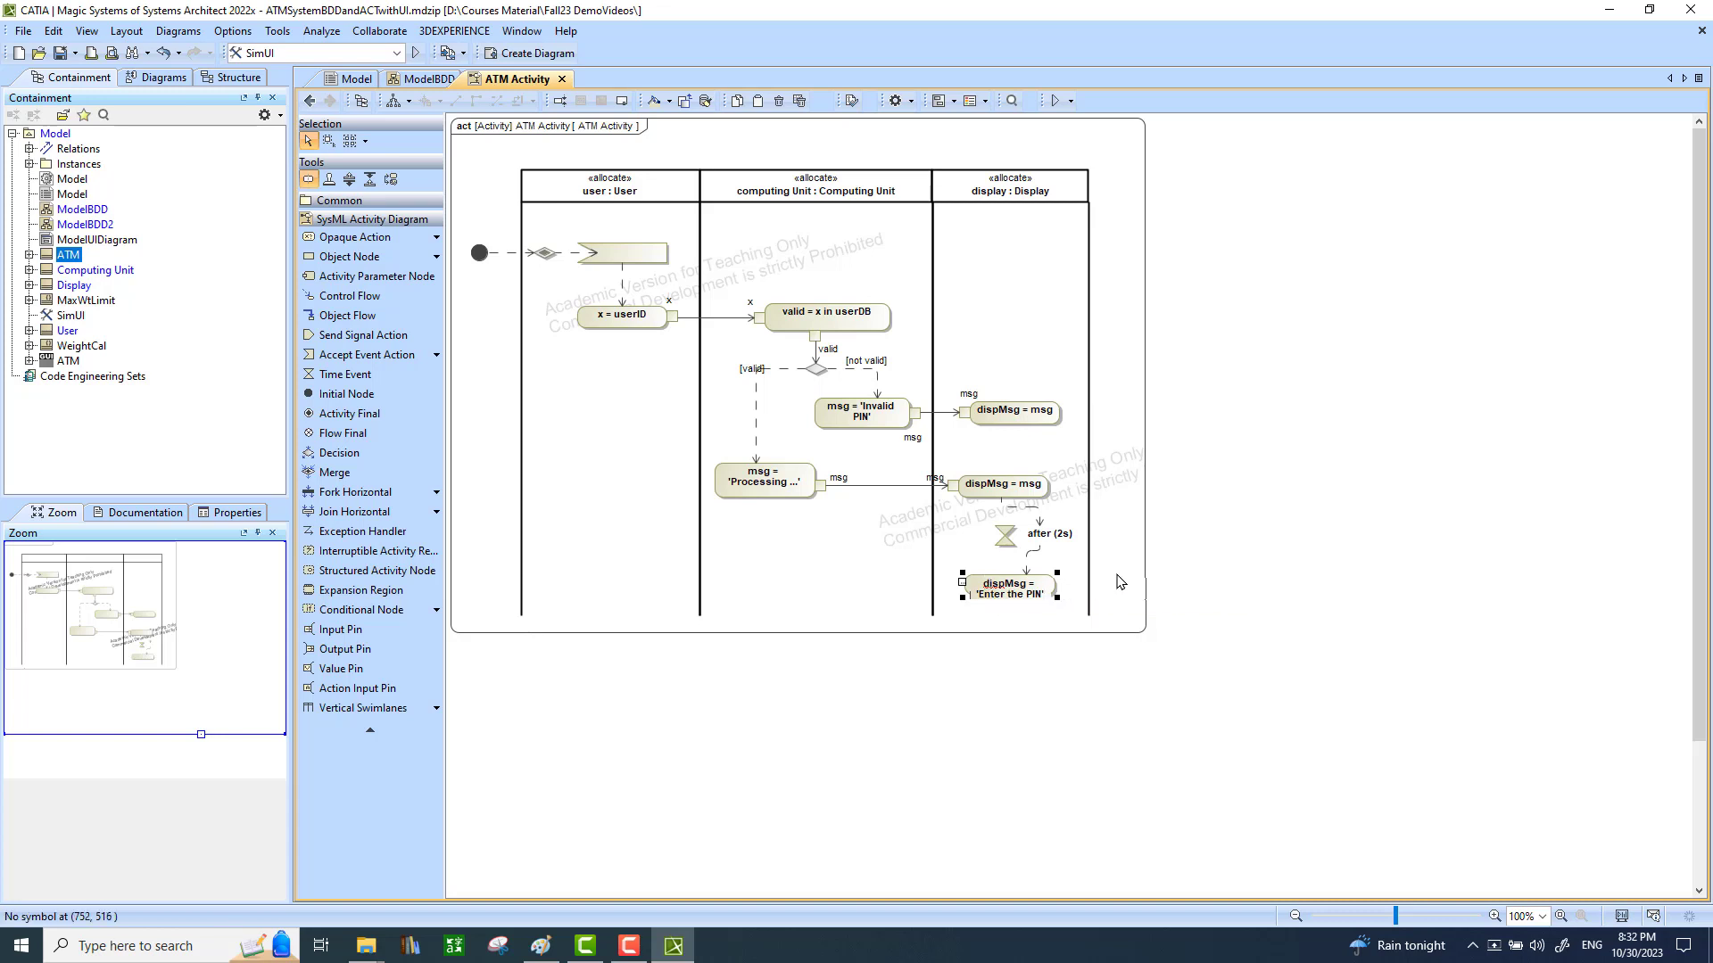
left_click(1078, 593)
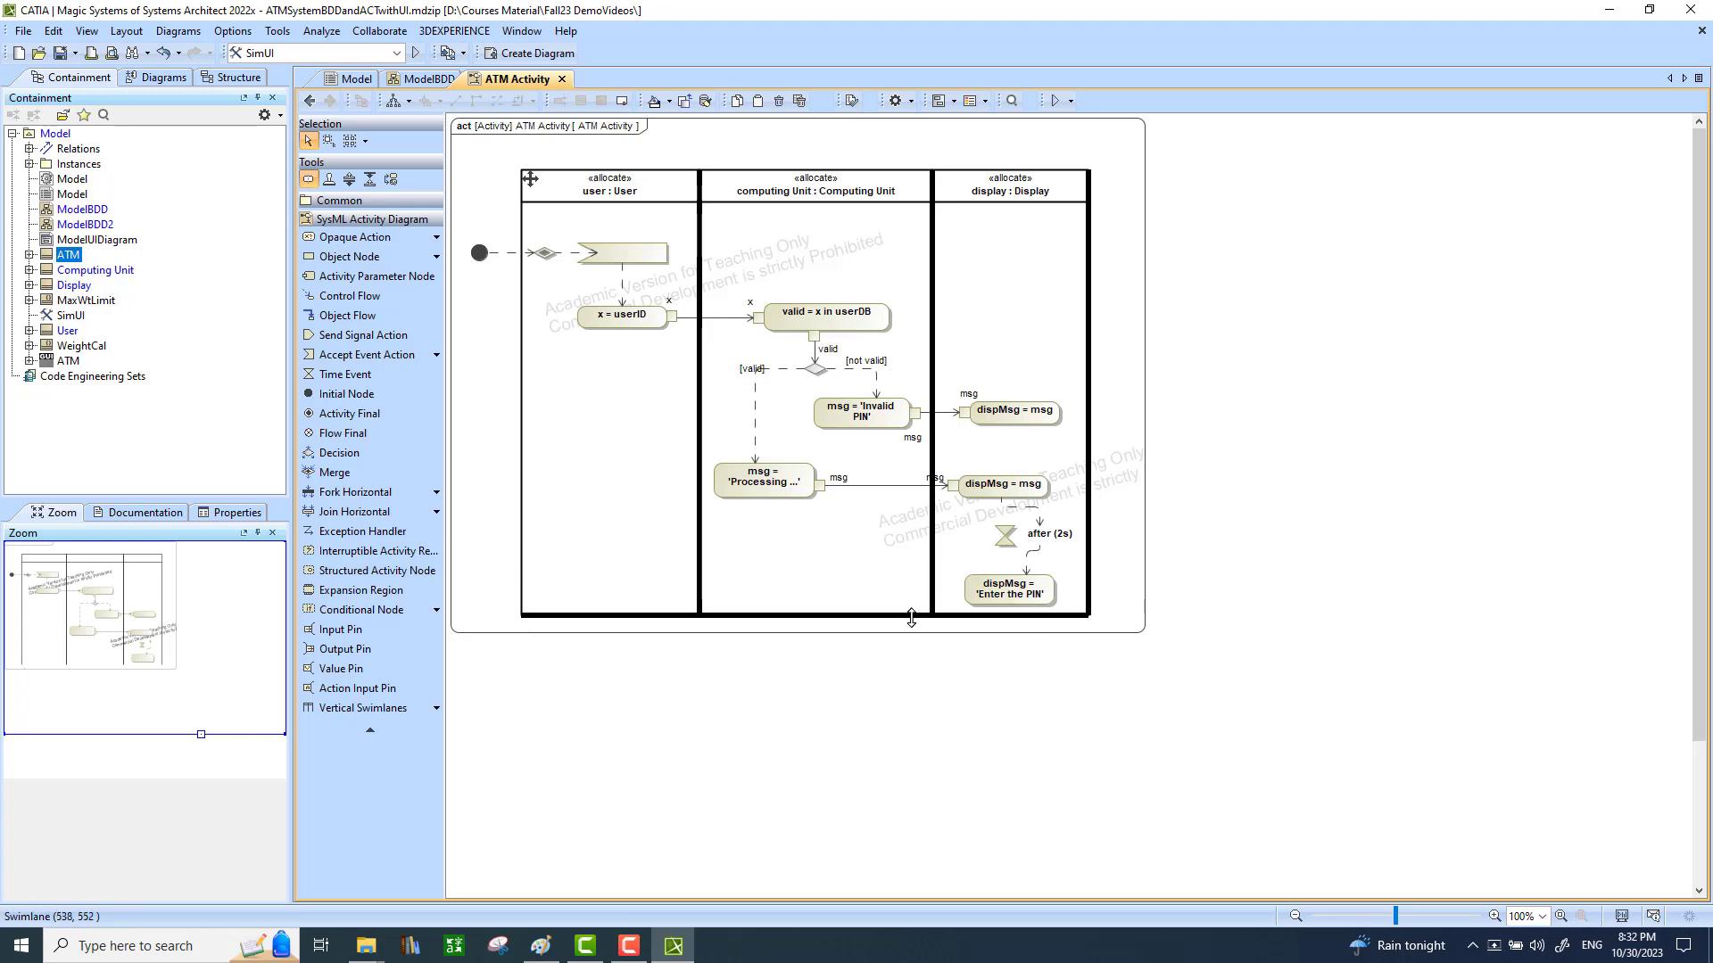
Draw a control flow from the dispMsg = 'Enter the PIN' action back to the merge node, routed below the other actions.
left_click(975, 596)
left_click(1076, 518)
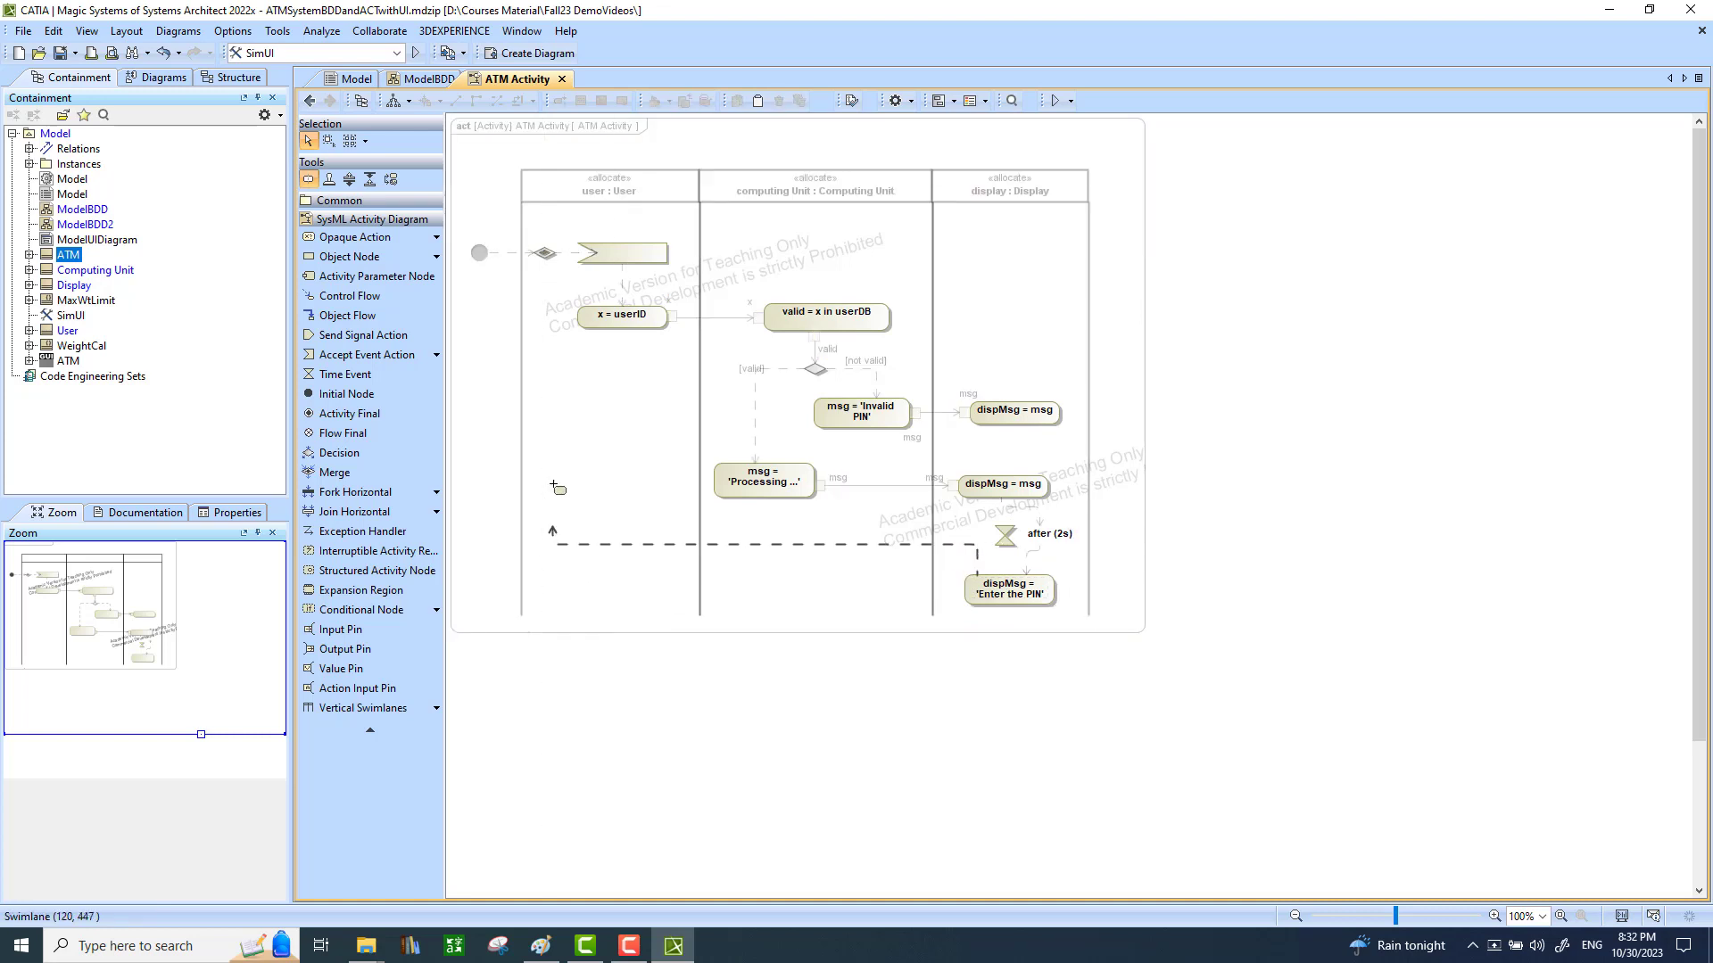
left_click(544, 255)
left_click_drag(975, 415, 663, 593)
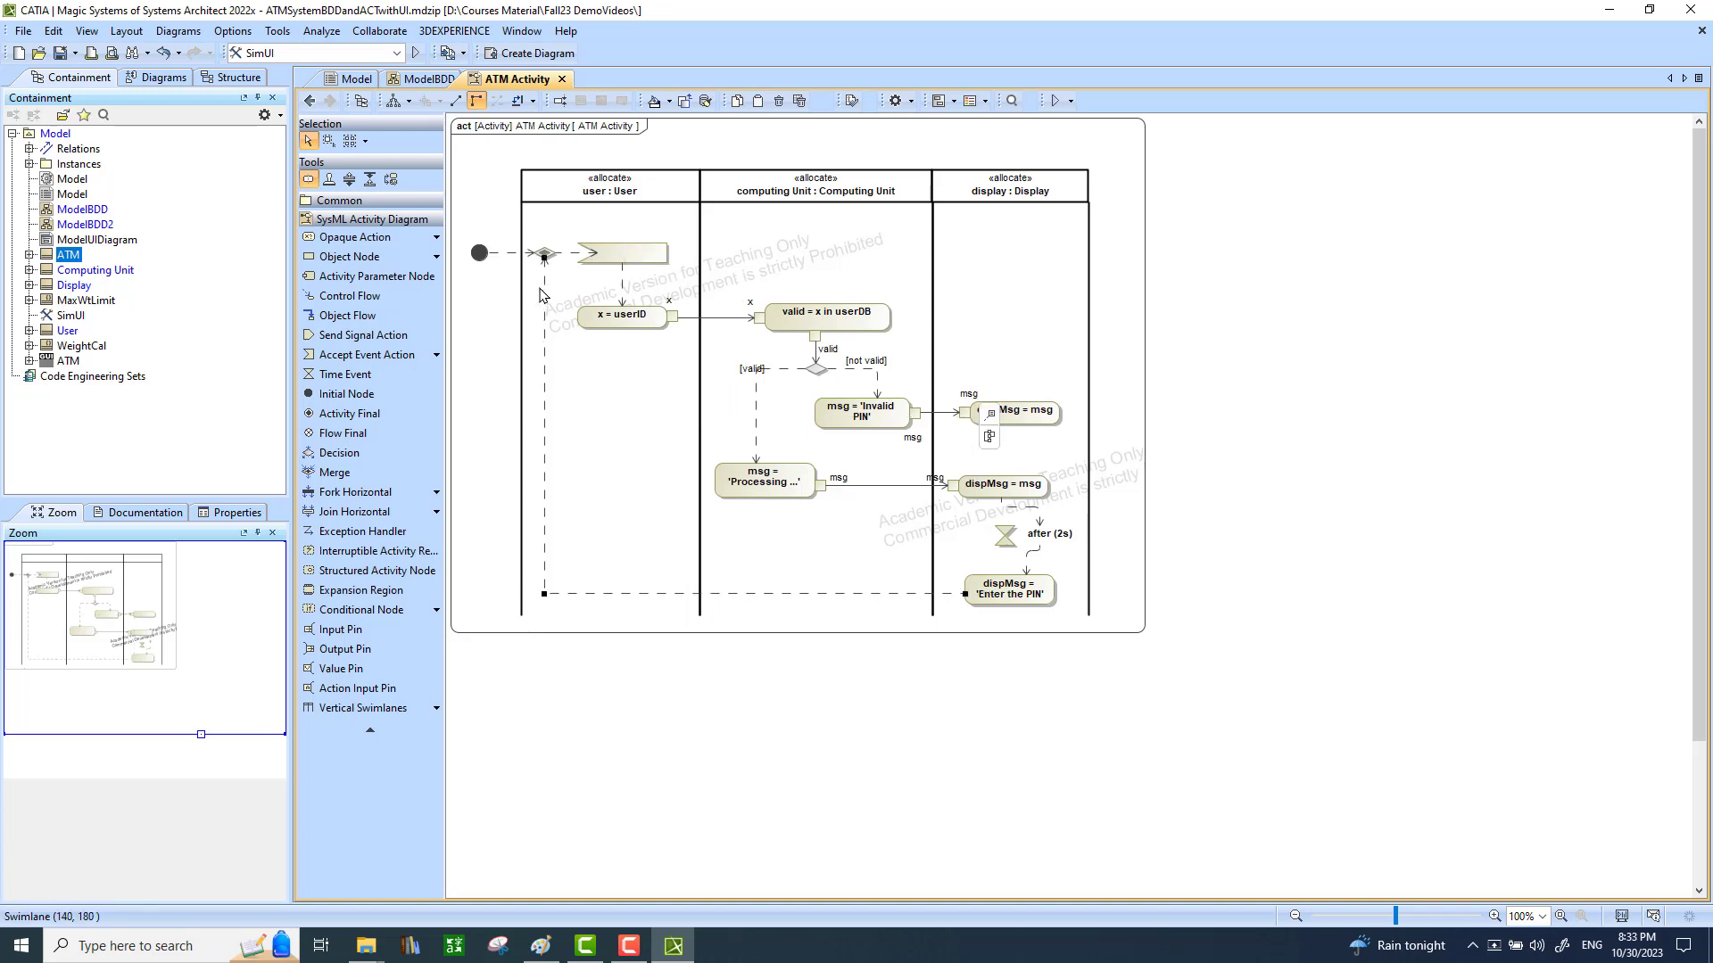
Draw a control flow from the upper dispMsg = msg action back to the merge node, routed above the other actions.
left_click(1026, 416)
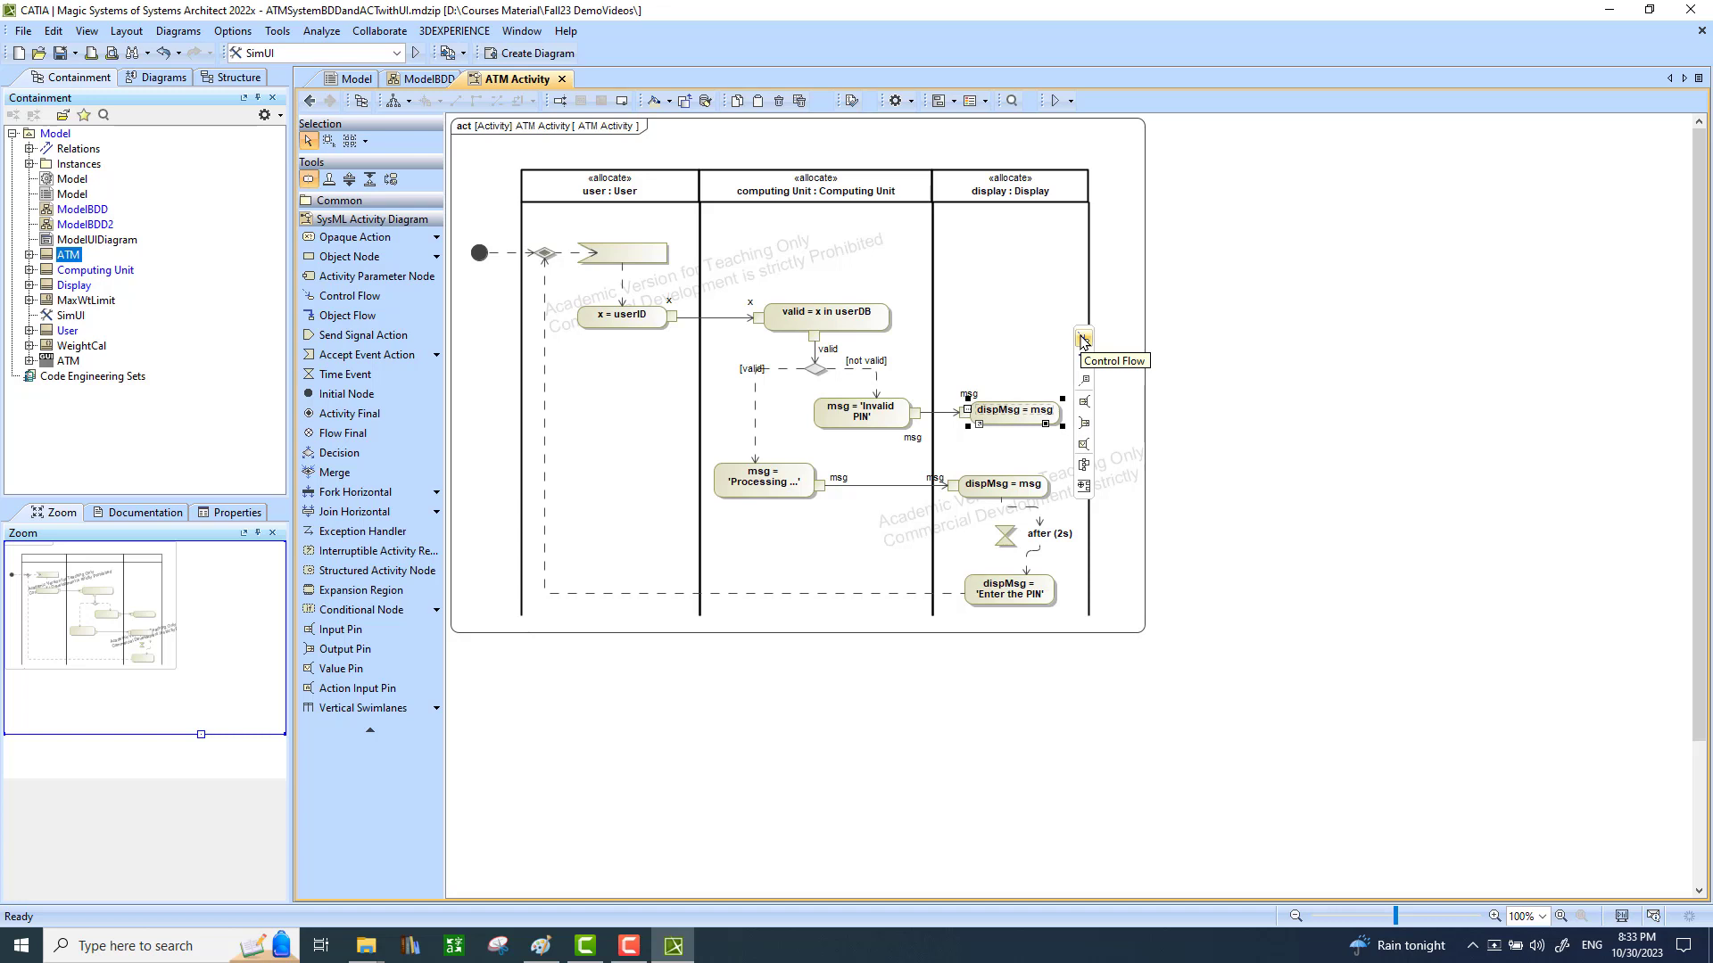
left_click(1083, 340)
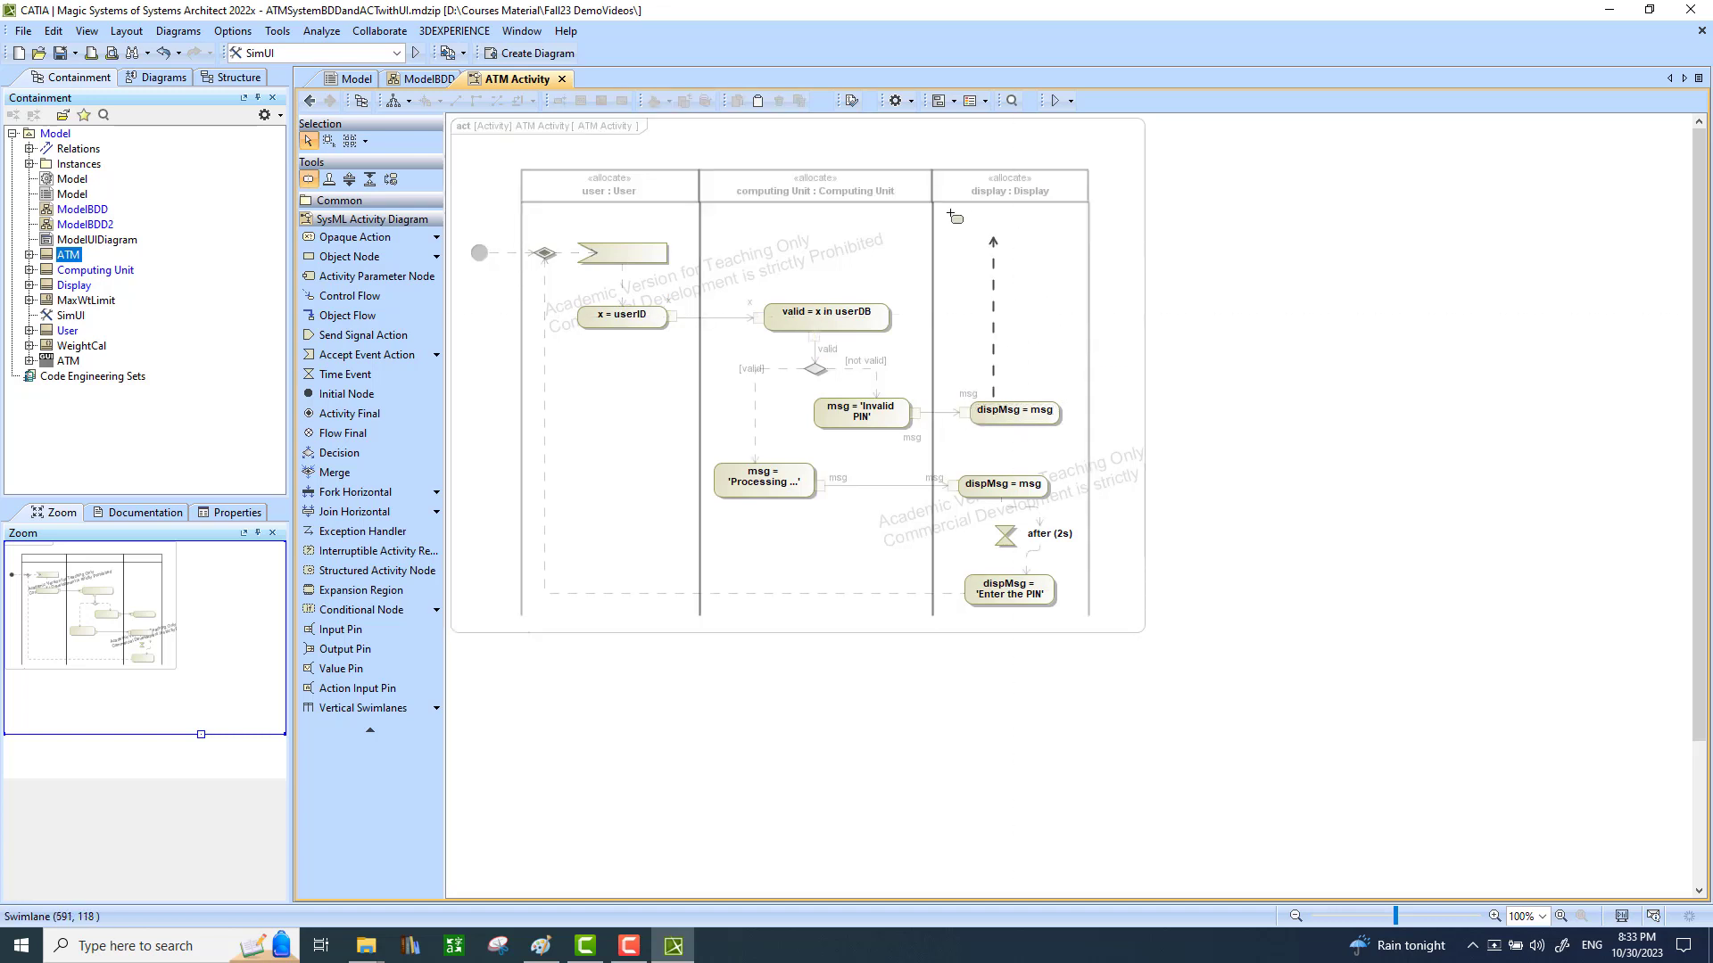
left_click(543, 251)
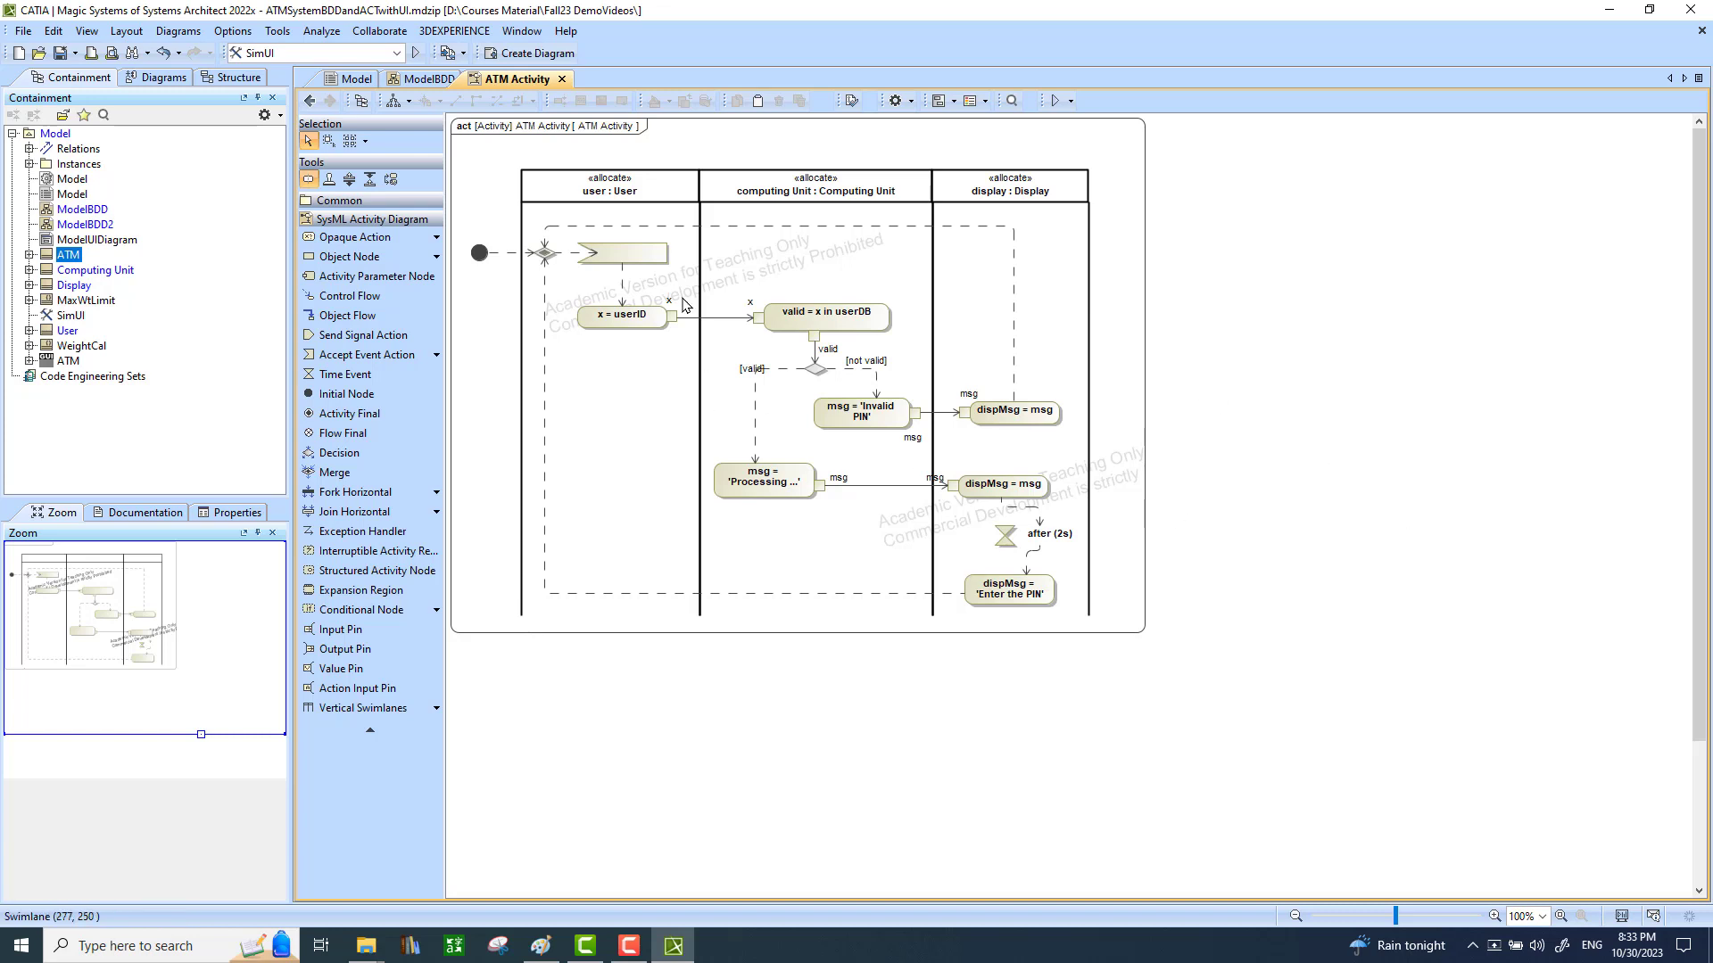
Create a signal named OK in the Model package and assign it to the blank accept event action in the user swimlane.
left_click(629, 260)
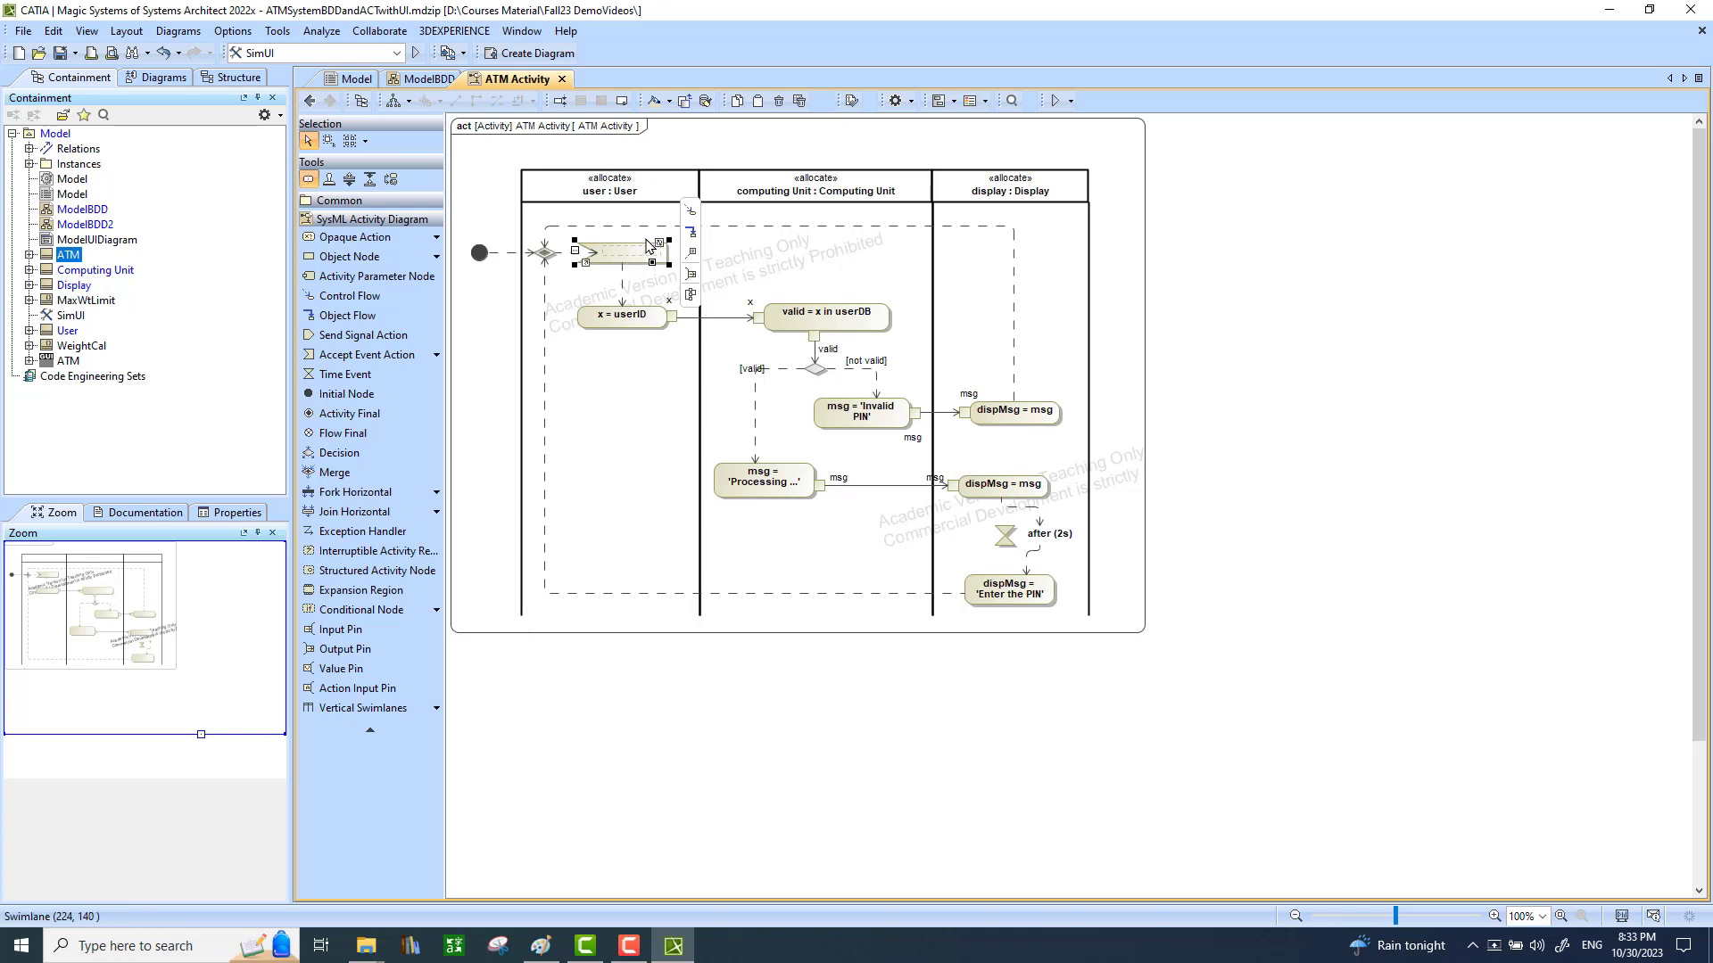
left_click(64, 135)
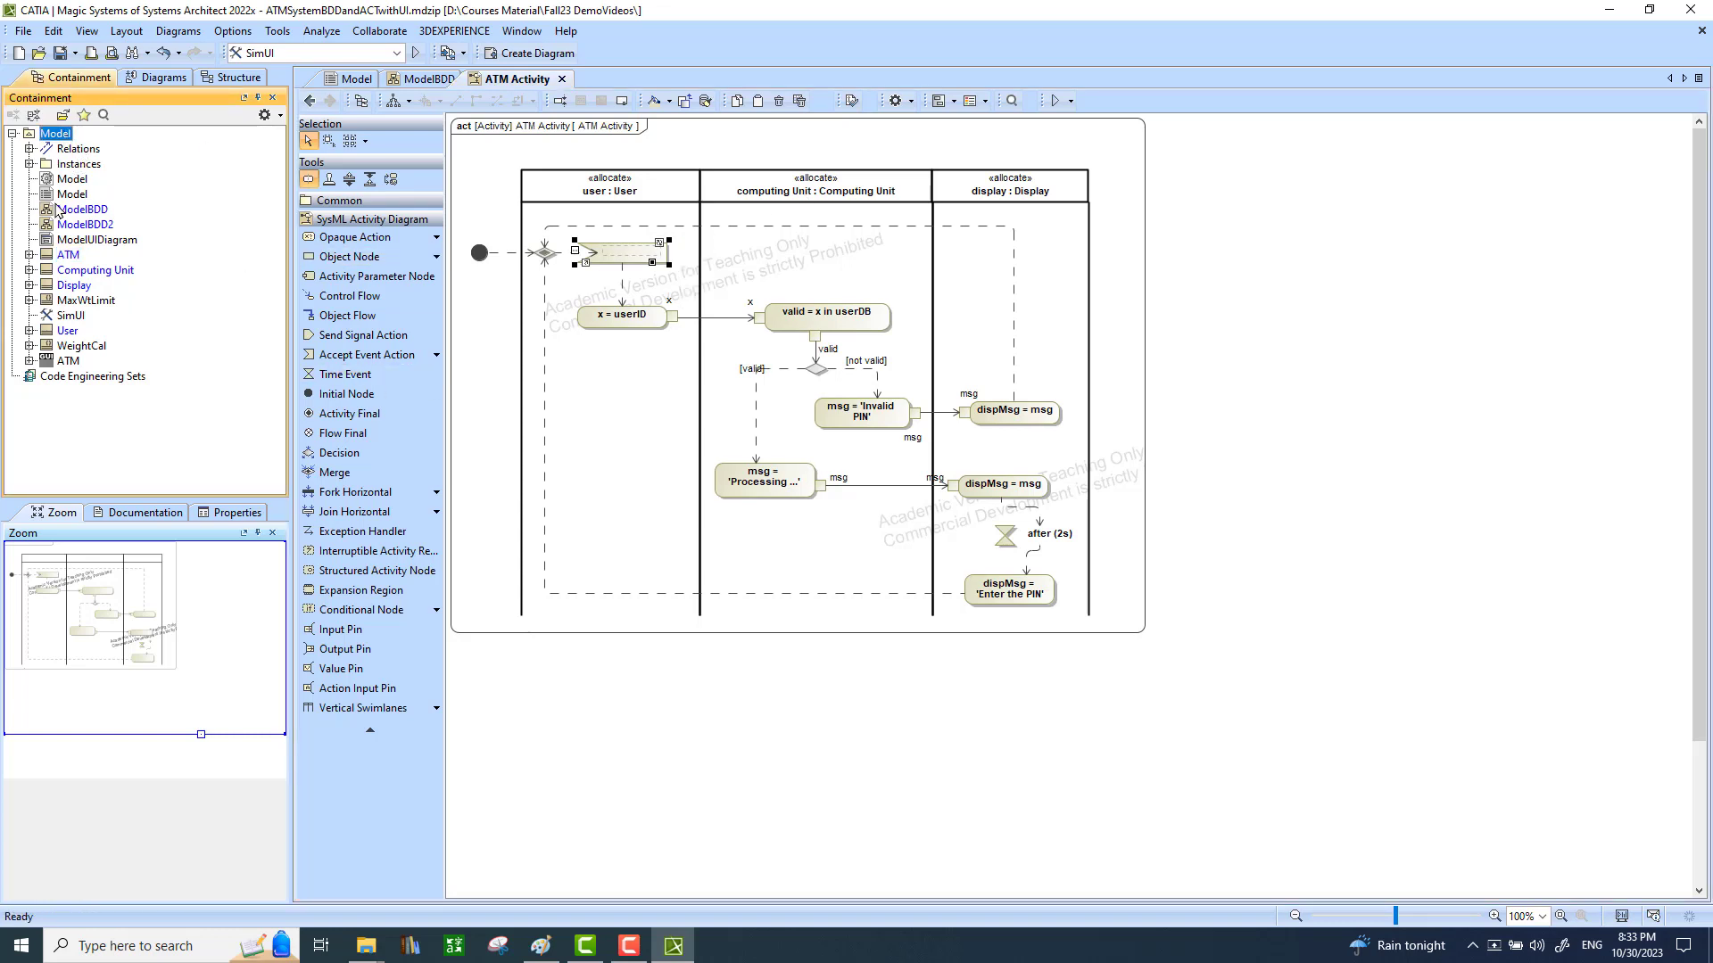
right_click(63, 140)
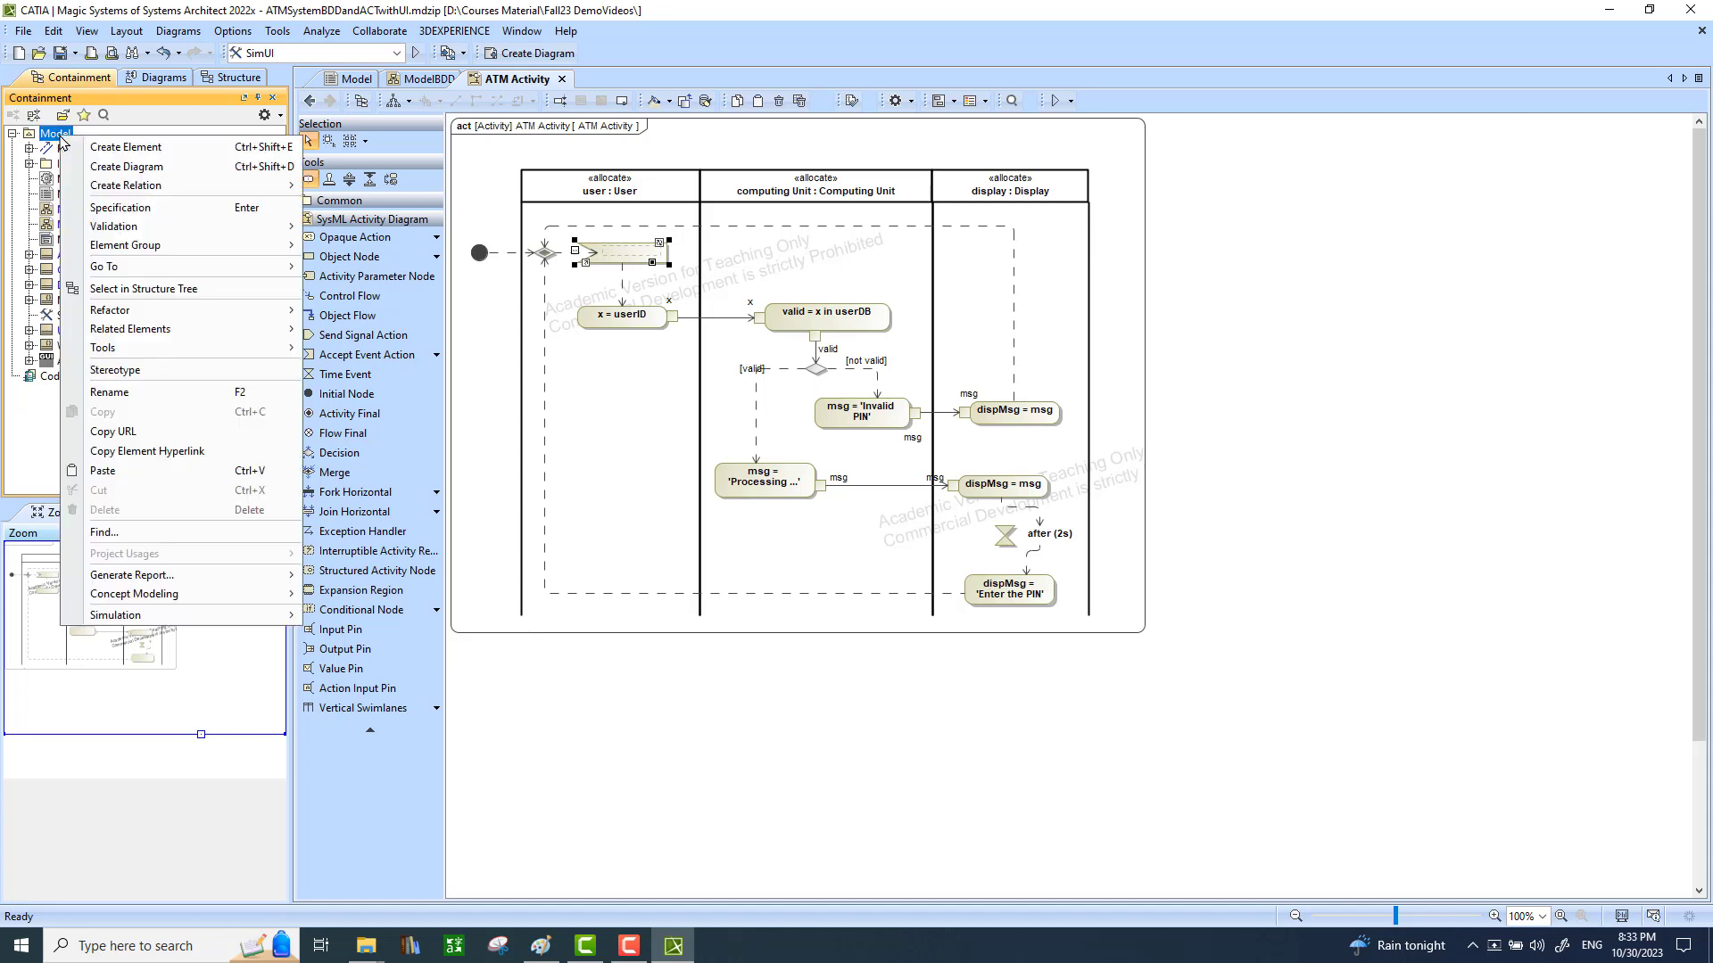
left_click(122, 151)
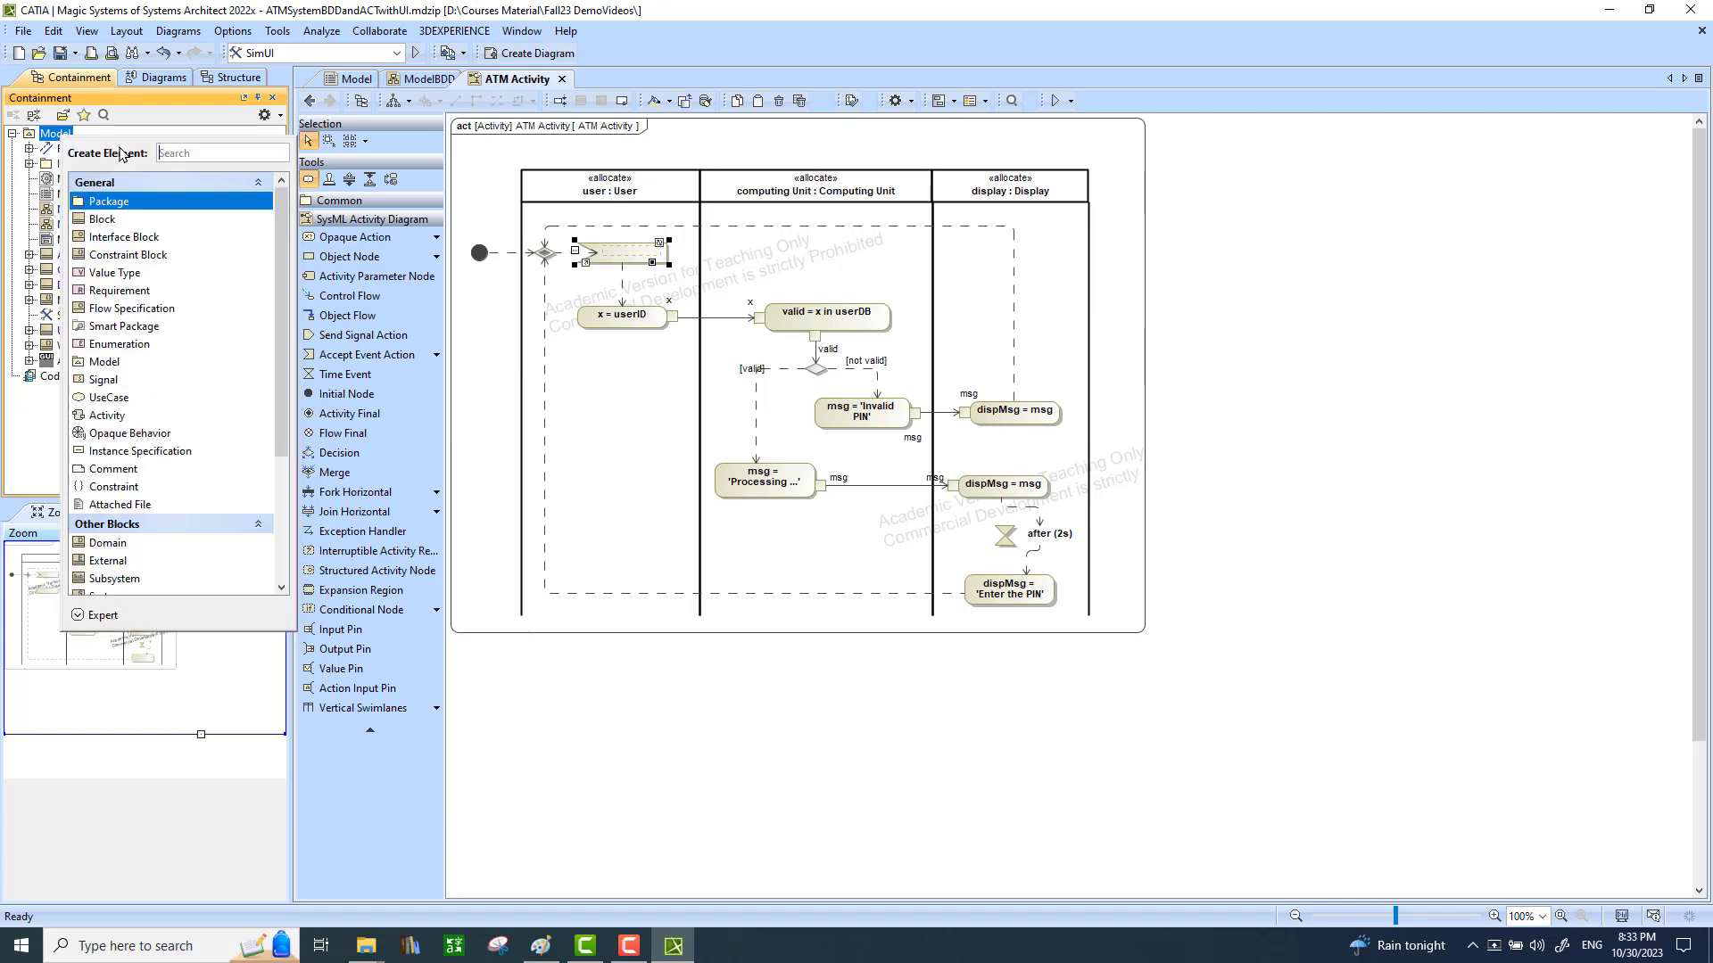
left_click(113, 386)
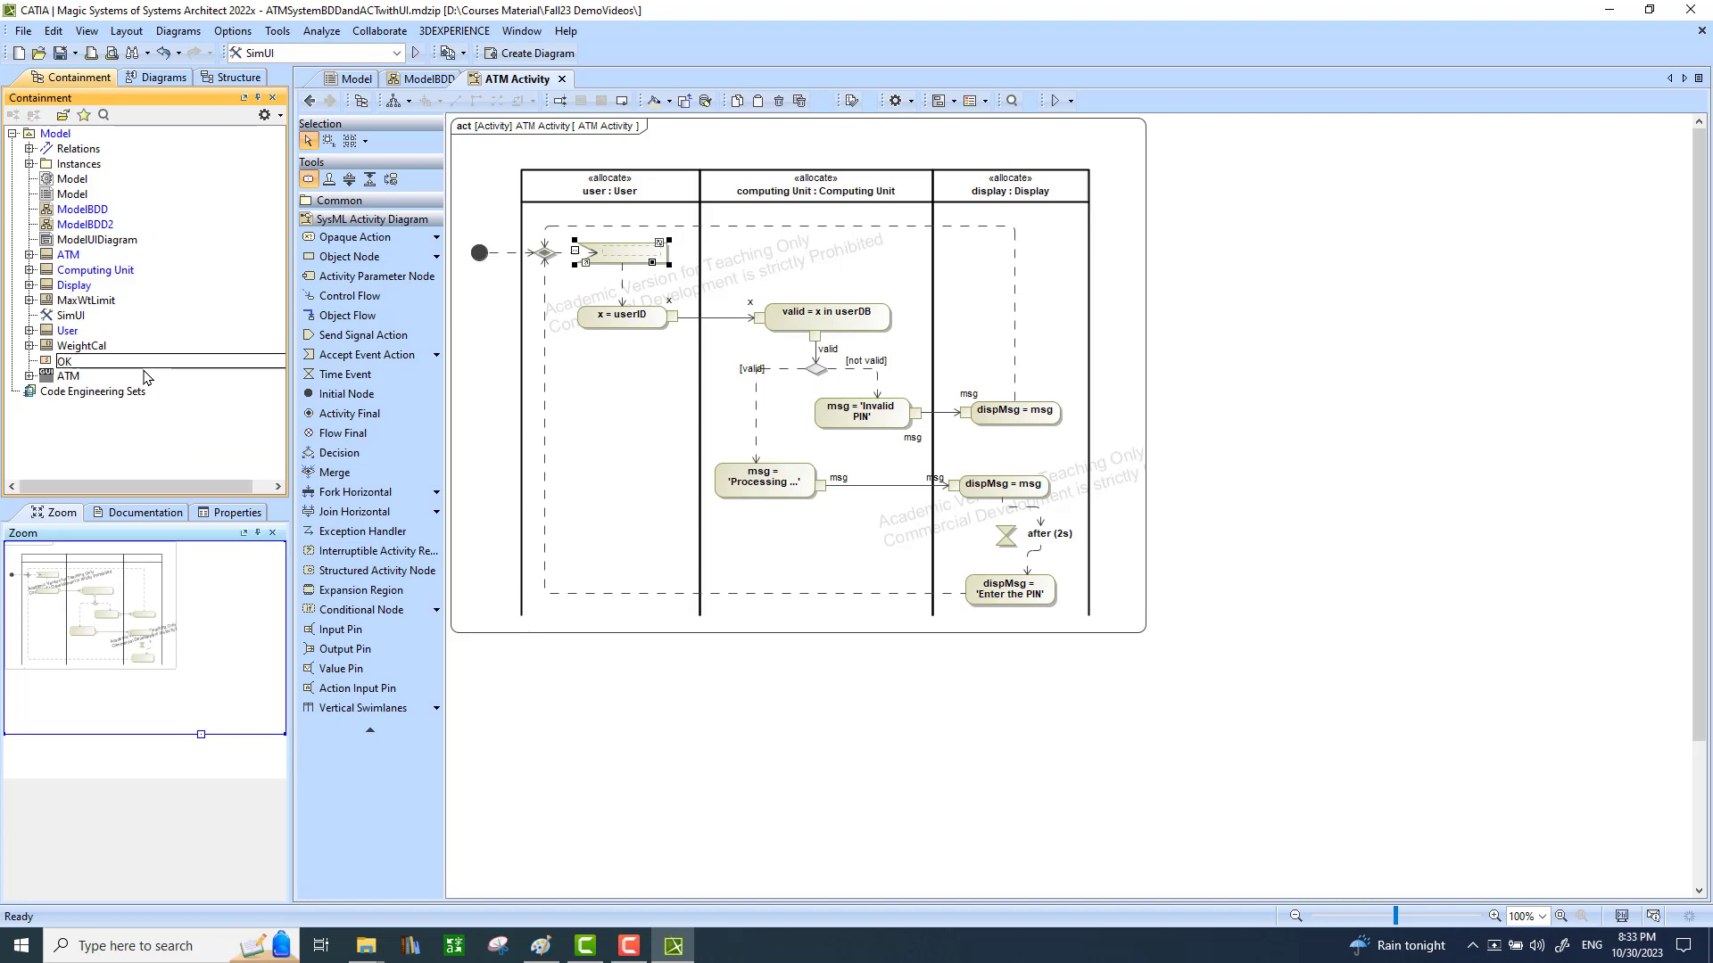
left_click(482, 435)
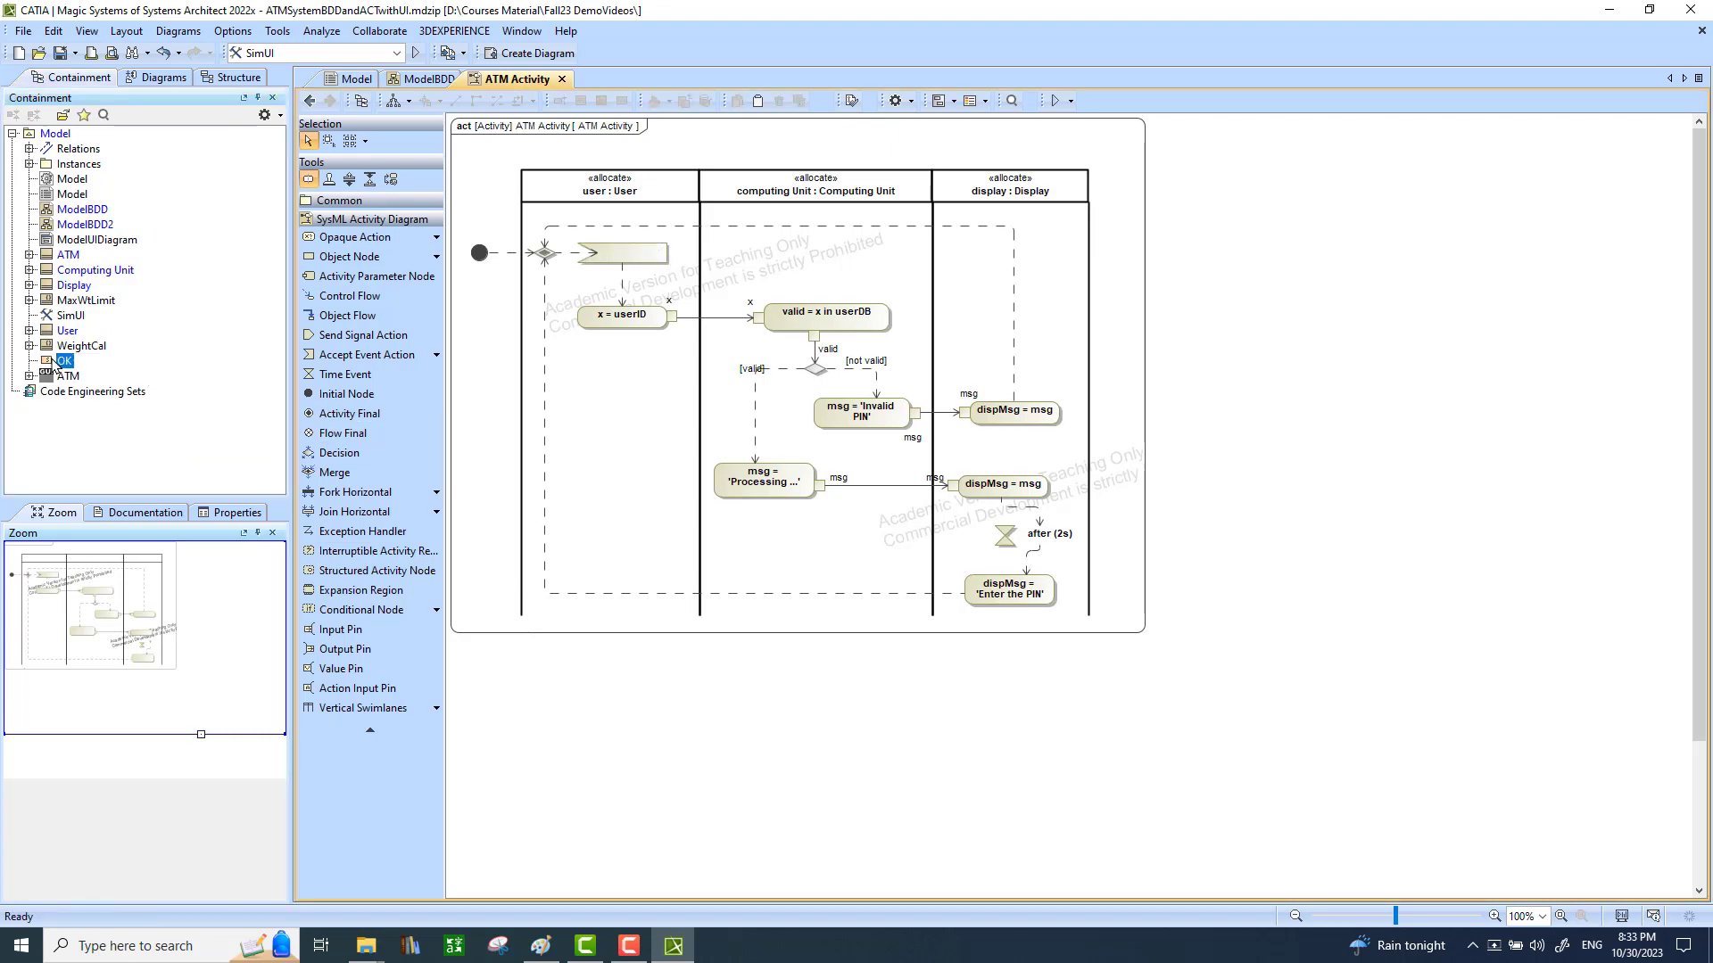
left_click_drag(47, 365, 622, 249)
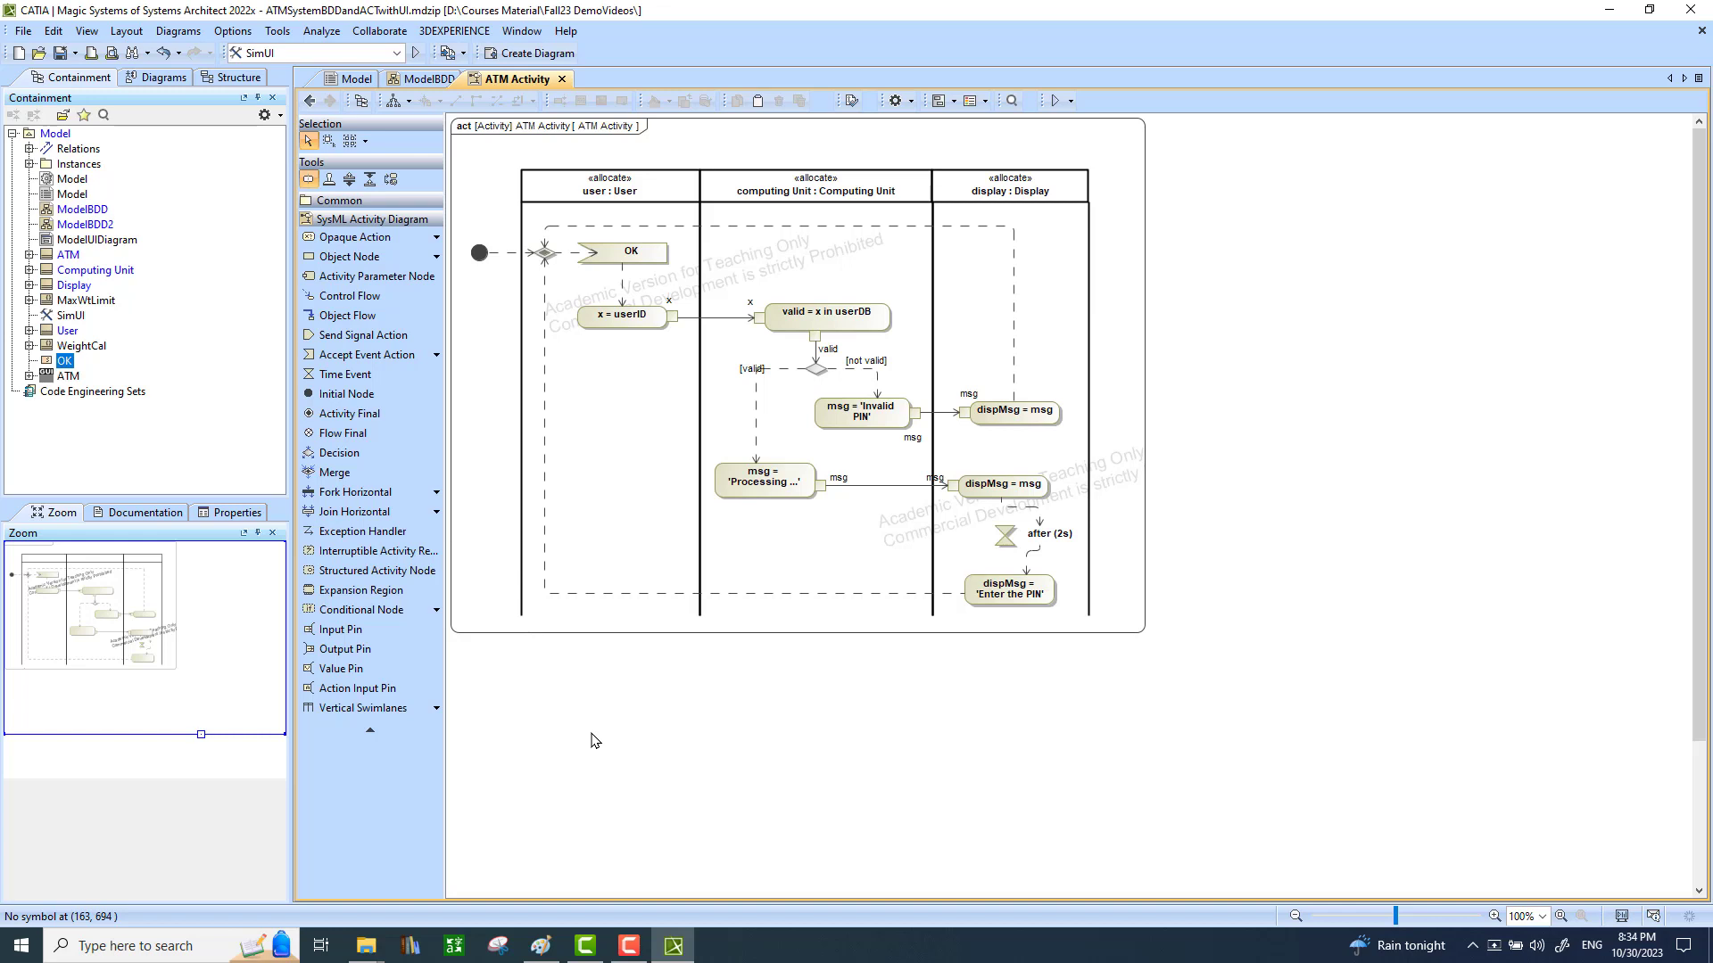
Run the ATM Activity with its context and enlarge the simulation area.
left_click(1070, 102)
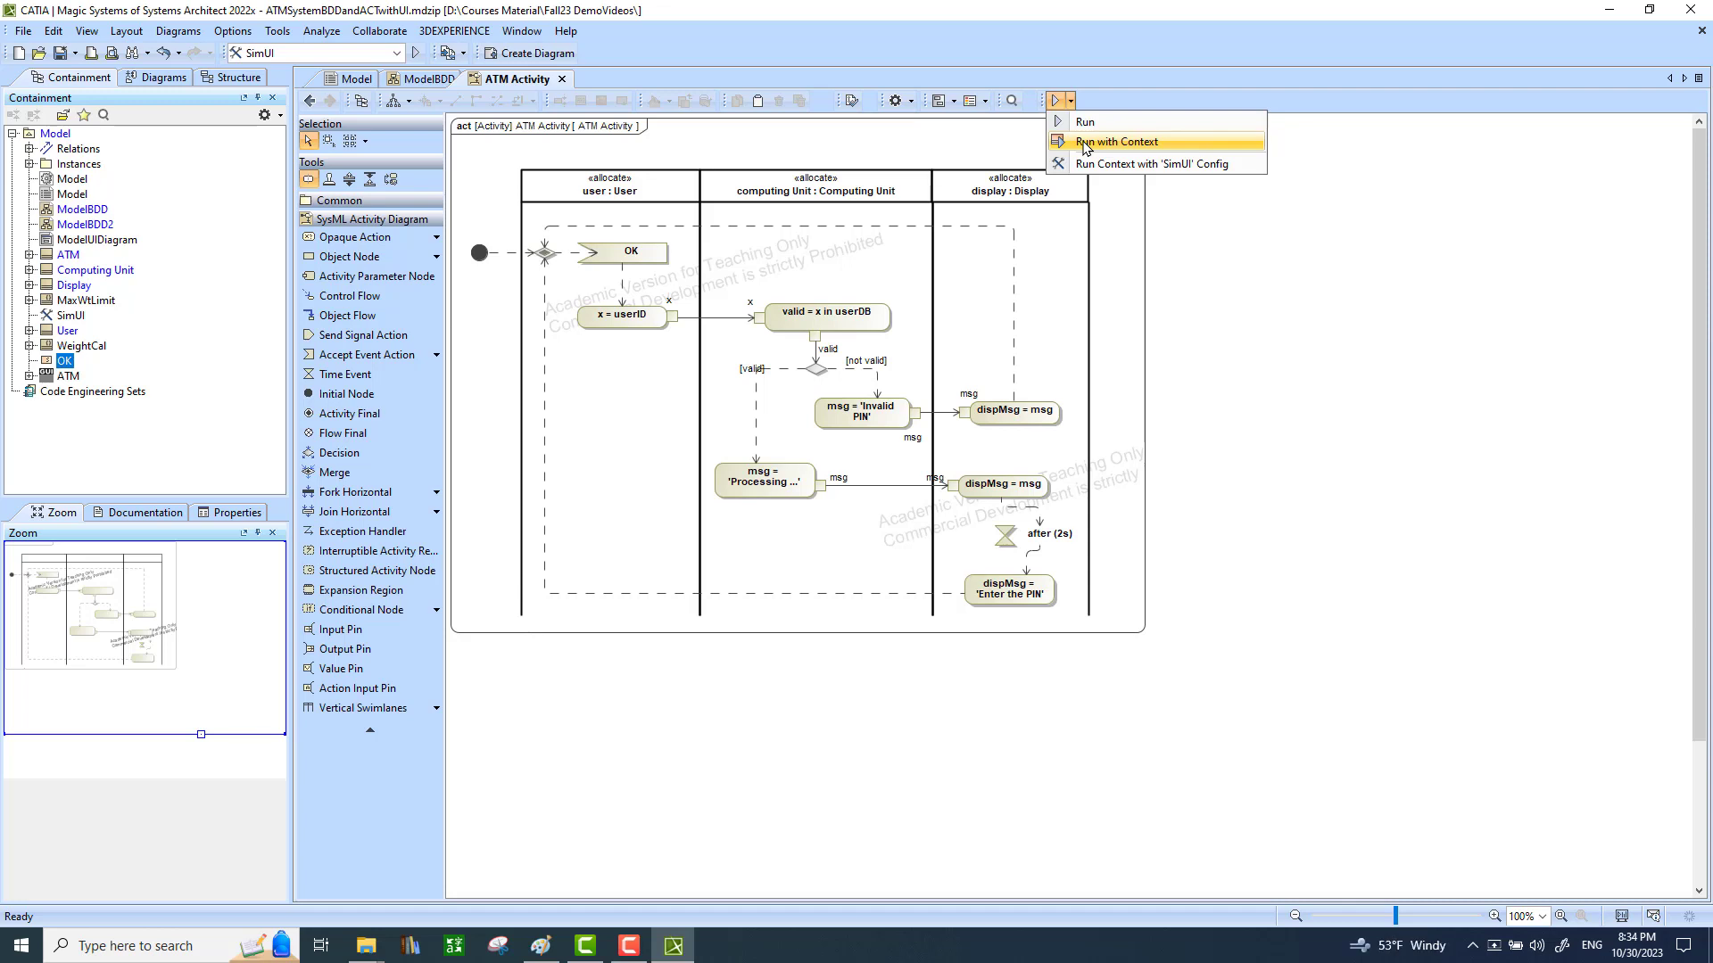
left_click(1086, 148)
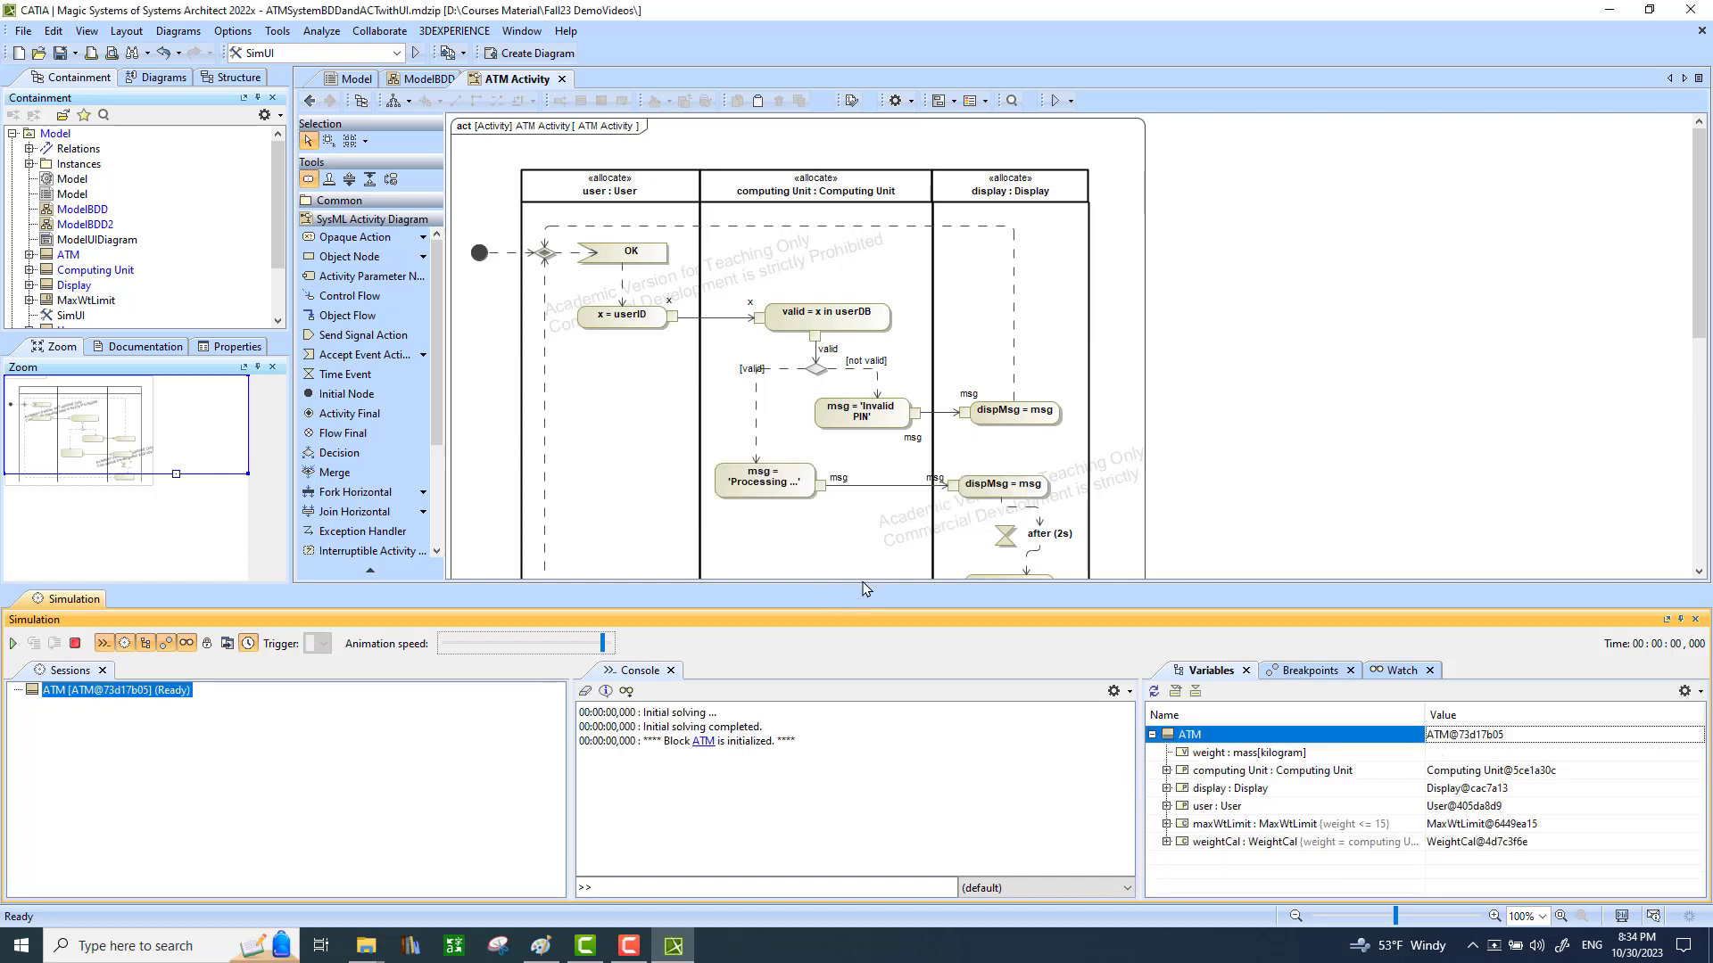
left_click_drag(861, 586, 862, 516)
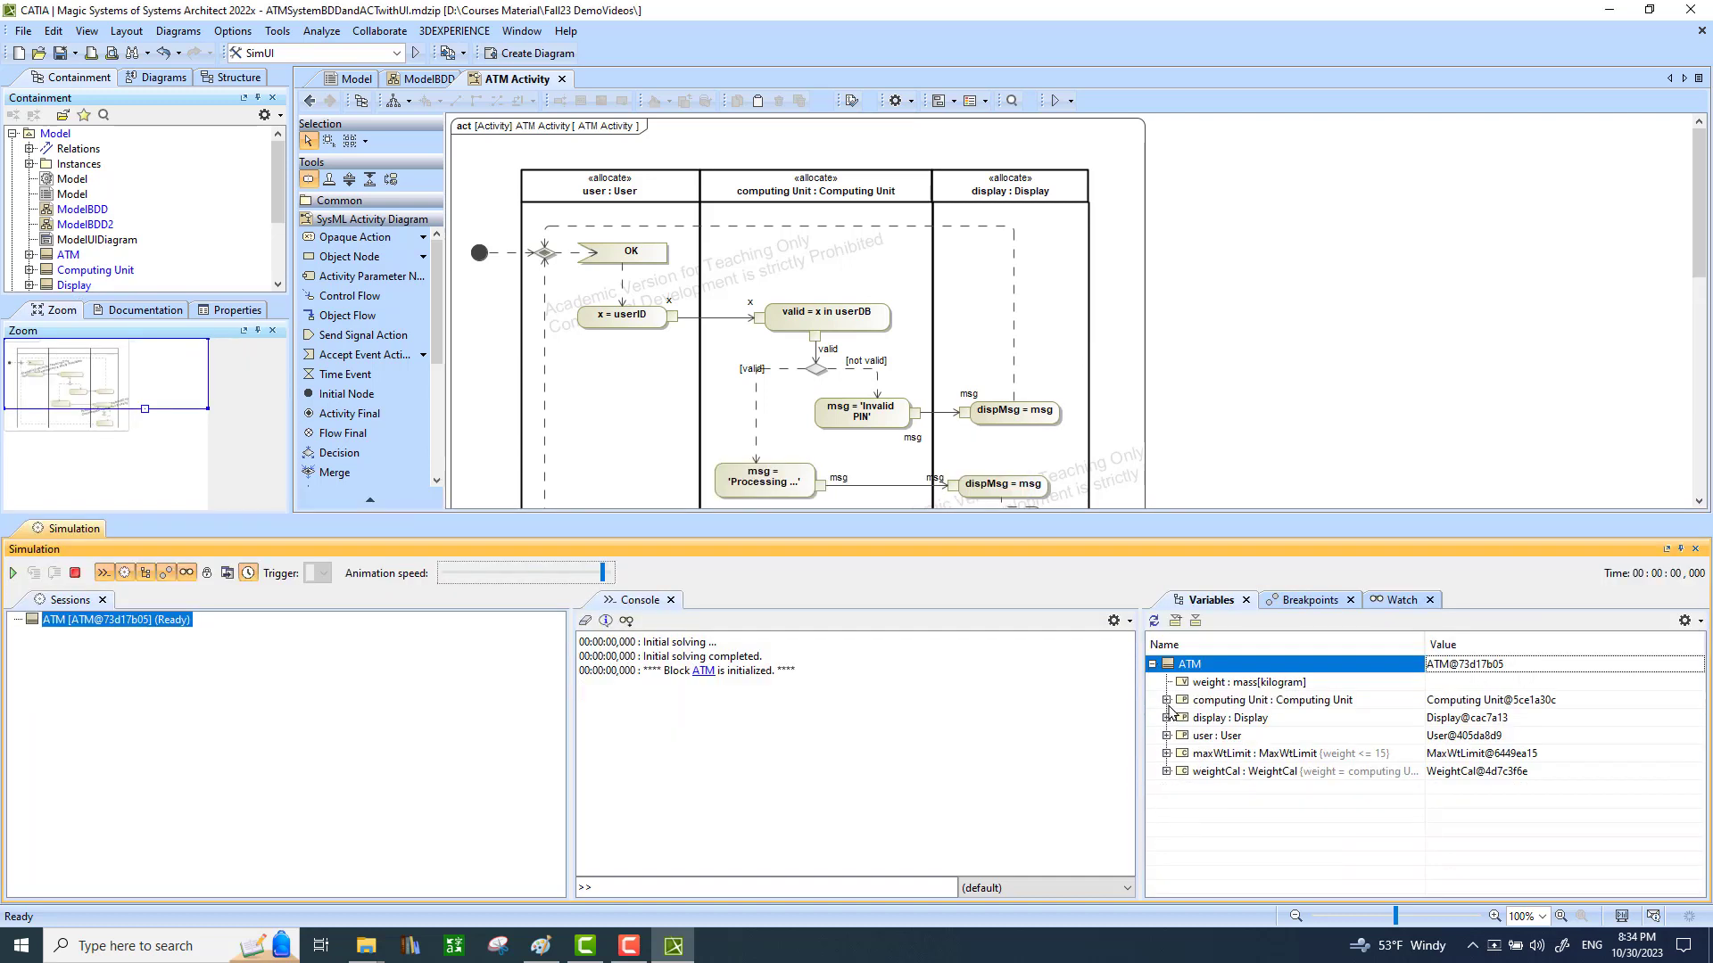
Expand the user and computing unit parts in the simulation variables and enter a PIN listed in userDB as the userID value.
left_click(1166, 736)
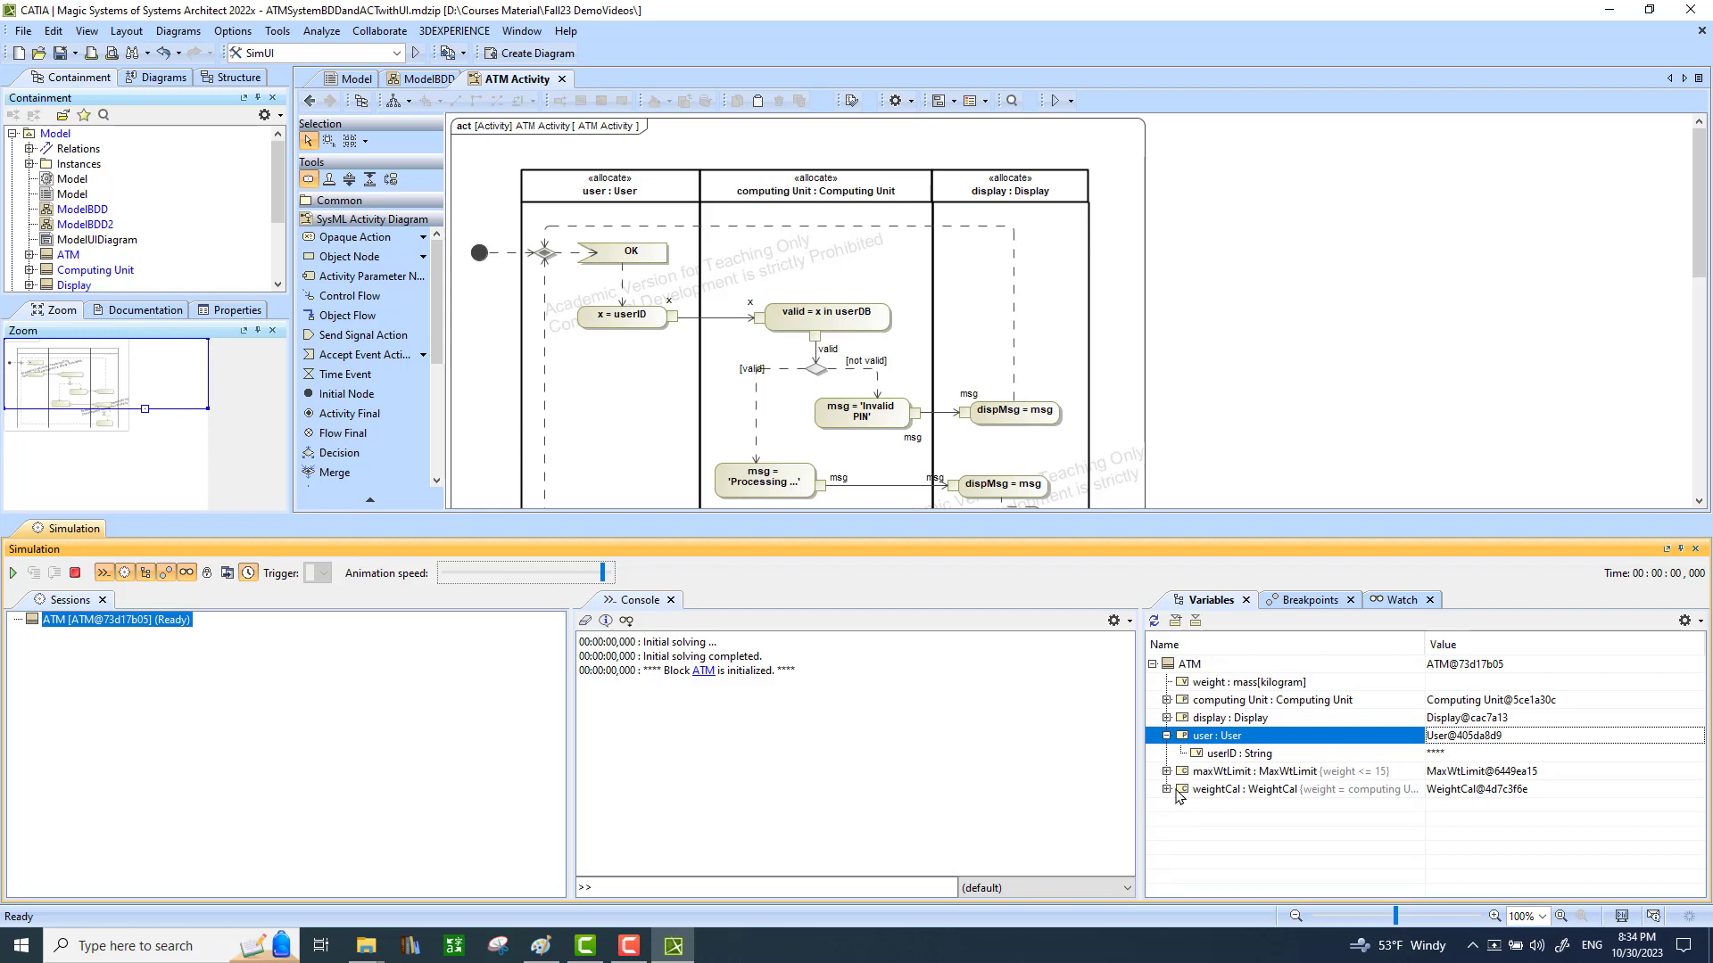
left_click(1165, 701)
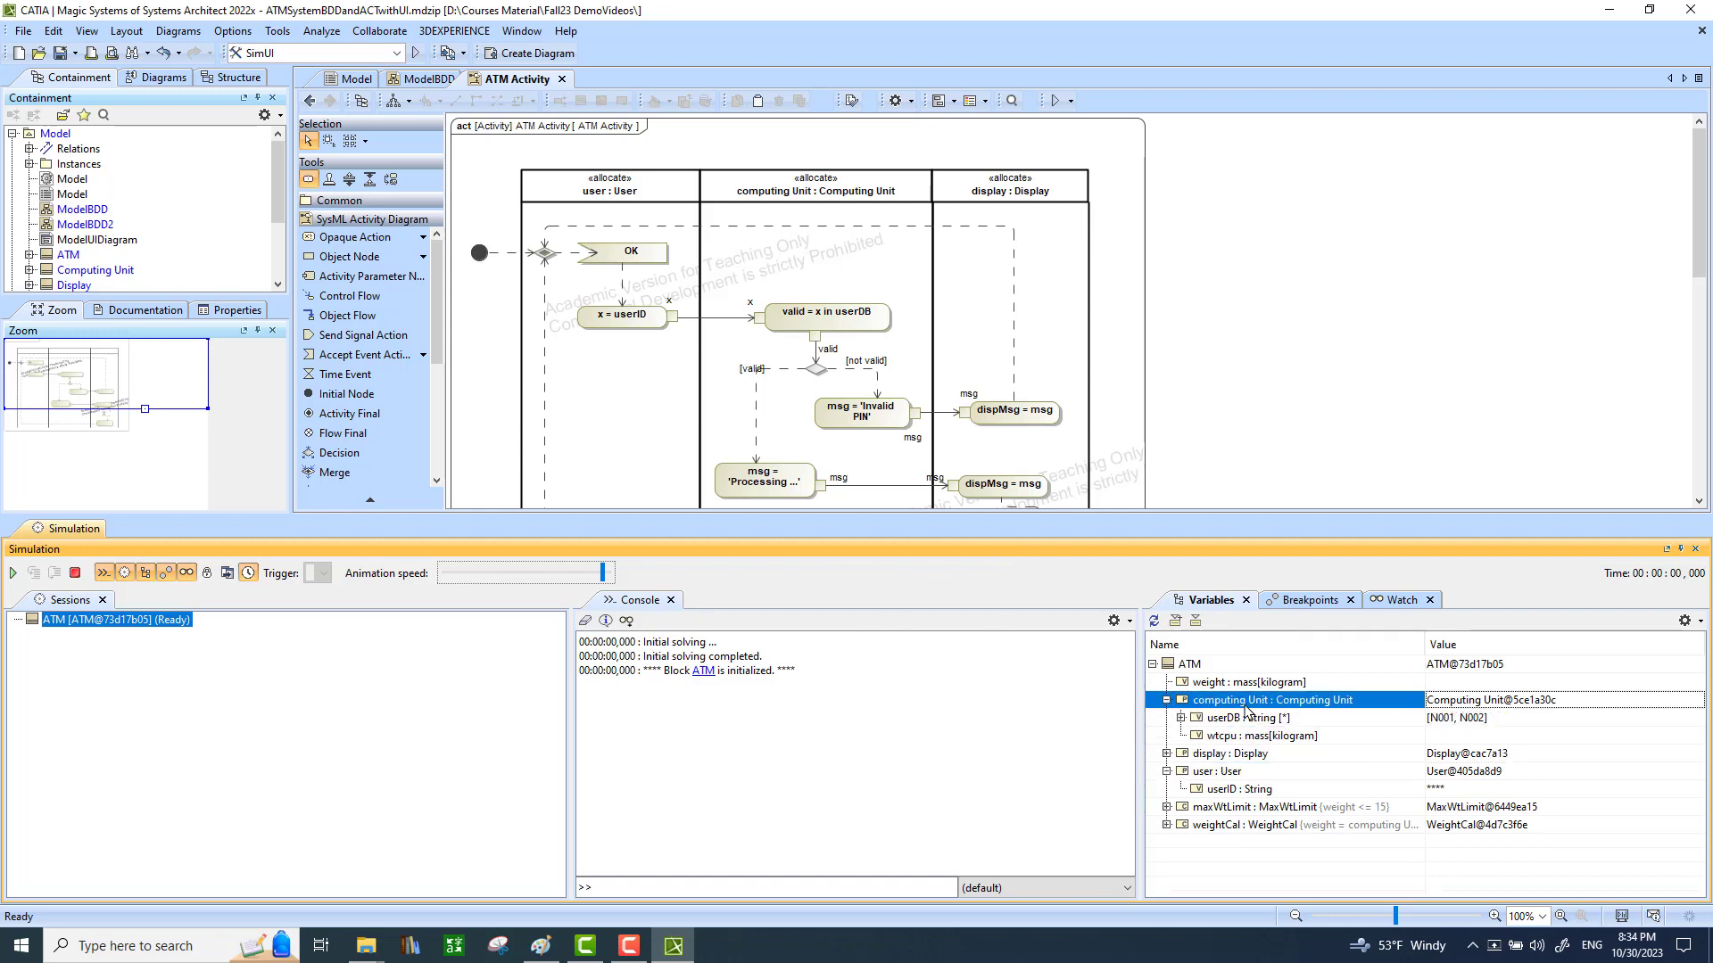
left_click(1447, 790)
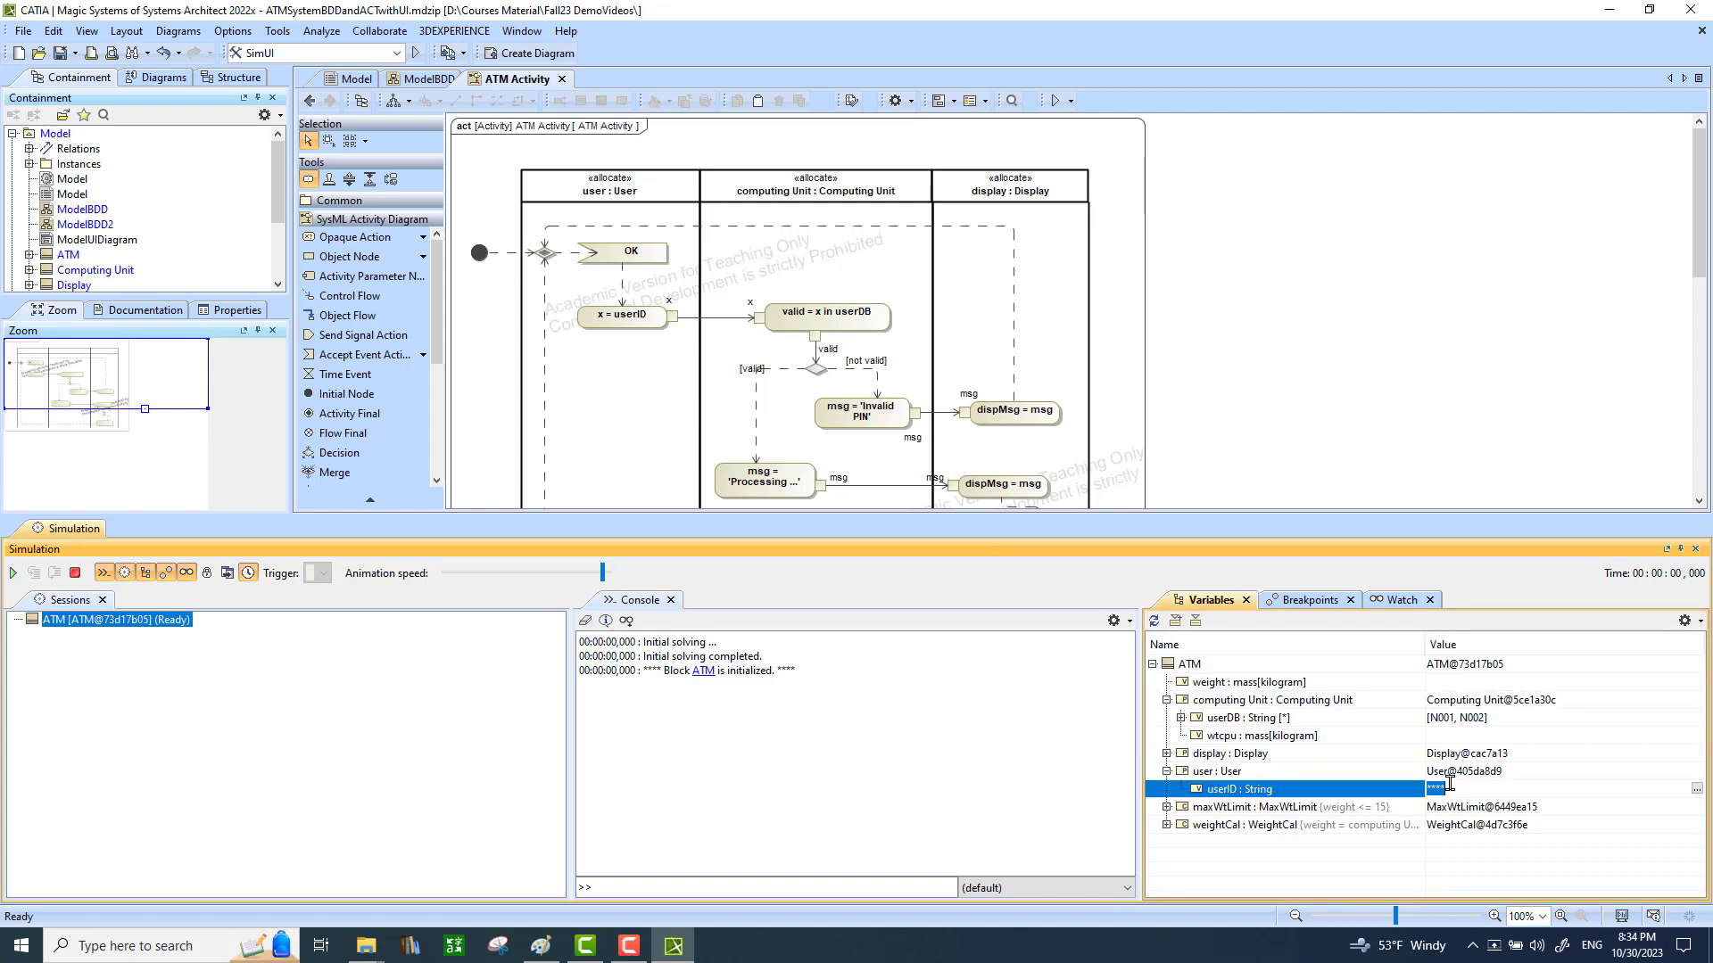
type("N001")
key("Down")
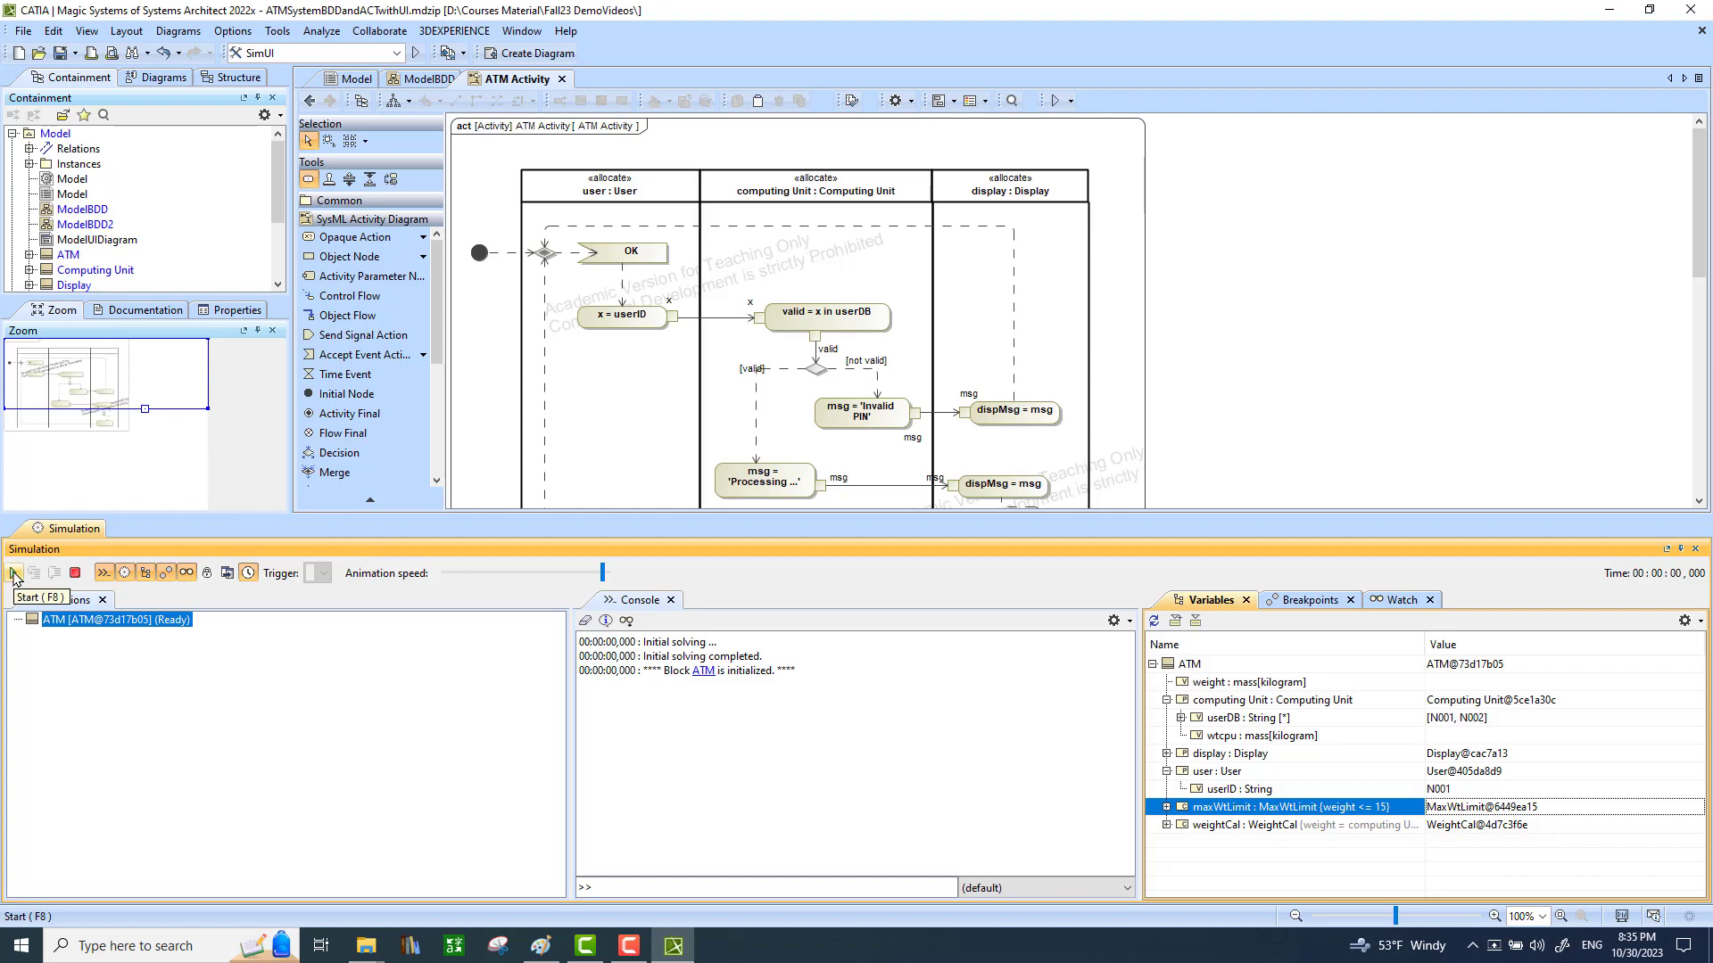
Shrink the simulation area to reveal the whole activity flow, start the ATM simulation and slow its animation speed slightly.
left_click_drag(404, 516, 404, 617)
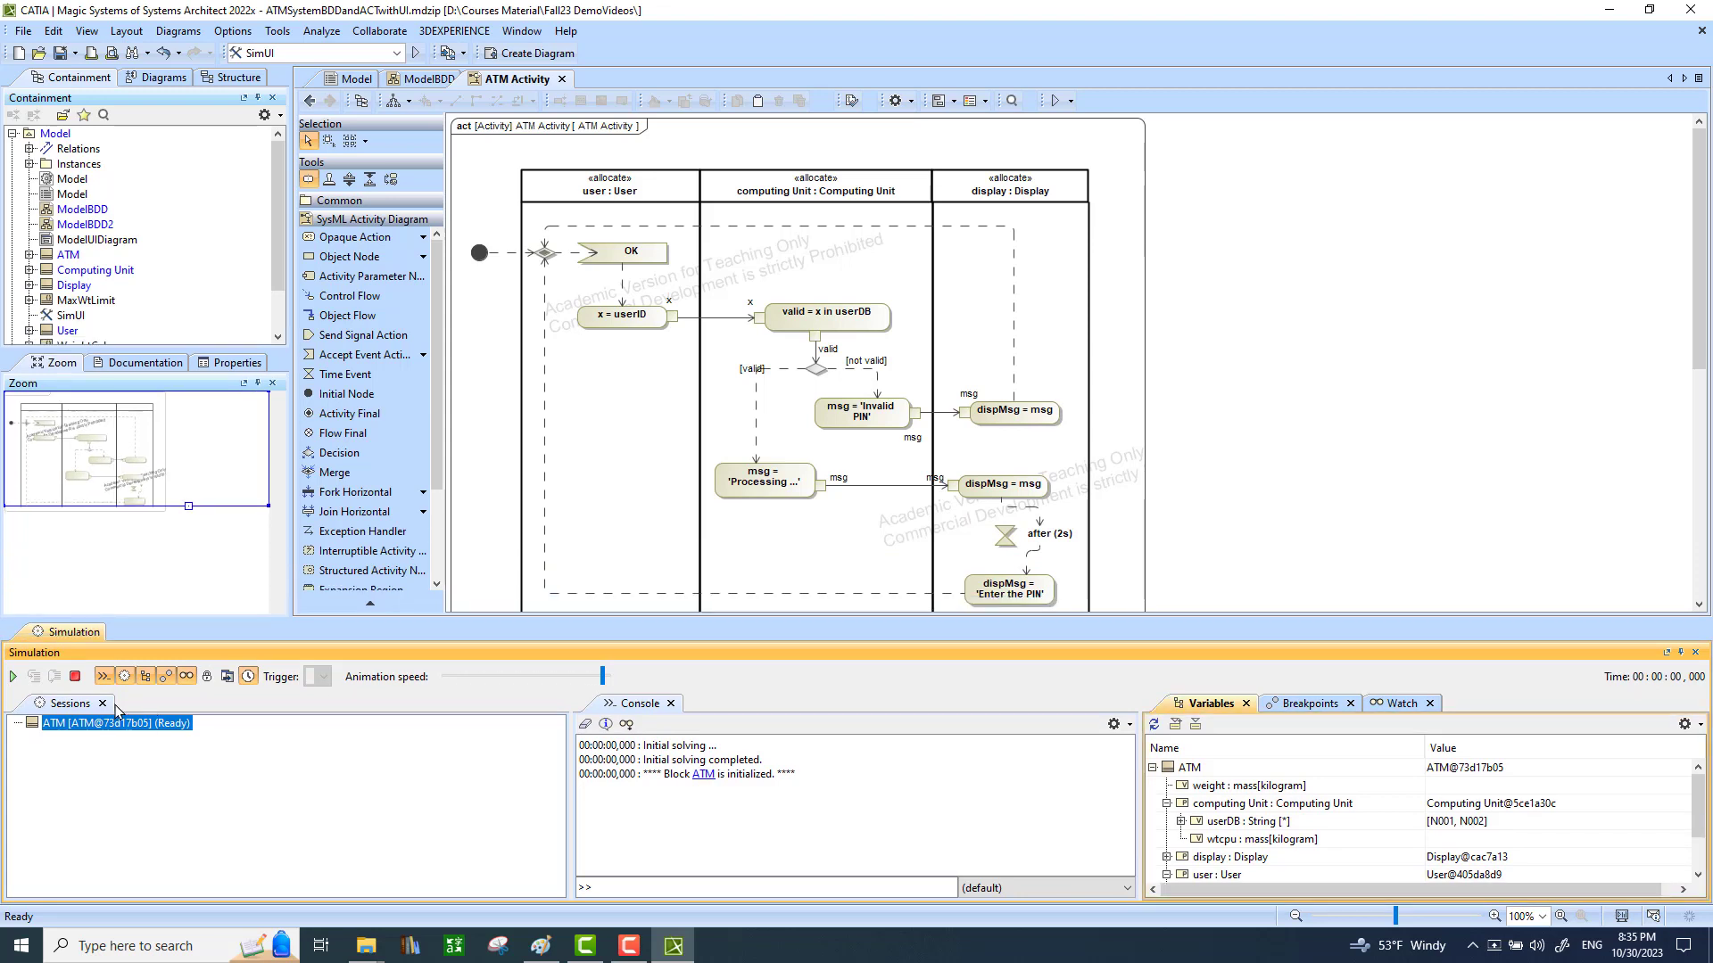
left_click(15, 680)
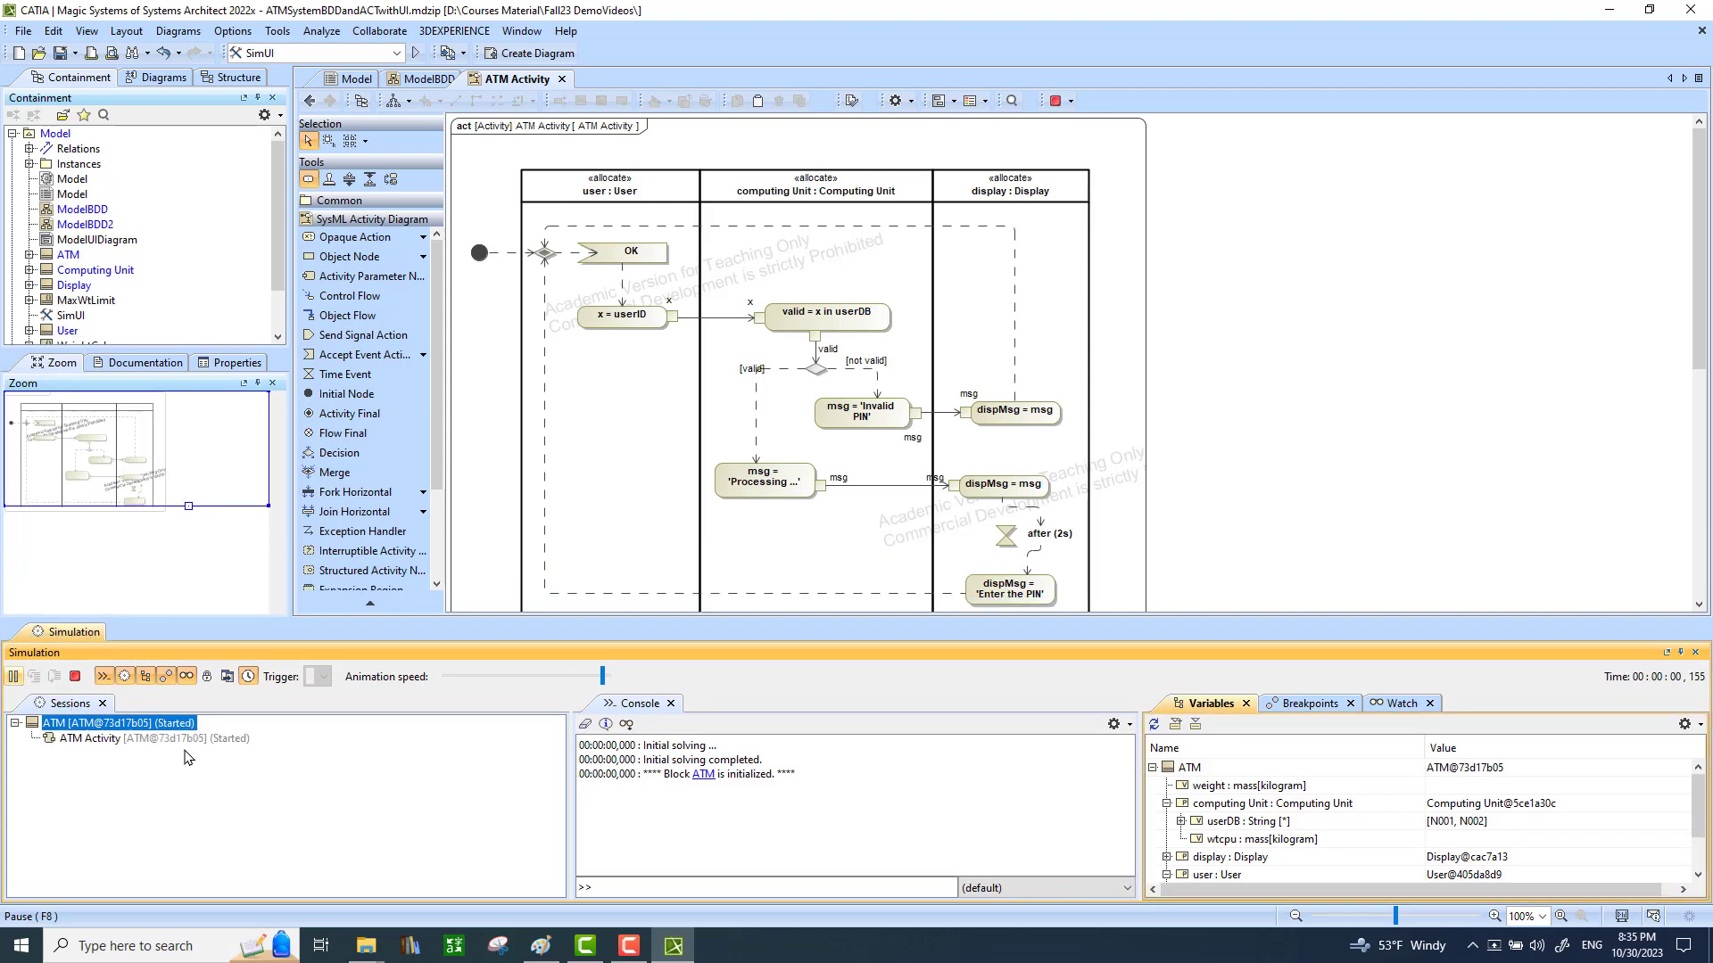
left_click_drag(599, 676, 564, 684)
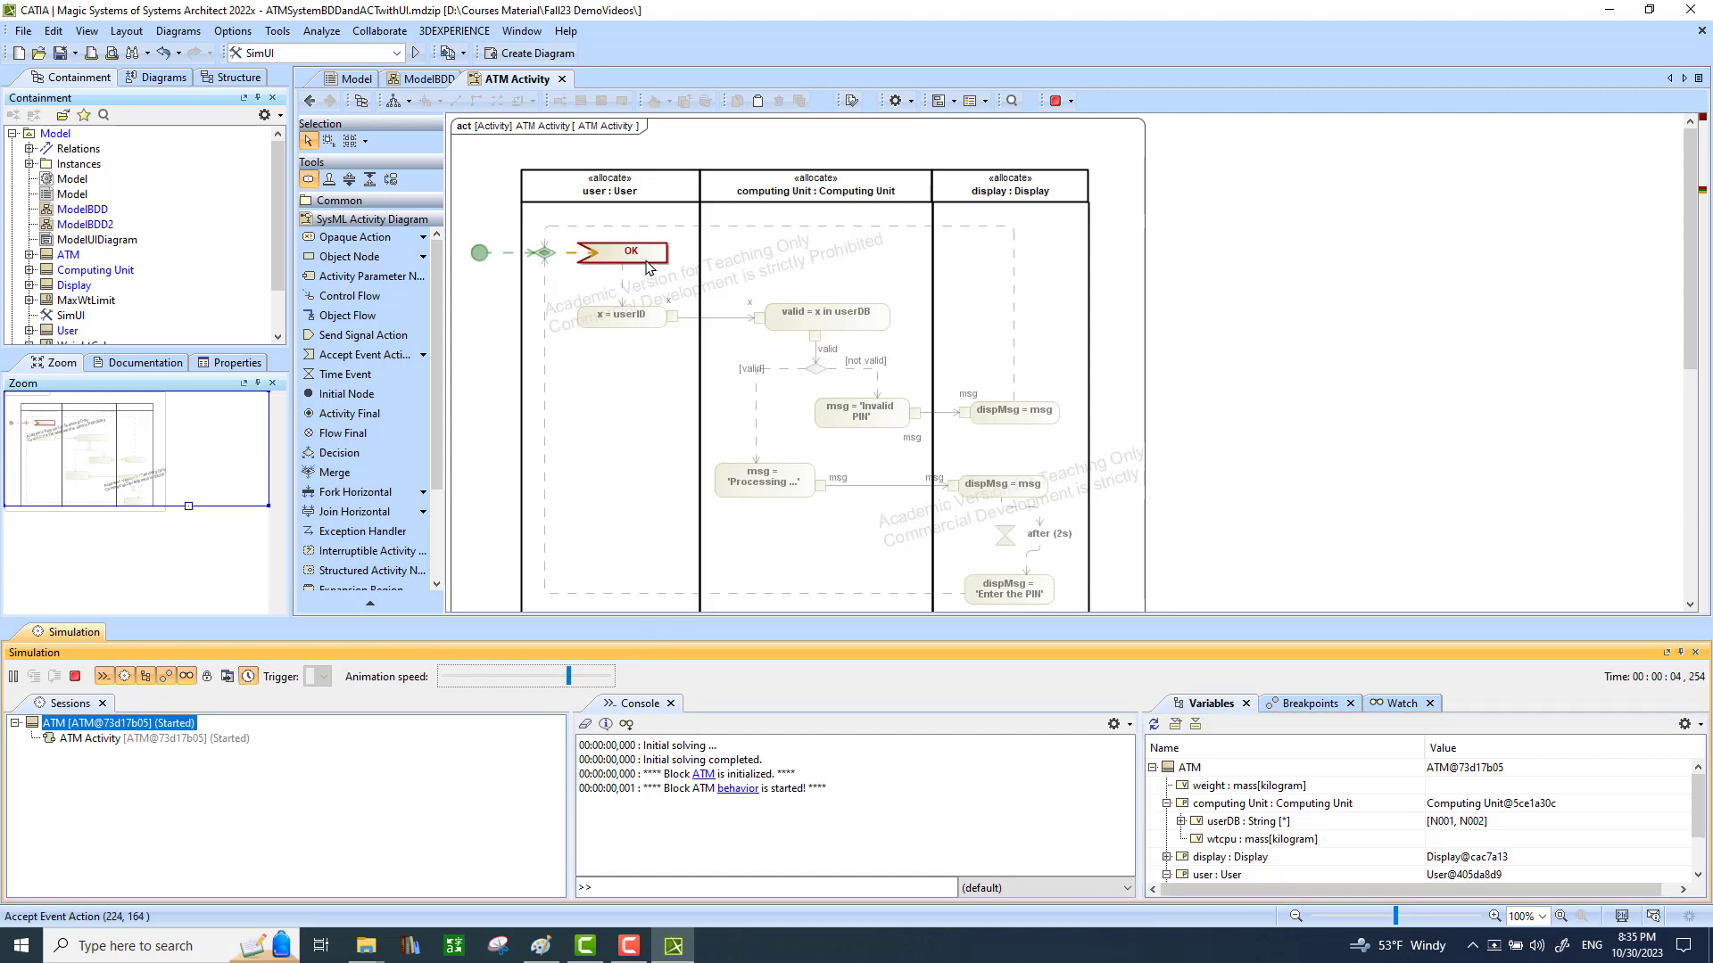
Send the OK signal to the running ATM Activity session and follow the flow down to the dispMsg = 'Enter the PIN' action.
left_click(66, 738)
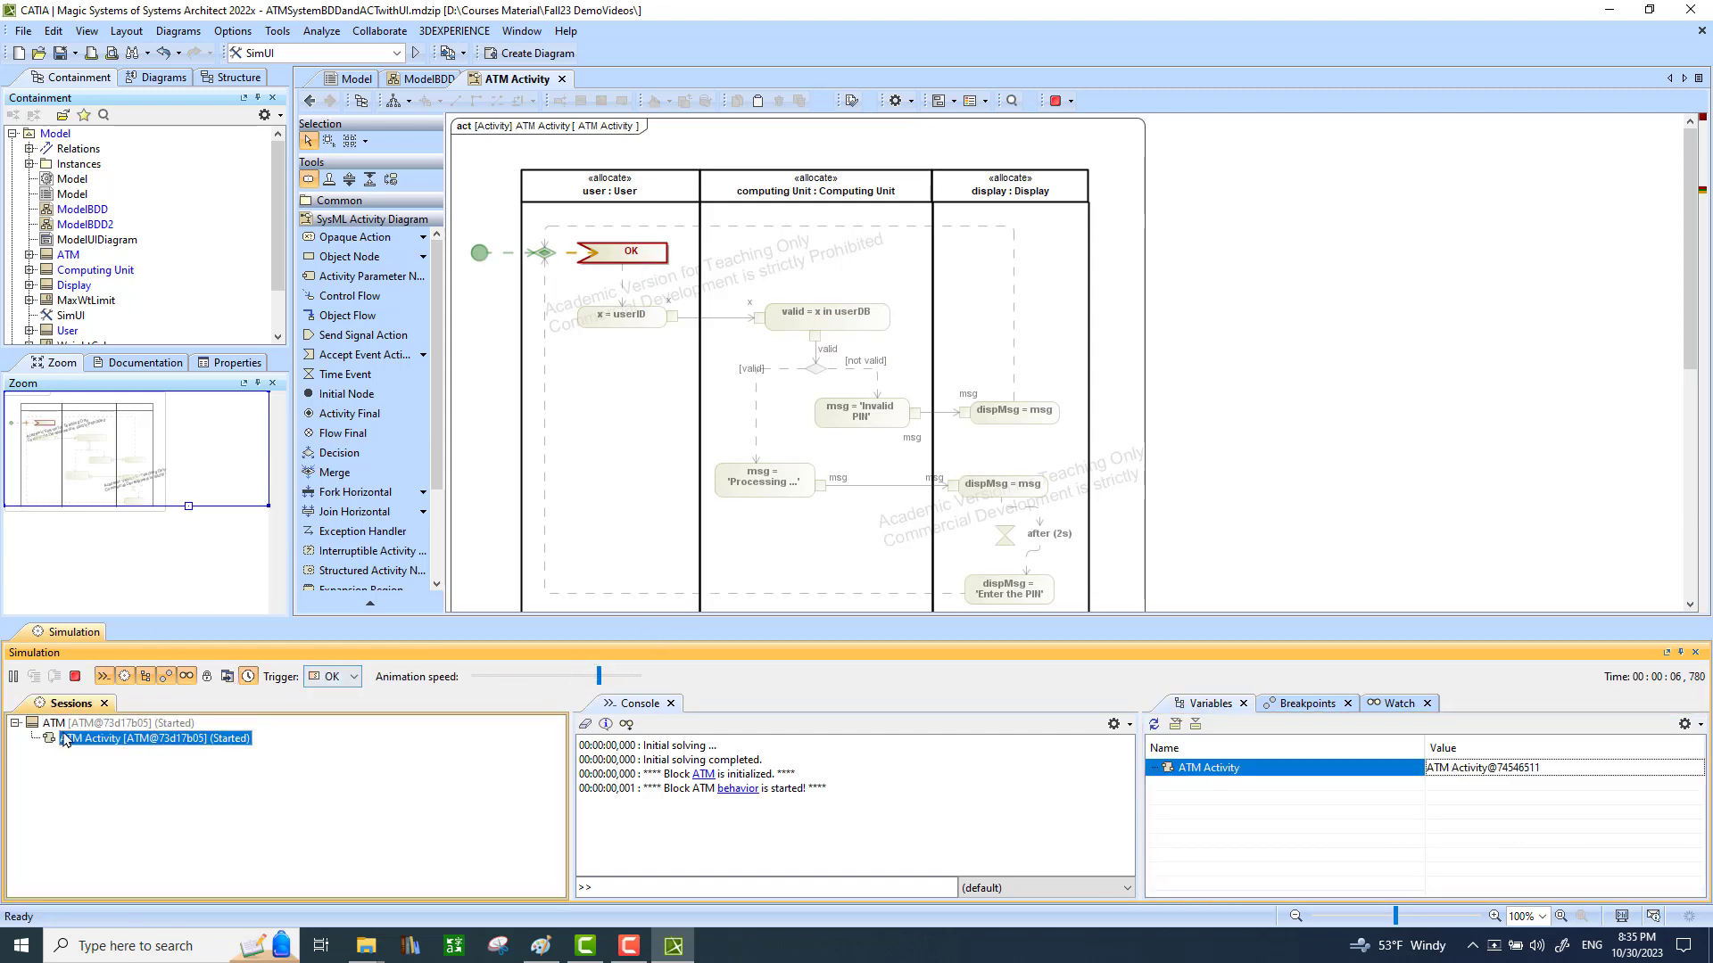
left_click(354, 677)
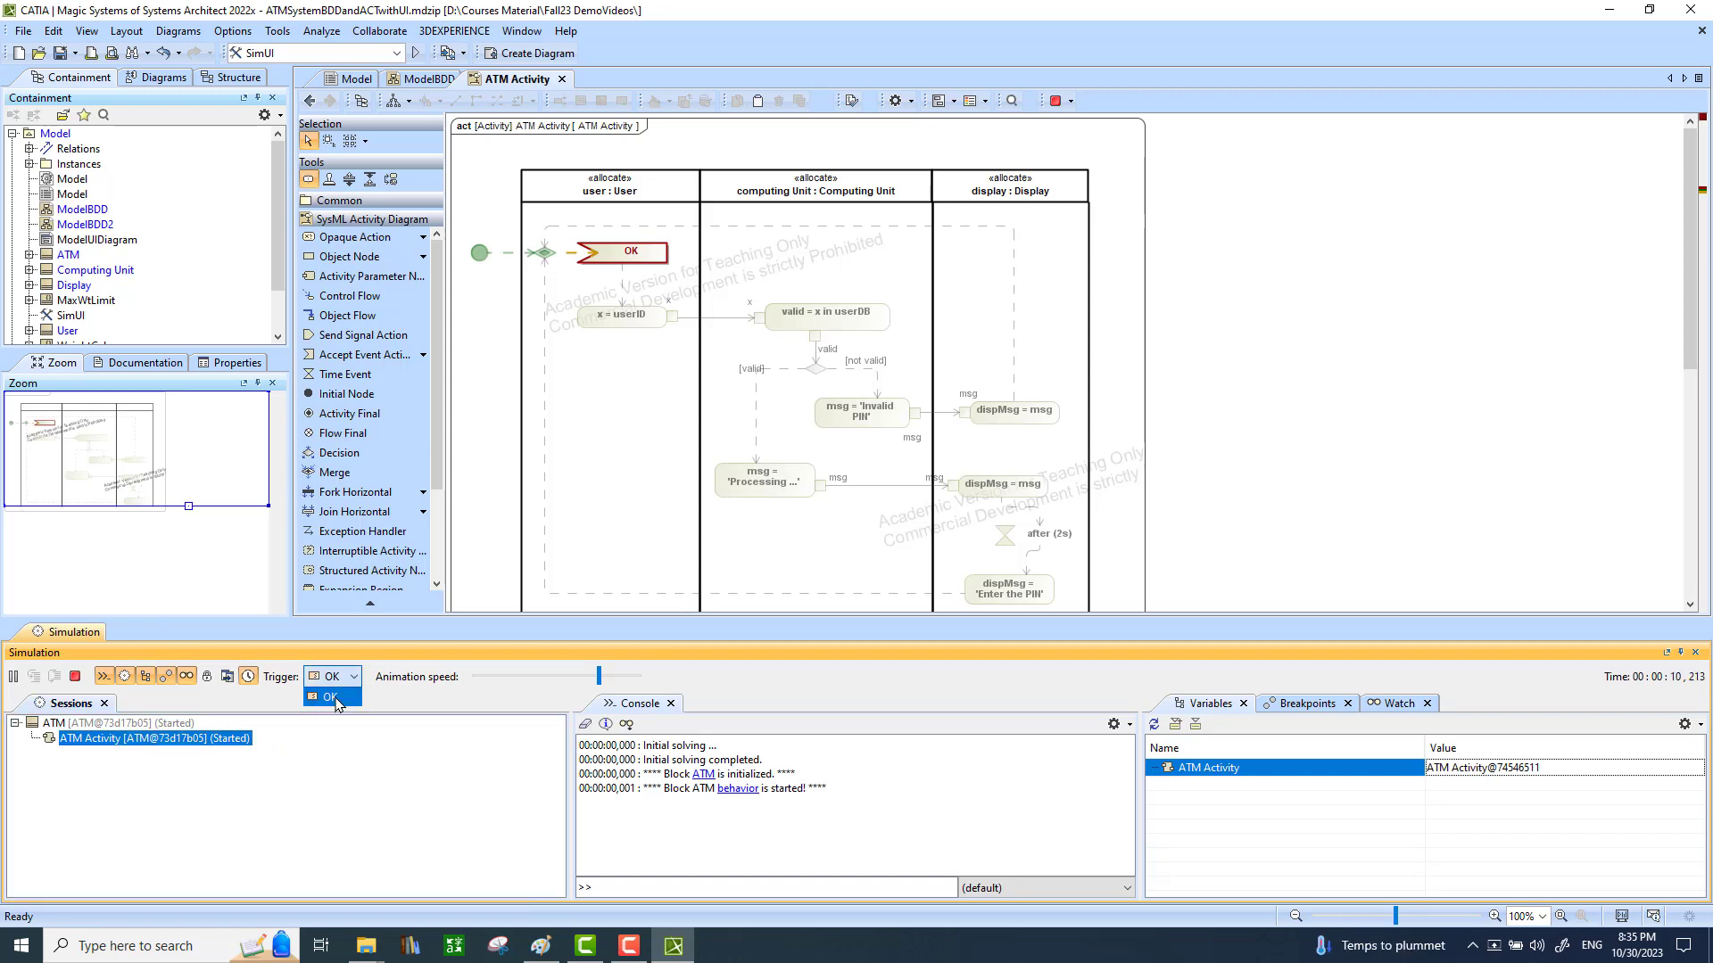
left_click(338, 698)
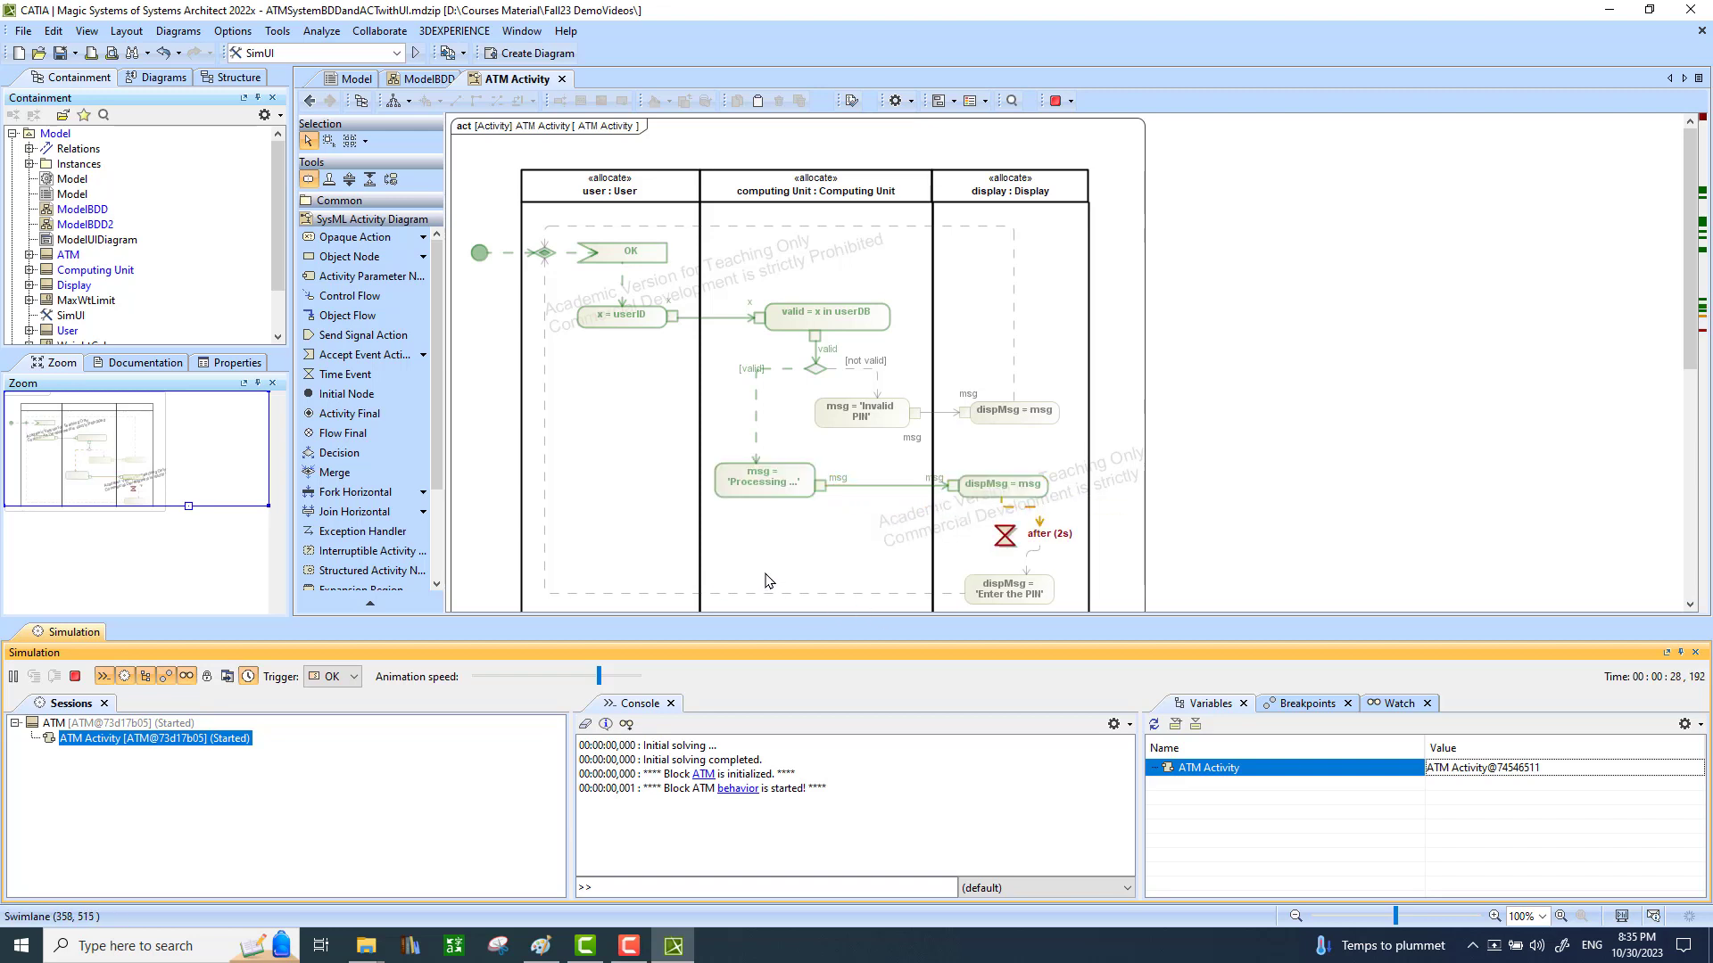
left_click(1693, 607)
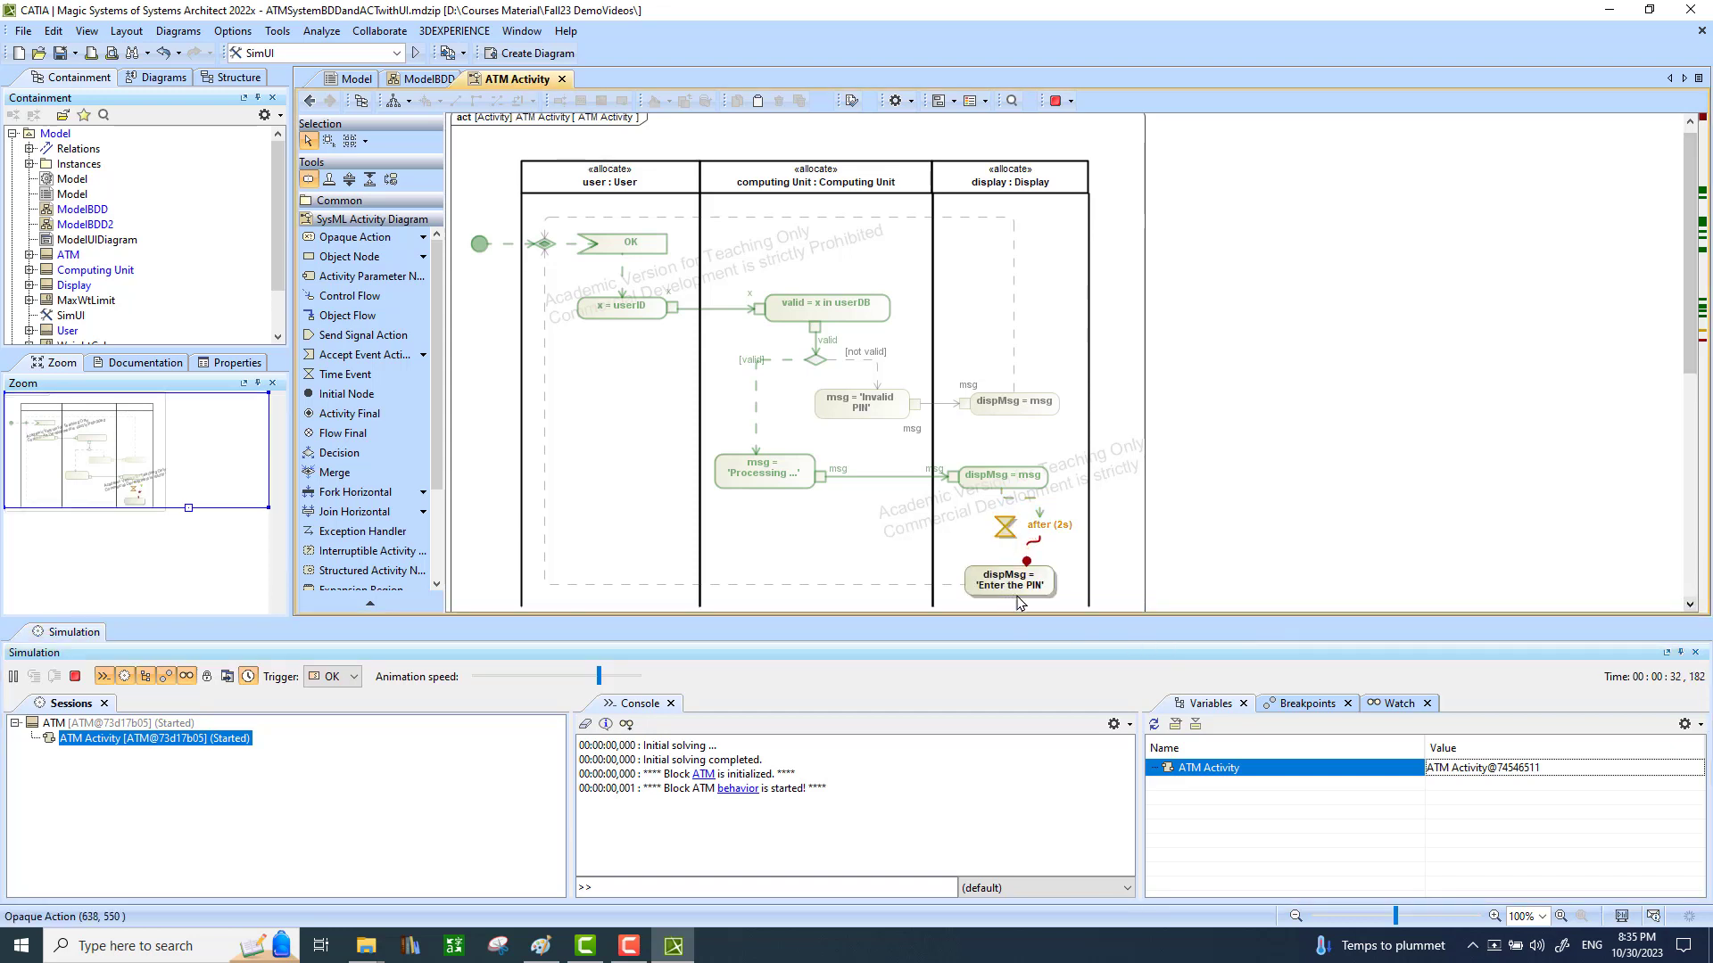